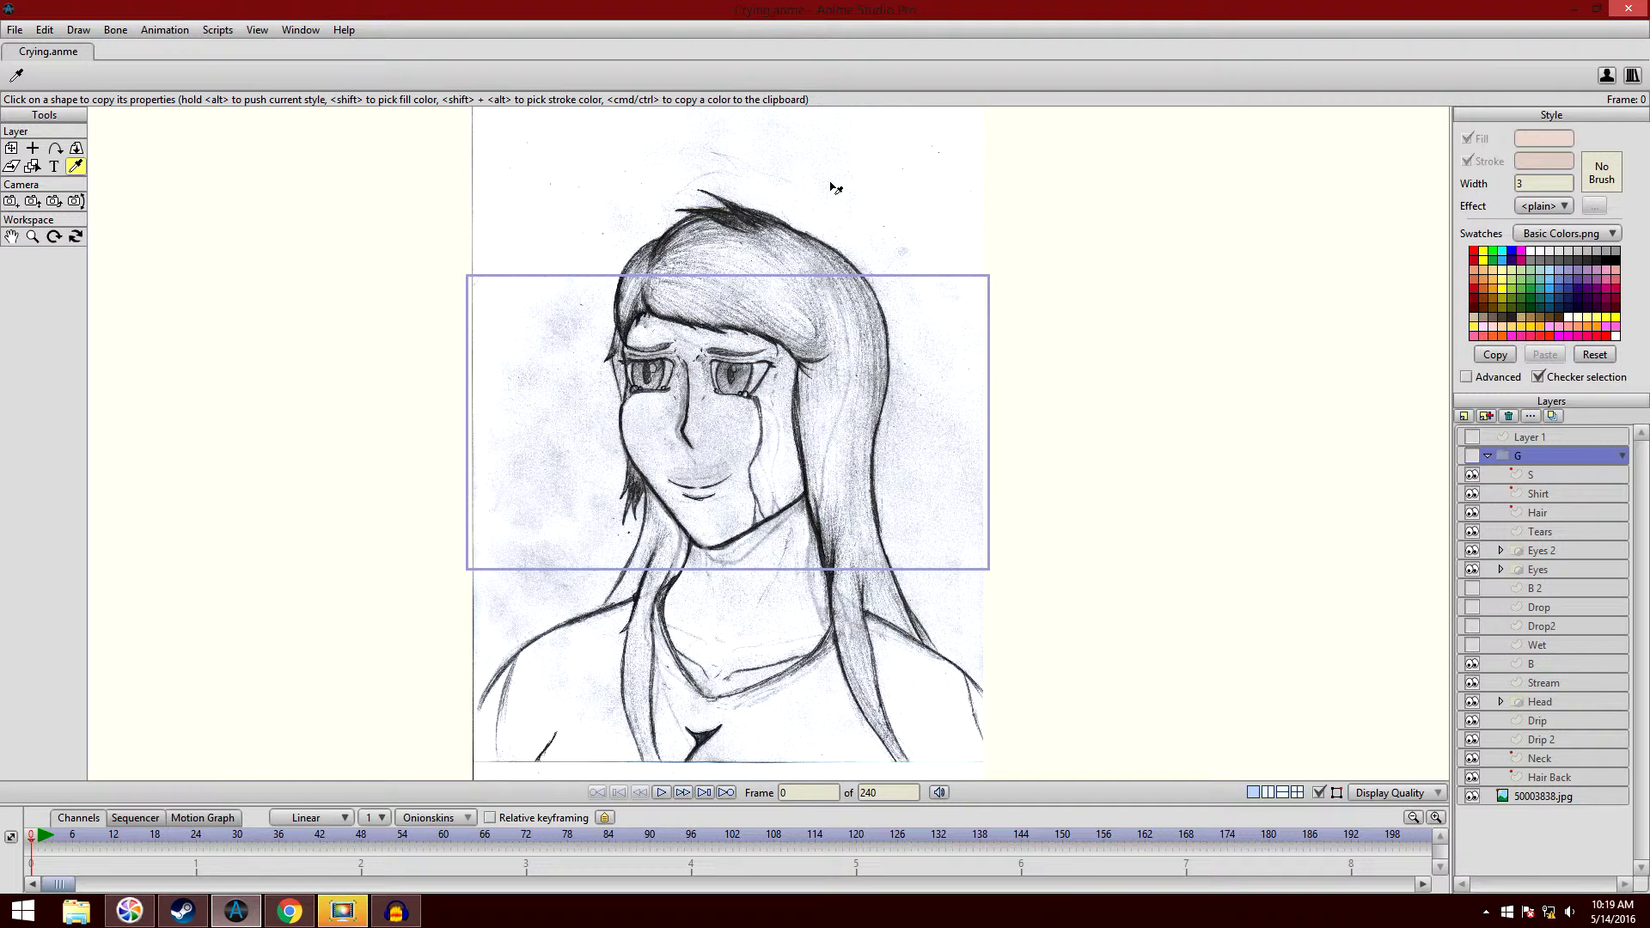
# - Make the G group layer visible so the coloured character covers the pencil sketch
pyautogui.click(1472, 456)
pyautogui.scroll(3, 1172, 357)
pyautogui.scroll(1, 1195, 378)
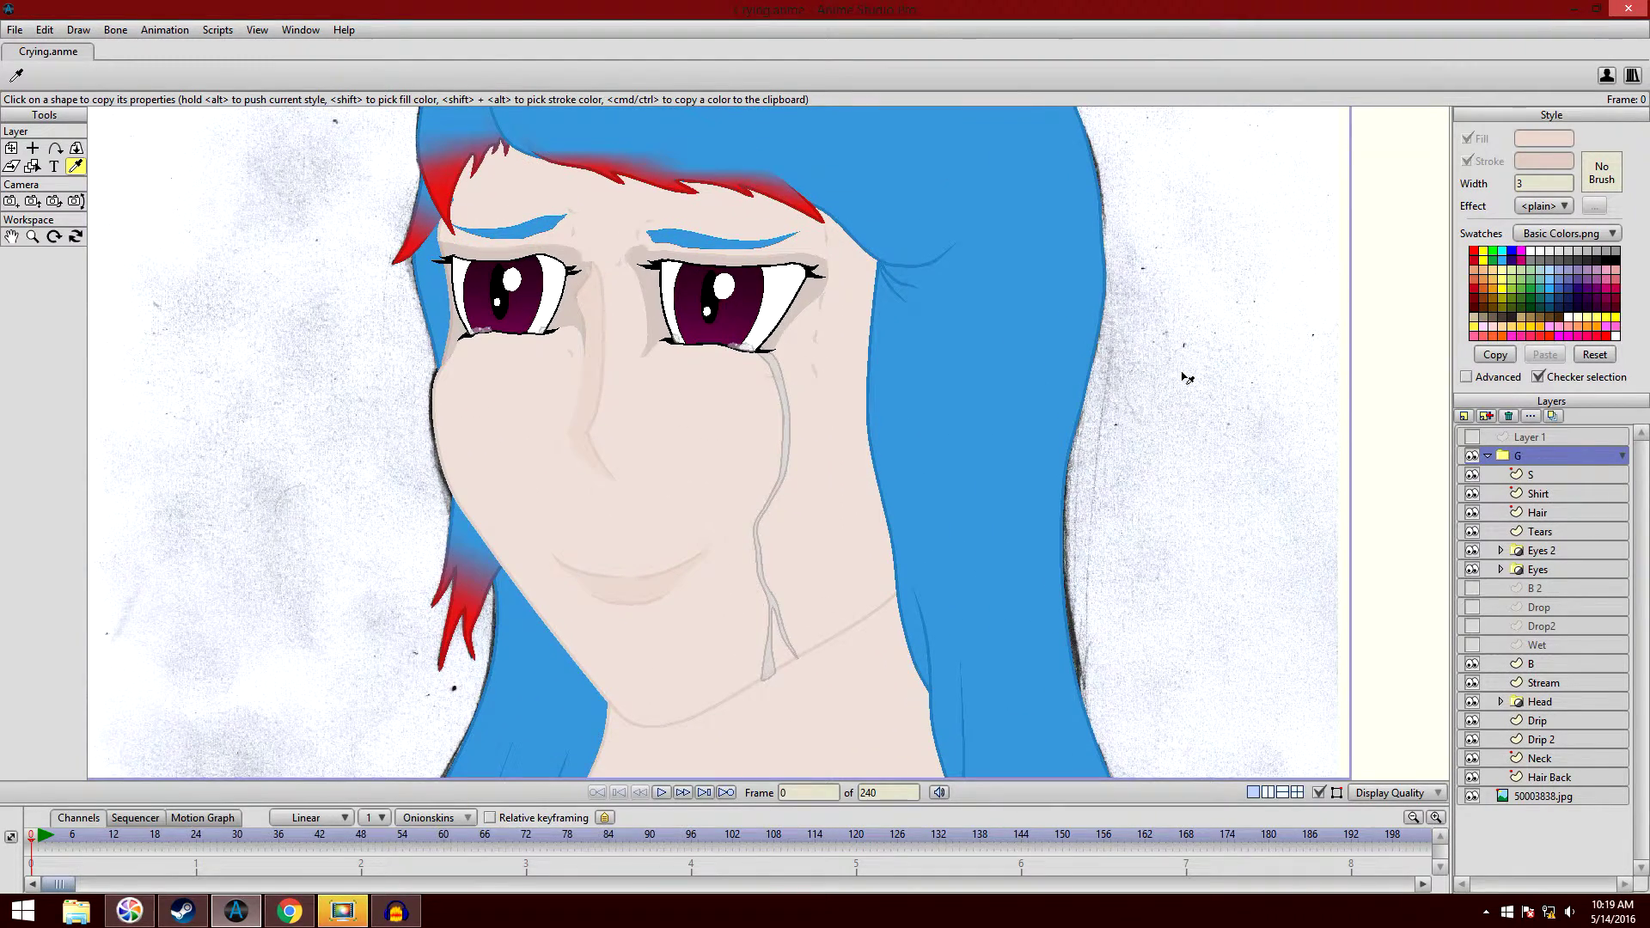
pyautogui.scroll(-2, 1203, 370)
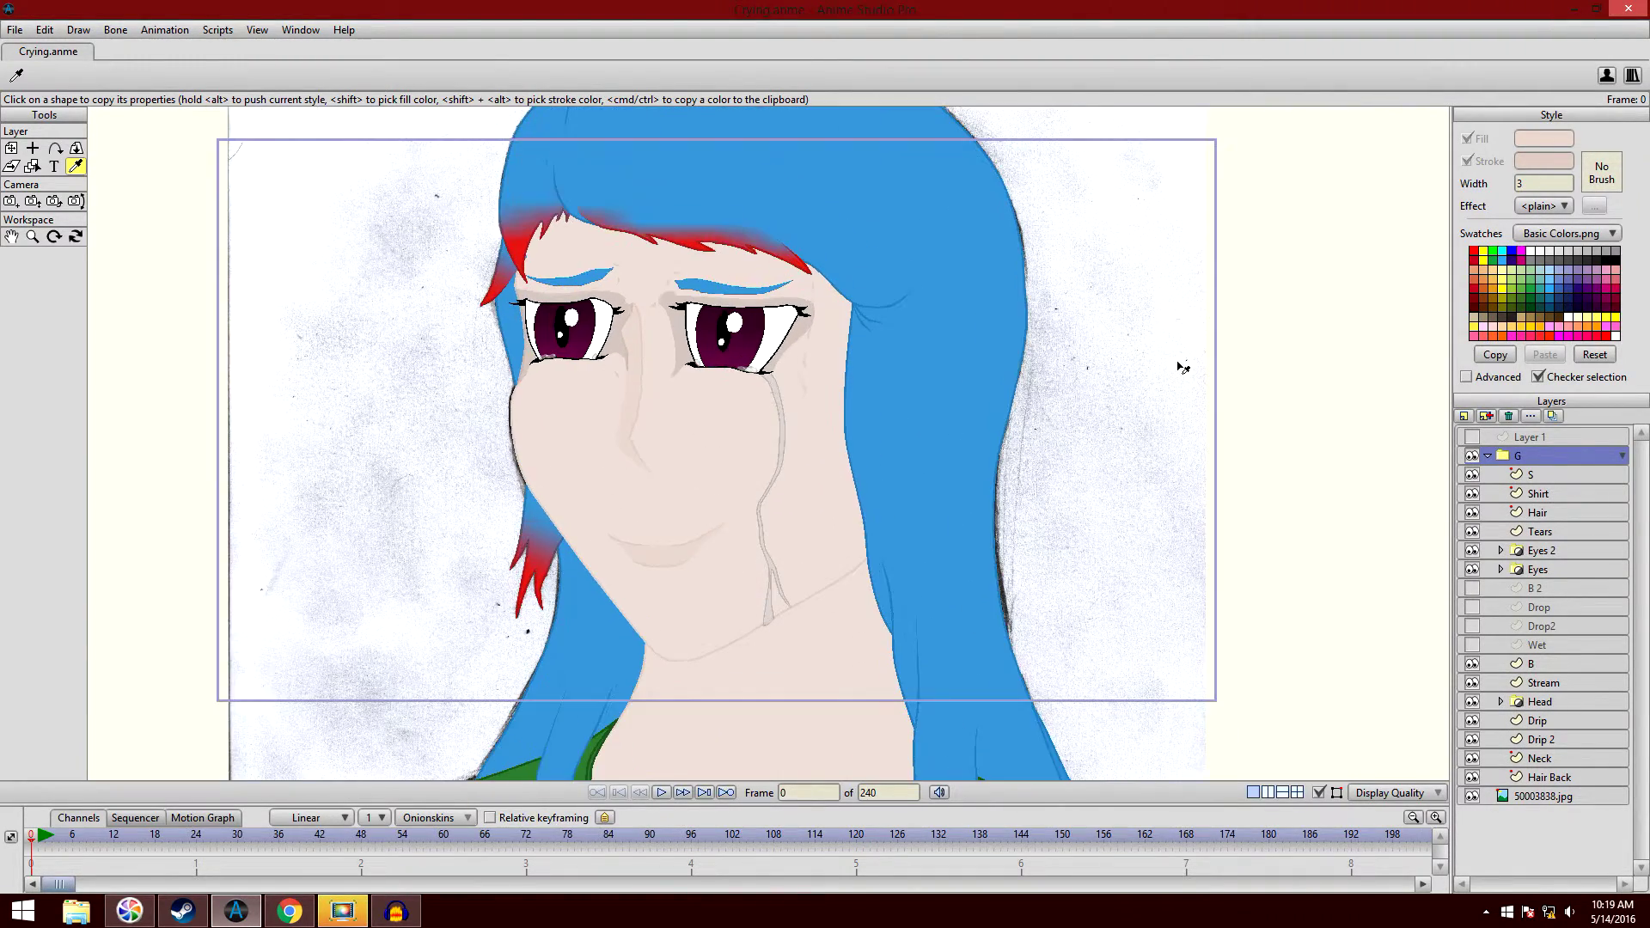
pyautogui.scroll(-3, 1182, 370)
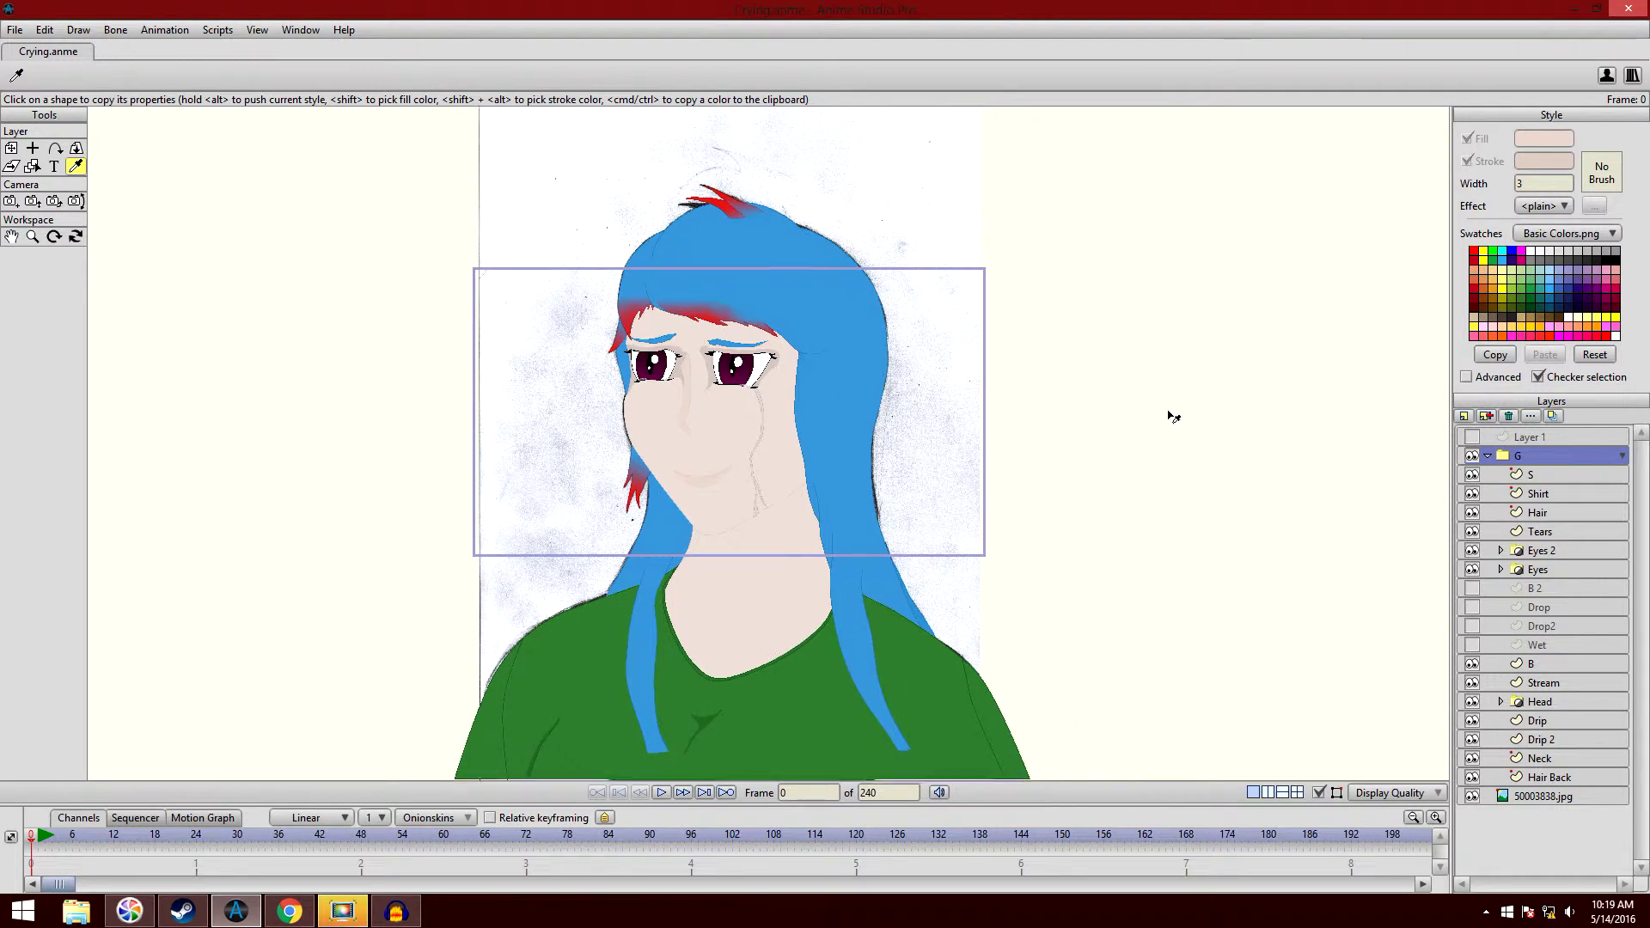
pyautogui.scroll(3, 1173, 421)
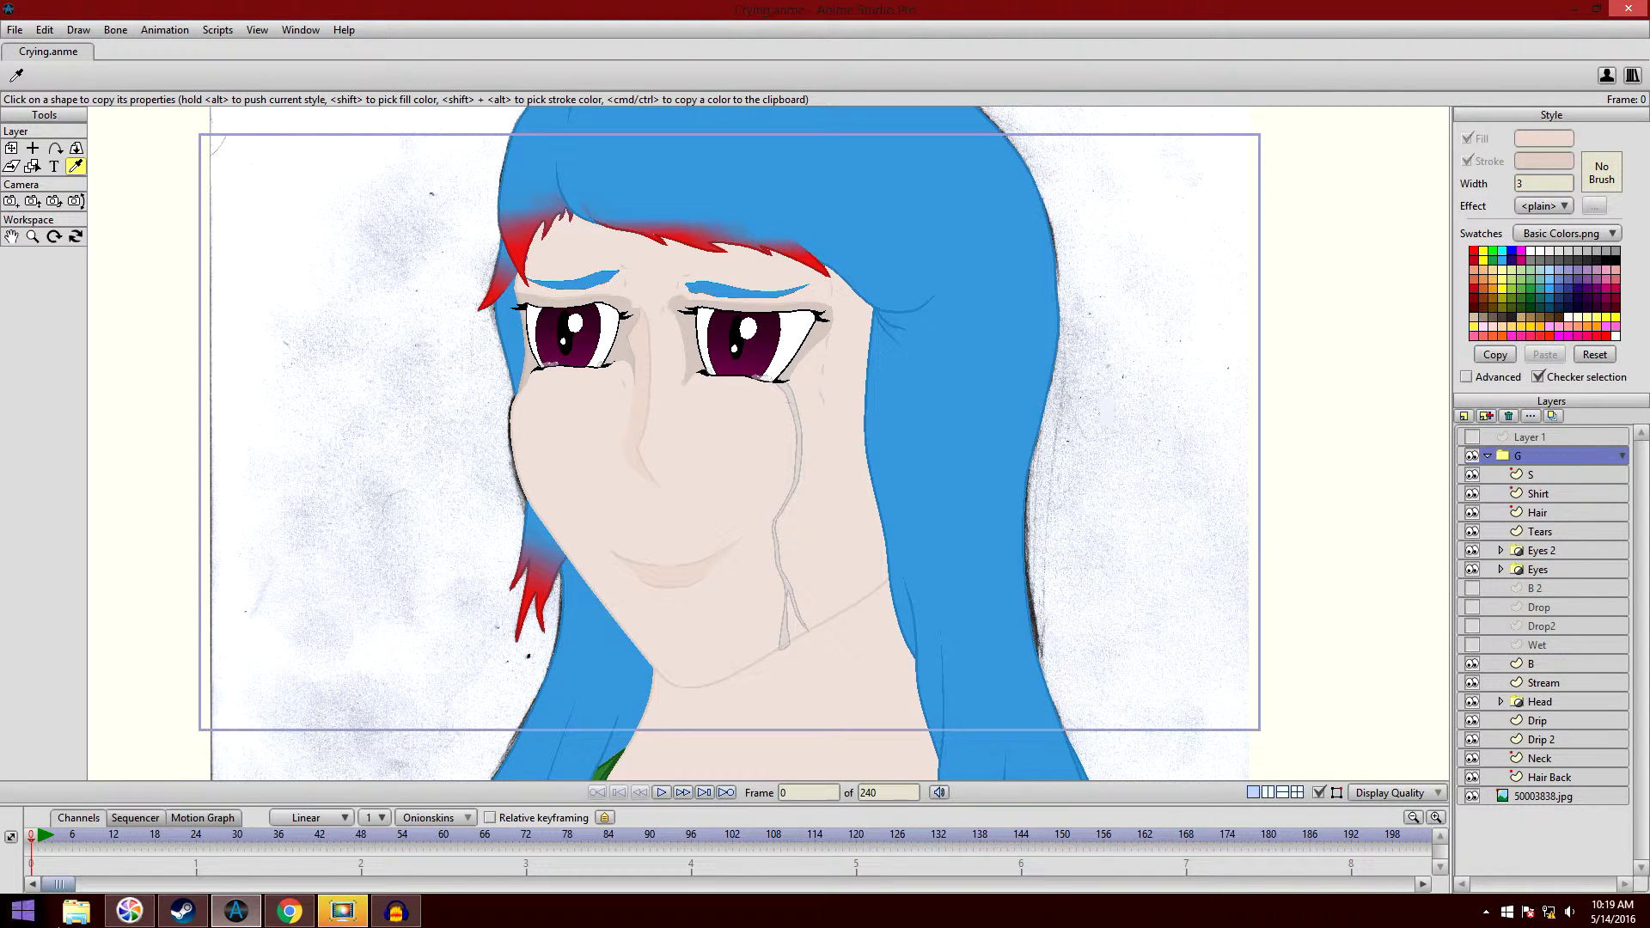
# - Go to frame 1 and examine the tears along the lower lids of both eyes up close
pyautogui.click(38, 839)
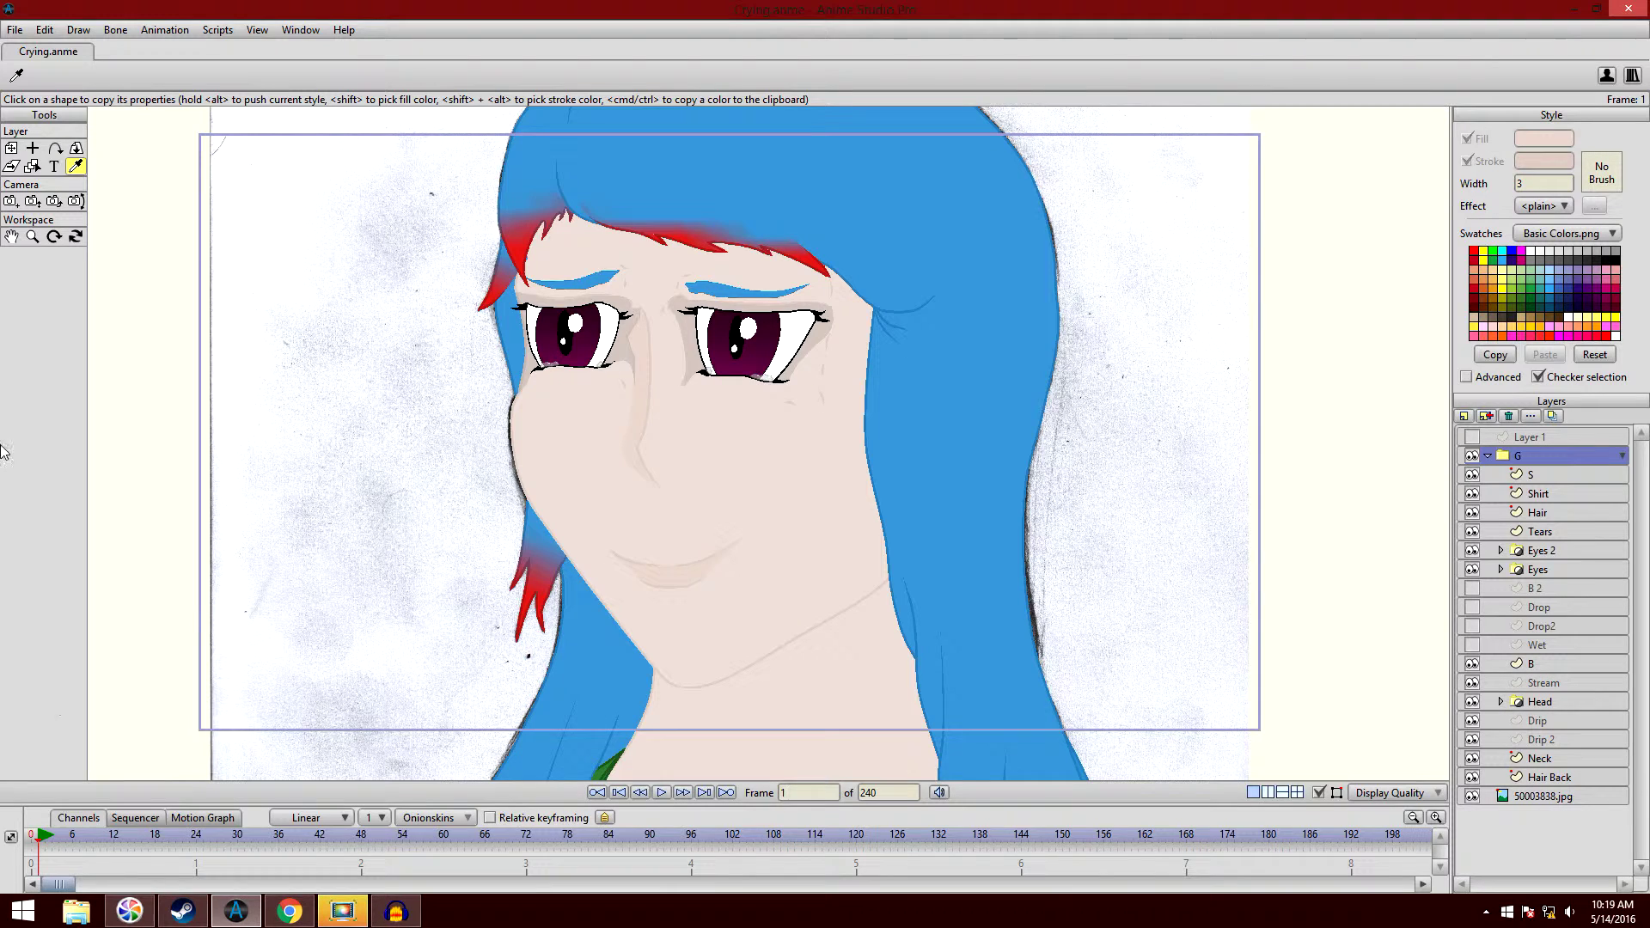
pyautogui.scroll(2, 751, 260)
pyautogui.moveTo(750, 262); pyautogui.dragTo(762, 279)
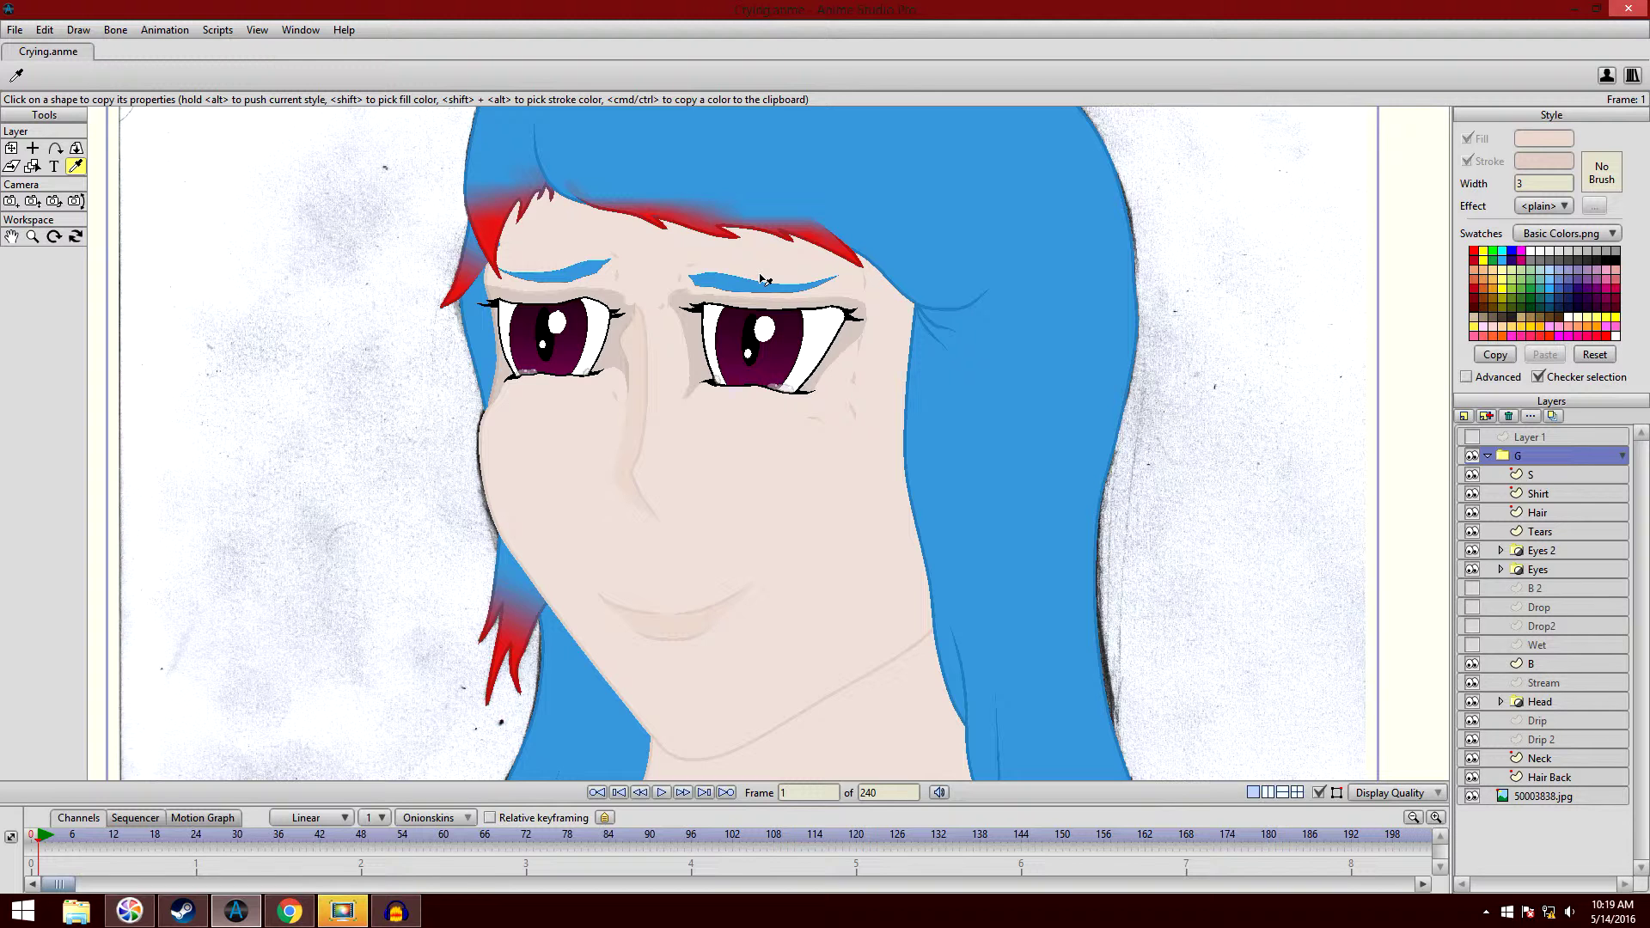
pyautogui.scroll(5, 762, 278)
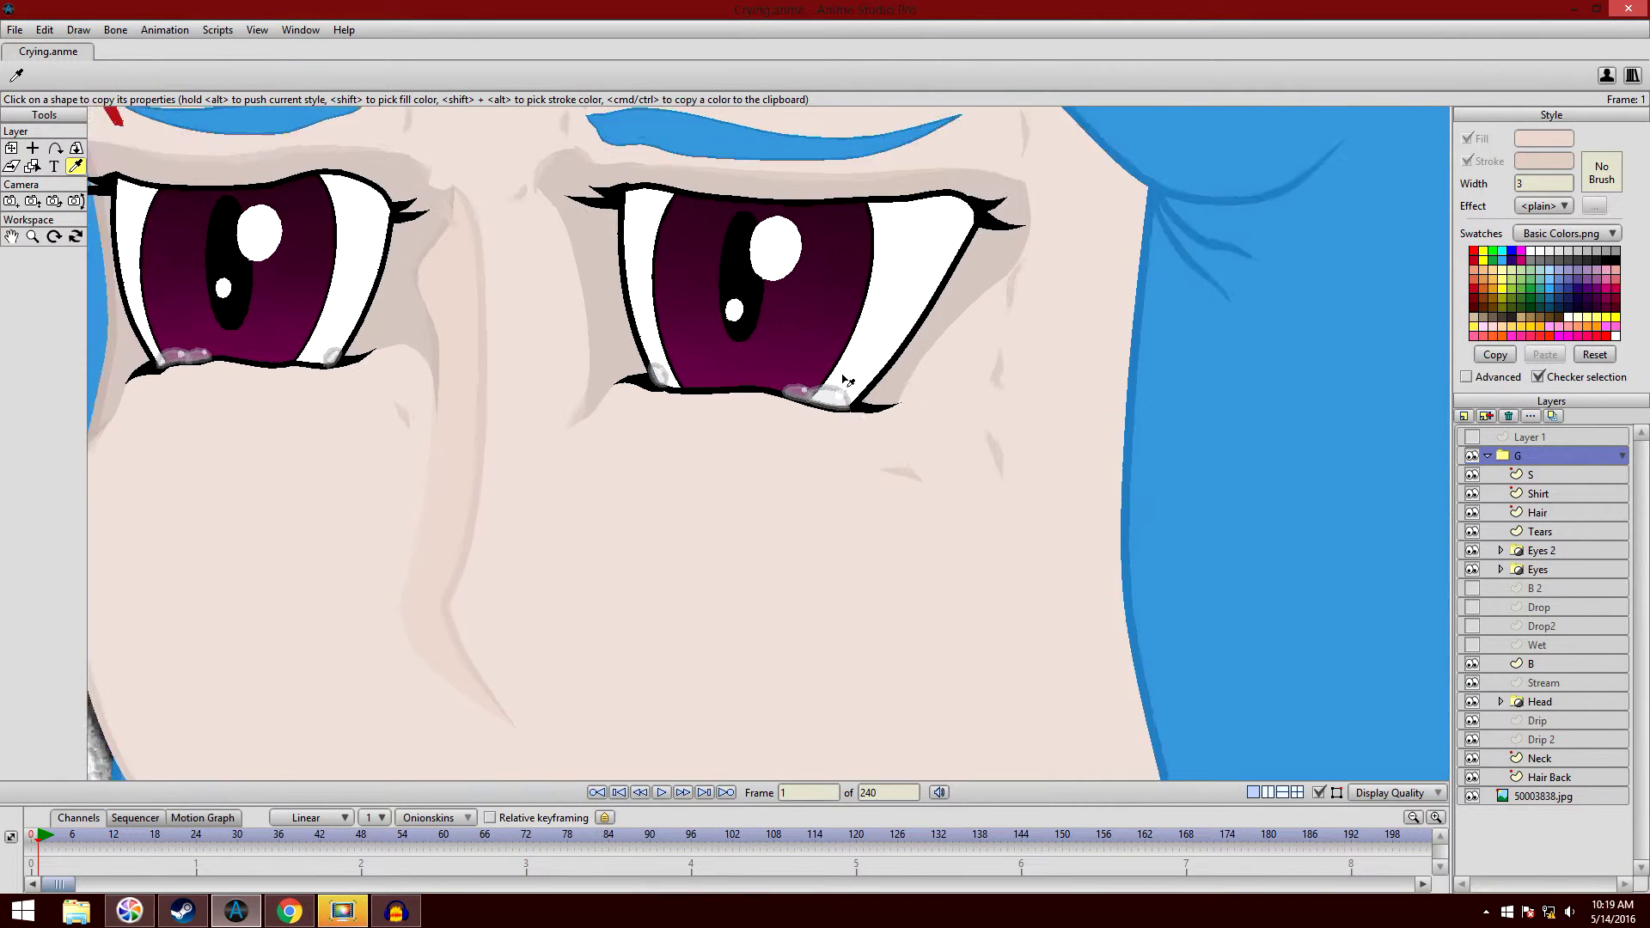
pyautogui.scroll(3, 849, 344)
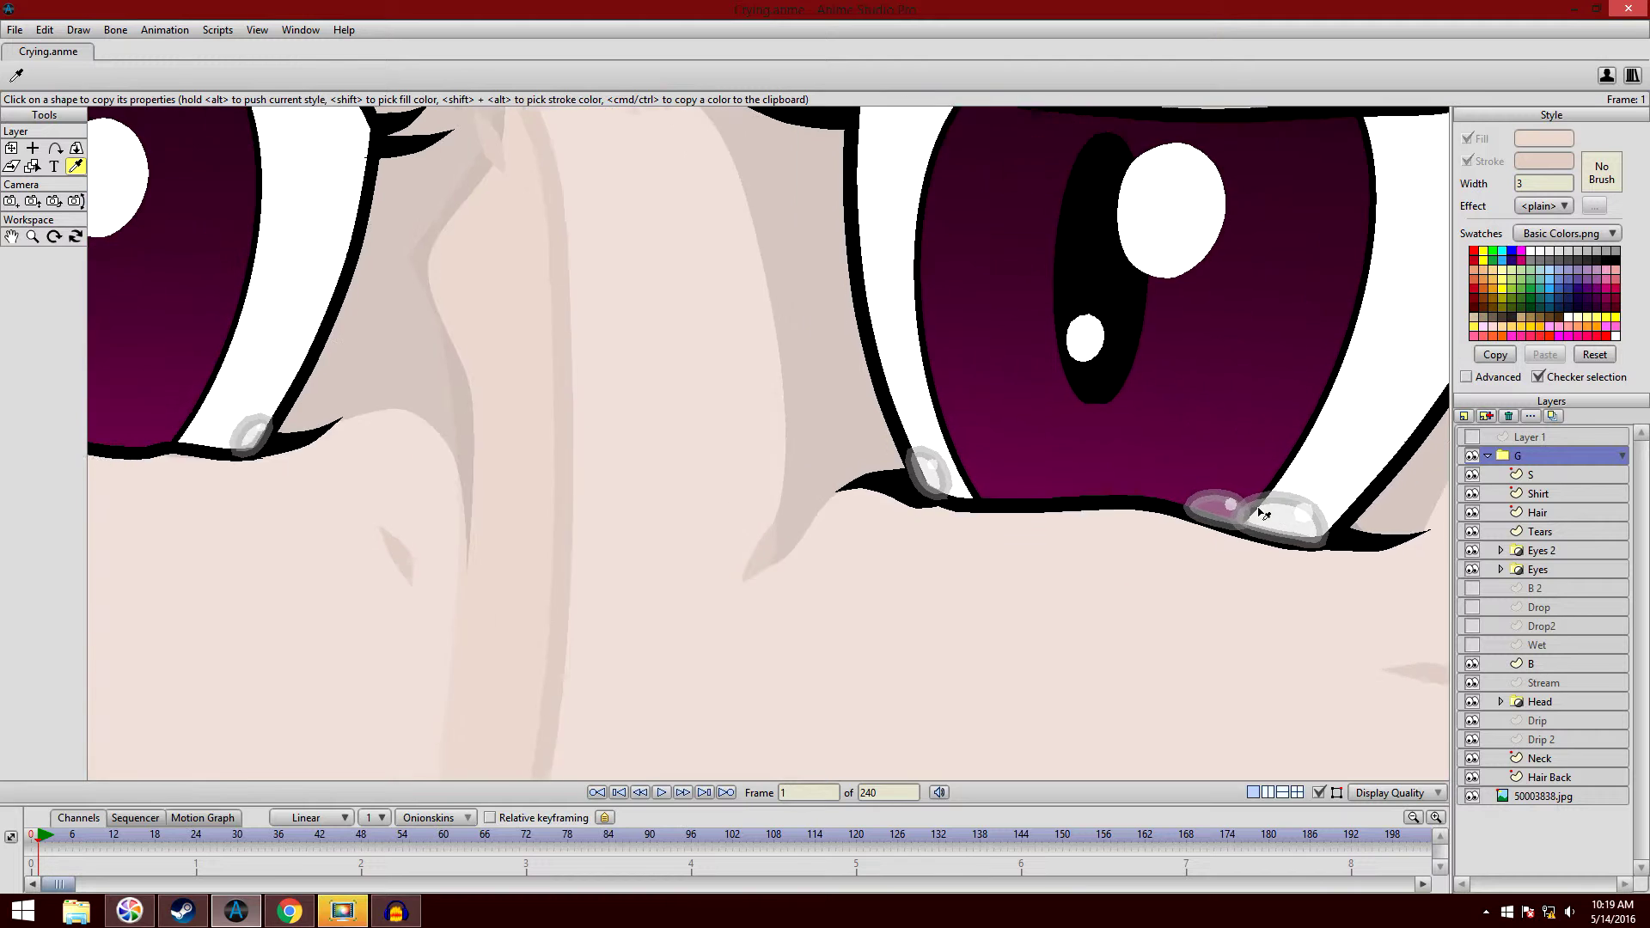
pyautogui.moveTo(812, 490); pyautogui.dragTo(1226, 508)
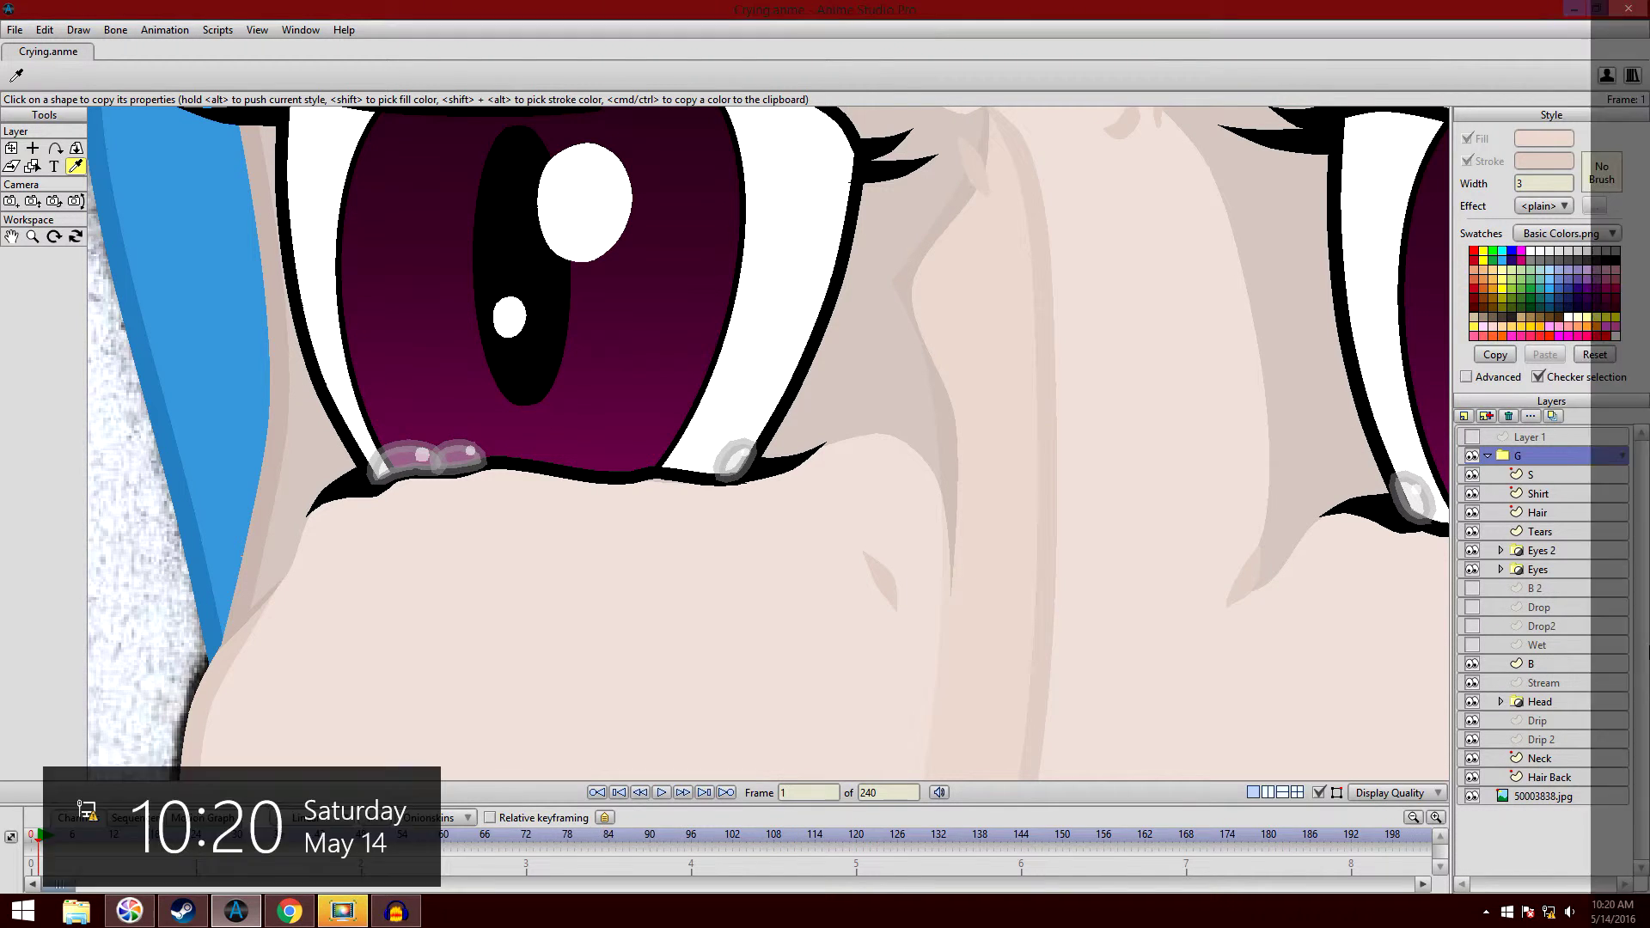
# - Select the Tears layer and examine the point outlines of the two tears at the outer corner of the eye
pyautogui.click(1559, 532)
pyautogui.moveTo(1208, 494)
pyautogui.mouseDown()
pyautogui.moveTo(888, 482)
pyautogui.moveTo(685, 445)
pyautogui.mouseUp()
pyautogui.scroll(3, 1124, 508)
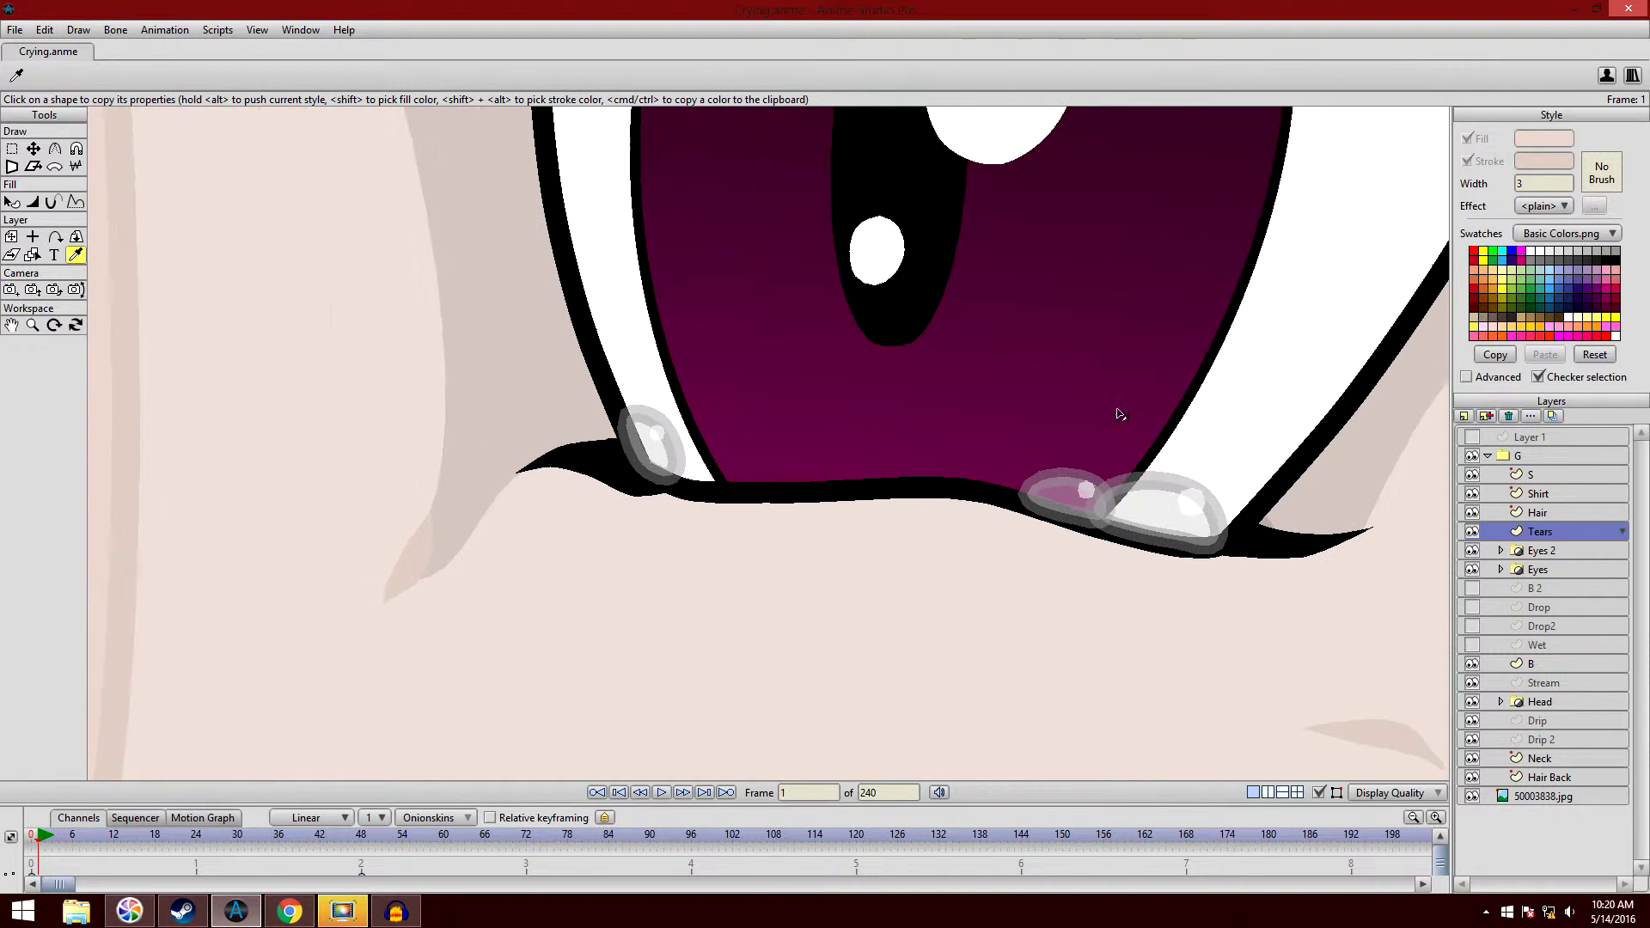
pyautogui.moveTo(1115, 412); pyautogui.dragTo(999, 422)
pyautogui.scroll(2, 747, 304)
pyautogui.scroll(2, 607, 209)
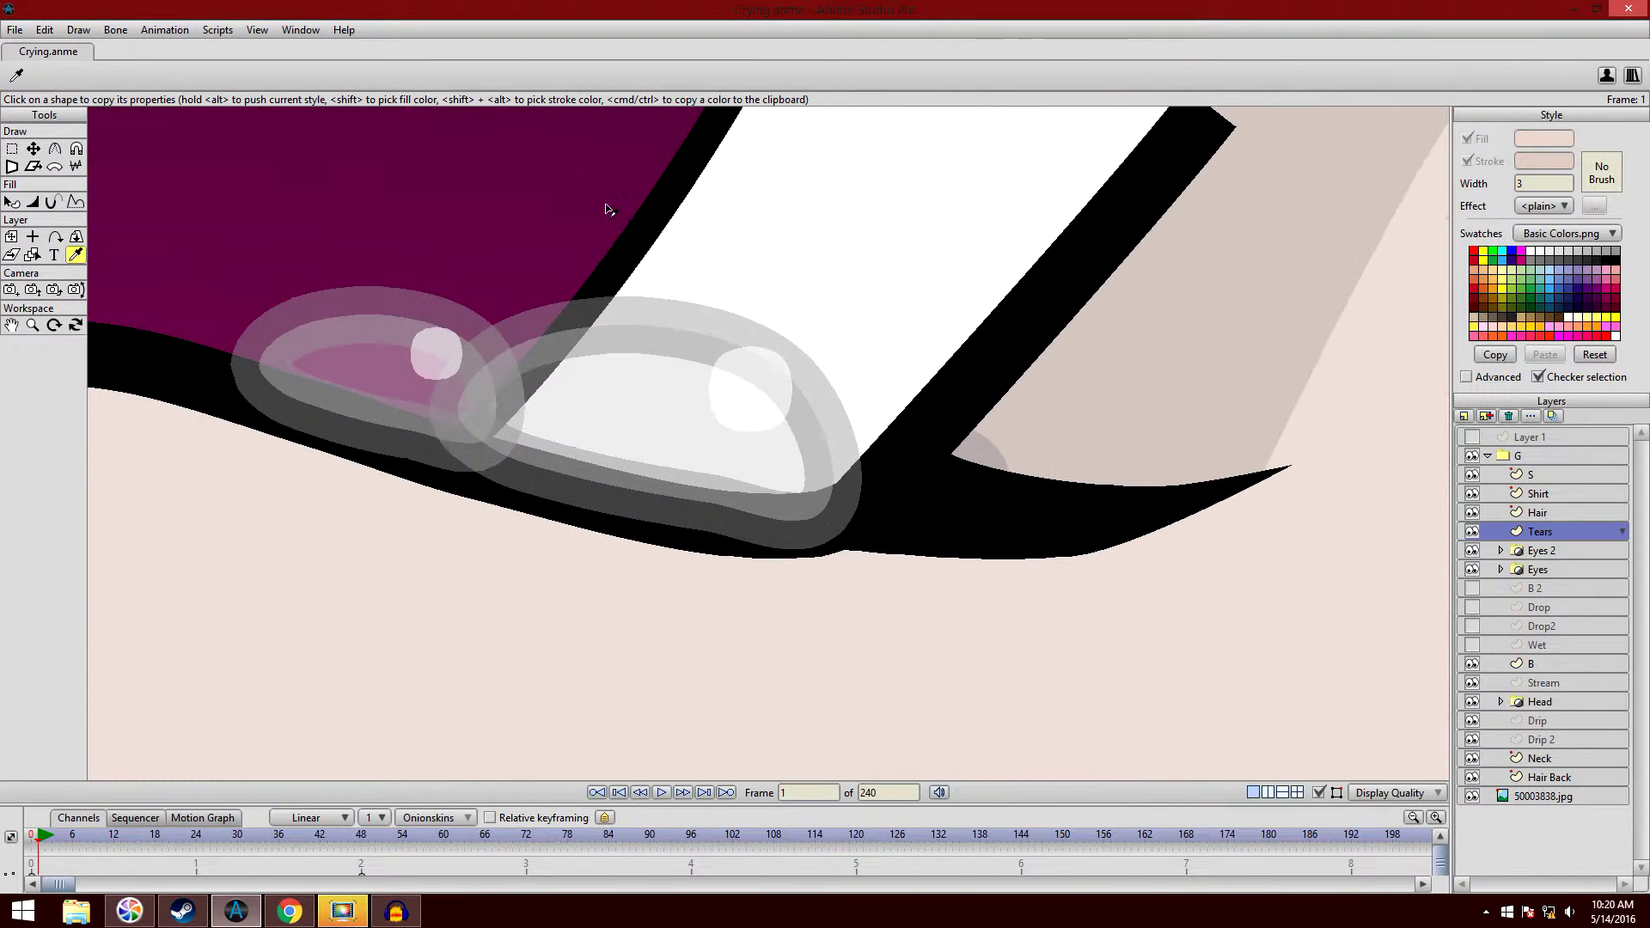
pyautogui.click(12, 148)
pyautogui.scroll(1, 747, 302)
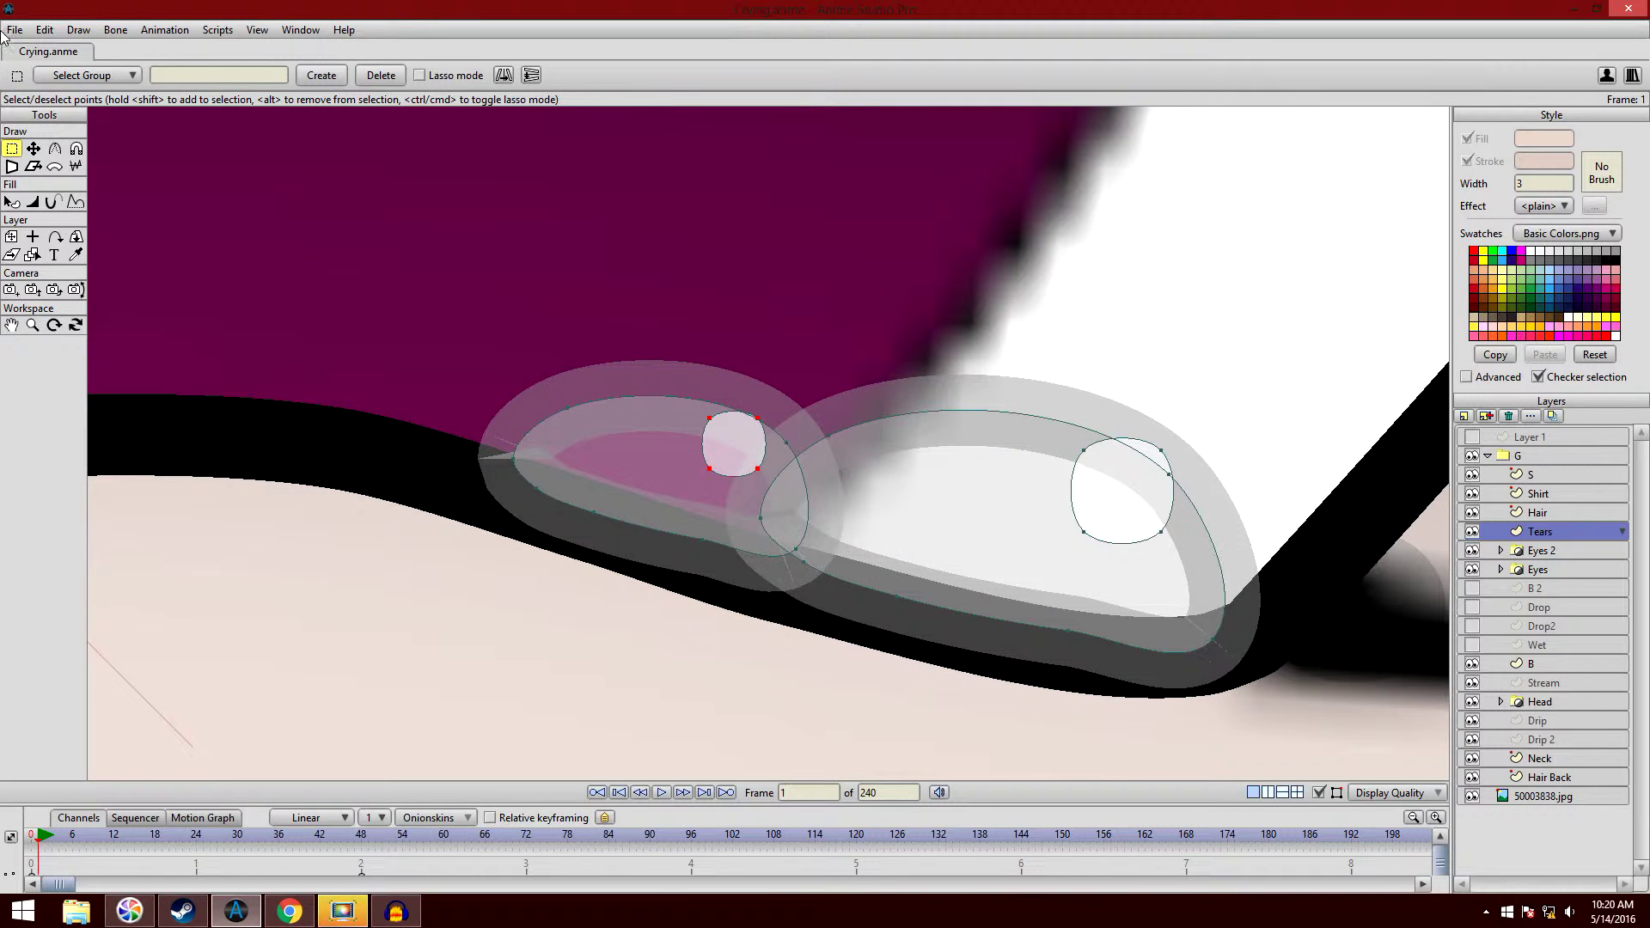
# - Check the Tears layer's general settings, and inspect the fill of the small tear's highlight with the Select Shape tool
pyautogui.click(12, 201)
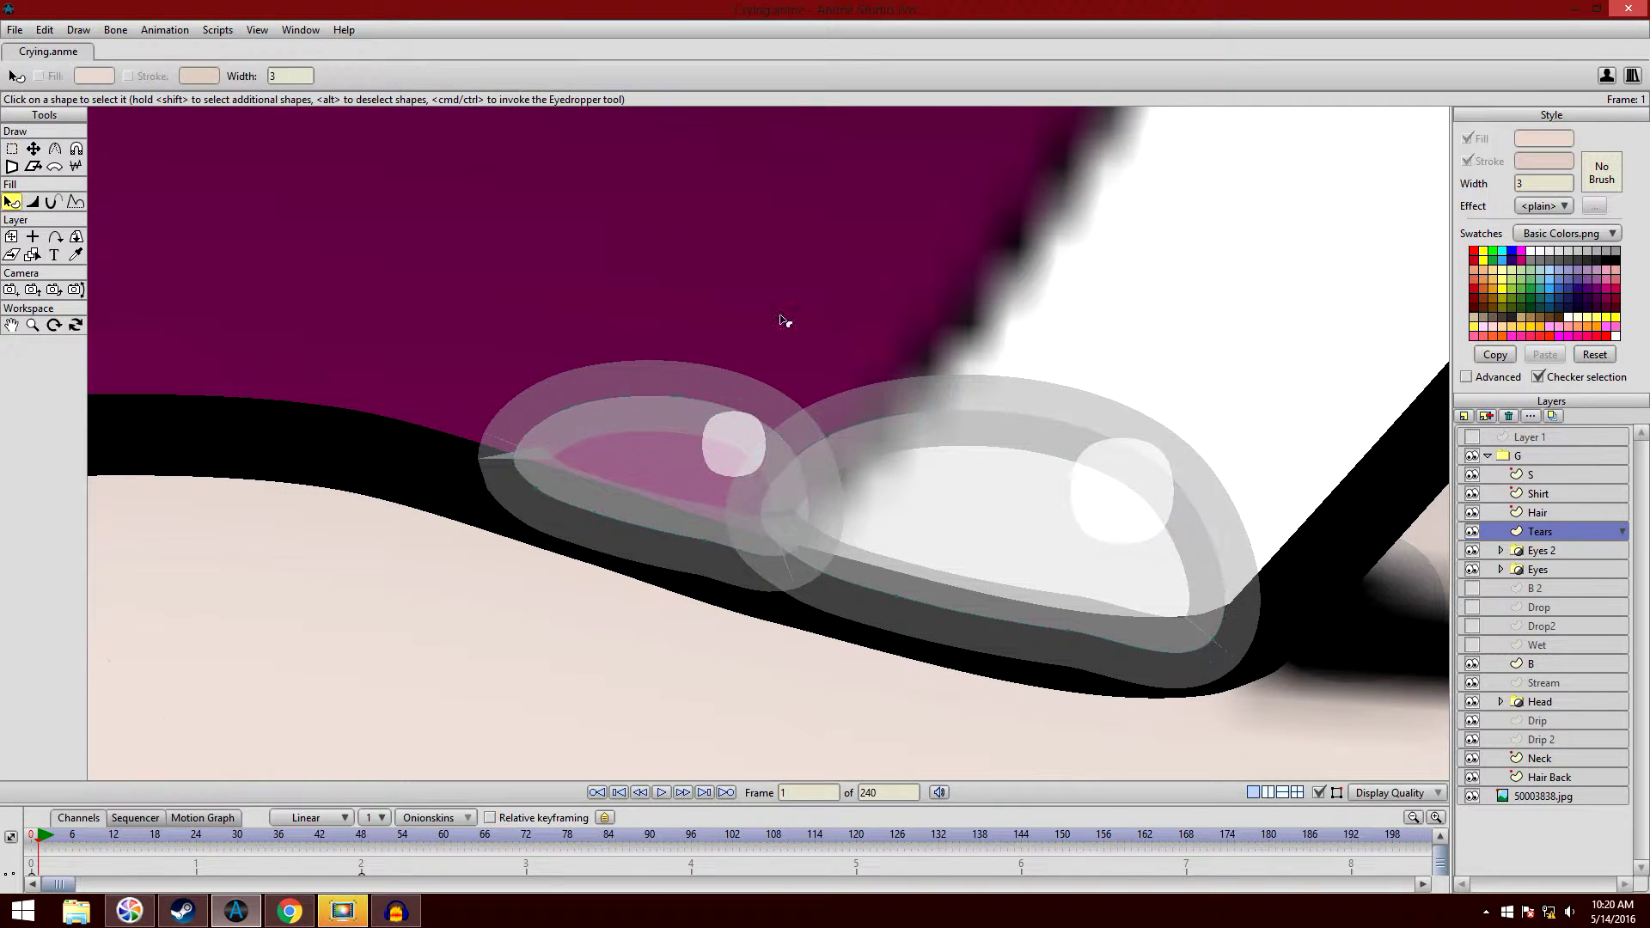
pyautogui.doubleClick(1554, 534)
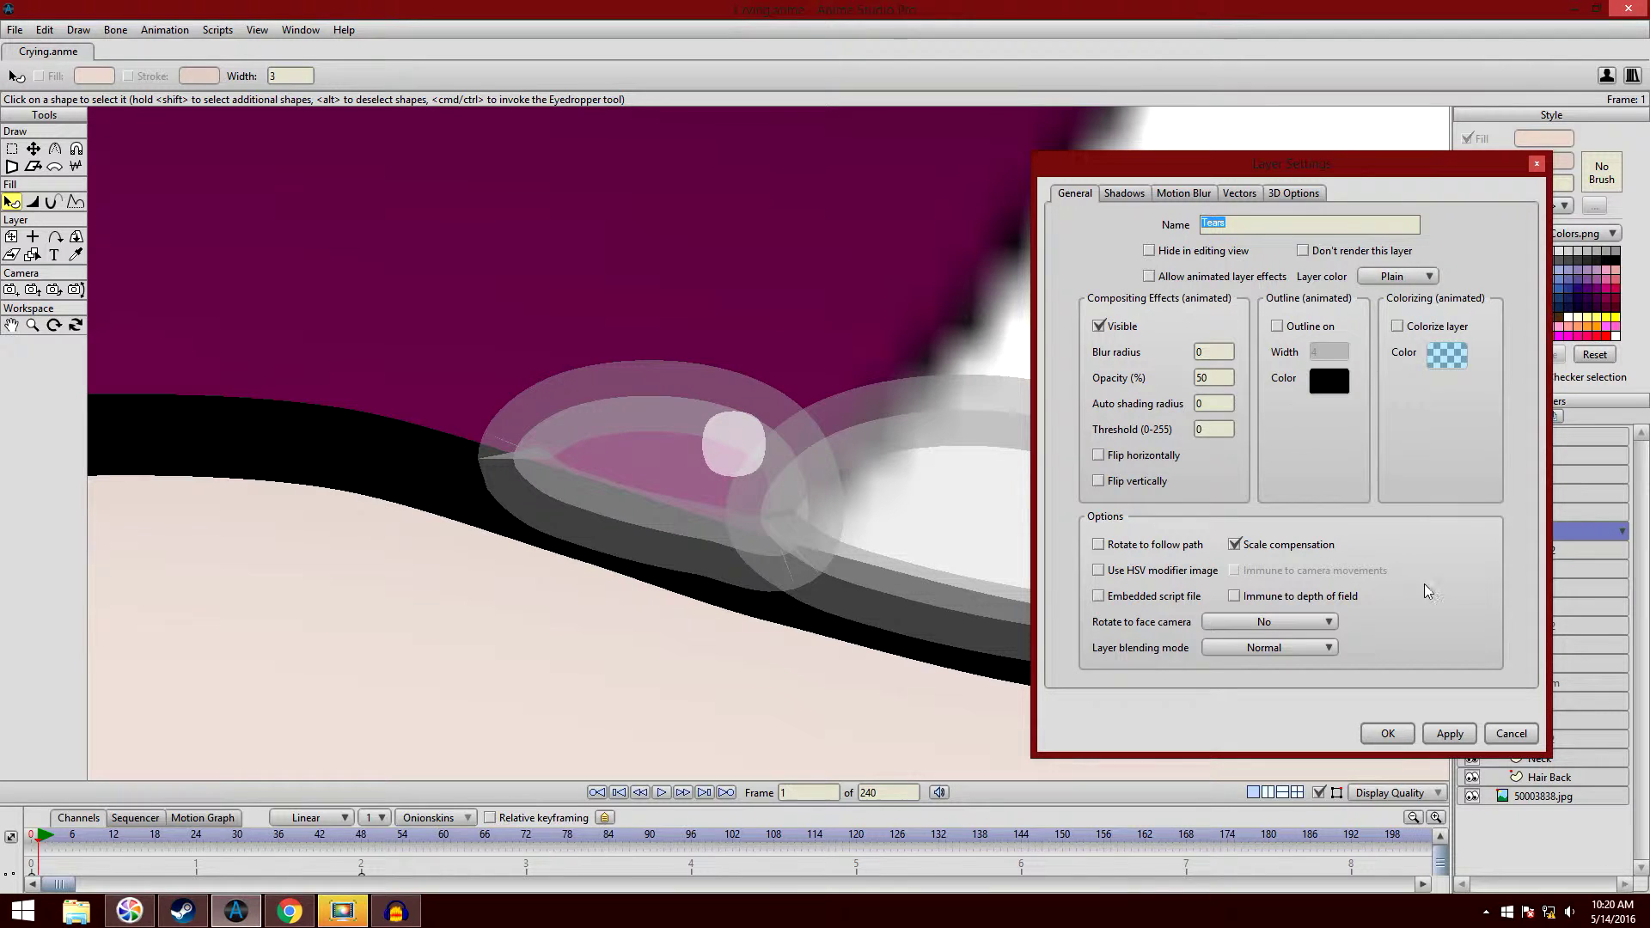
pyautogui.click(1513, 735)
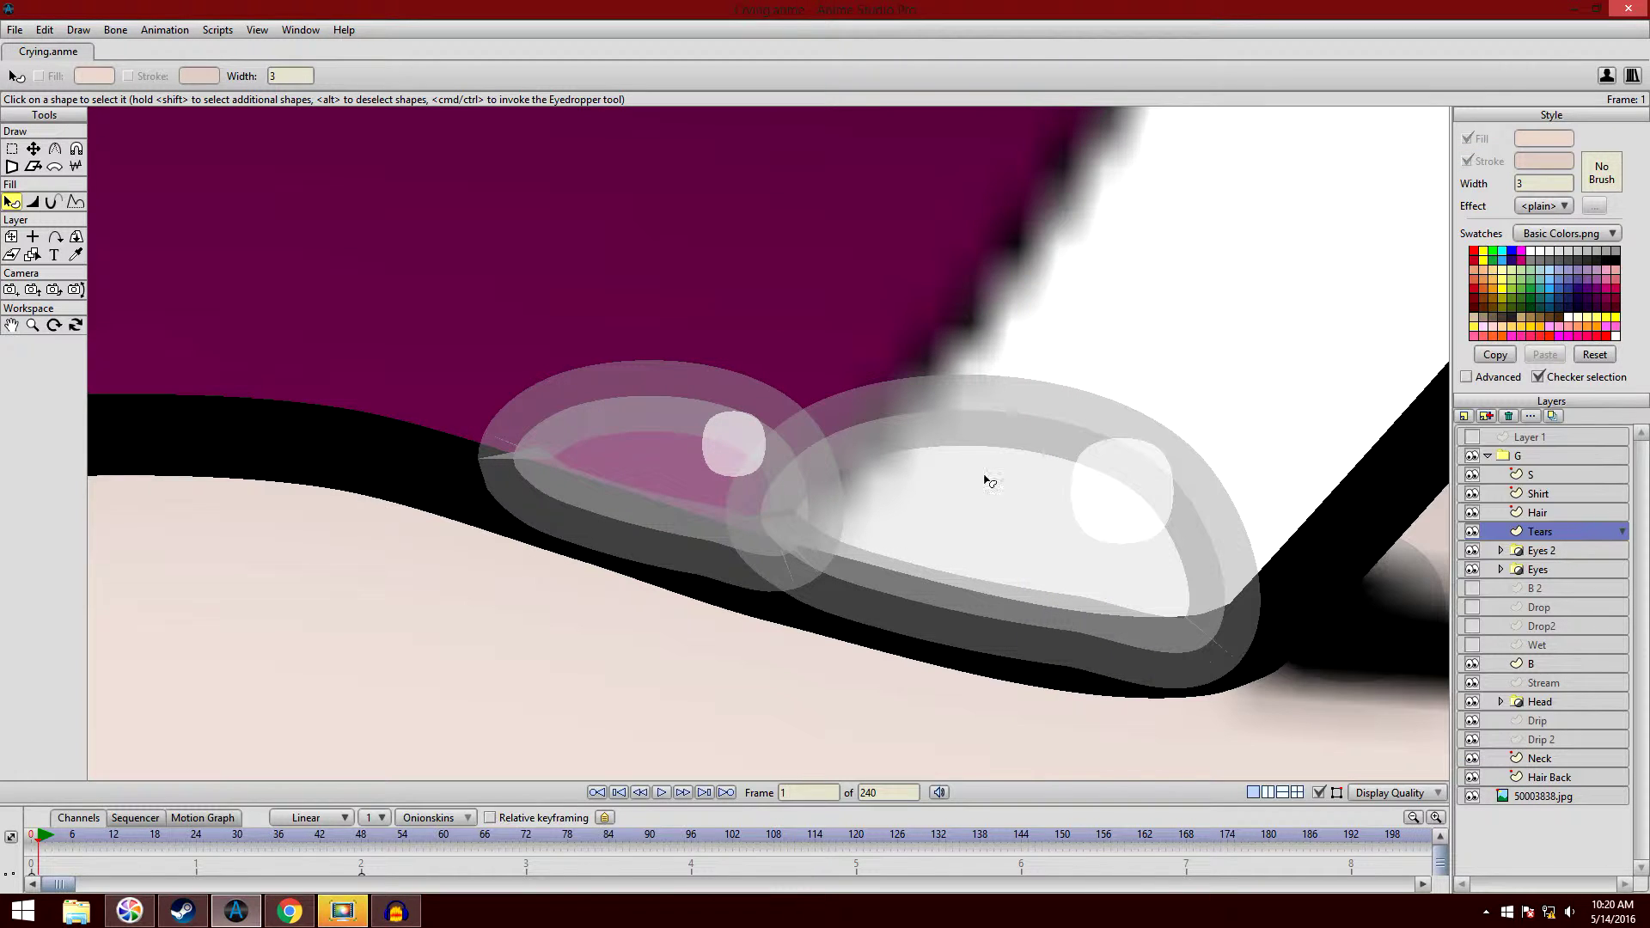
pyautogui.click(753, 448)
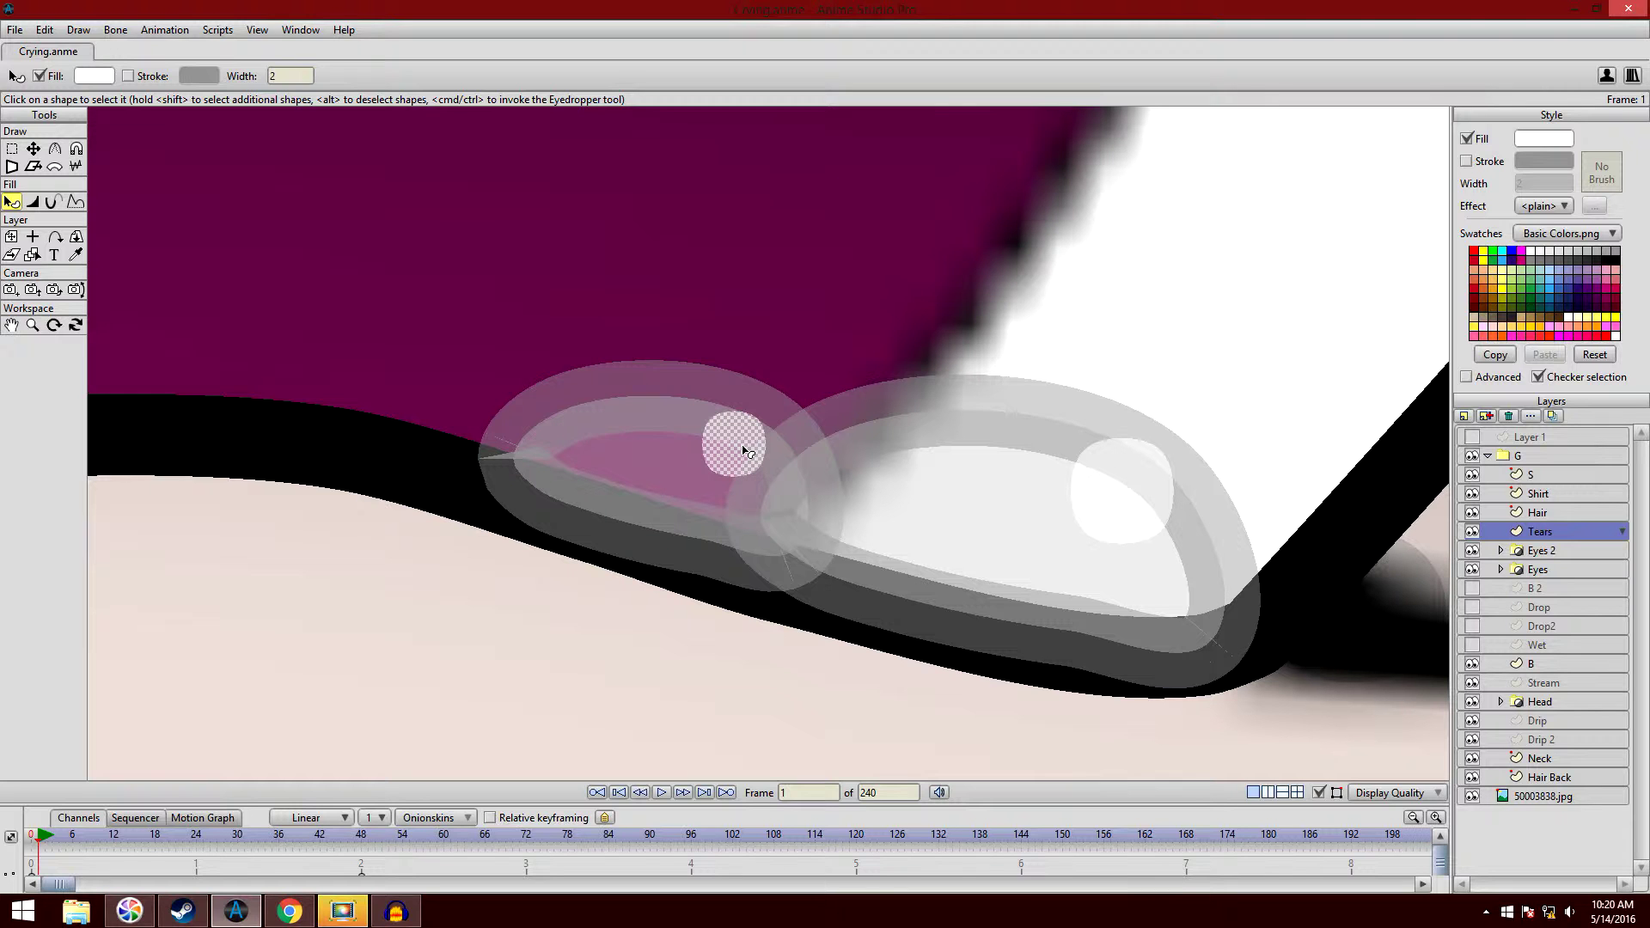
pyautogui.click(1047, 309)
# - Select the tear at the eye's inner corner and check its fill and stroke colours
pyautogui.scroll(-2, 1051, 305)
pyautogui.scroll(-2, 1049, 304)
pyautogui.moveTo(490, 191); pyautogui.dragTo(942, 260)
pyautogui.scroll(4, 942, 259)
pyautogui.moveTo(520, 352); pyautogui.dragTo(764, 380)
pyautogui.click(674, 512)
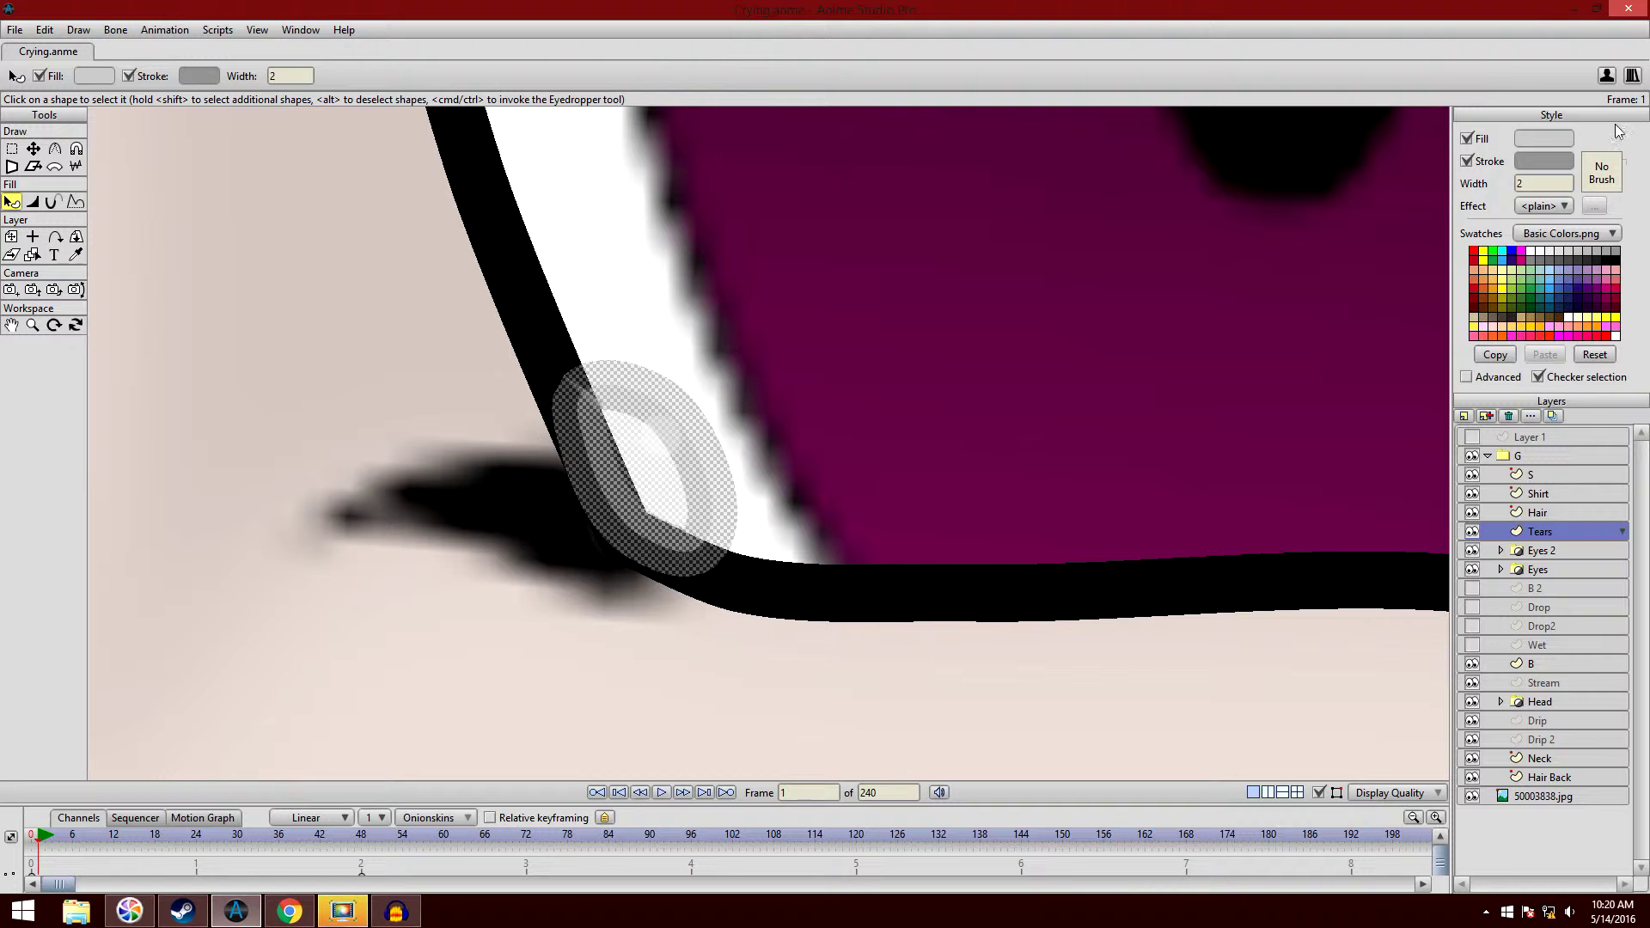
pyautogui.click(1565, 136)
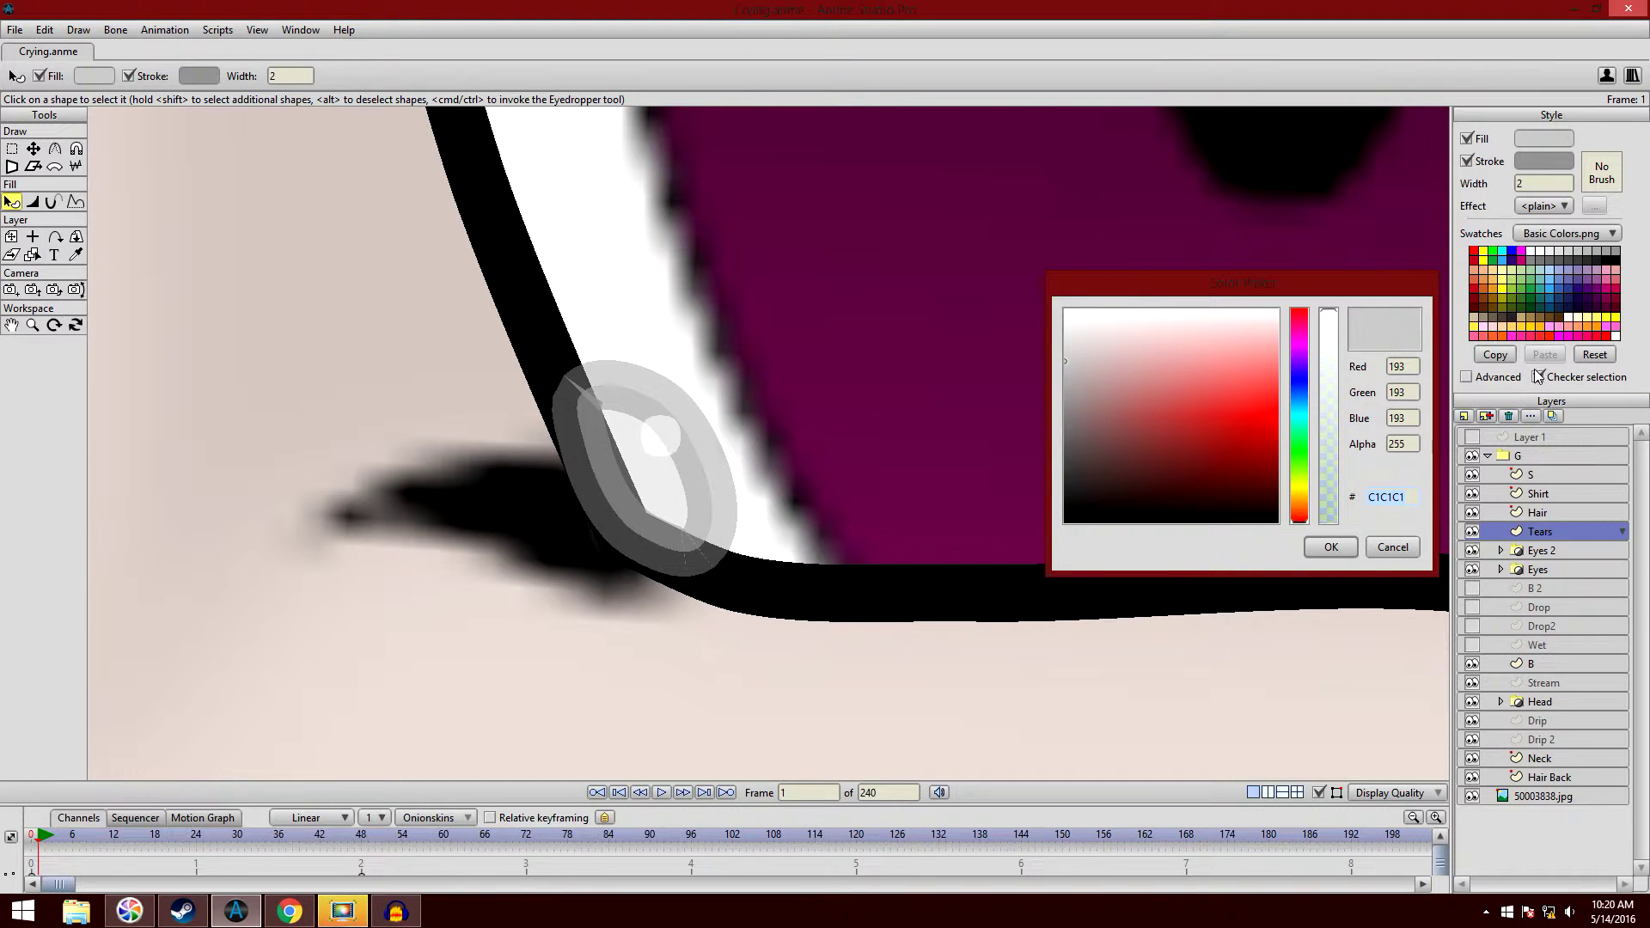
pyautogui.click(1393, 547)
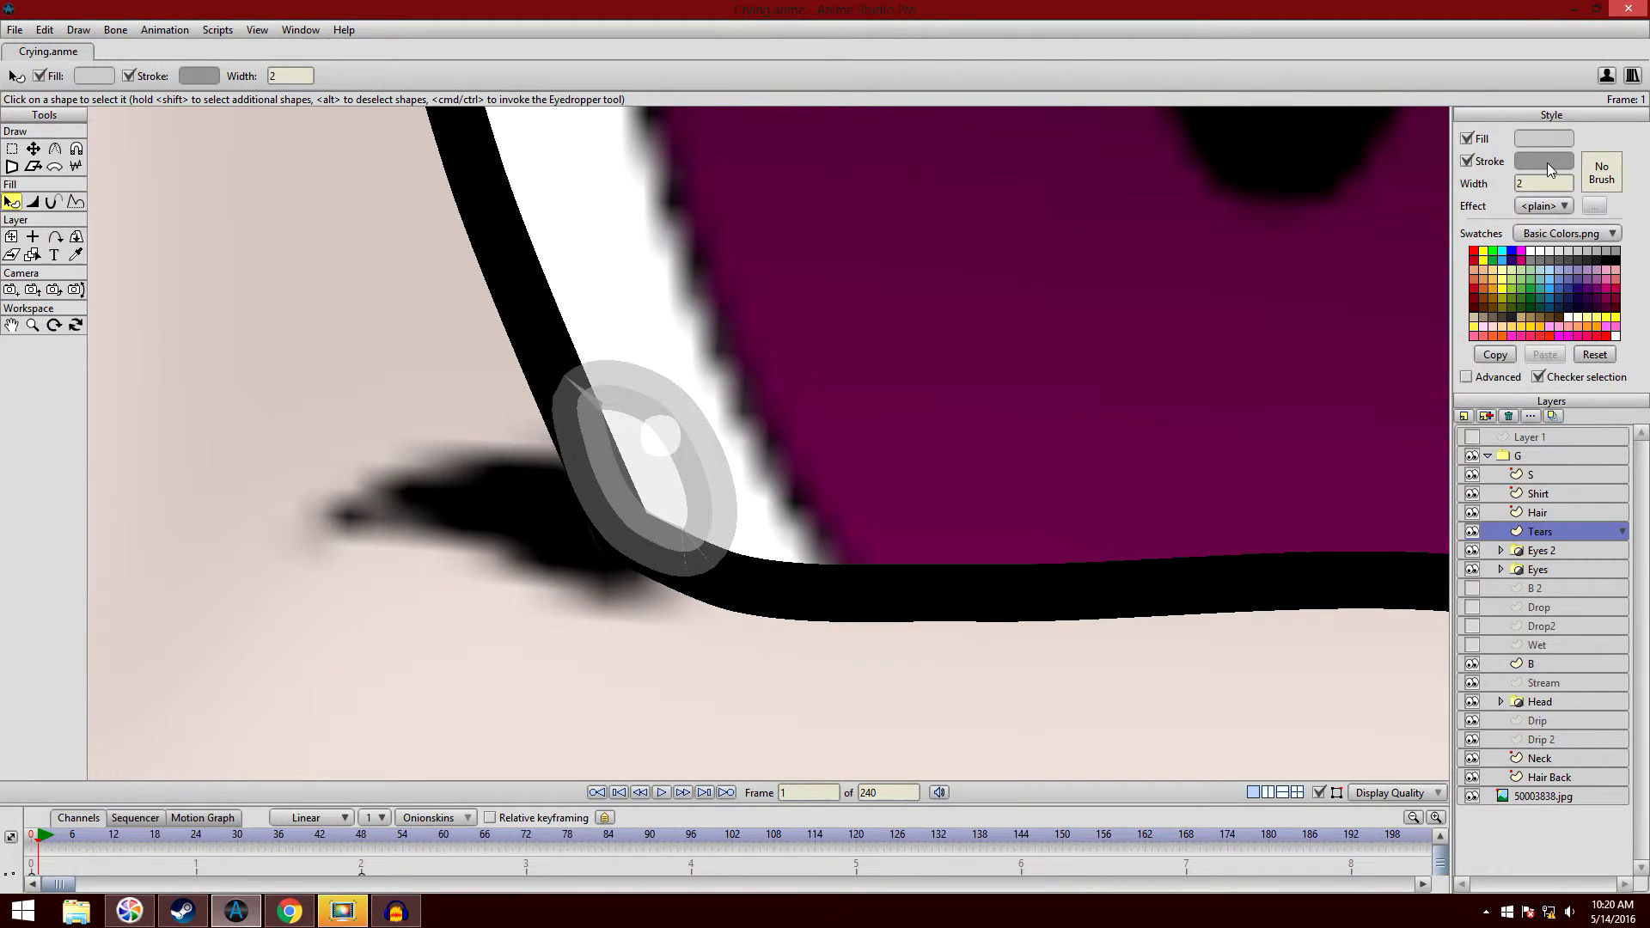
pyautogui.click(1546, 162)
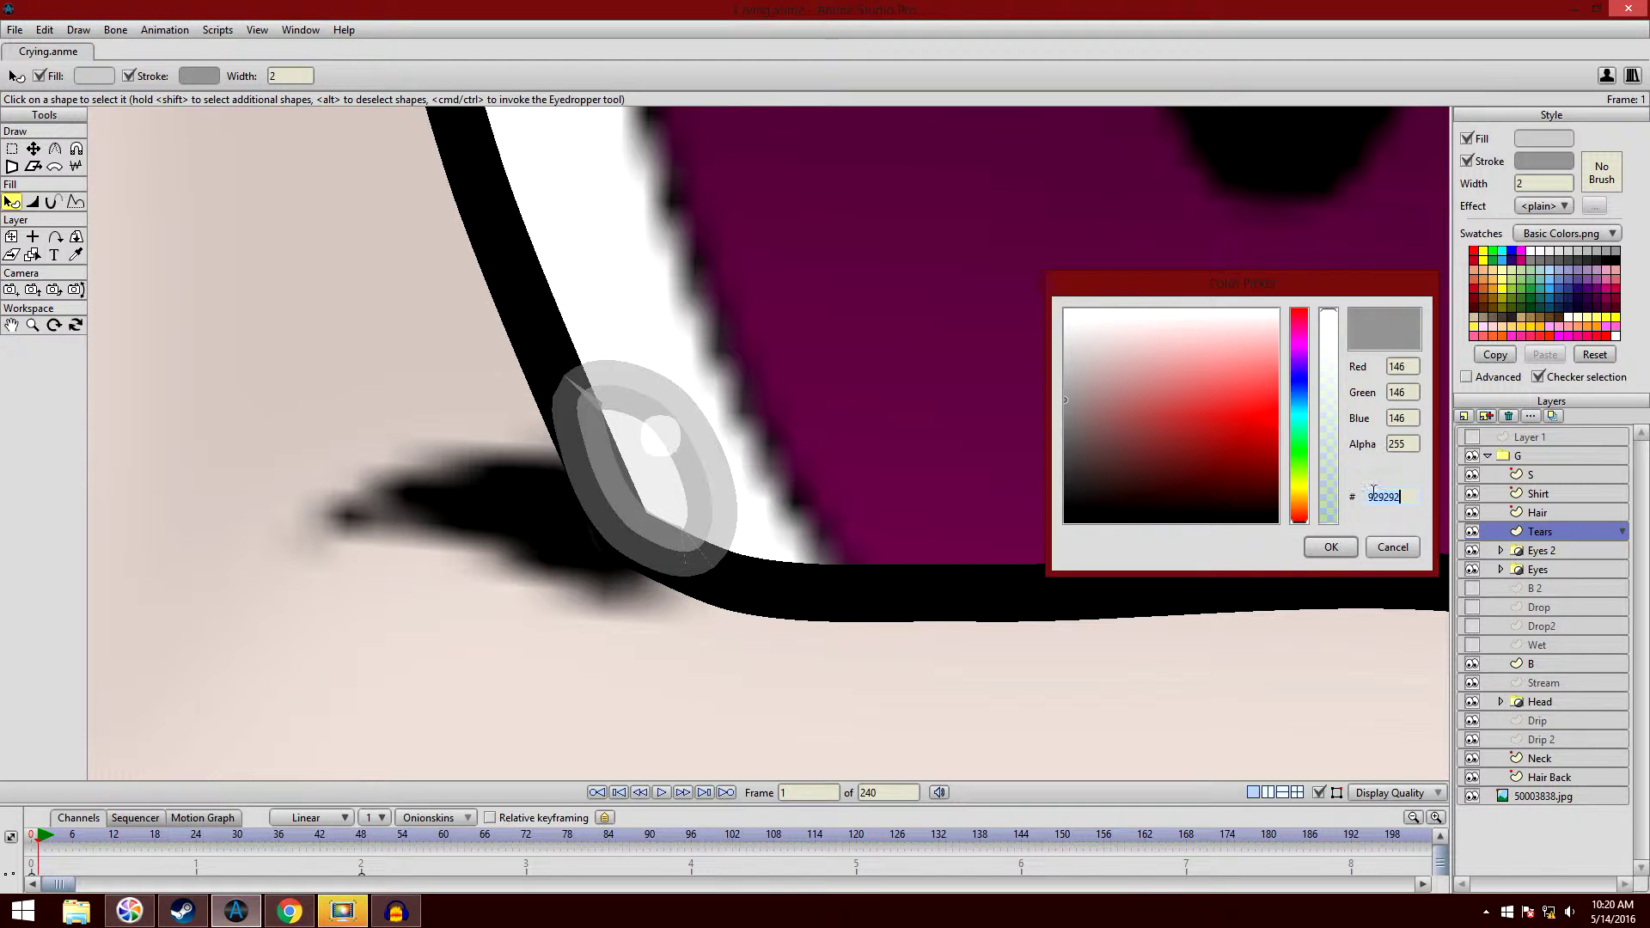
pyautogui.click(1391, 547)
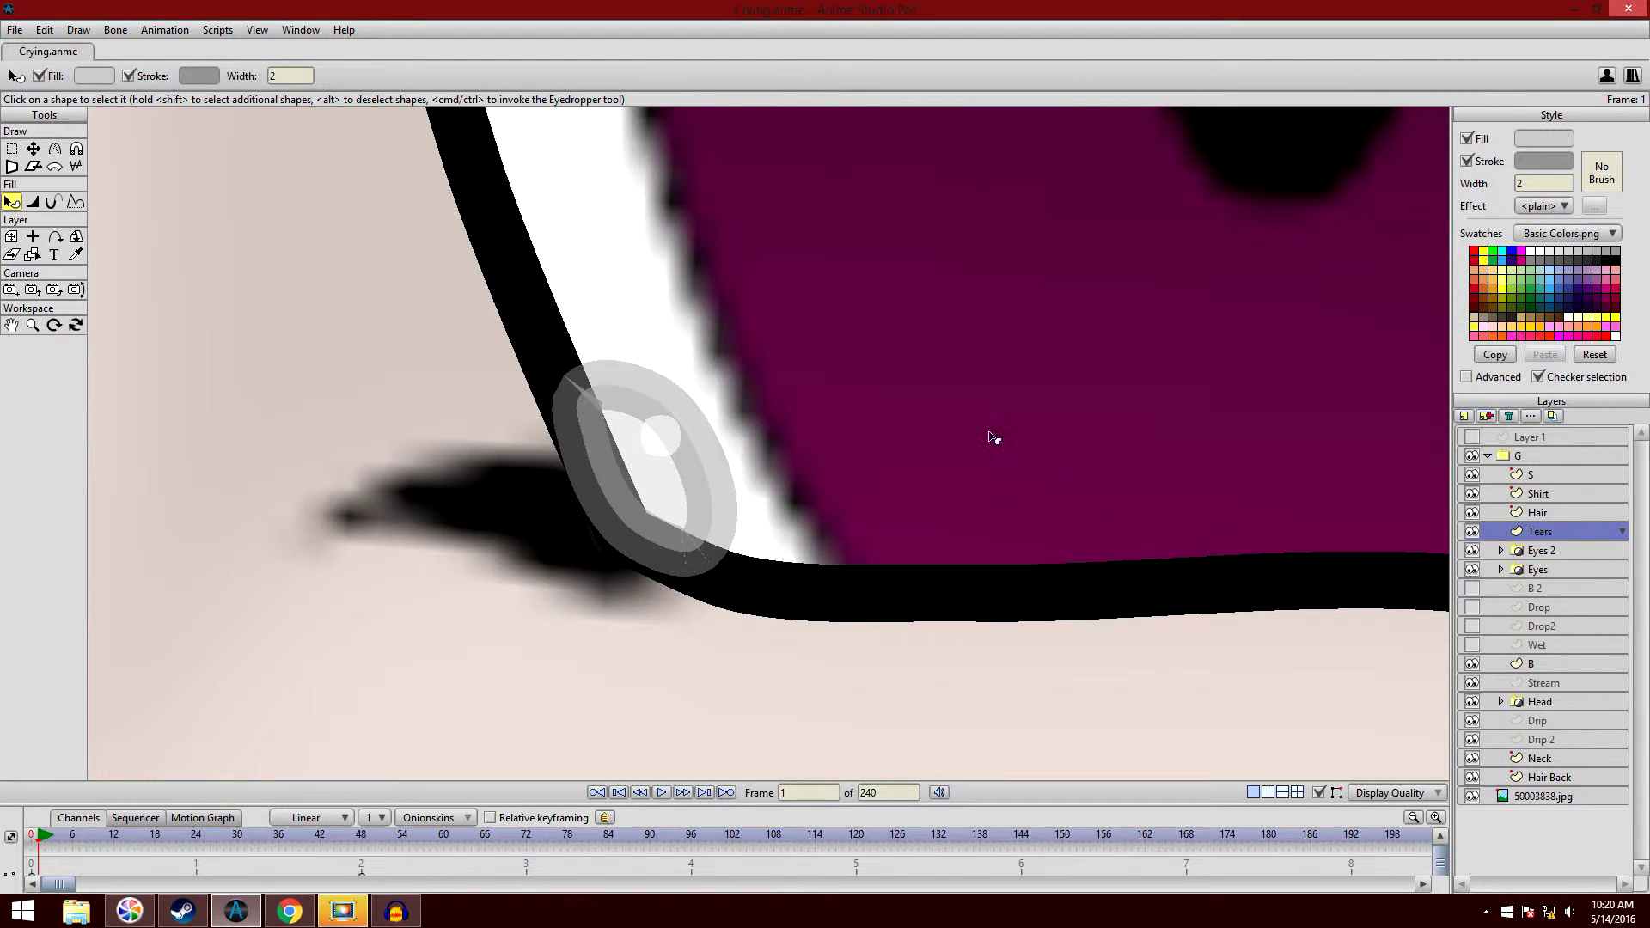
pyautogui.scroll(-3, 872, 512)
pyautogui.click(916, 568)
pyautogui.scroll(-3, 866, 553)
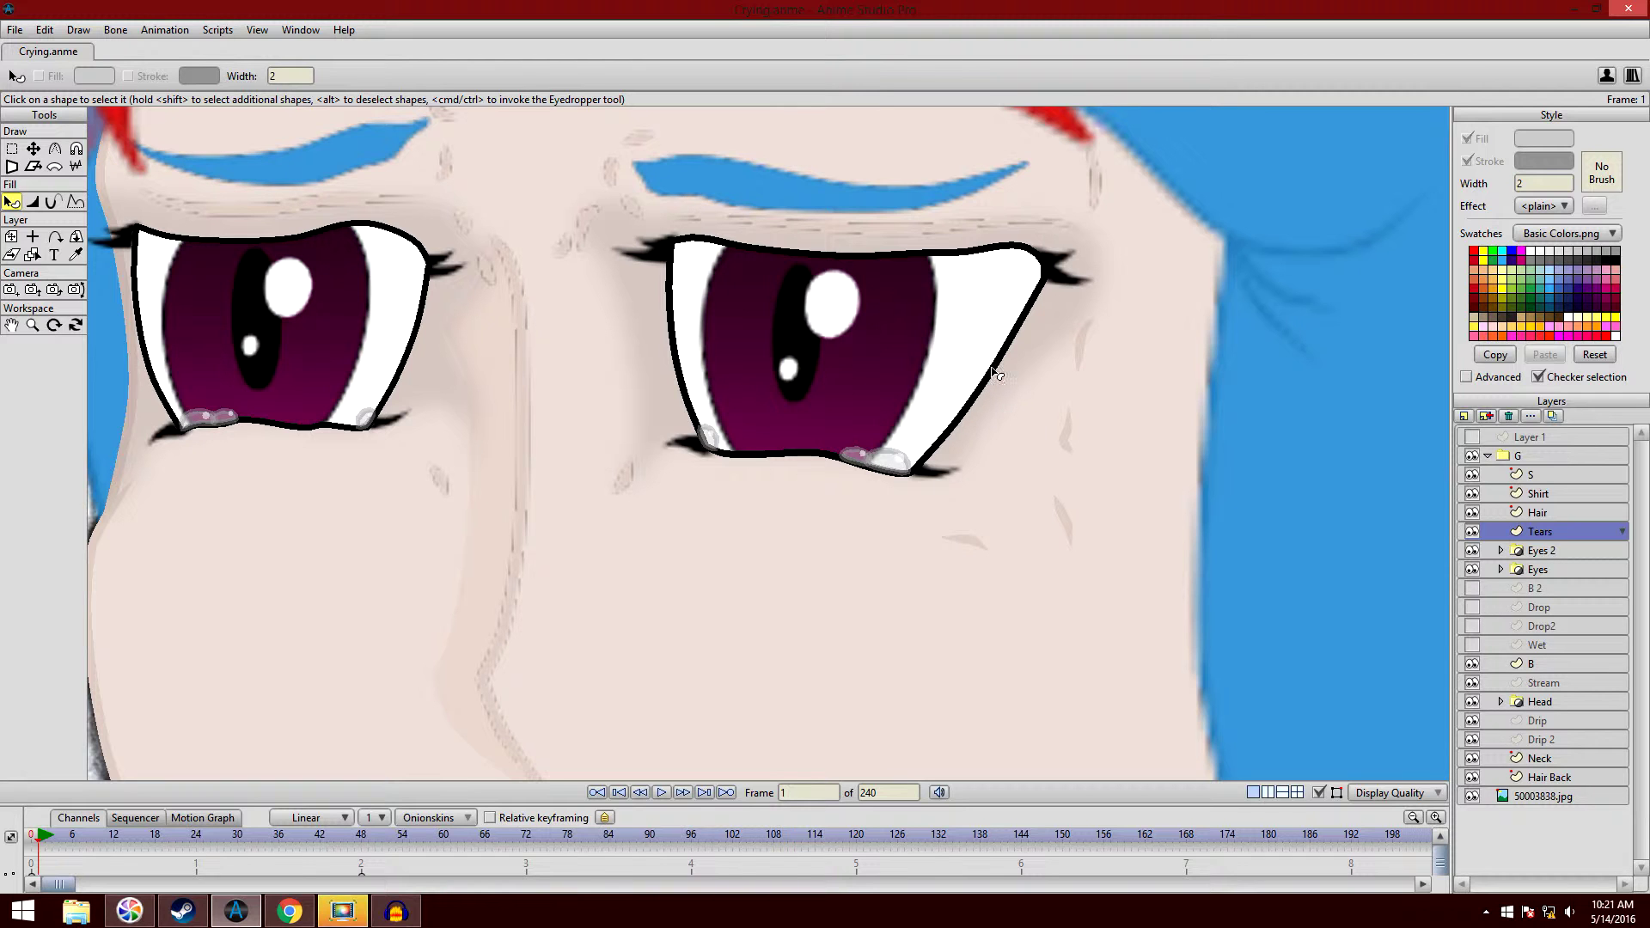
pyautogui.scroll(3, 953, 373)
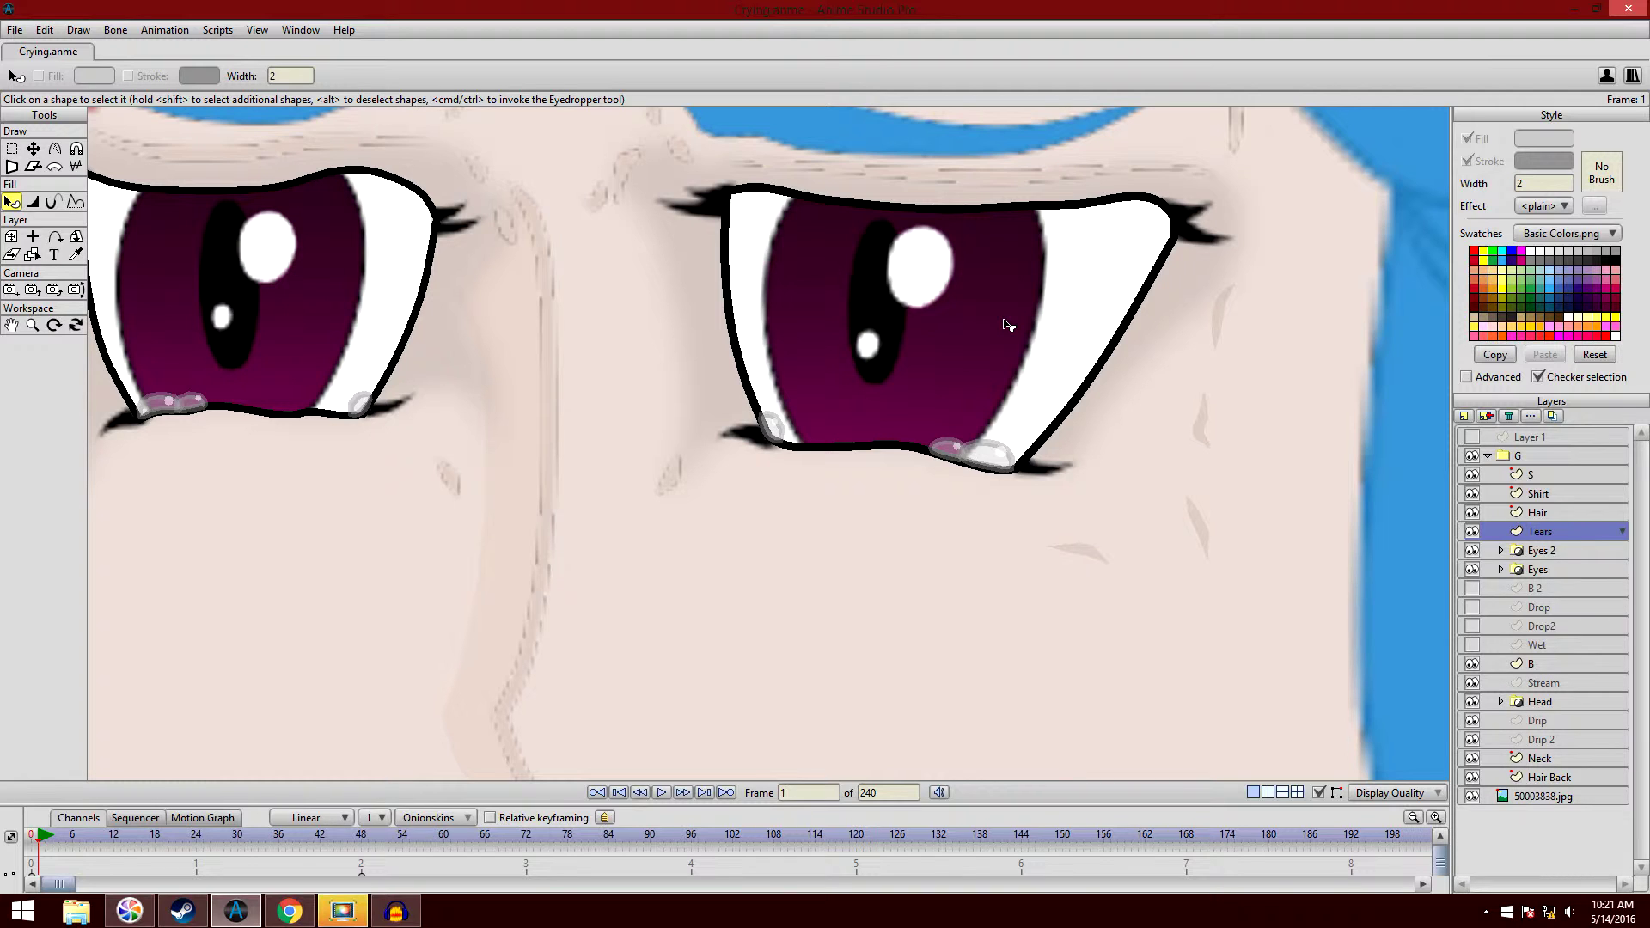
pyautogui.scroll(-3, 960, 302)
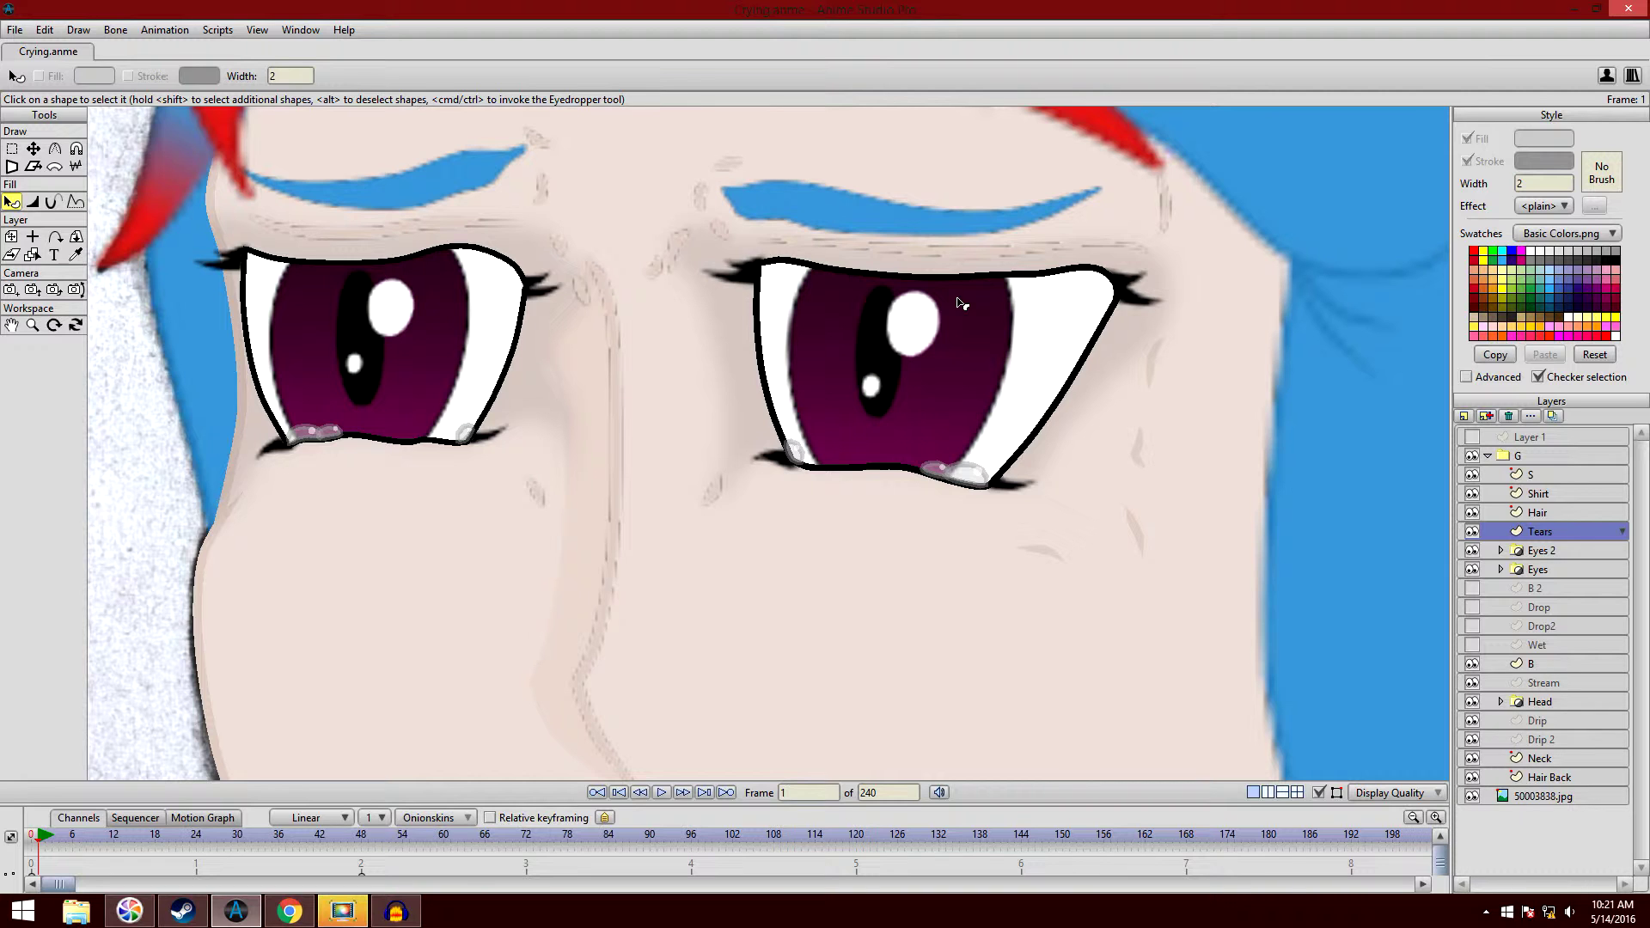
pyautogui.scroll(1, 991, 300)
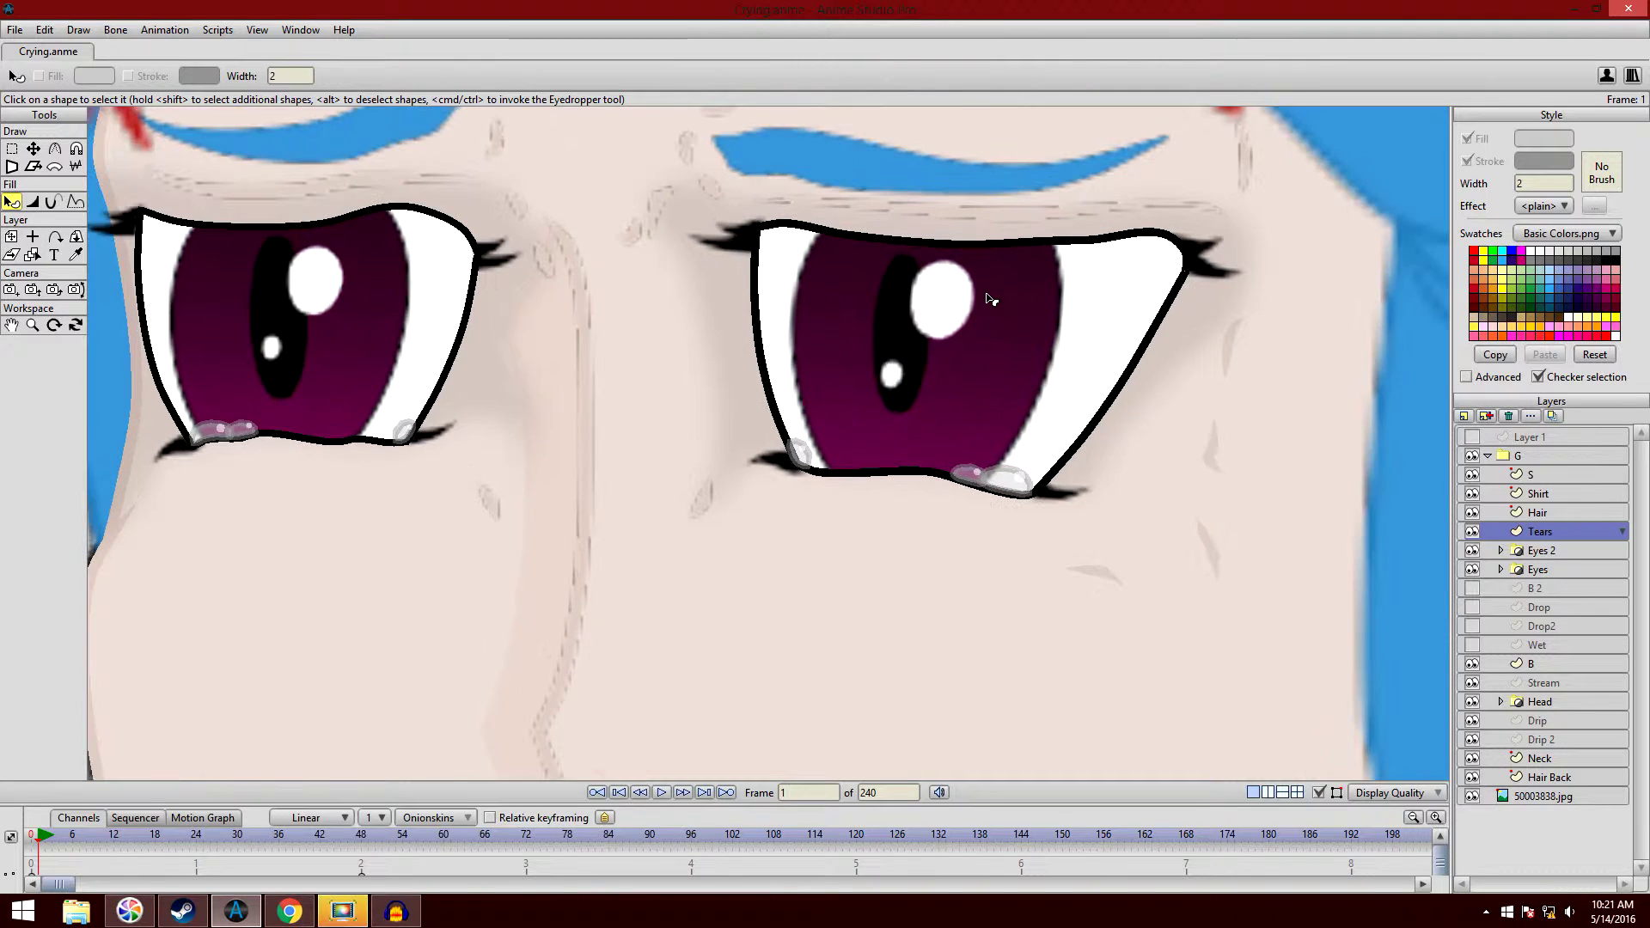
pyautogui.moveTo(991, 299); pyautogui.dragTo(965, 289)
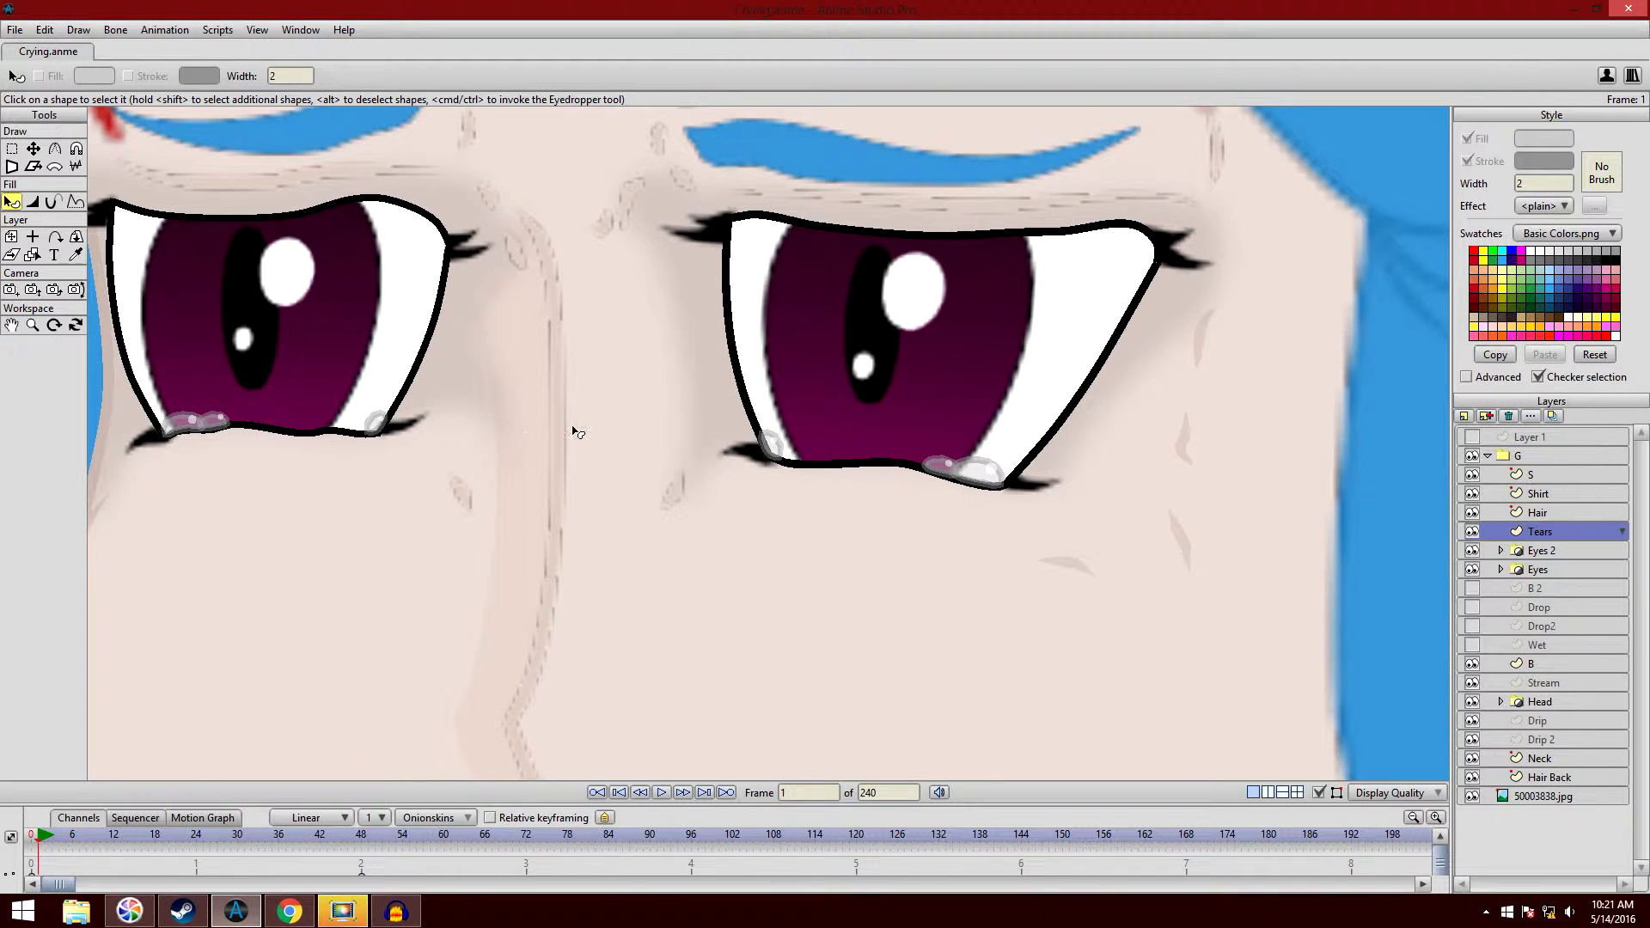
pyautogui.moveTo(657, 445); pyautogui.dragTo(675, 455)
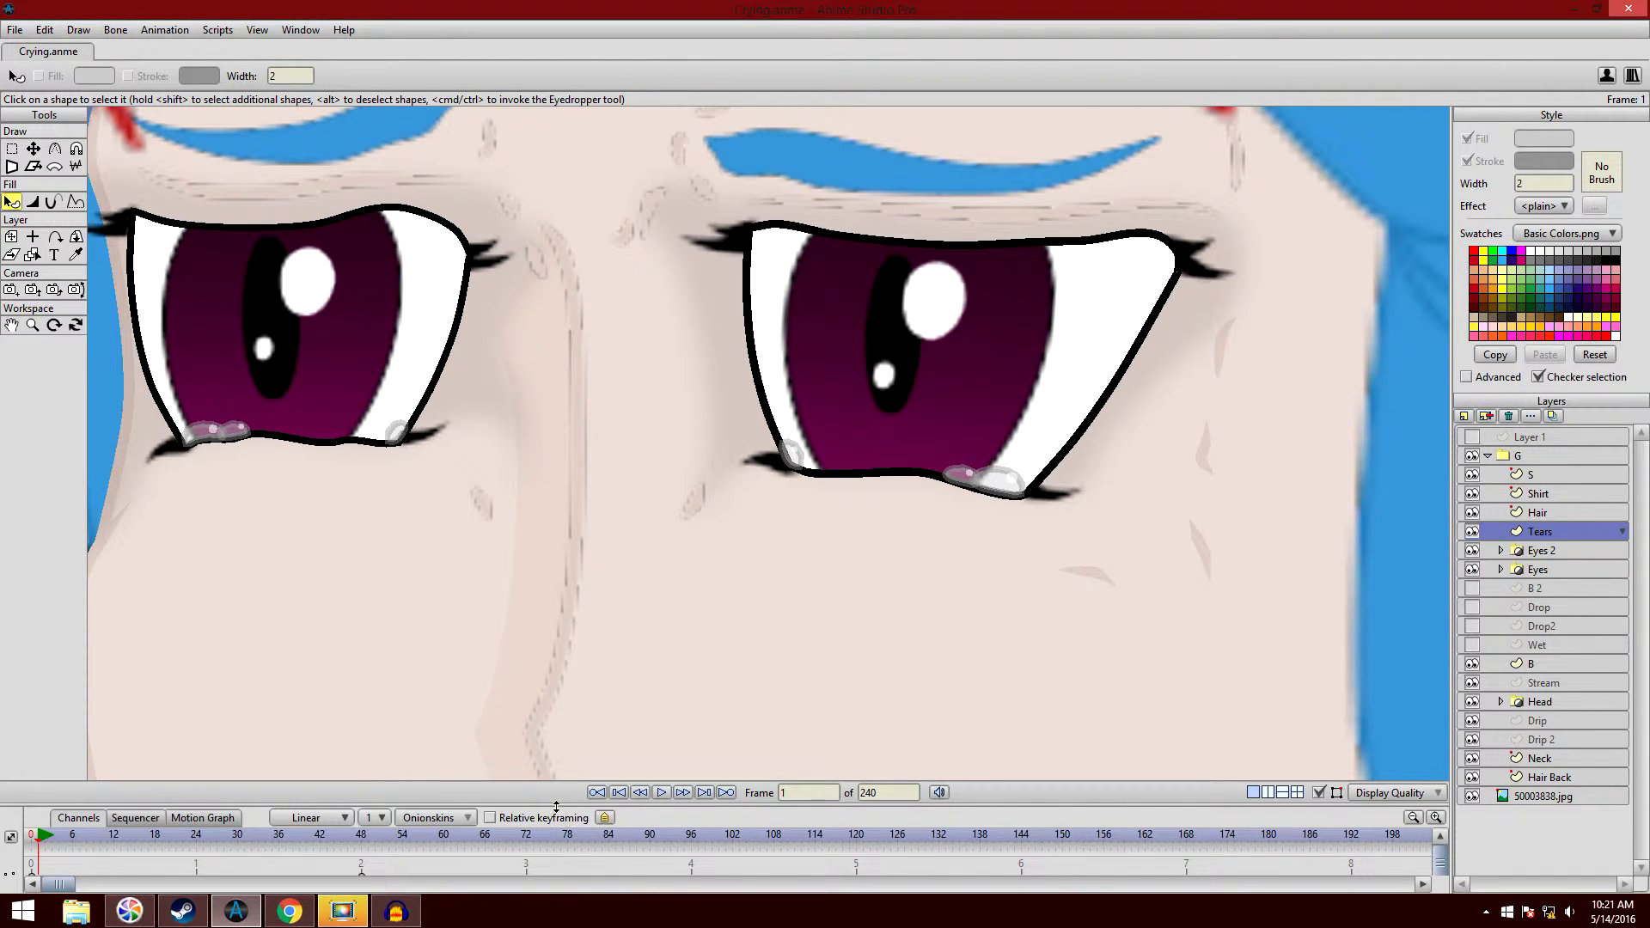
# - Check the vector noise settings of the Tears layer
pyautogui.doubleClick(1544, 533)
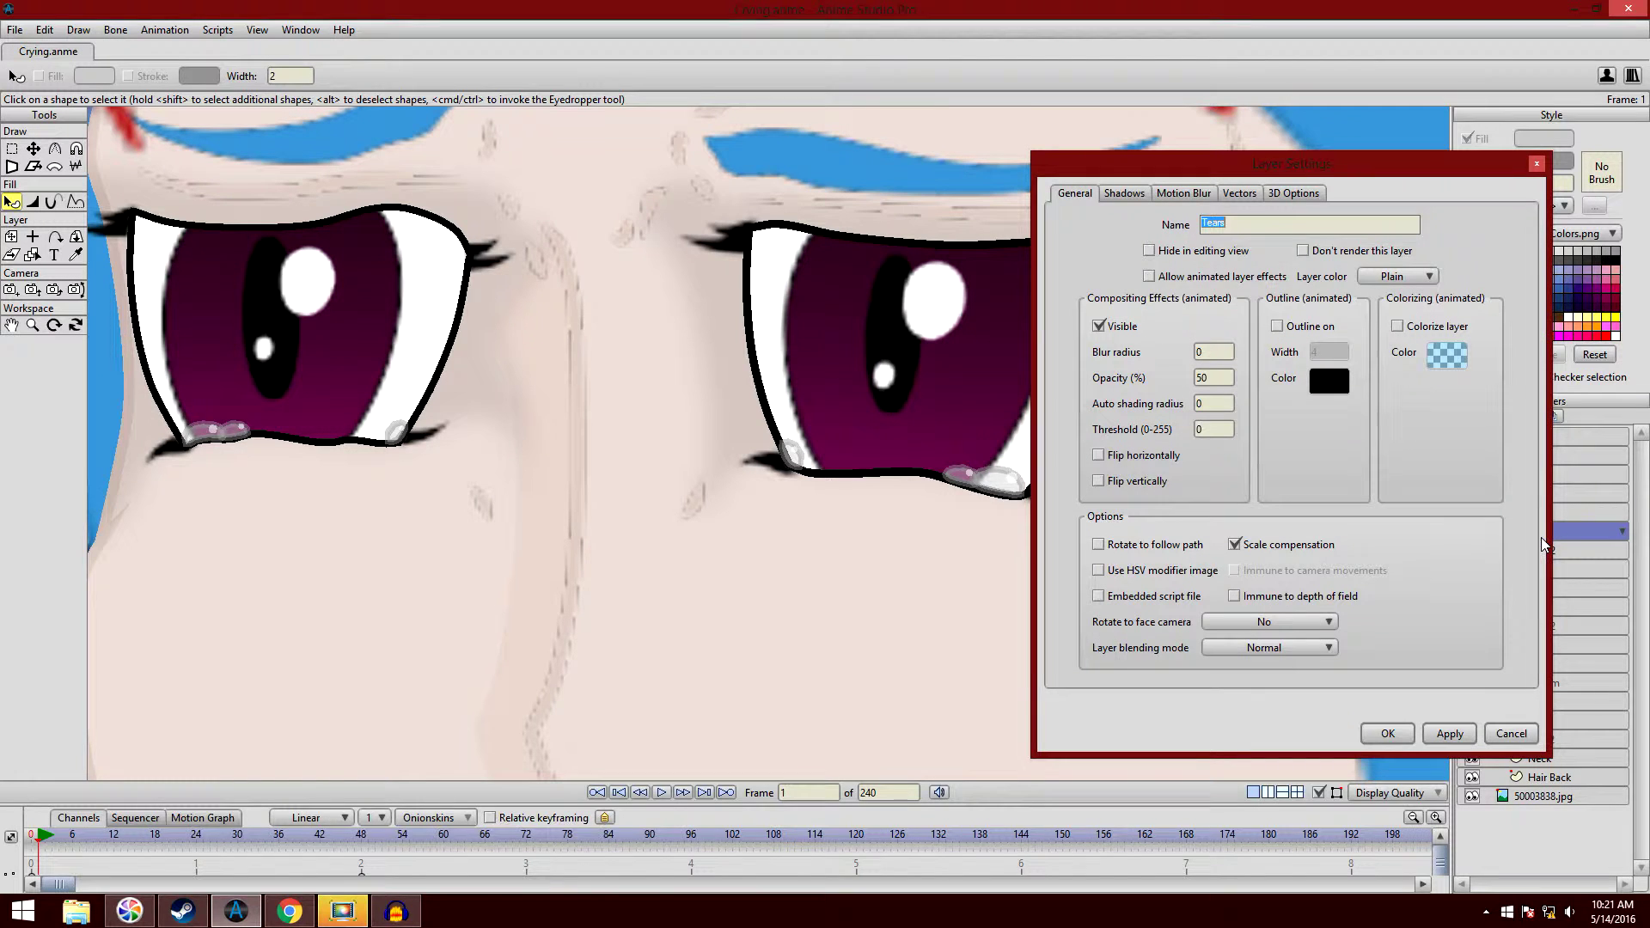
pyautogui.click(1238, 194)
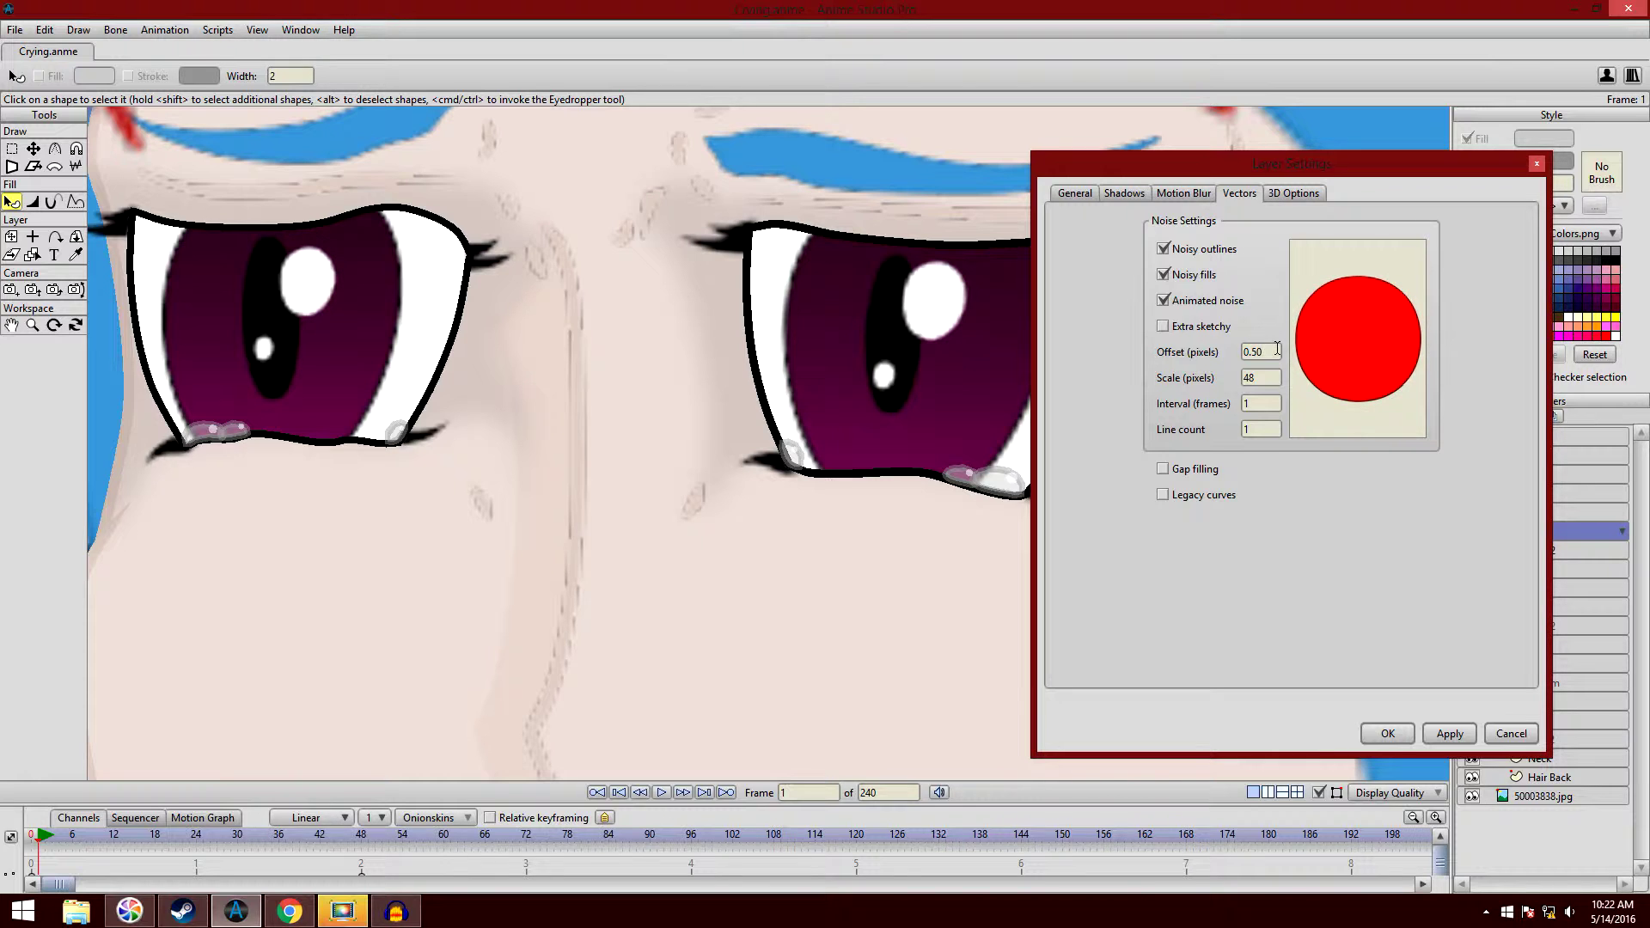
pyautogui.click(1387, 733)
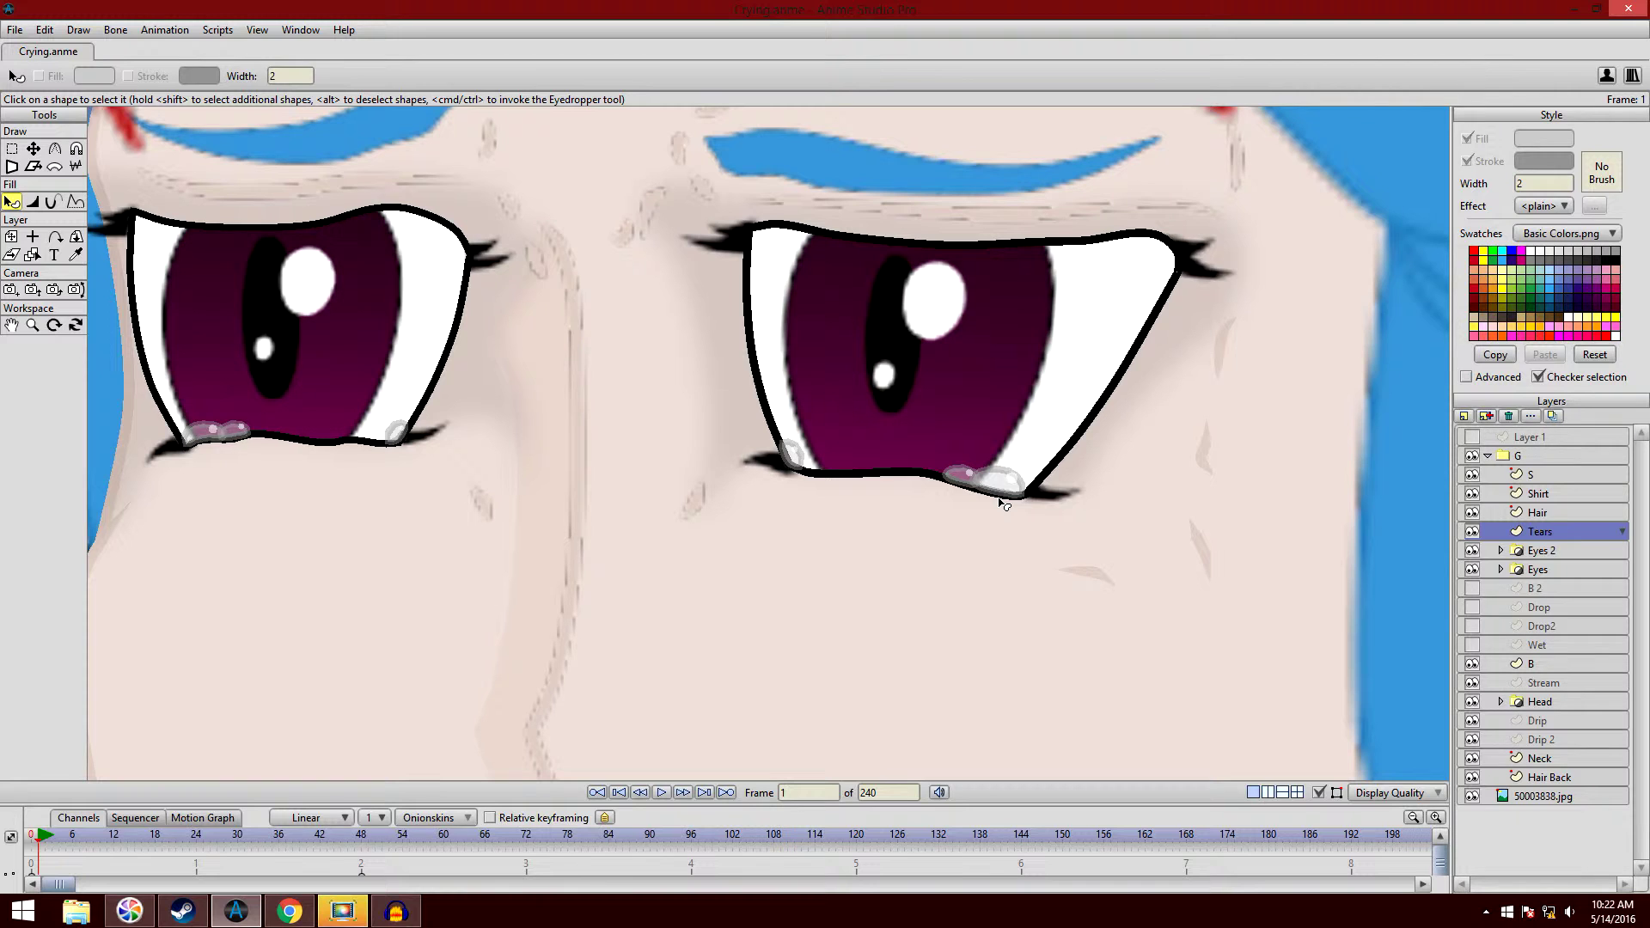
# - Switch to the Eyedropper tool and enlarge the timeline area to reveal the Tears layer's keyframe channels
pyautogui.click(75, 255)
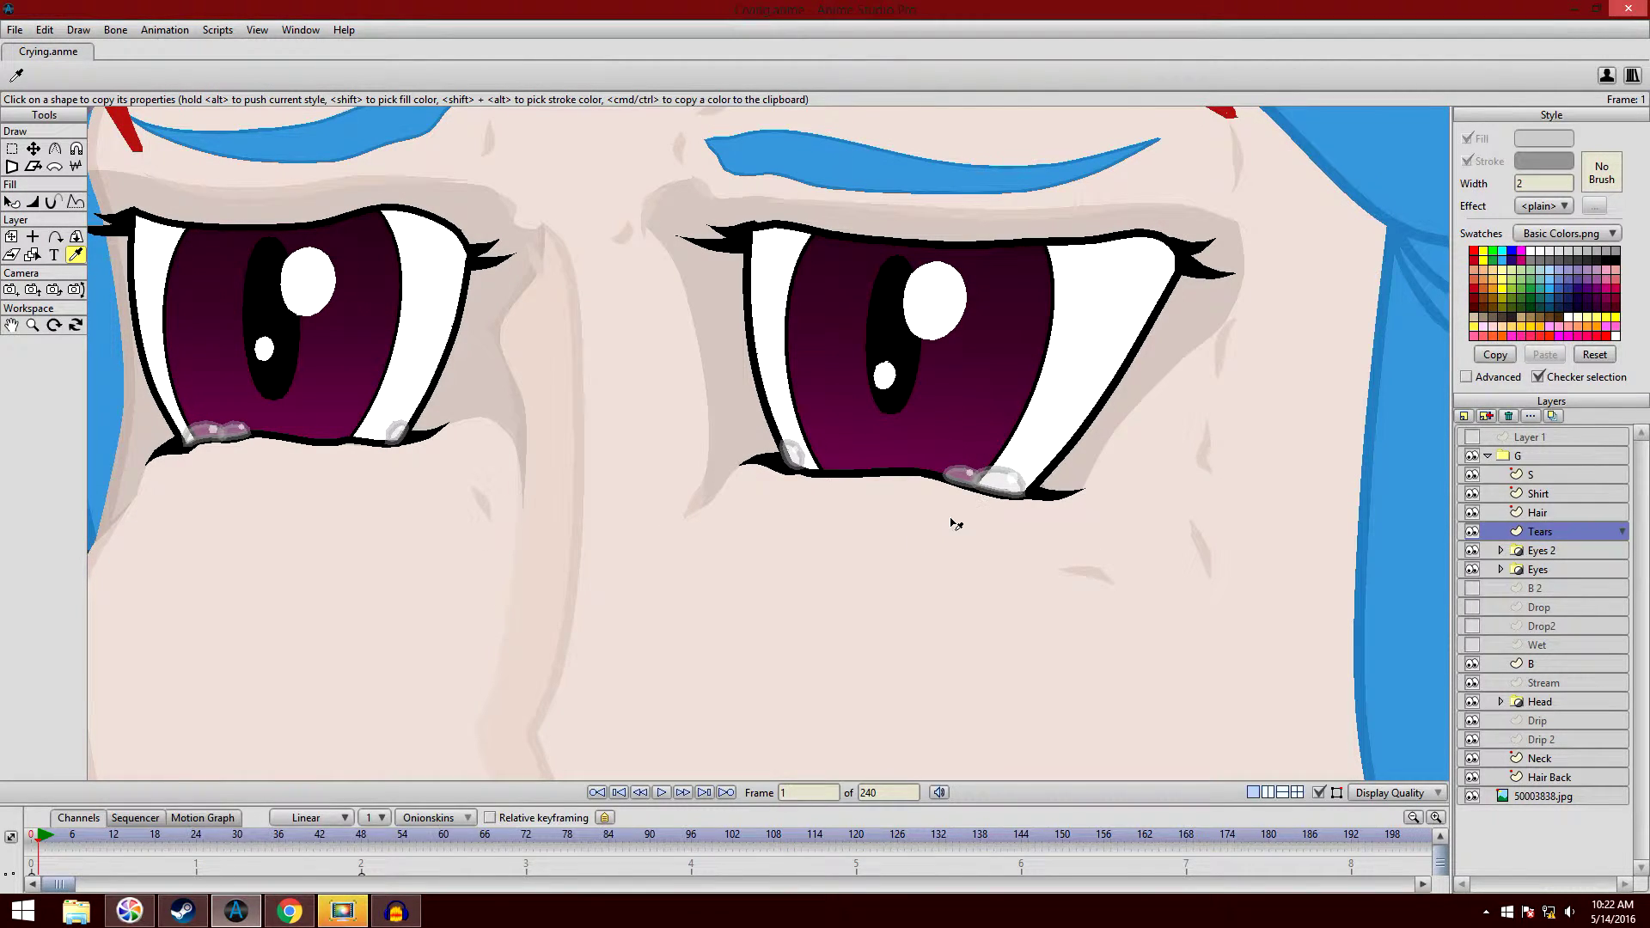
pyautogui.moveTo(951, 522); pyautogui.dragTo(926, 526)
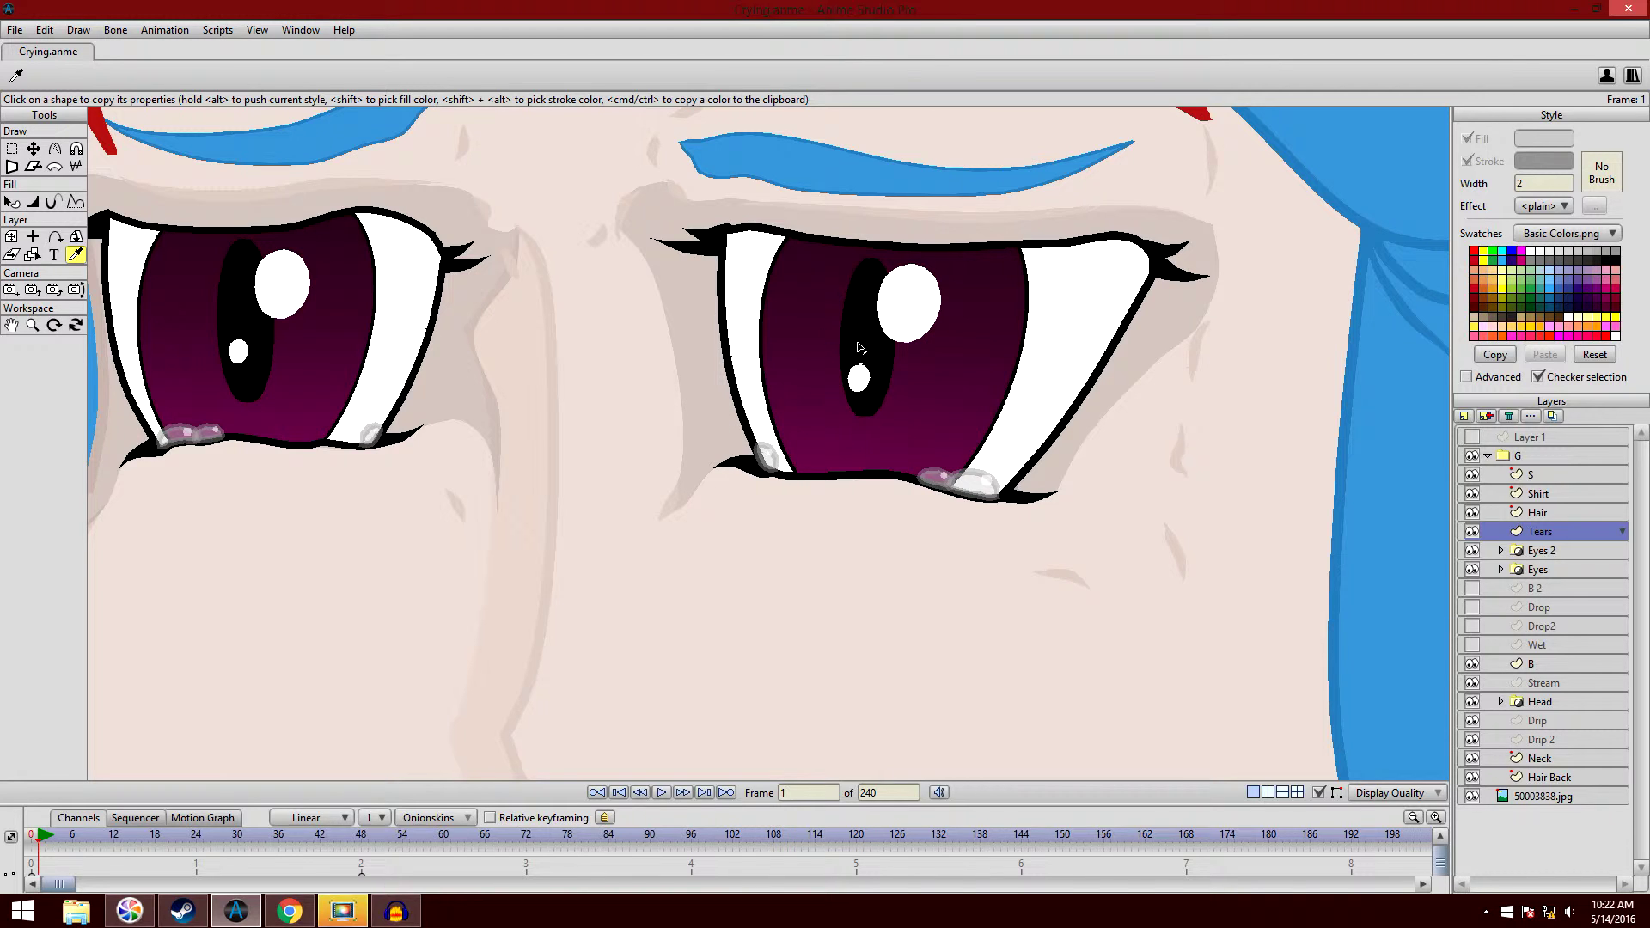
pyautogui.scroll(-5, 858, 347)
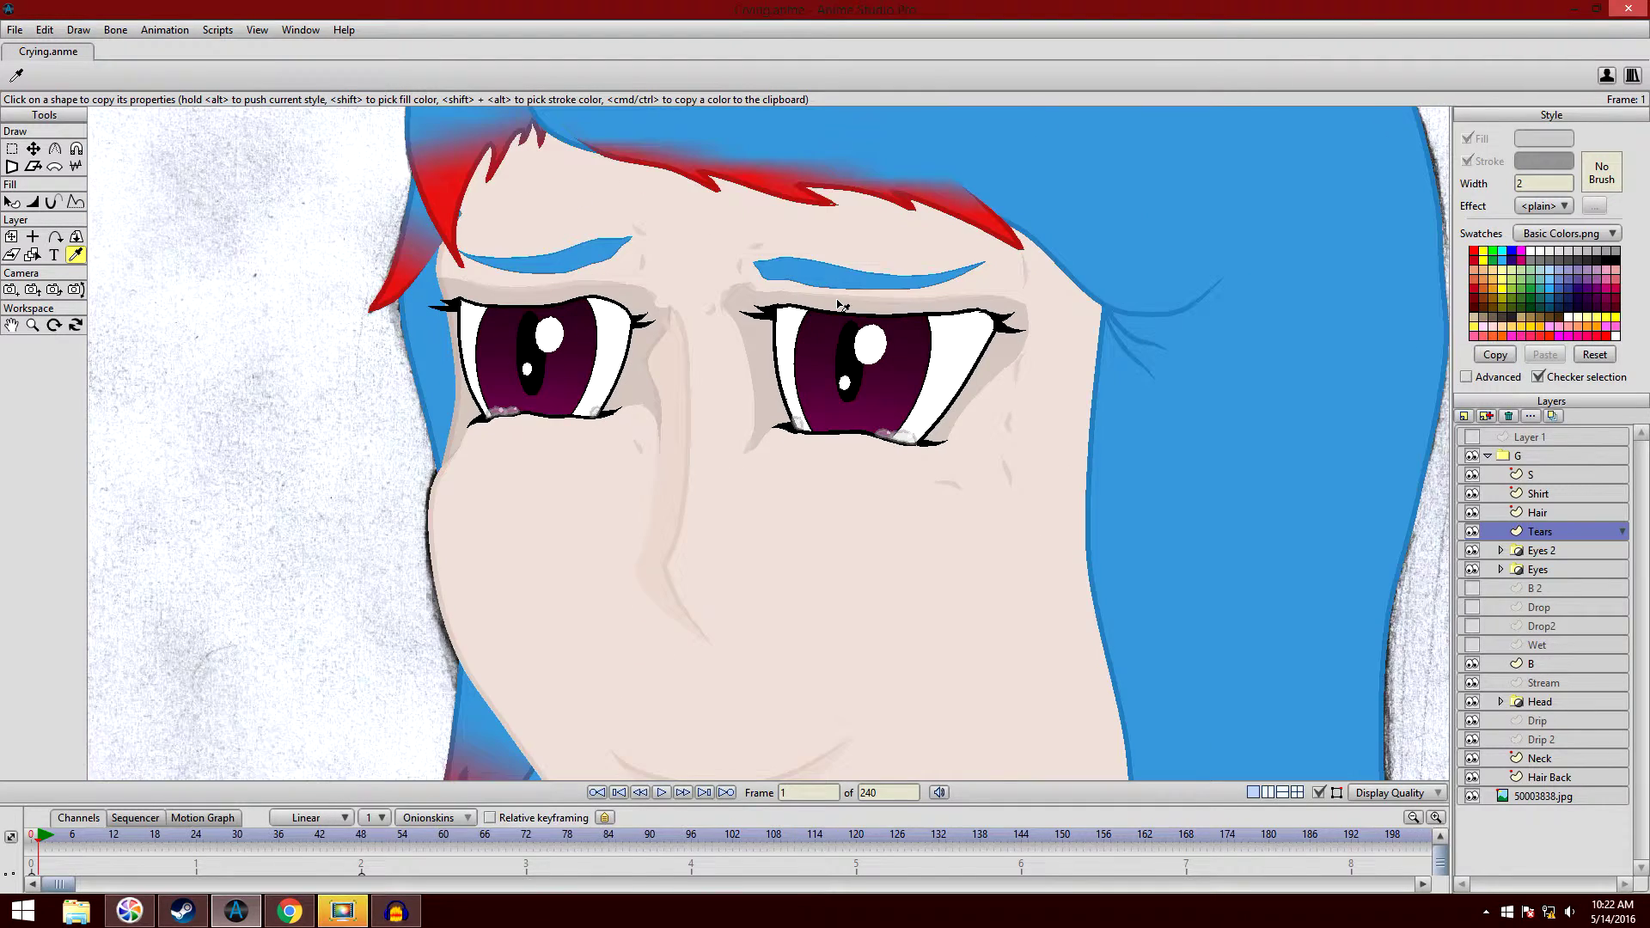
pyautogui.scroll(3, 841, 305)
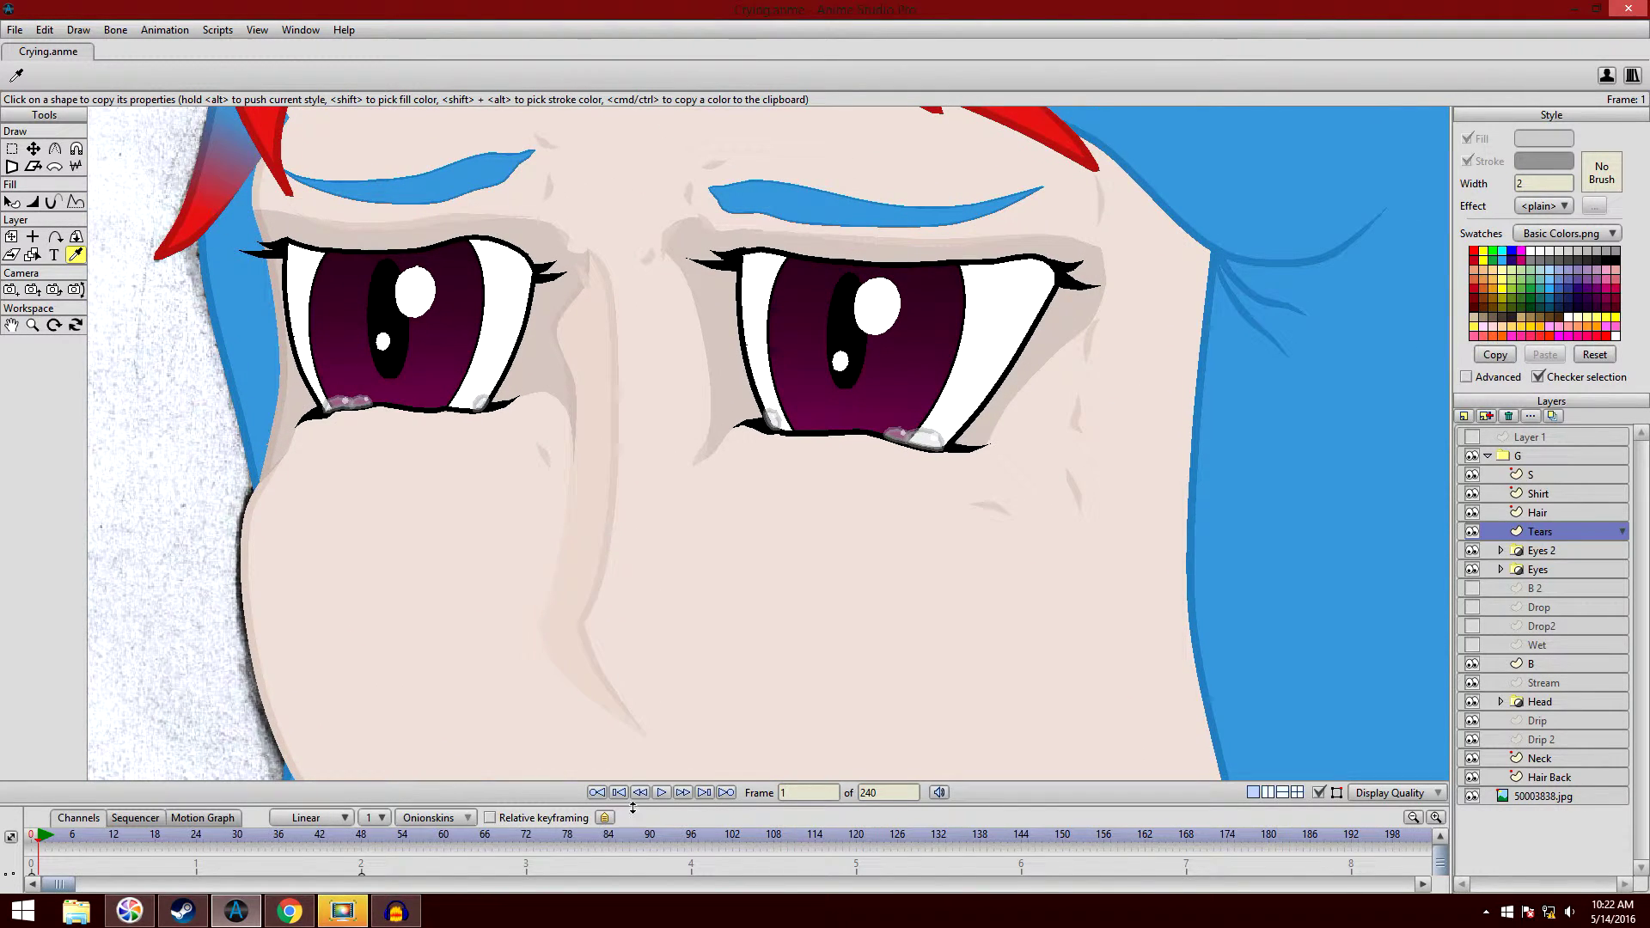
pyautogui.moveTo(636, 806); pyautogui.dragTo(636, 751)
pyautogui.scroll(-3, 621, 484)
pyautogui.scroll(2, 621, 484)
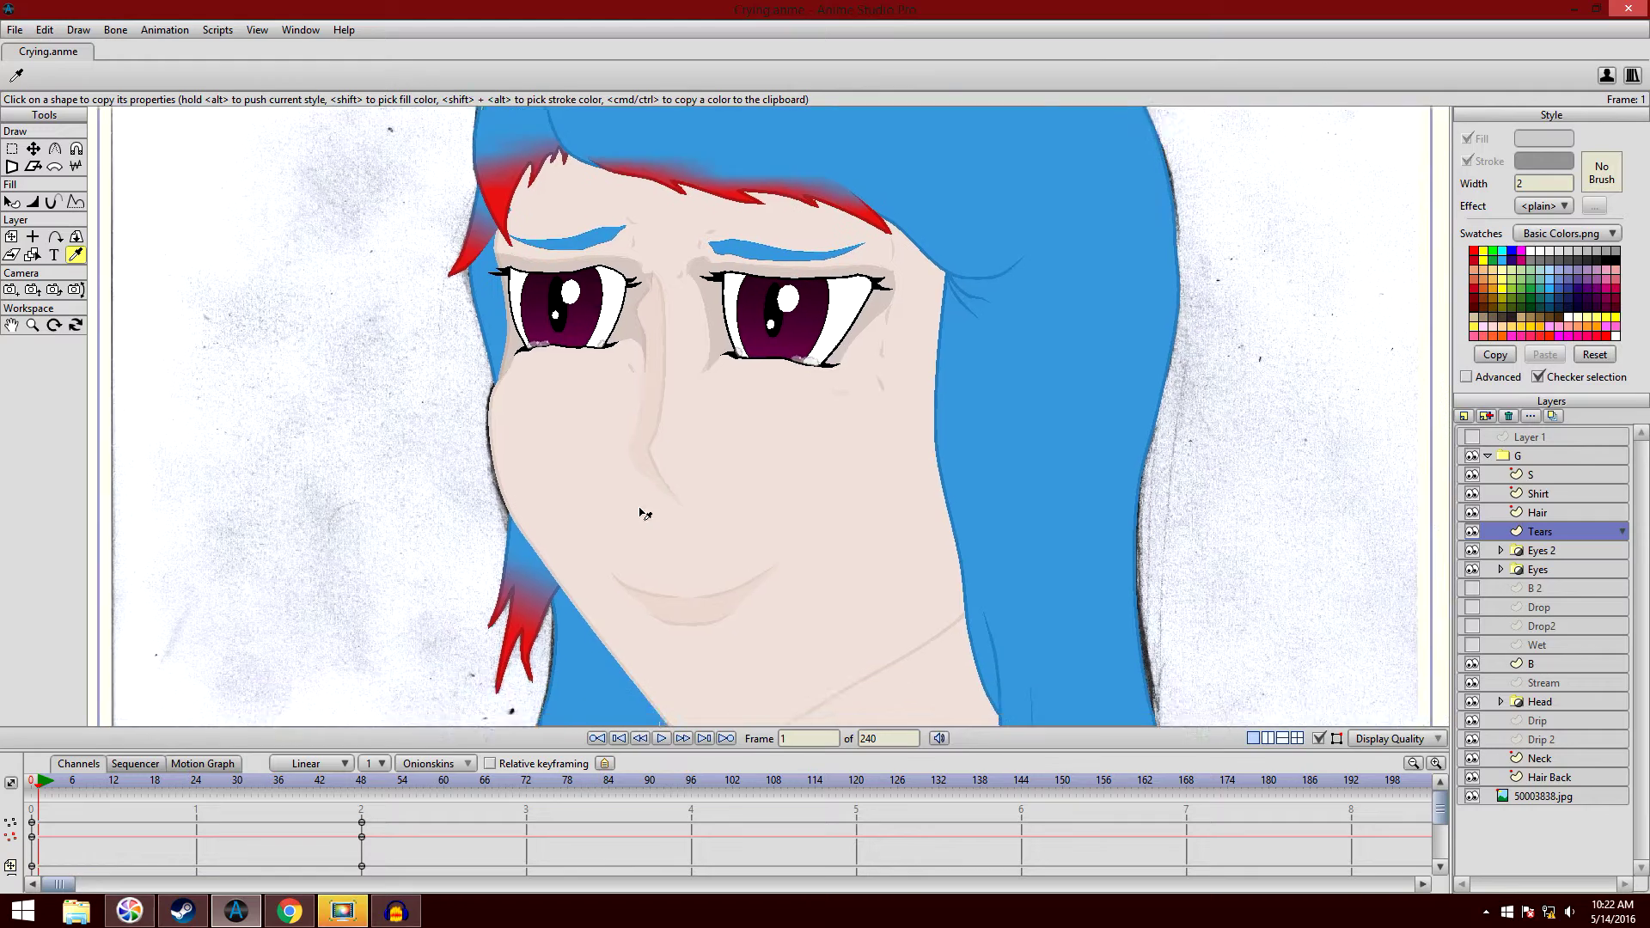
# - Examine the small tears along the lower lids of both eyes and the cheek area on frame 1
pyautogui.moveTo(621, 484)
pyautogui.mouseDown()
pyautogui.moveTo(601, 485)
pyautogui.moveTo(627, 512)
pyautogui.mouseUp()
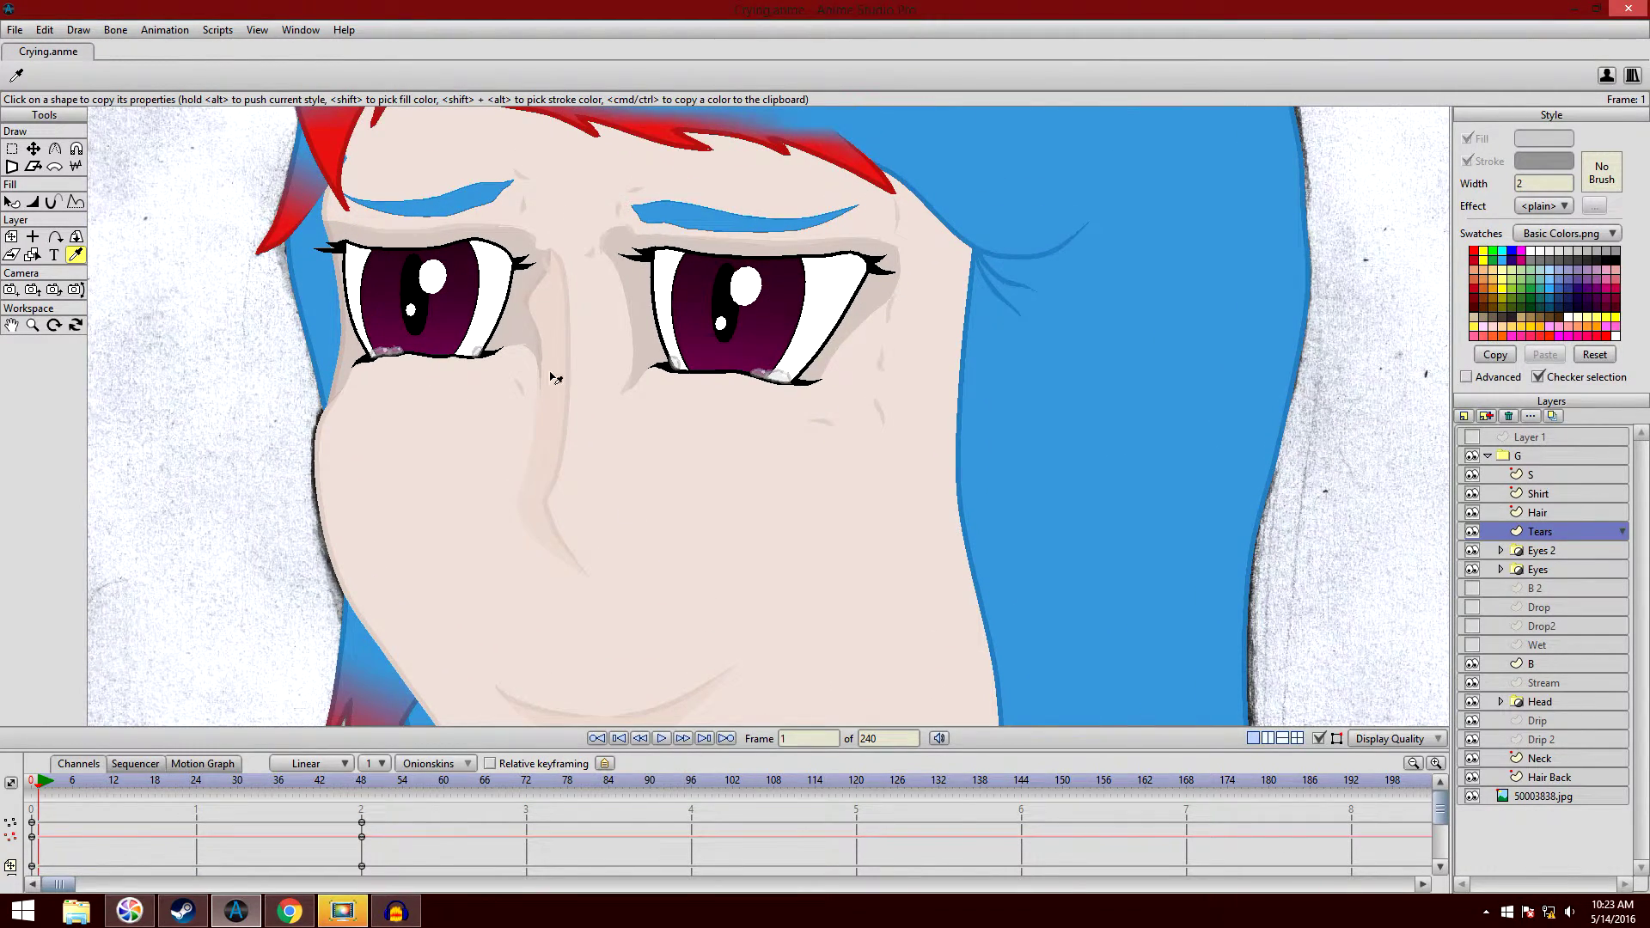
pyautogui.moveTo(557, 379); pyautogui.dragTo(451, 388)
pyautogui.scroll(5, 803, 321)
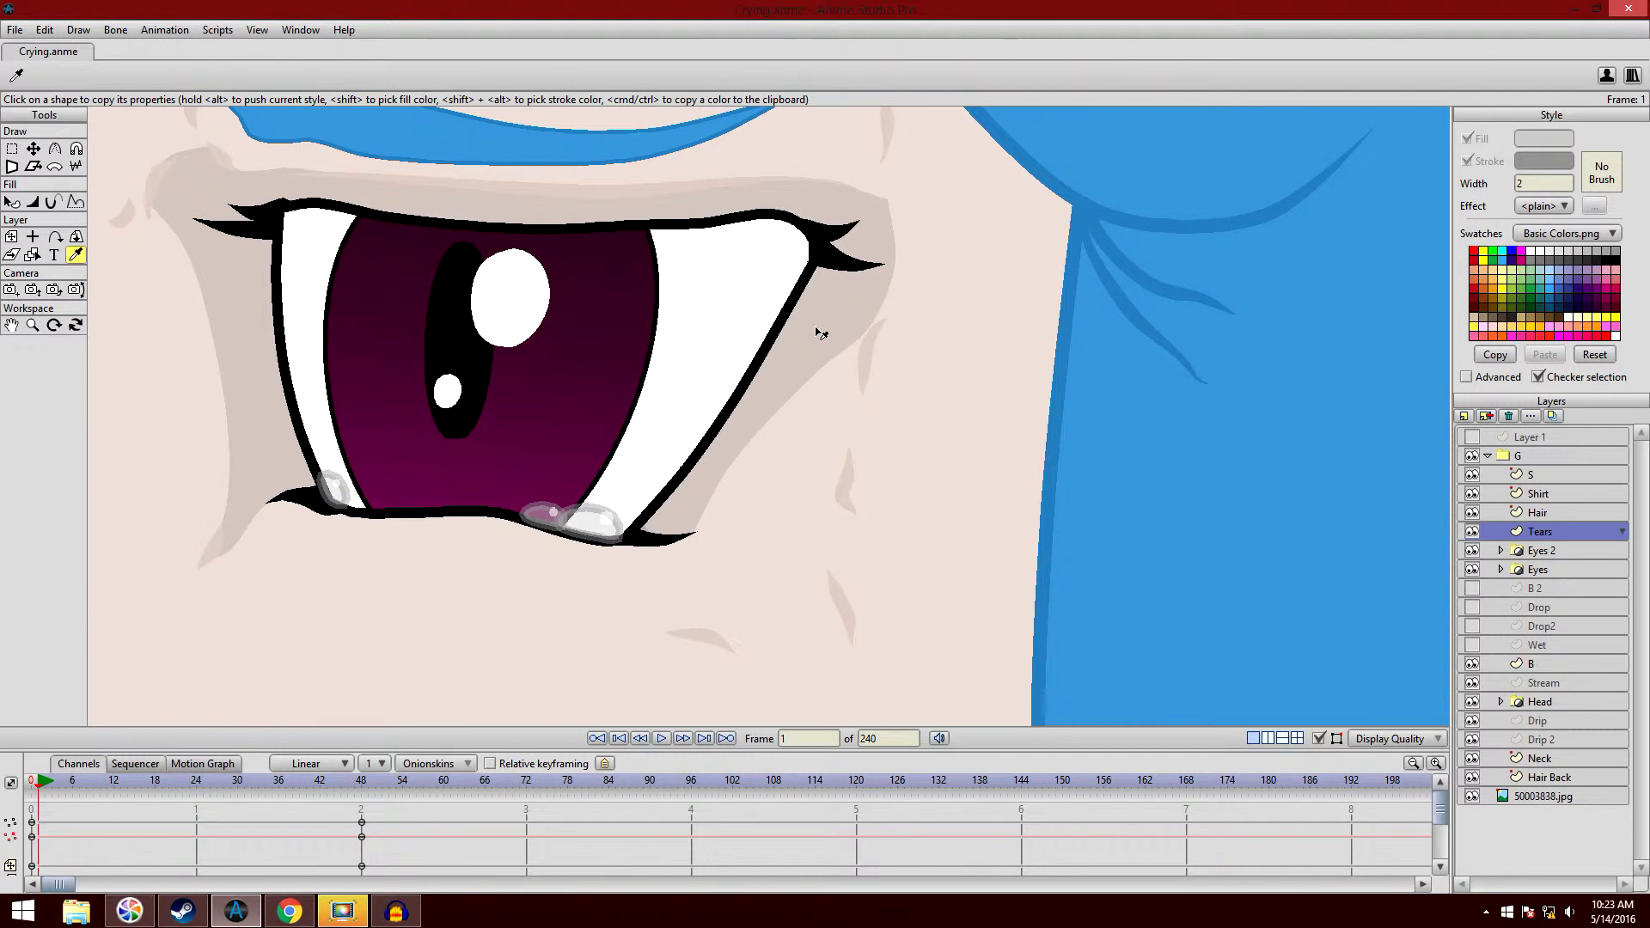
pyautogui.scroll(-3, 821, 334)
pyautogui.scroll(1, 344, 420)
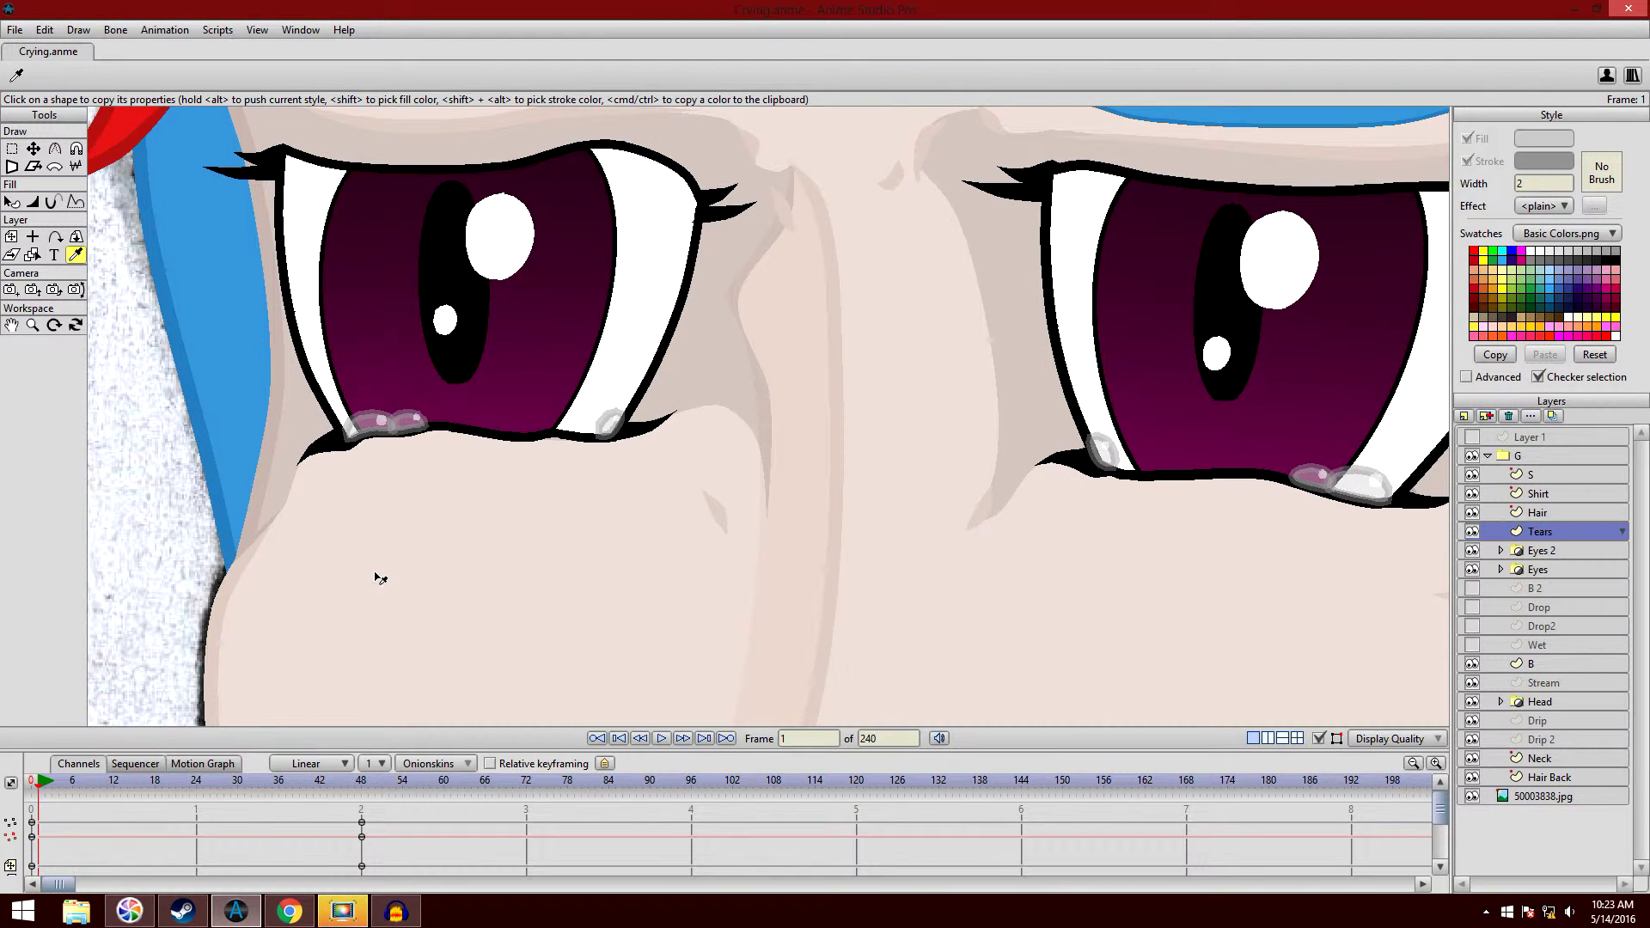
pyautogui.scroll(-2, 447, 421)
pyautogui.scroll(-2, 368, 229)
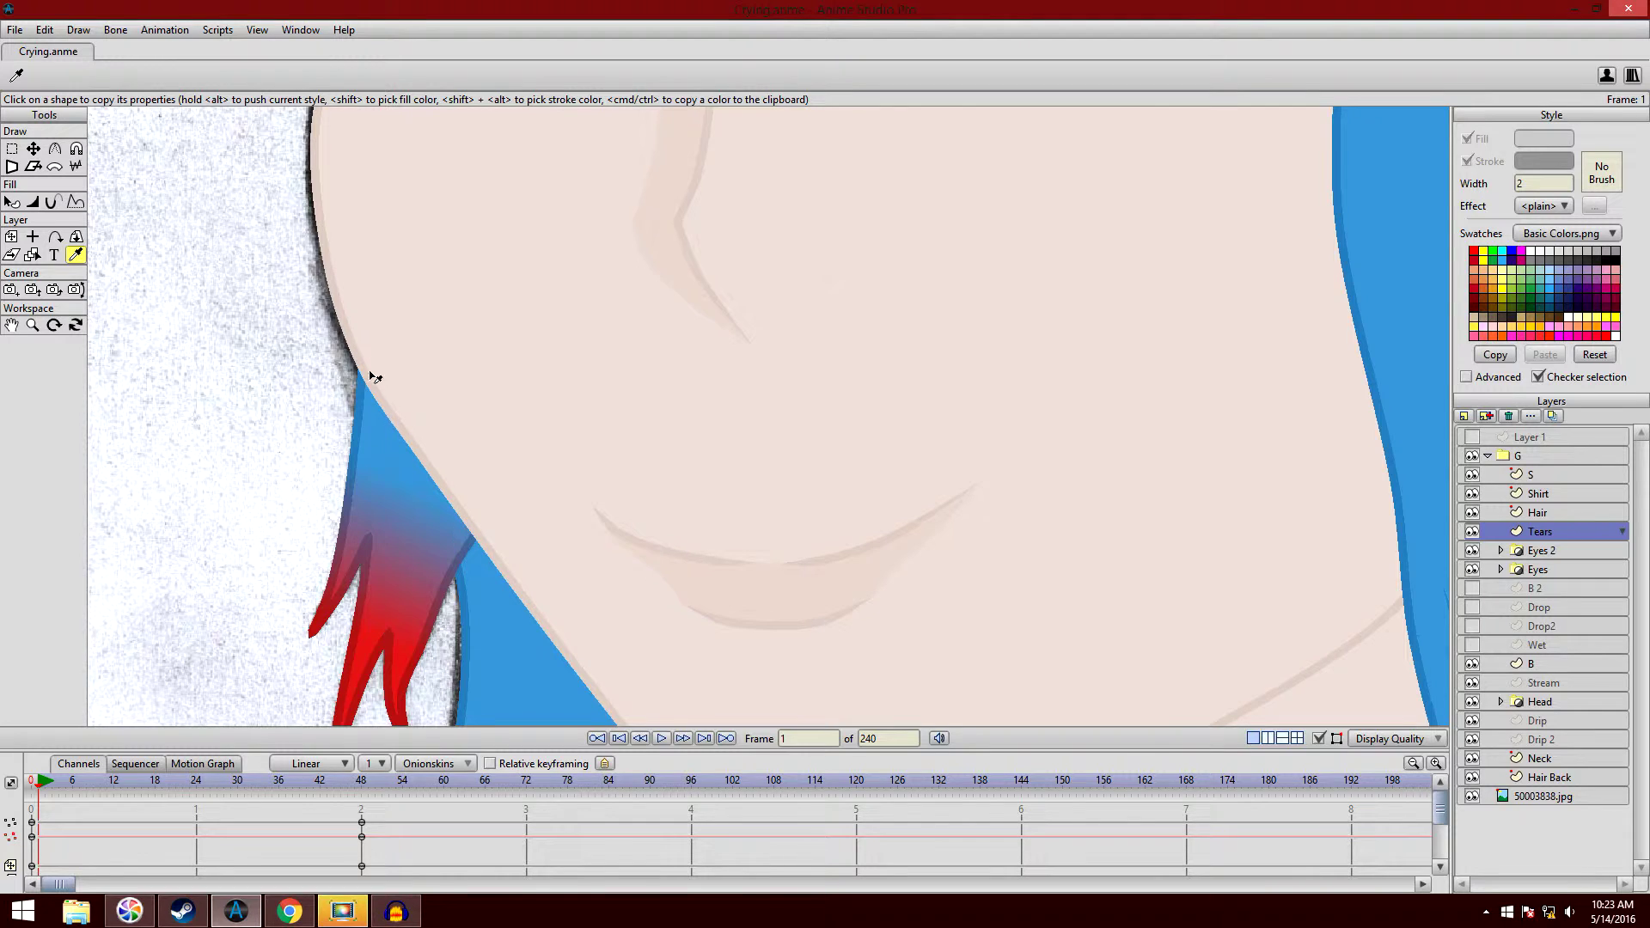
pyautogui.scroll(2, 380, 369)
pyautogui.moveTo(761, 297); pyautogui.dragTo(700, 499)
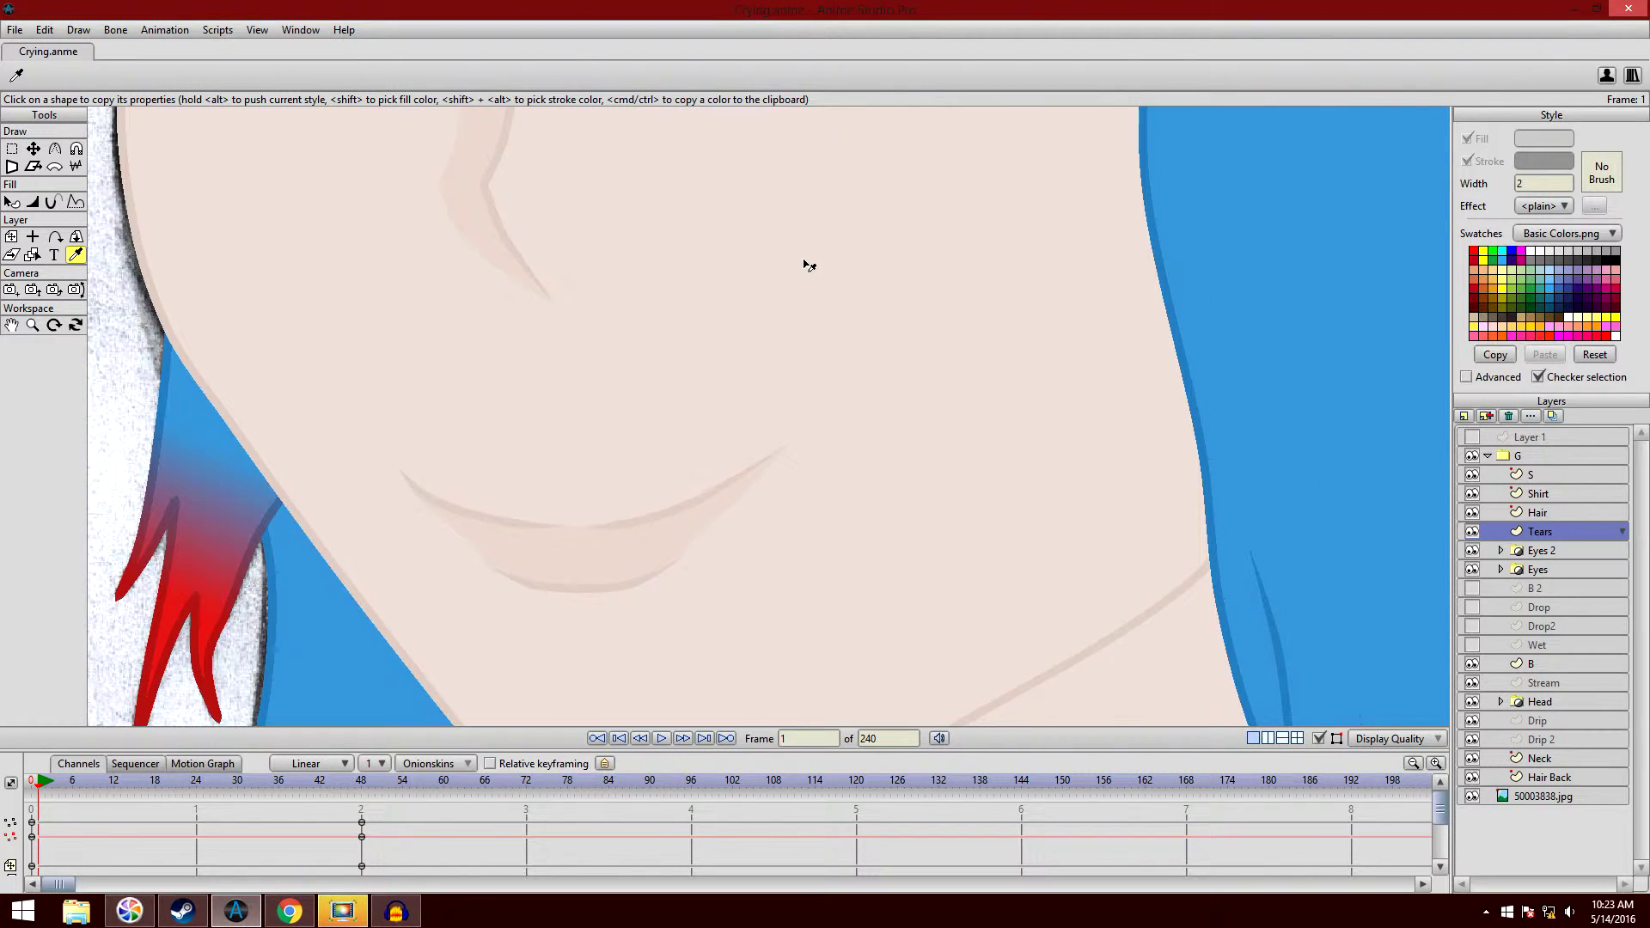
pyautogui.moveTo(806, 262); pyautogui.dragTo(800, 352)
pyautogui.moveTo(888, 430); pyautogui.dragTo(773, 559)
pyautogui.scroll(3, 751, 401)
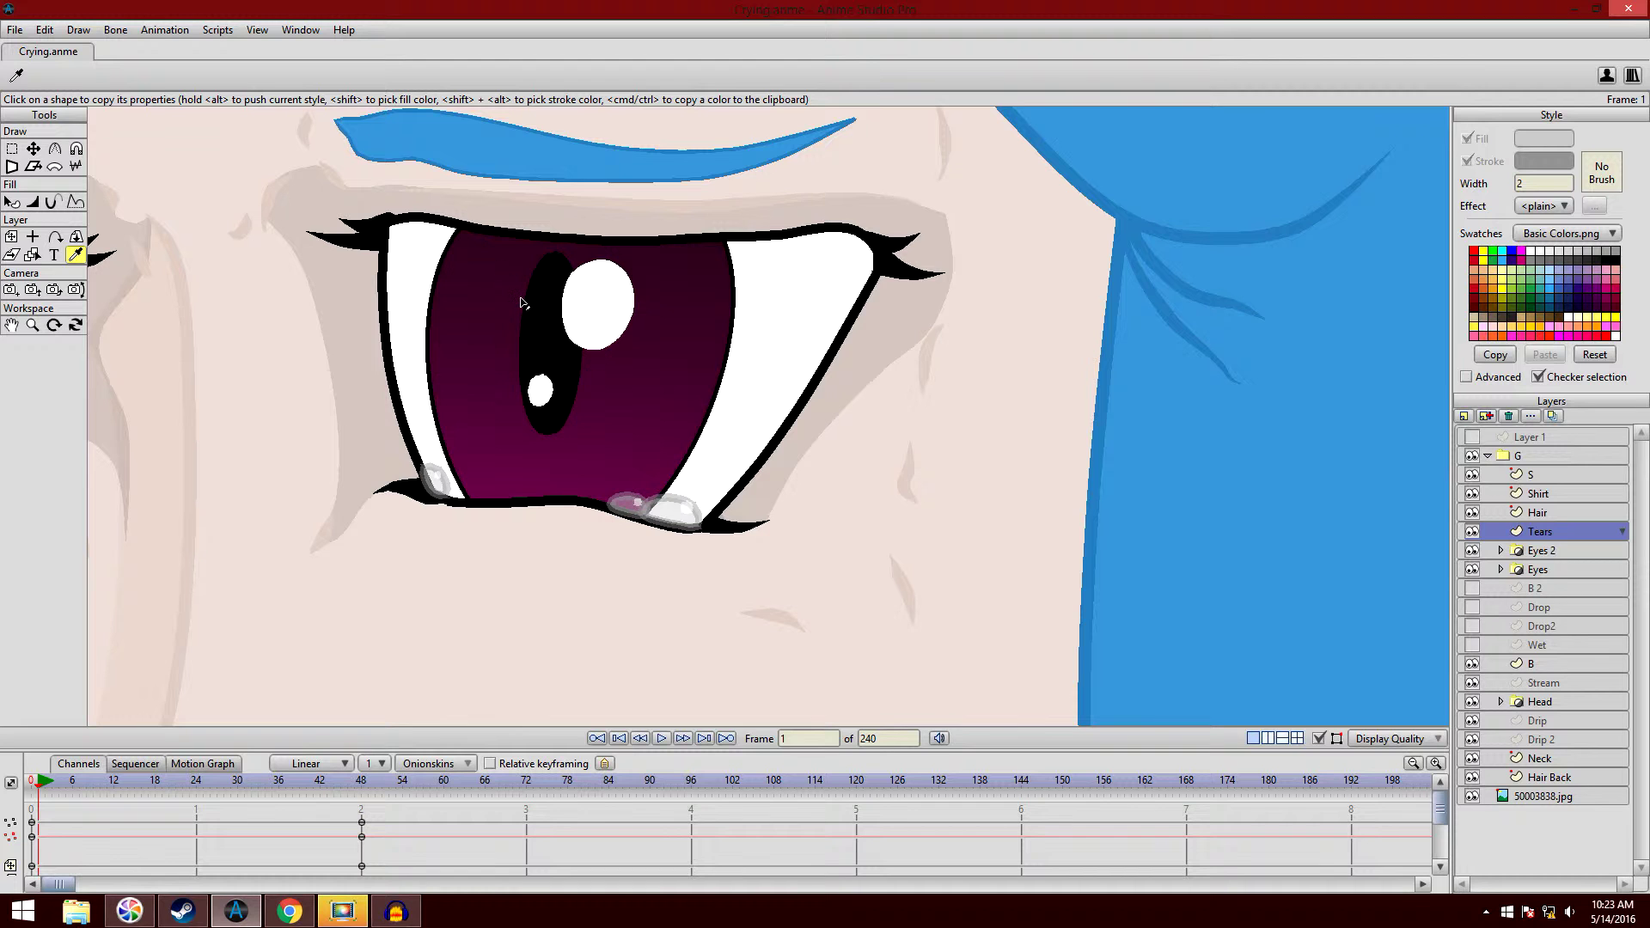
pyautogui.scroll(-5, 581, 338)
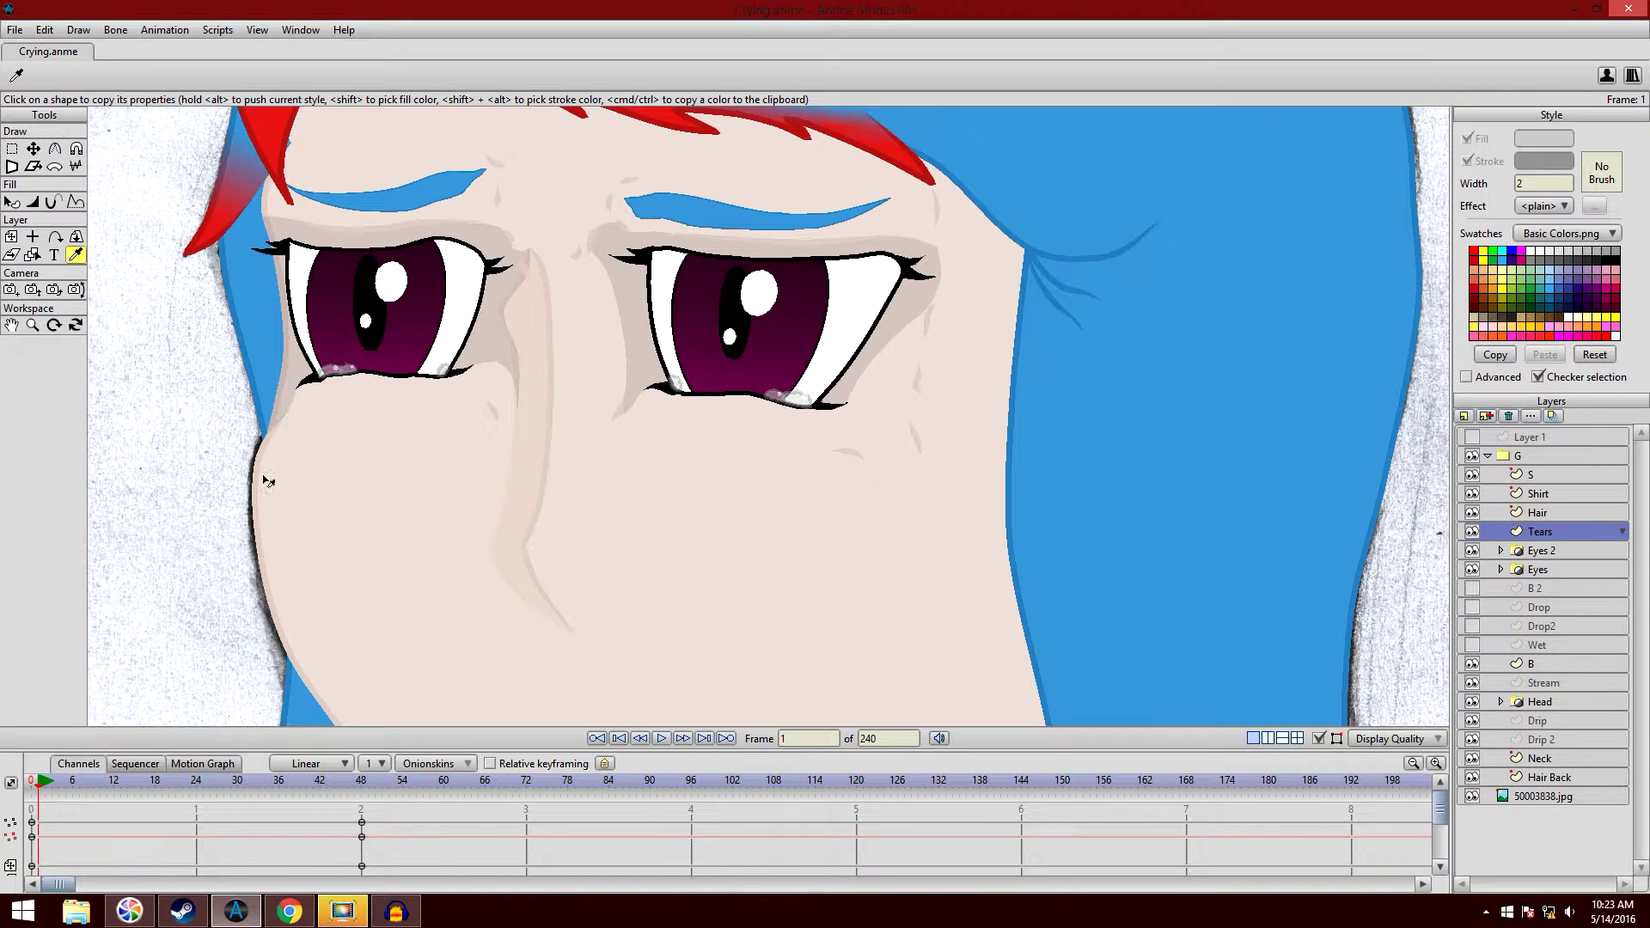
pyautogui.moveTo(799, 281); pyautogui.dragTo(662, 255)
pyautogui.scroll(4, 662, 255)
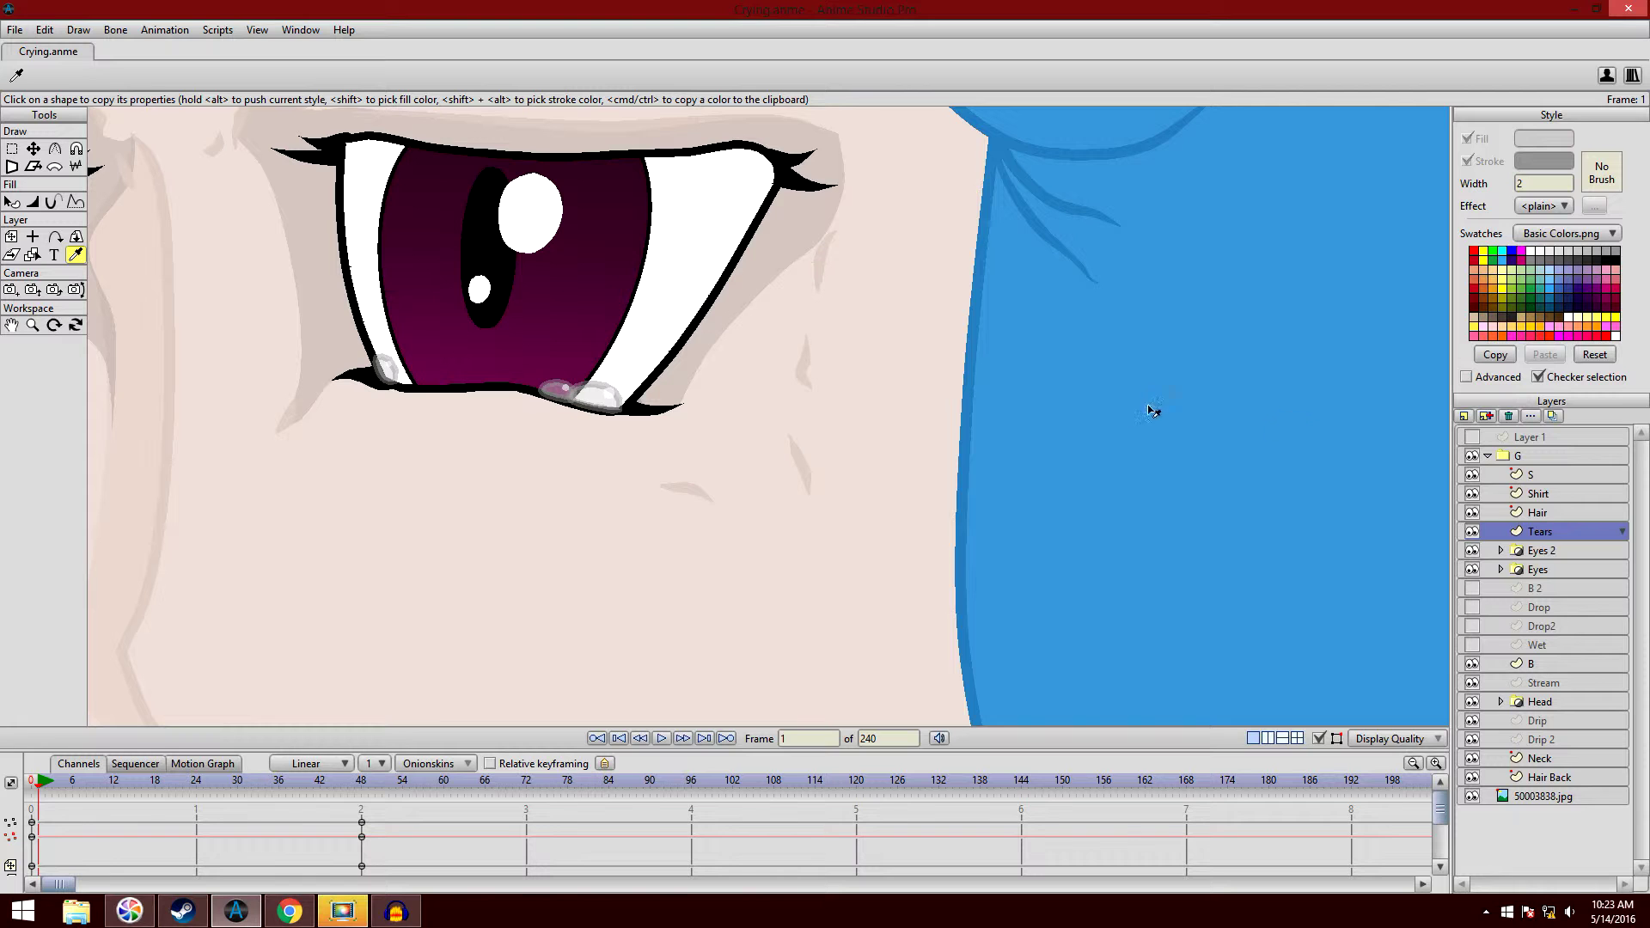
# - Select layer B and scrub from frame 1 to frame 23 to watch its tear emerge at the eye's outer corner
pyautogui.click(1543, 667)
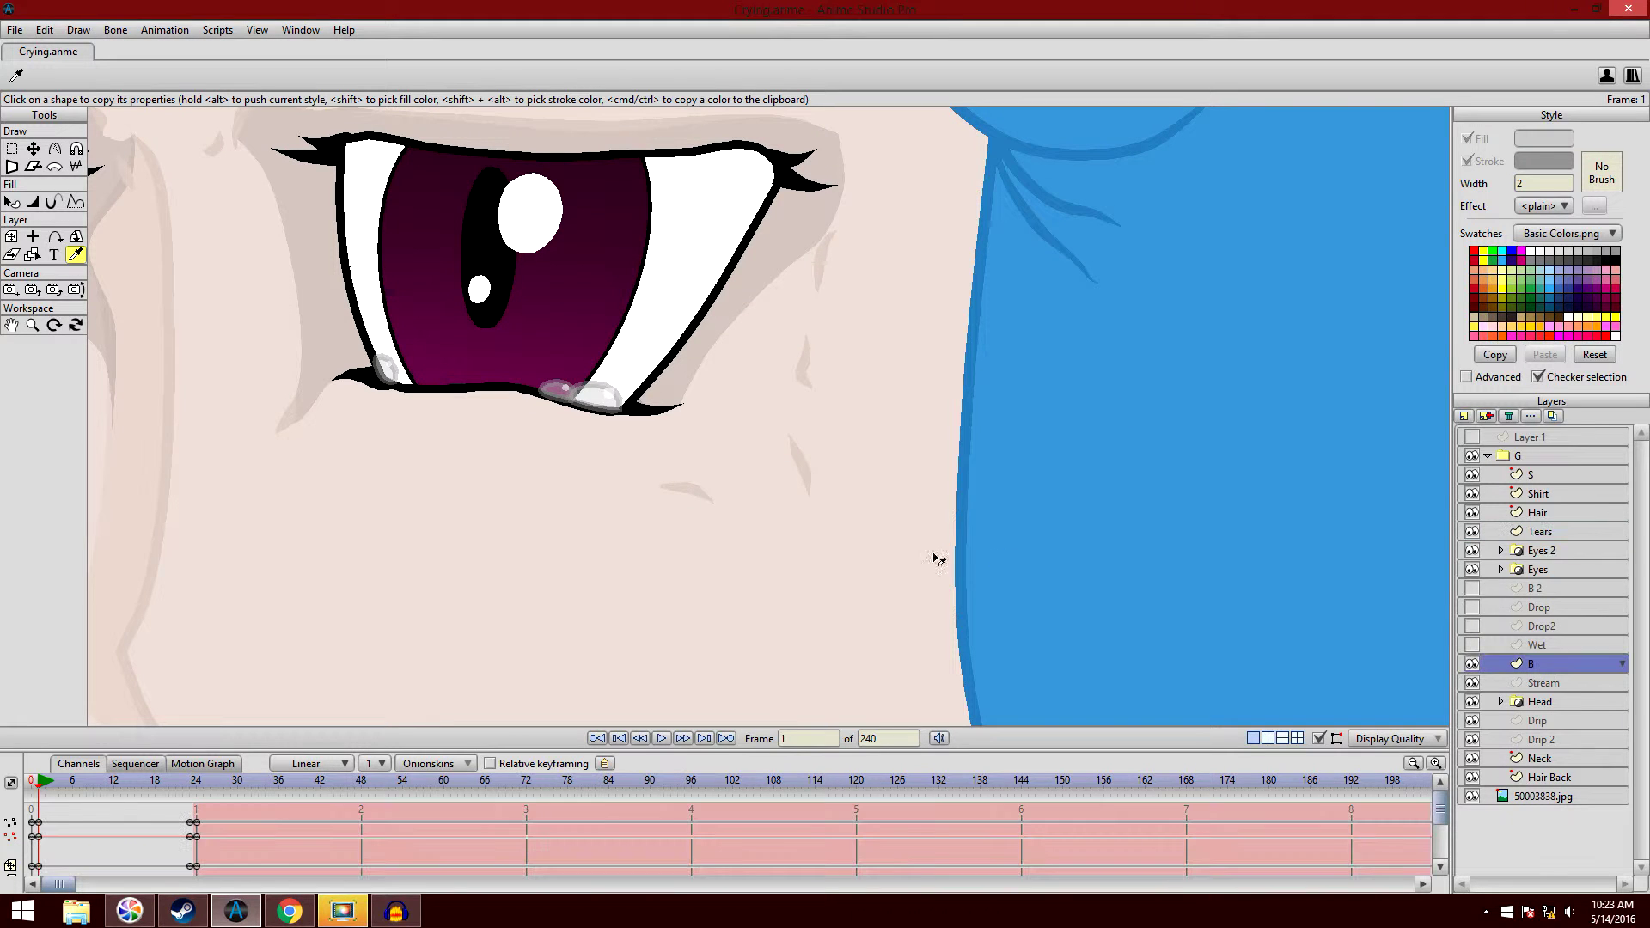
pyautogui.scroll(3, 482, 451)
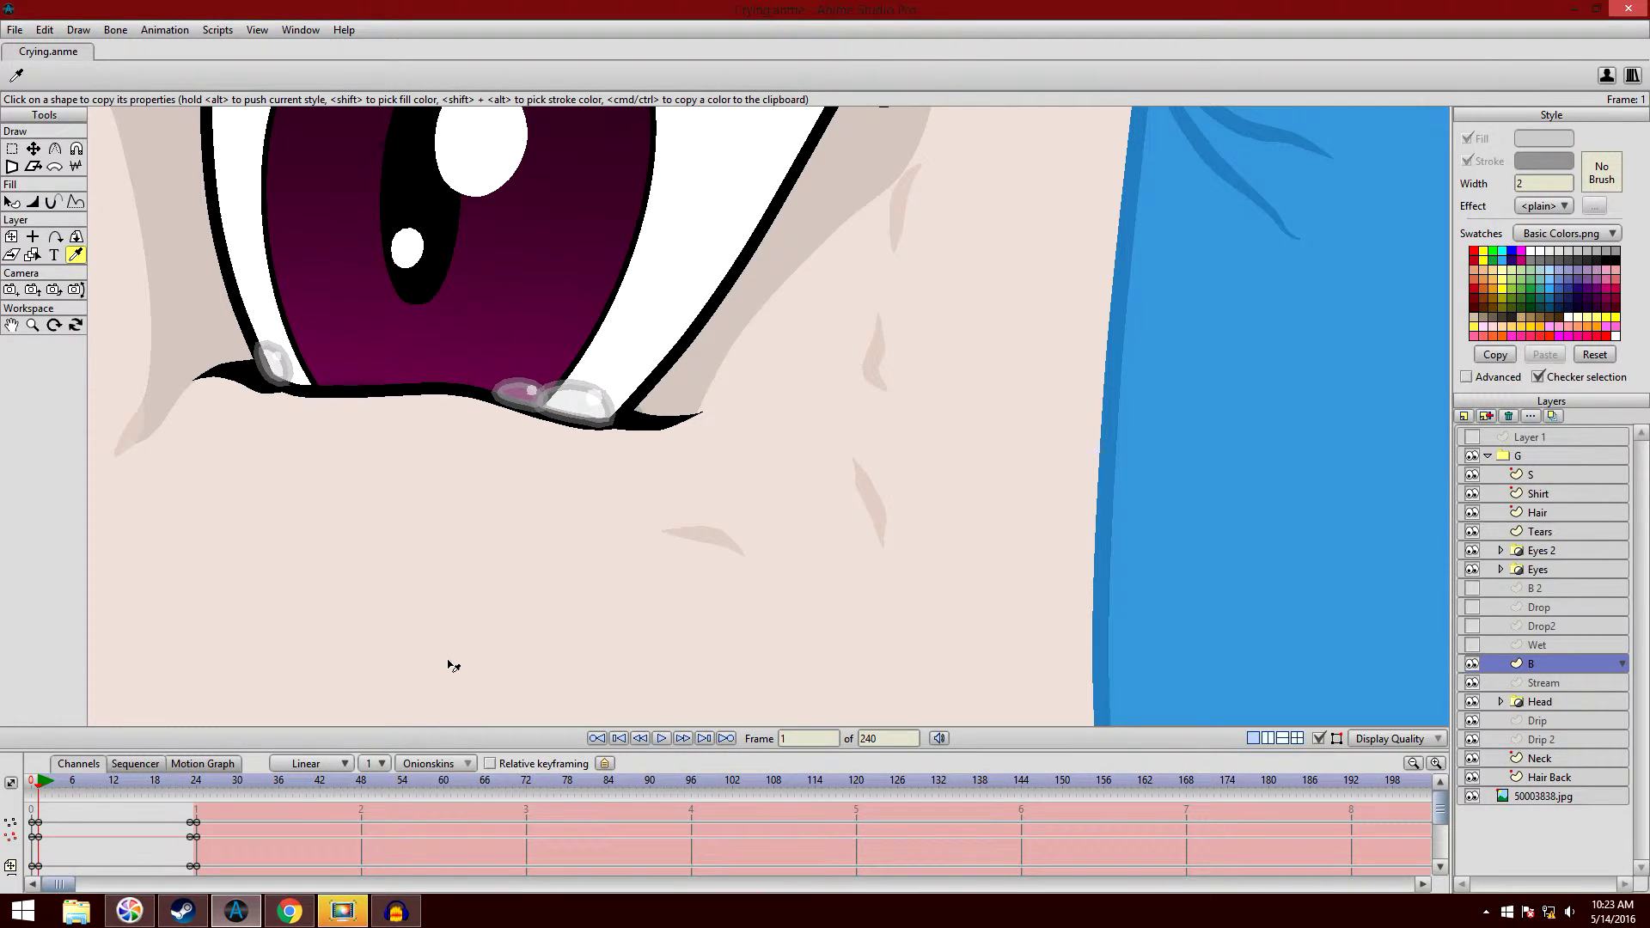
pyautogui.moveTo(436, 576); pyautogui.dragTo(464, 582)
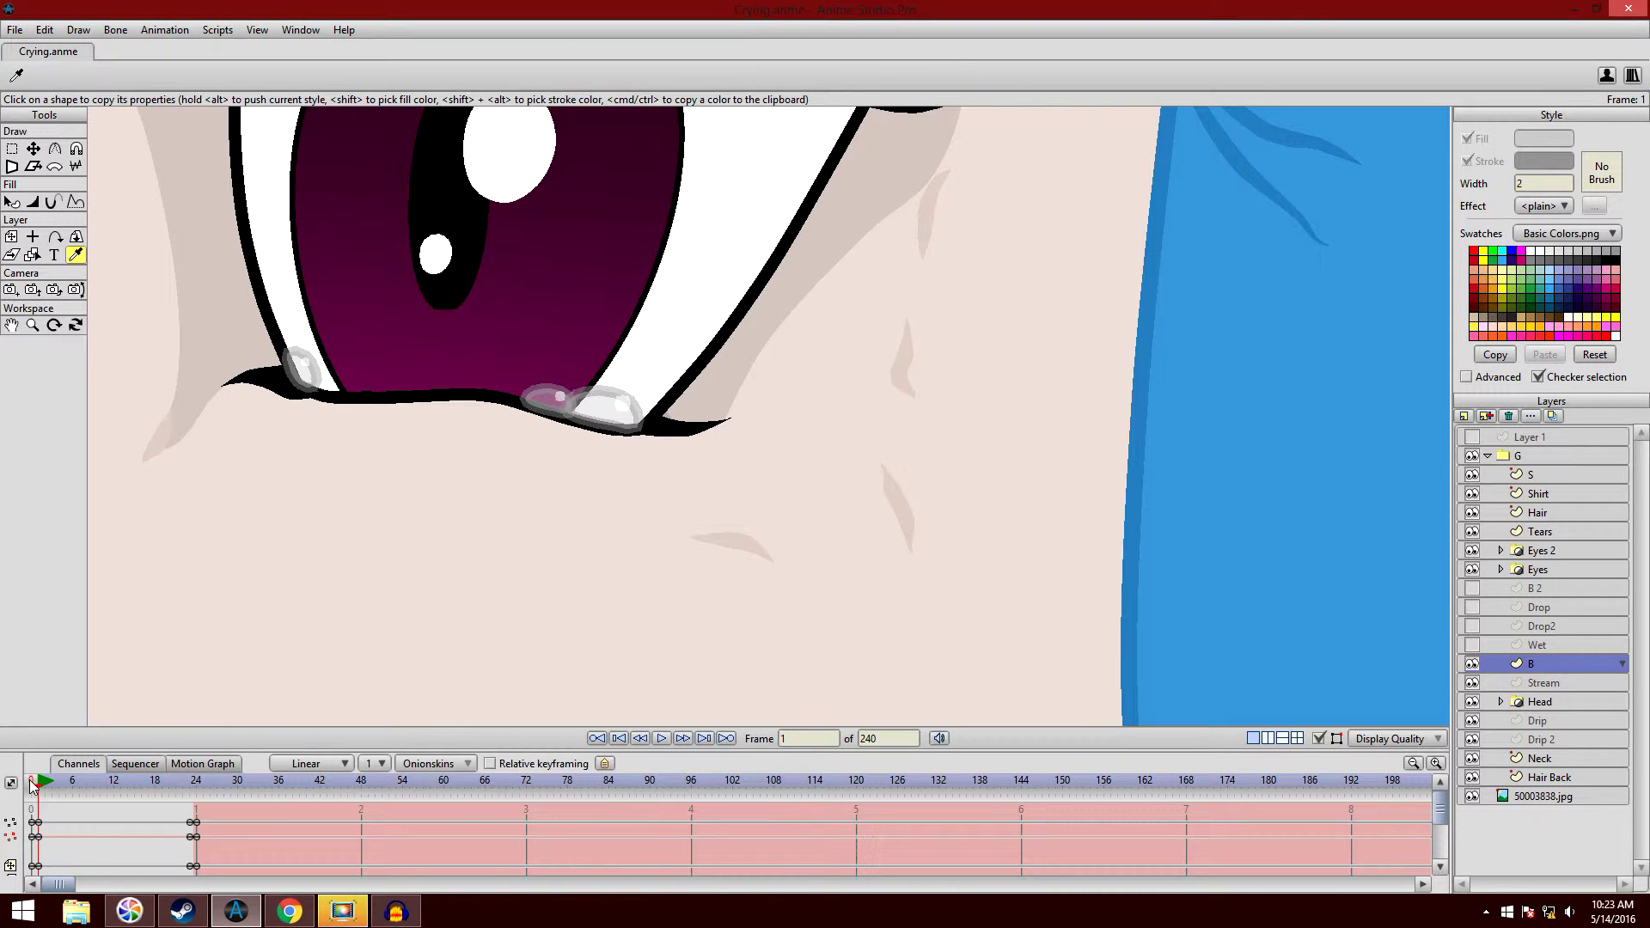
pyautogui.moveTo(38, 789); pyautogui.dragTo(138, 789)
pyautogui.moveTo(36, 789); pyautogui.dragTo(193, 815)
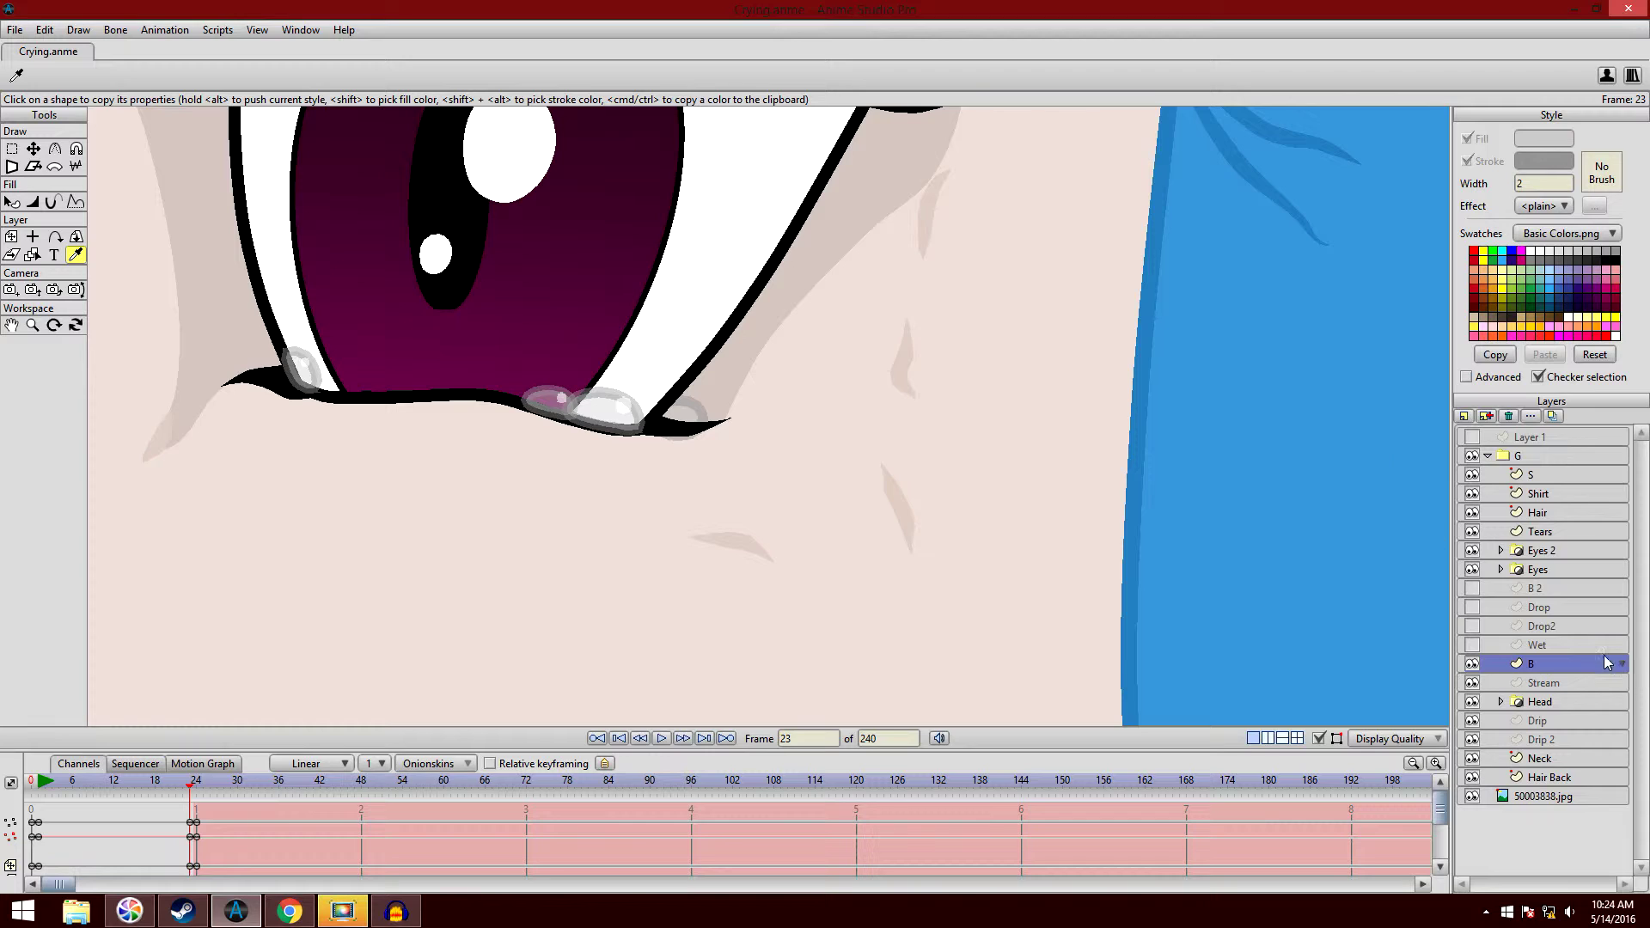
# - Select the Stream layer, and briefly hide group G to view the tear stream in the reference sketch
pyautogui.click(1566, 686)
pyautogui.scroll(-5, 1186, 528)
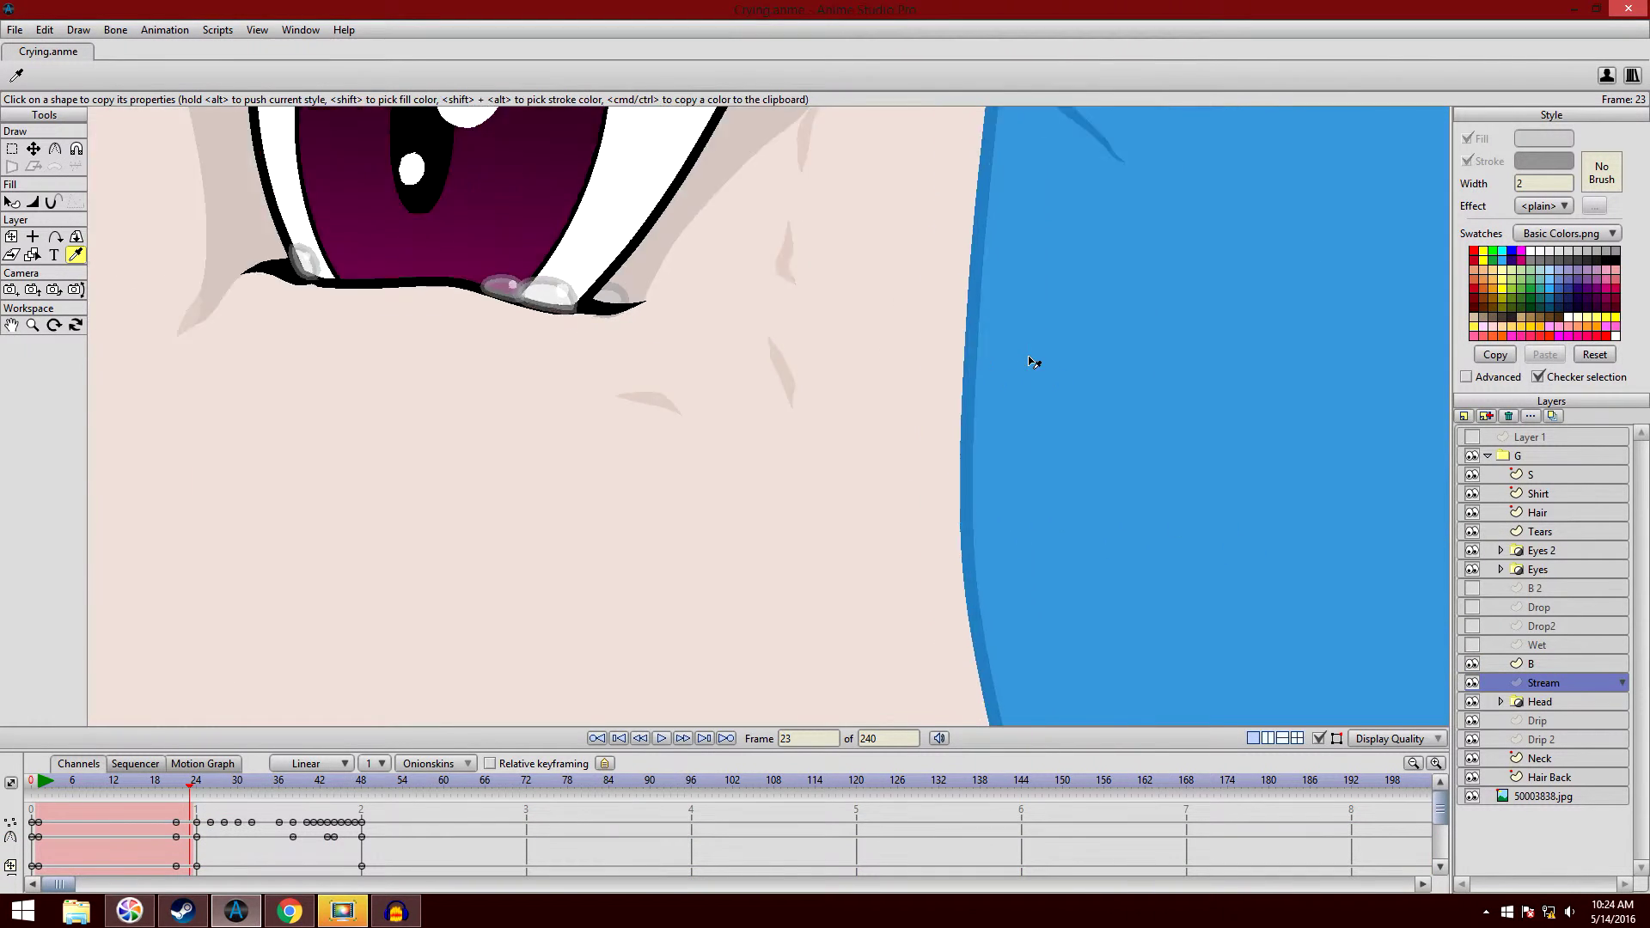
pyautogui.scroll(-5, 993, 319)
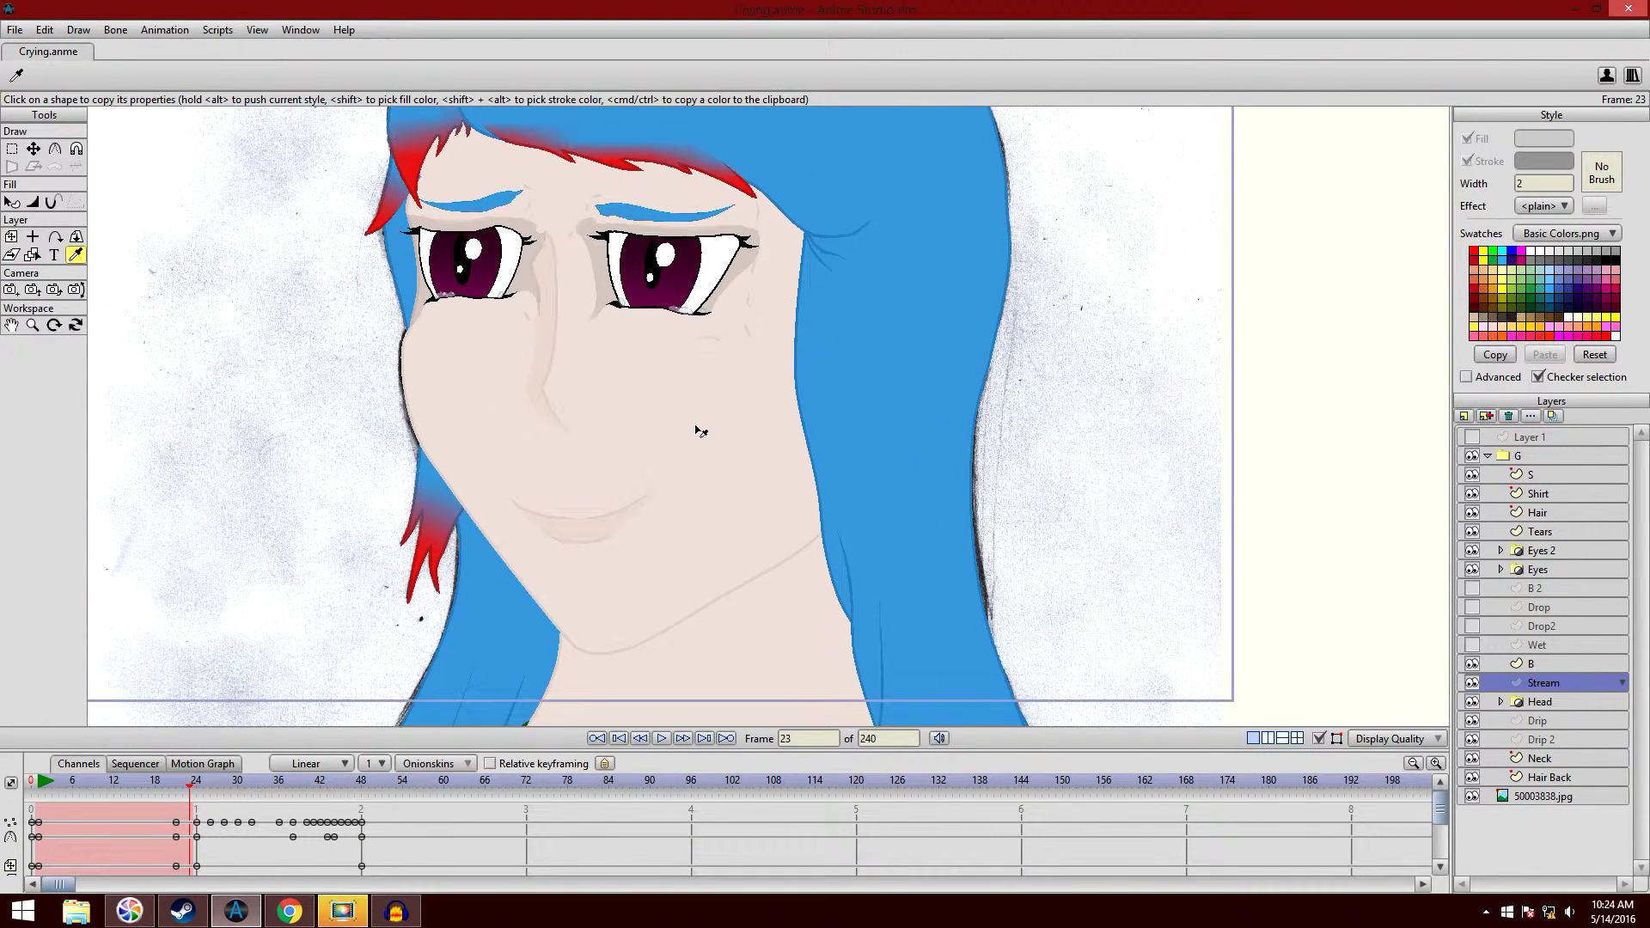
pyautogui.click(1473, 456)
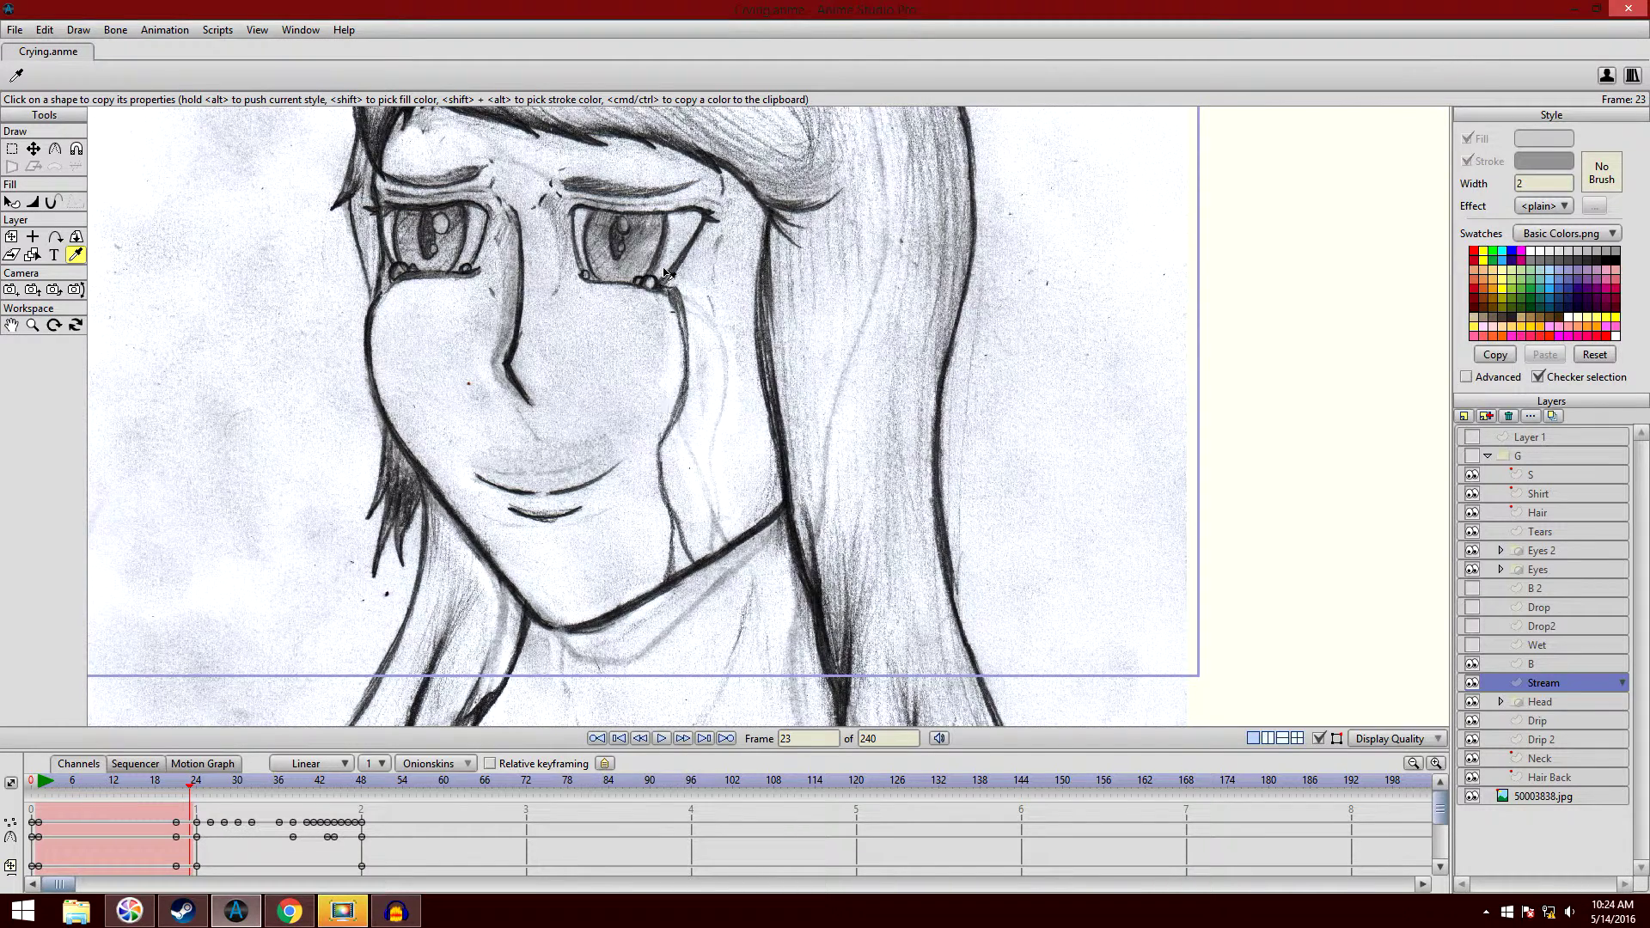
pyautogui.click(1473, 457)
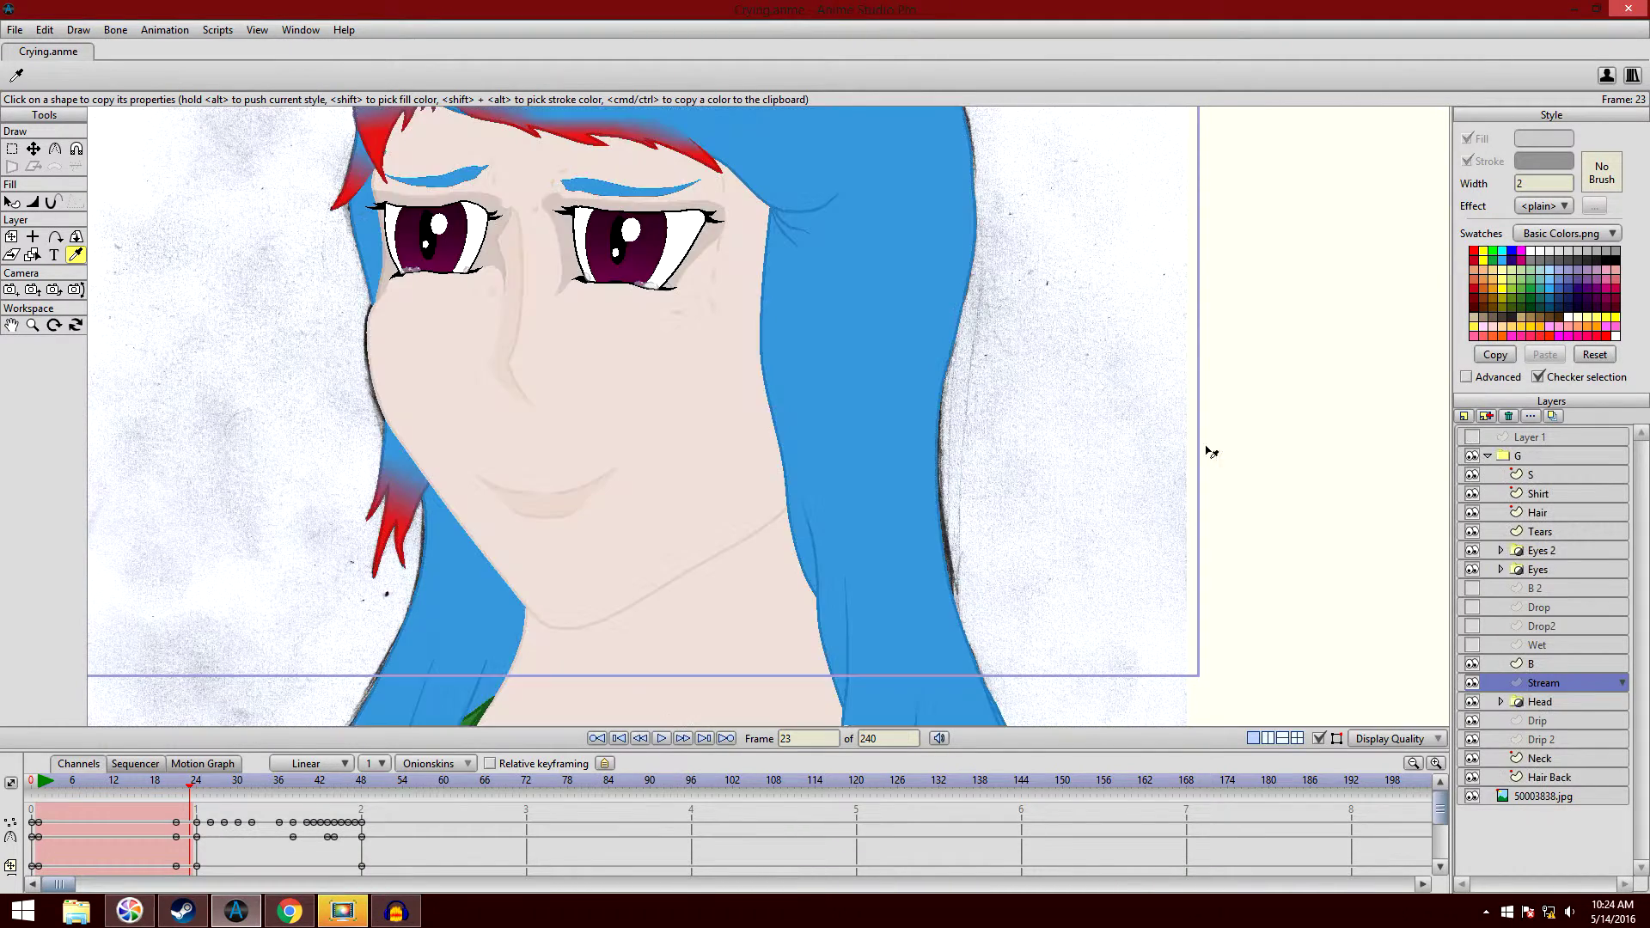
pyautogui.scroll(3, 994, 357)
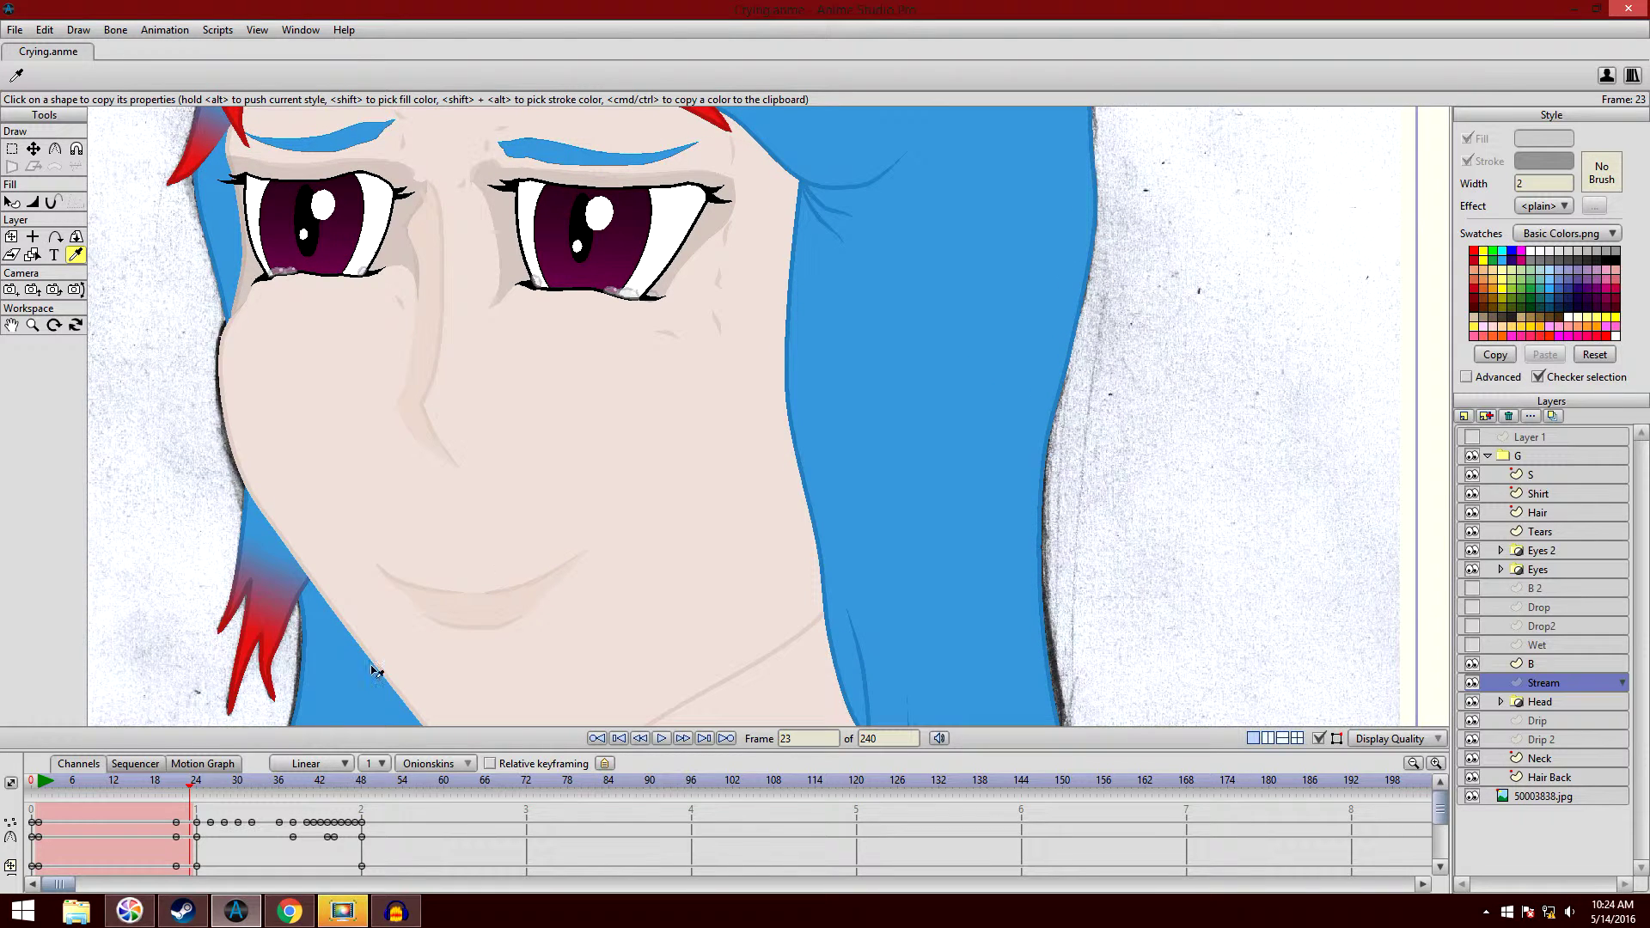
# - Compare the Stream layer's shape at frames 24, 0 and 48, ending on frame 24
pyautogui.click(197, 784)
pyautogui.click(35, 791)
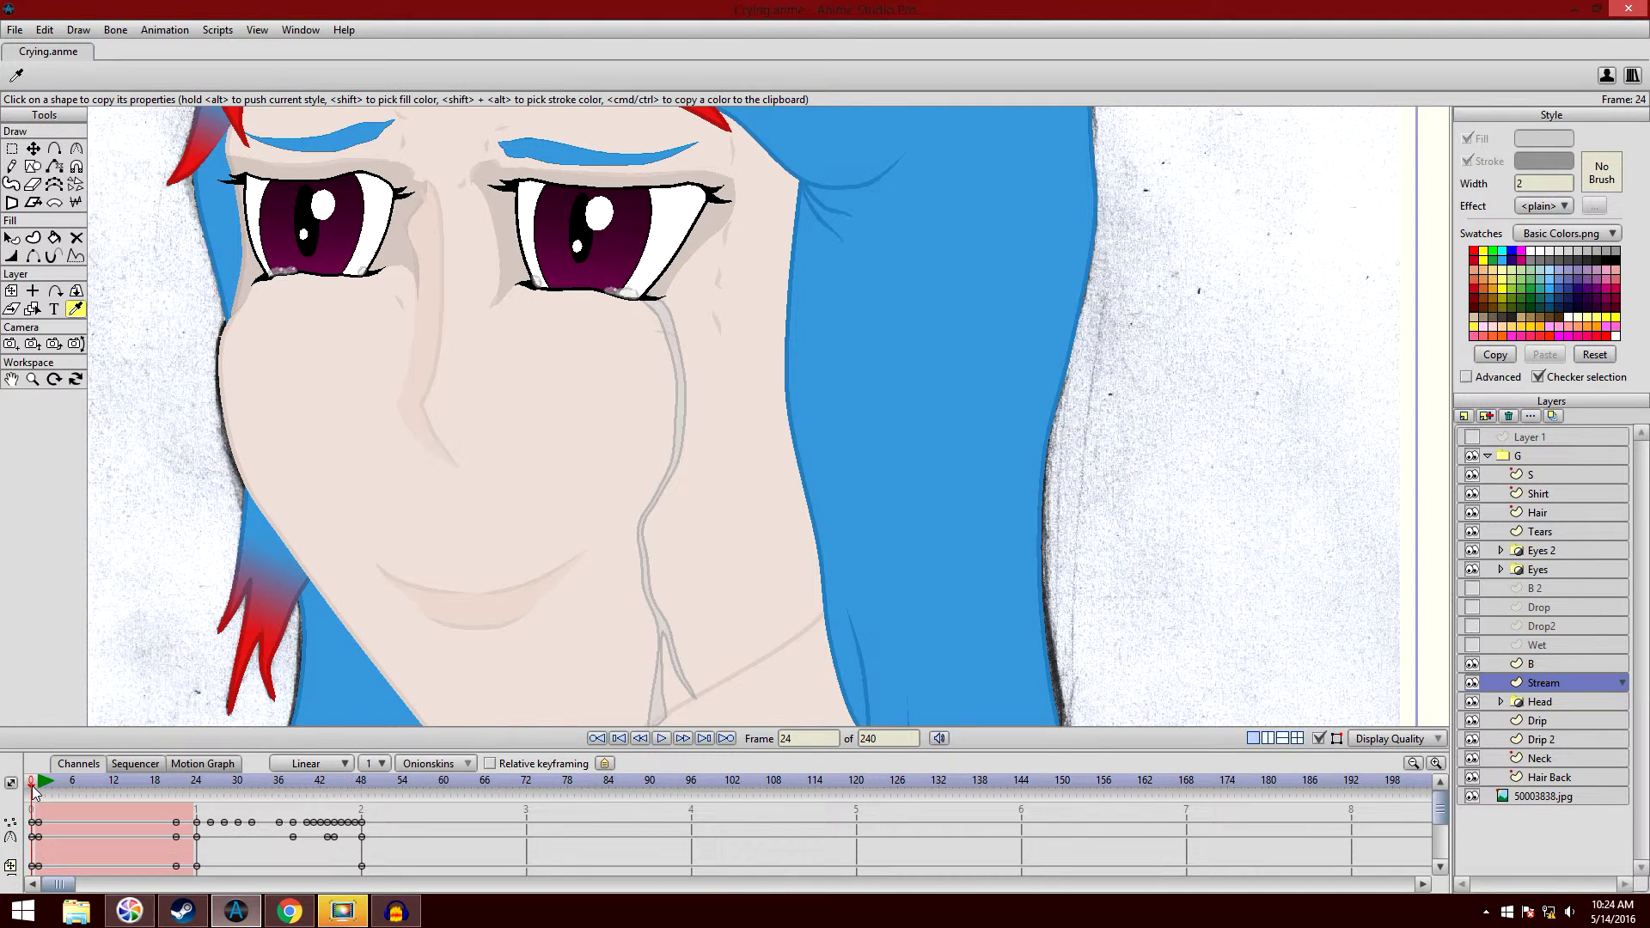
pyautogui.moveTo(369, 553); pyautogui.dragTo(383, 480)
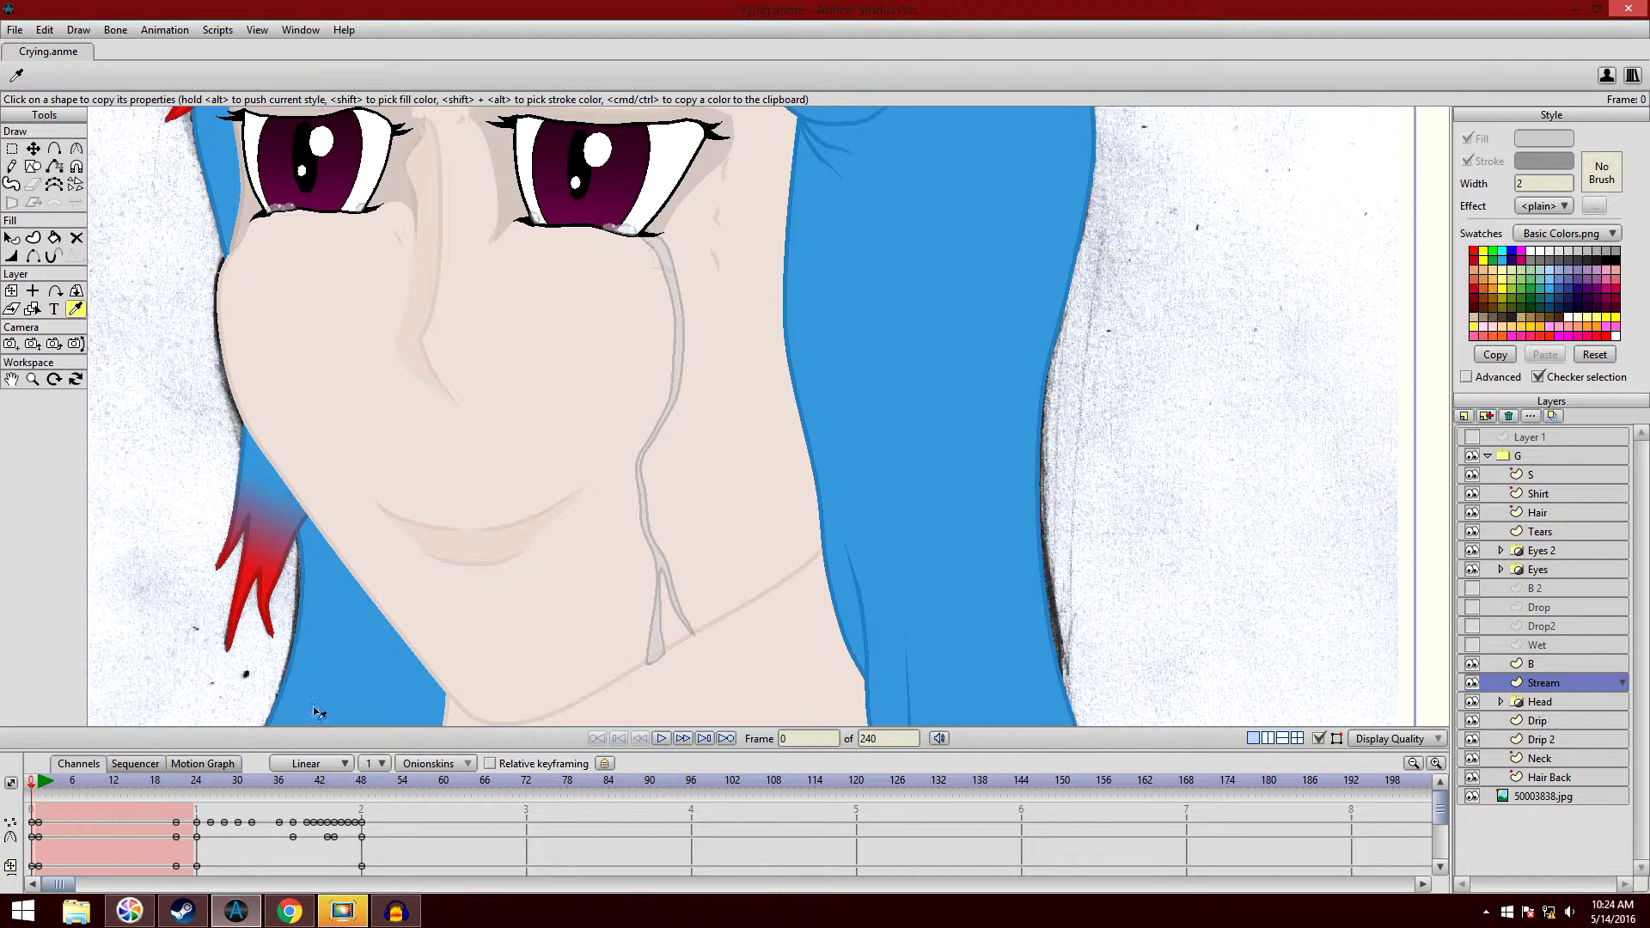
pyautogui.click(362, 789)
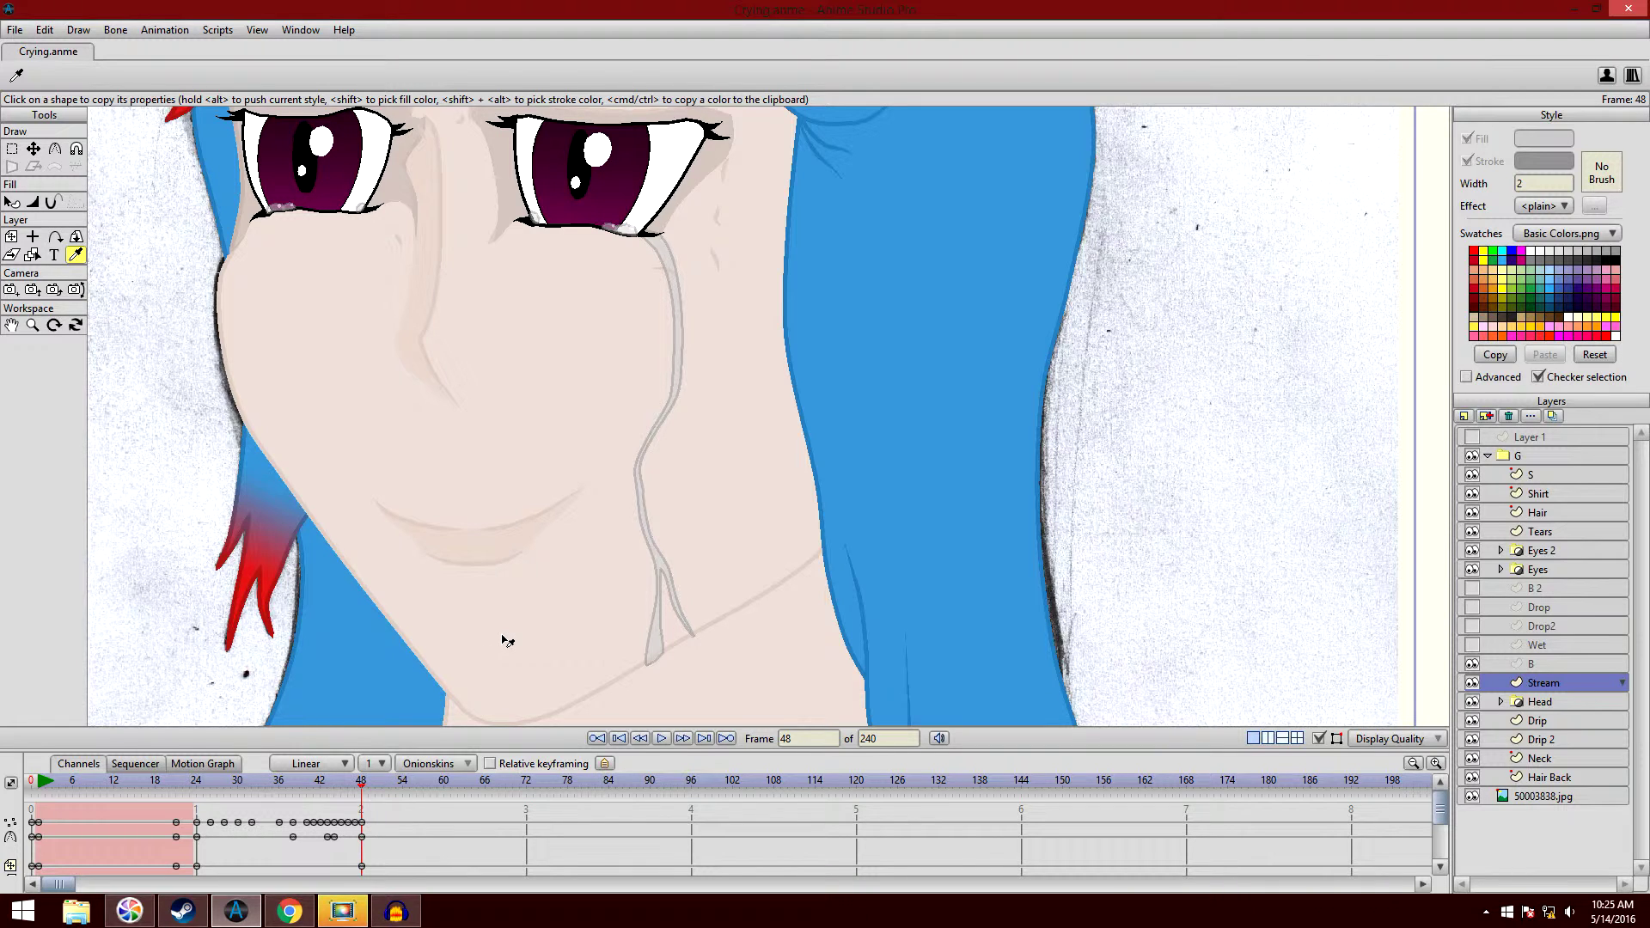
pyautogui.click(196, 789)
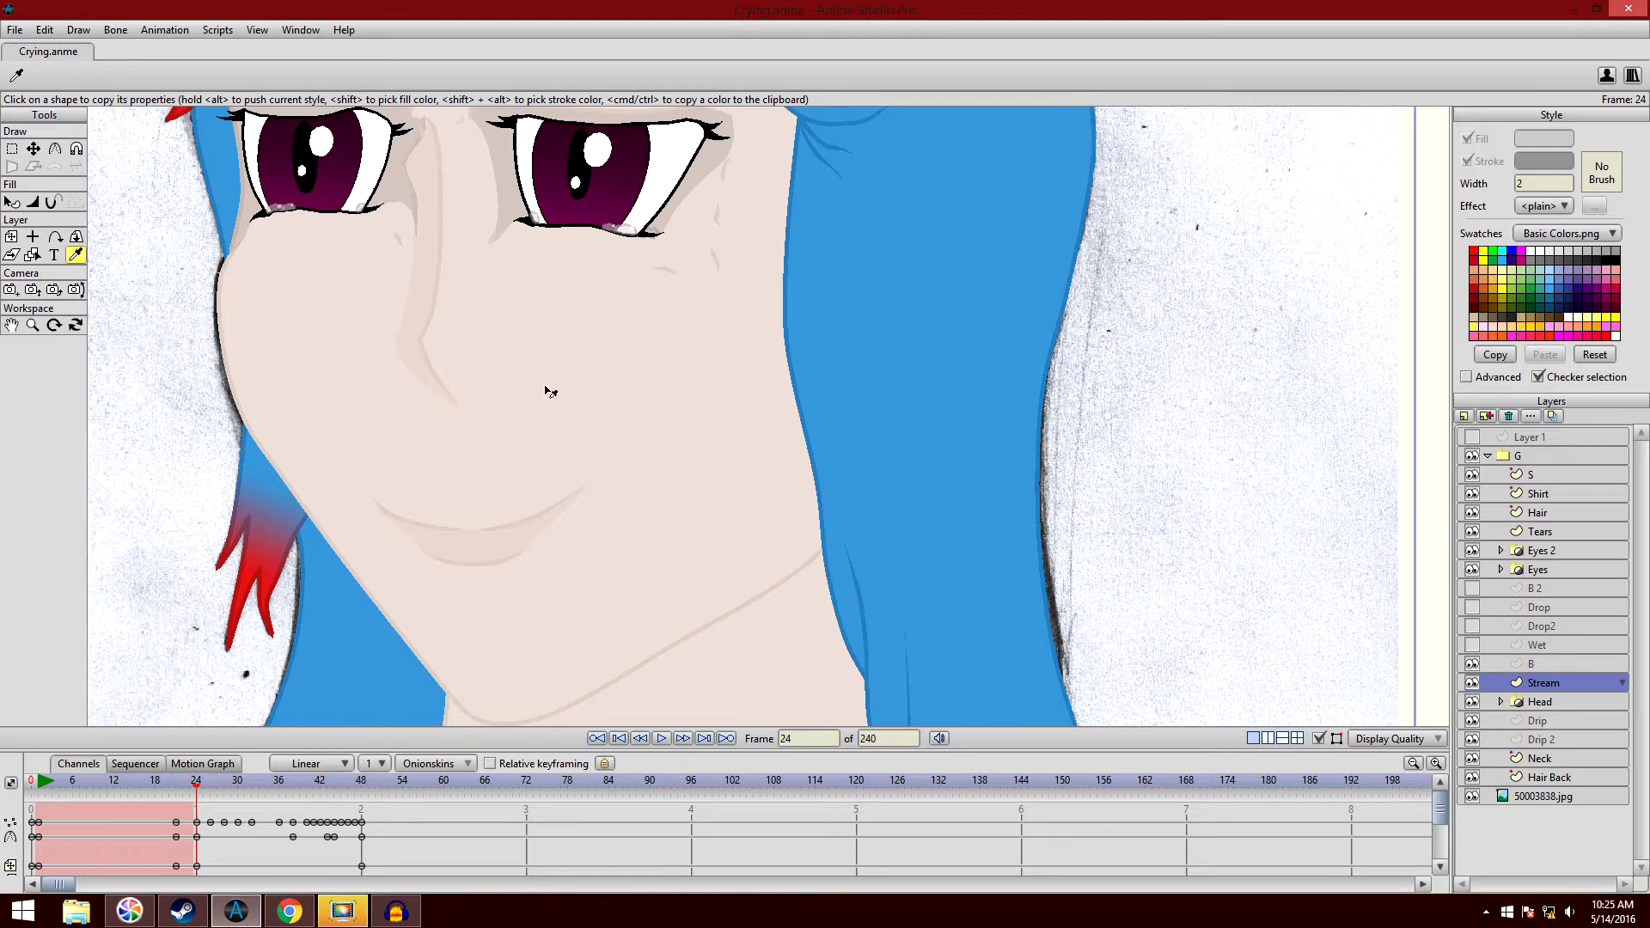
# - Inspect the Stream shape's points gathered at the eye's outer corner on frame 24 with the Select Points tool
pyautogui.scroll(5, 558, 404)
pyautogui.scroll(5, 687, 439)
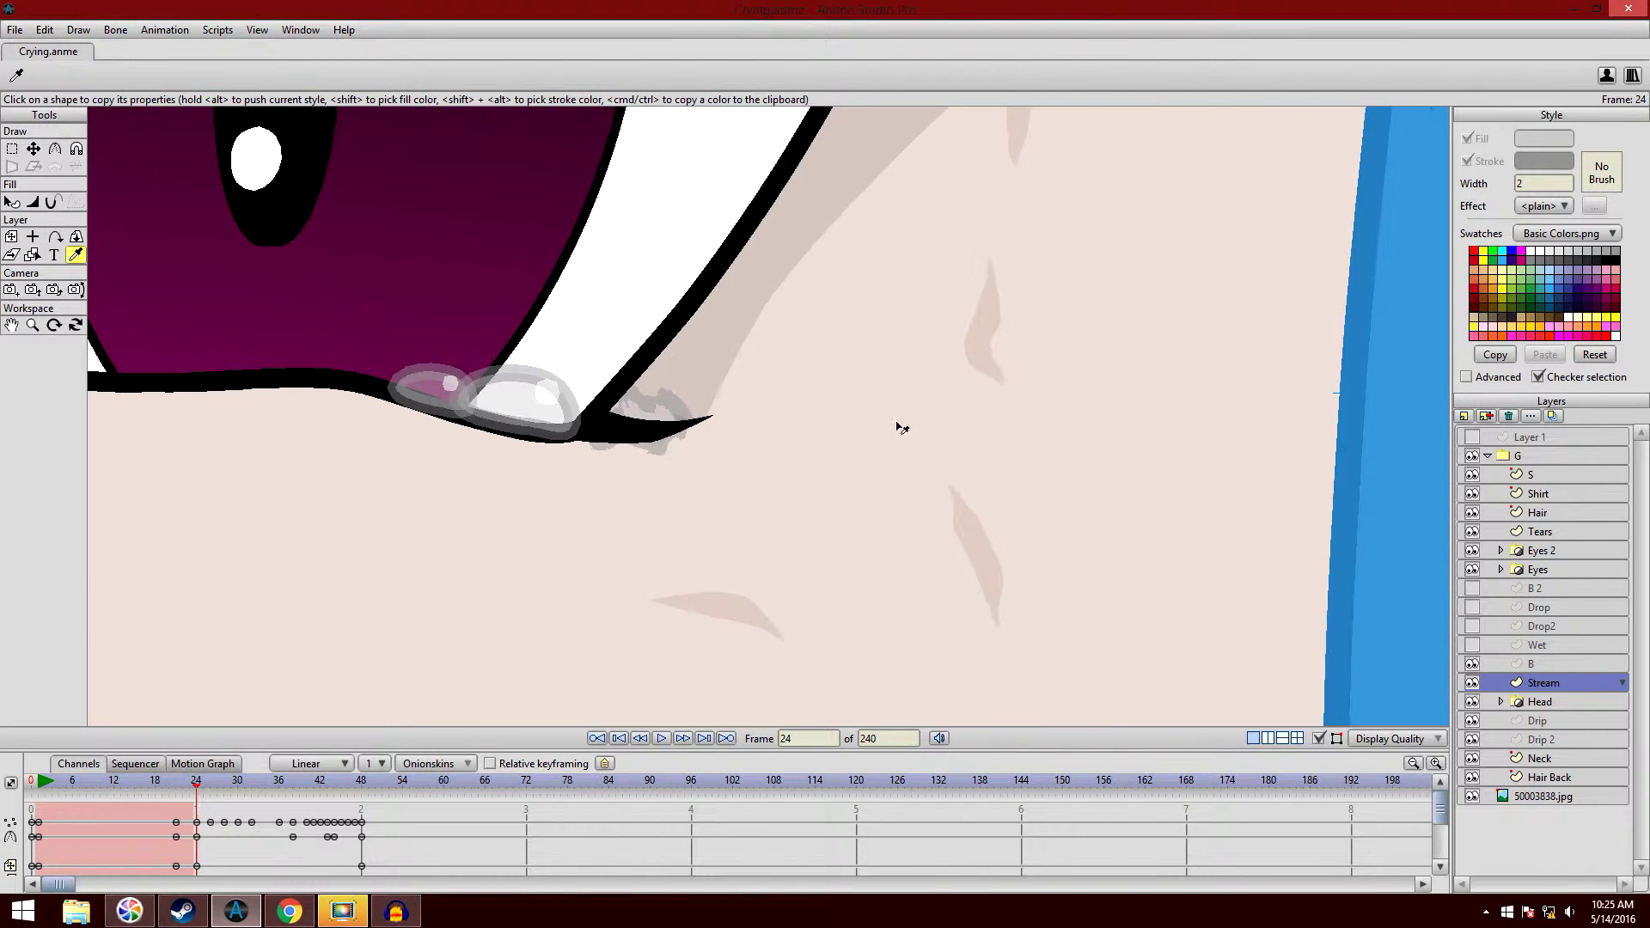
pyautogui.scroll(-5, 669, 463)
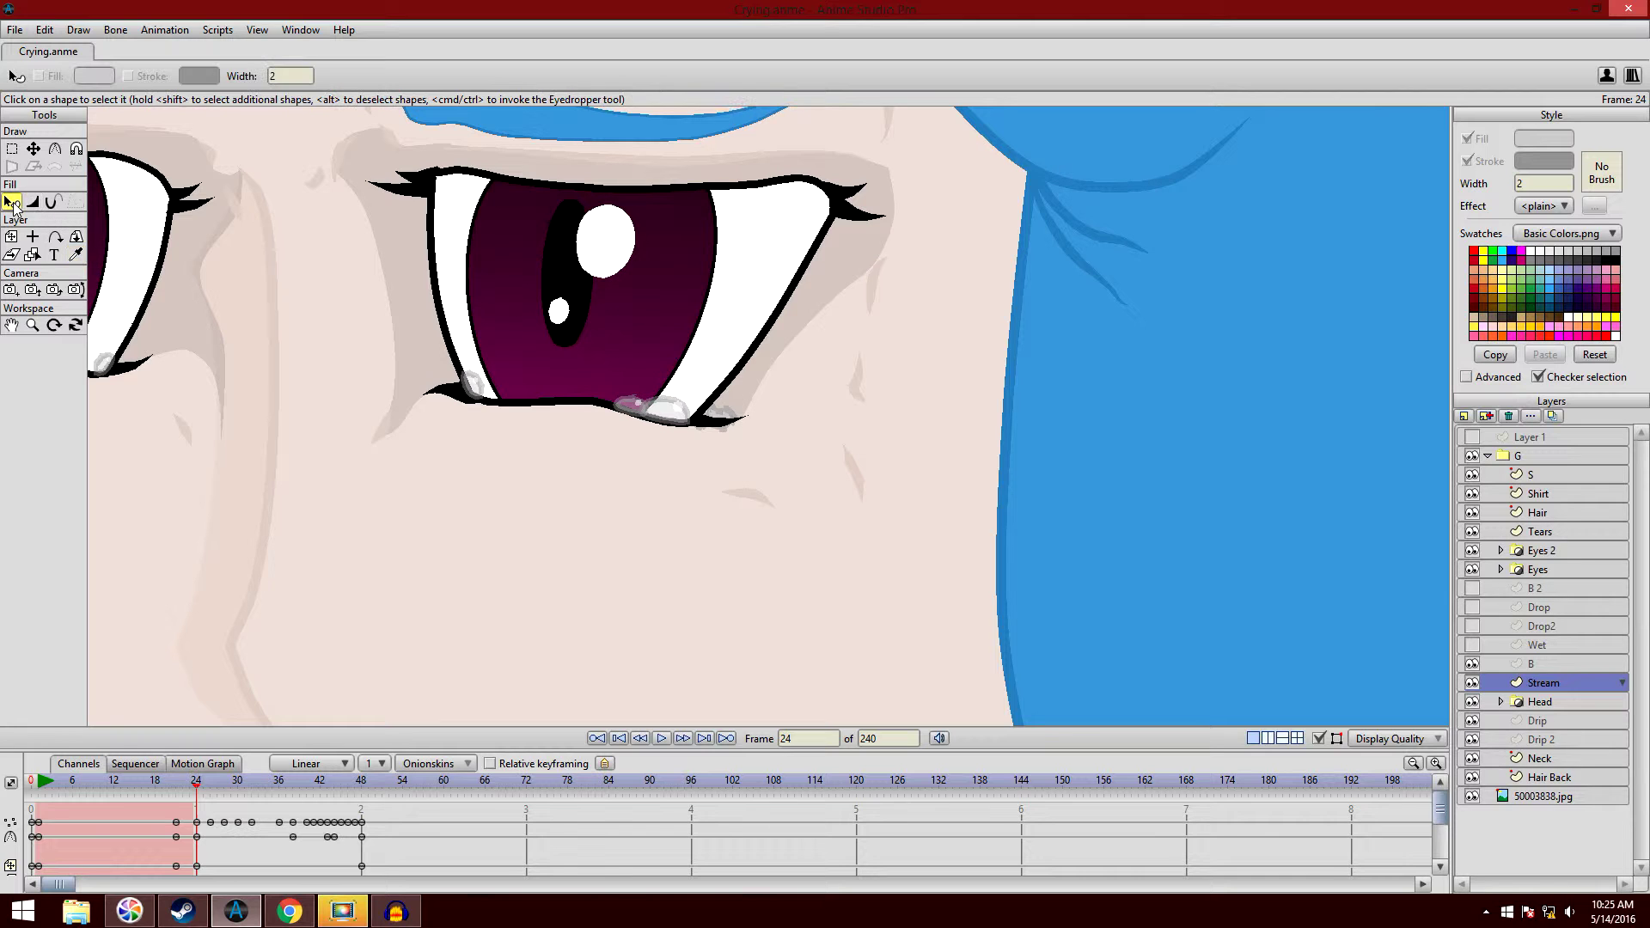
pyautogui.click(12, 149)
pyautogui.scroll(5, 335, 187)
pyautogui.scroll(3, 538, 322)
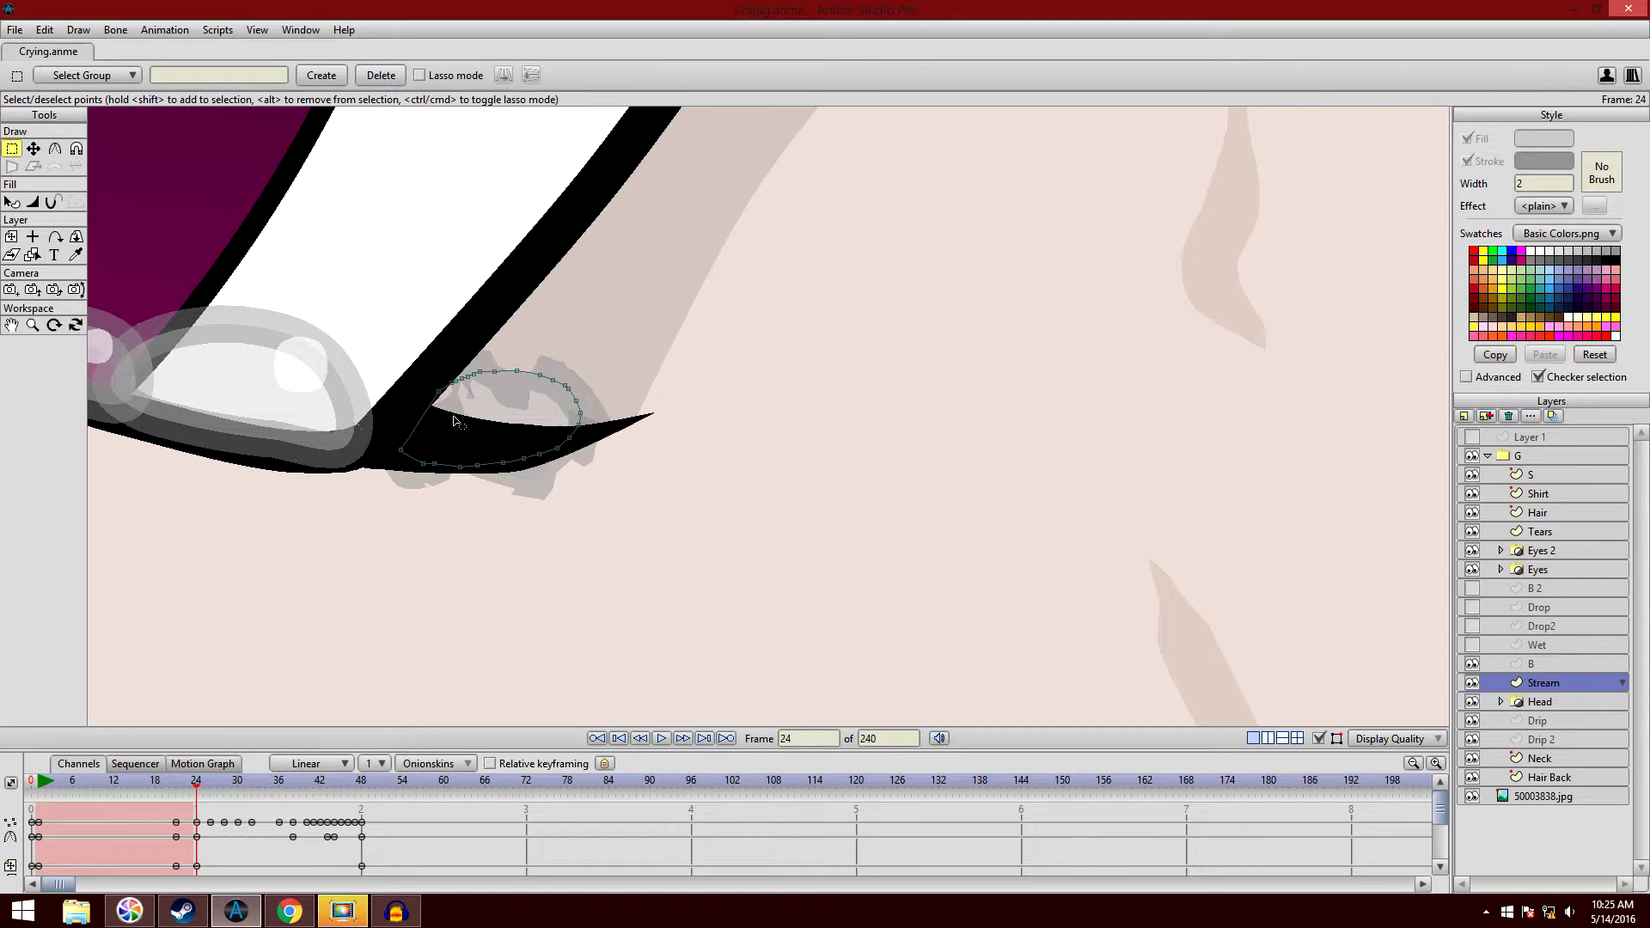
pyautogui.scroll(-5, 554, 481)
pyautogui.moveTo(254, 768); pyautogui.dragTo(236, 757)
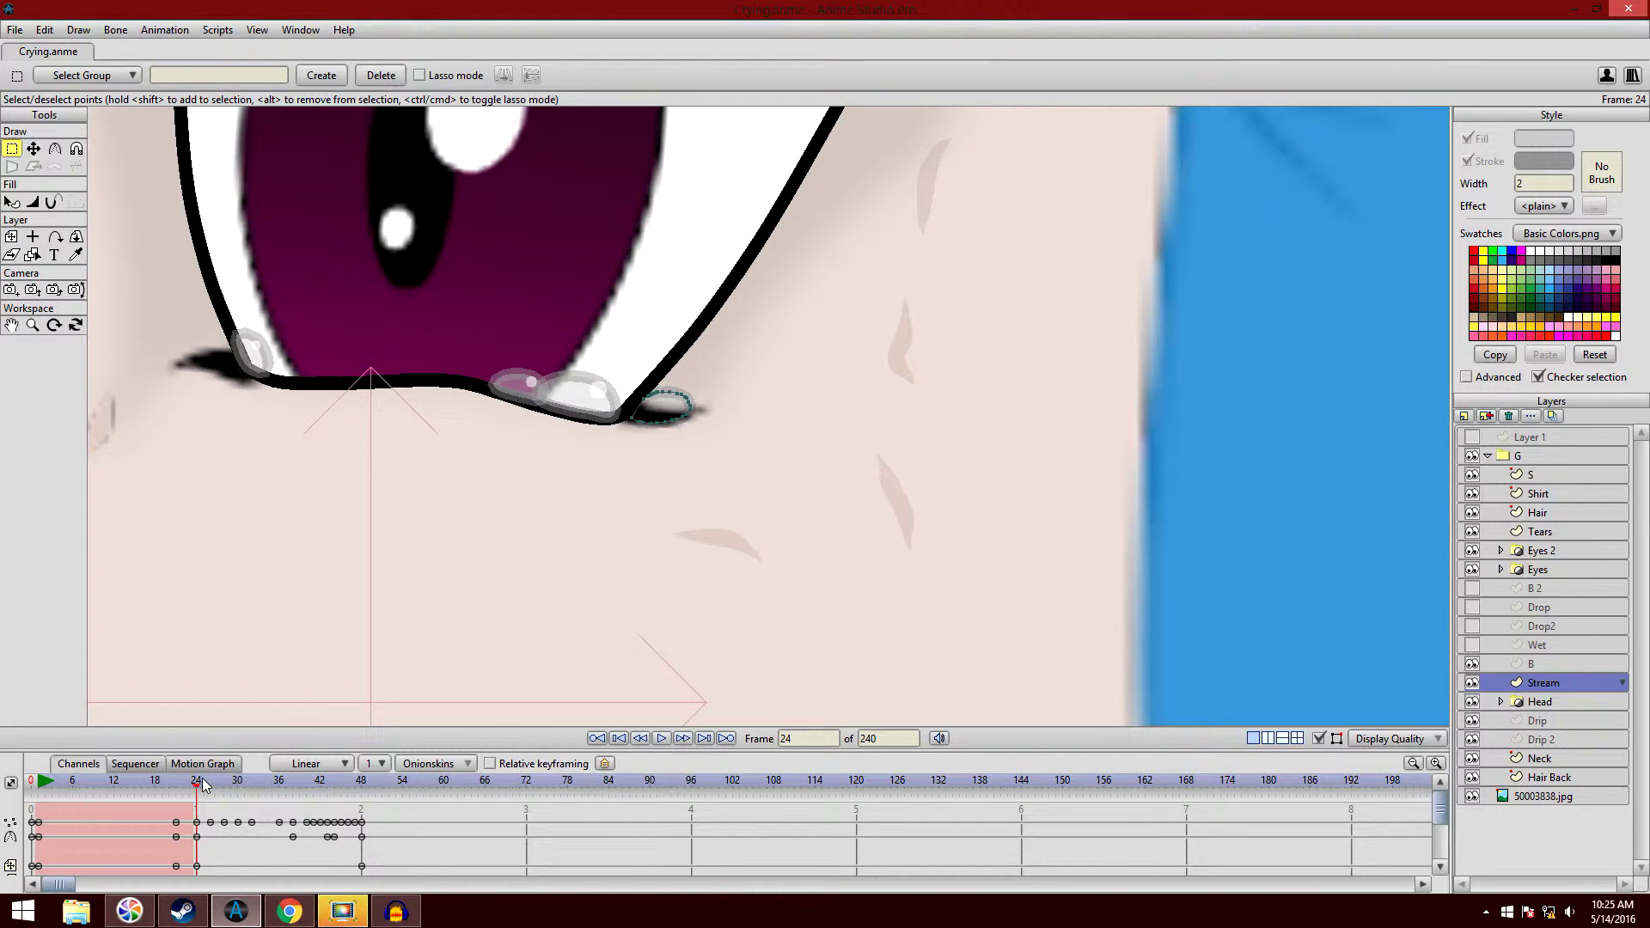
pyautogui.moveTo(504, 538); pyautogui.dragTo(498, 506)
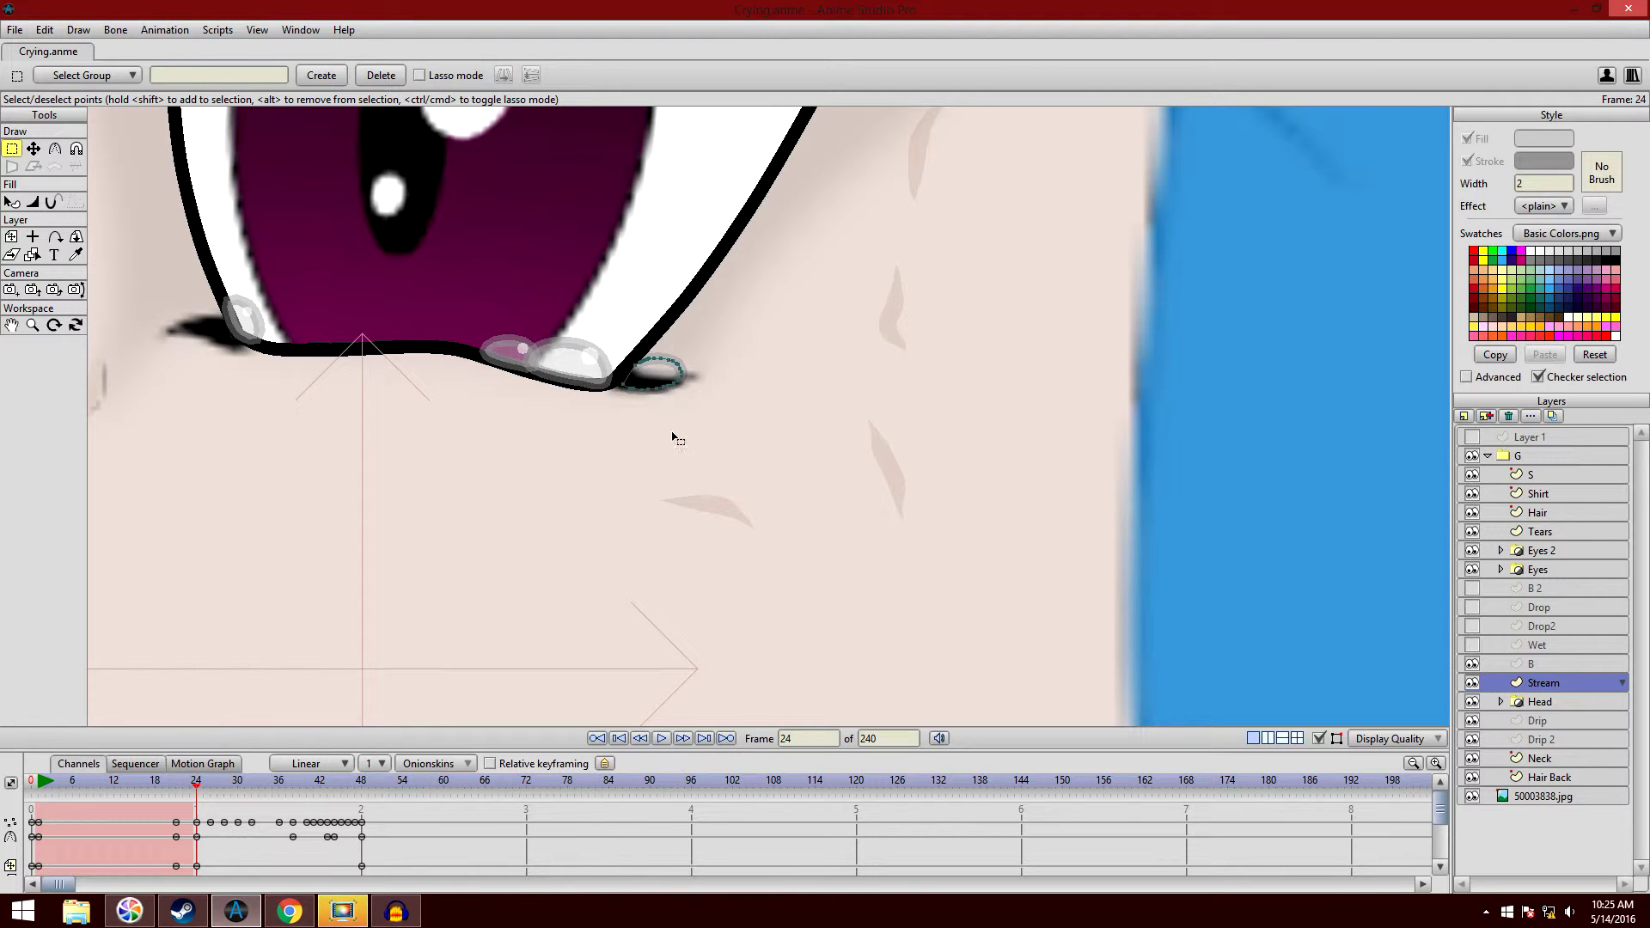
pyautogui.scroll(2, 627, 387)
pyautogui.scroll(-3, 619, 367)
pyautogui.scroll(-2, 617, 367)
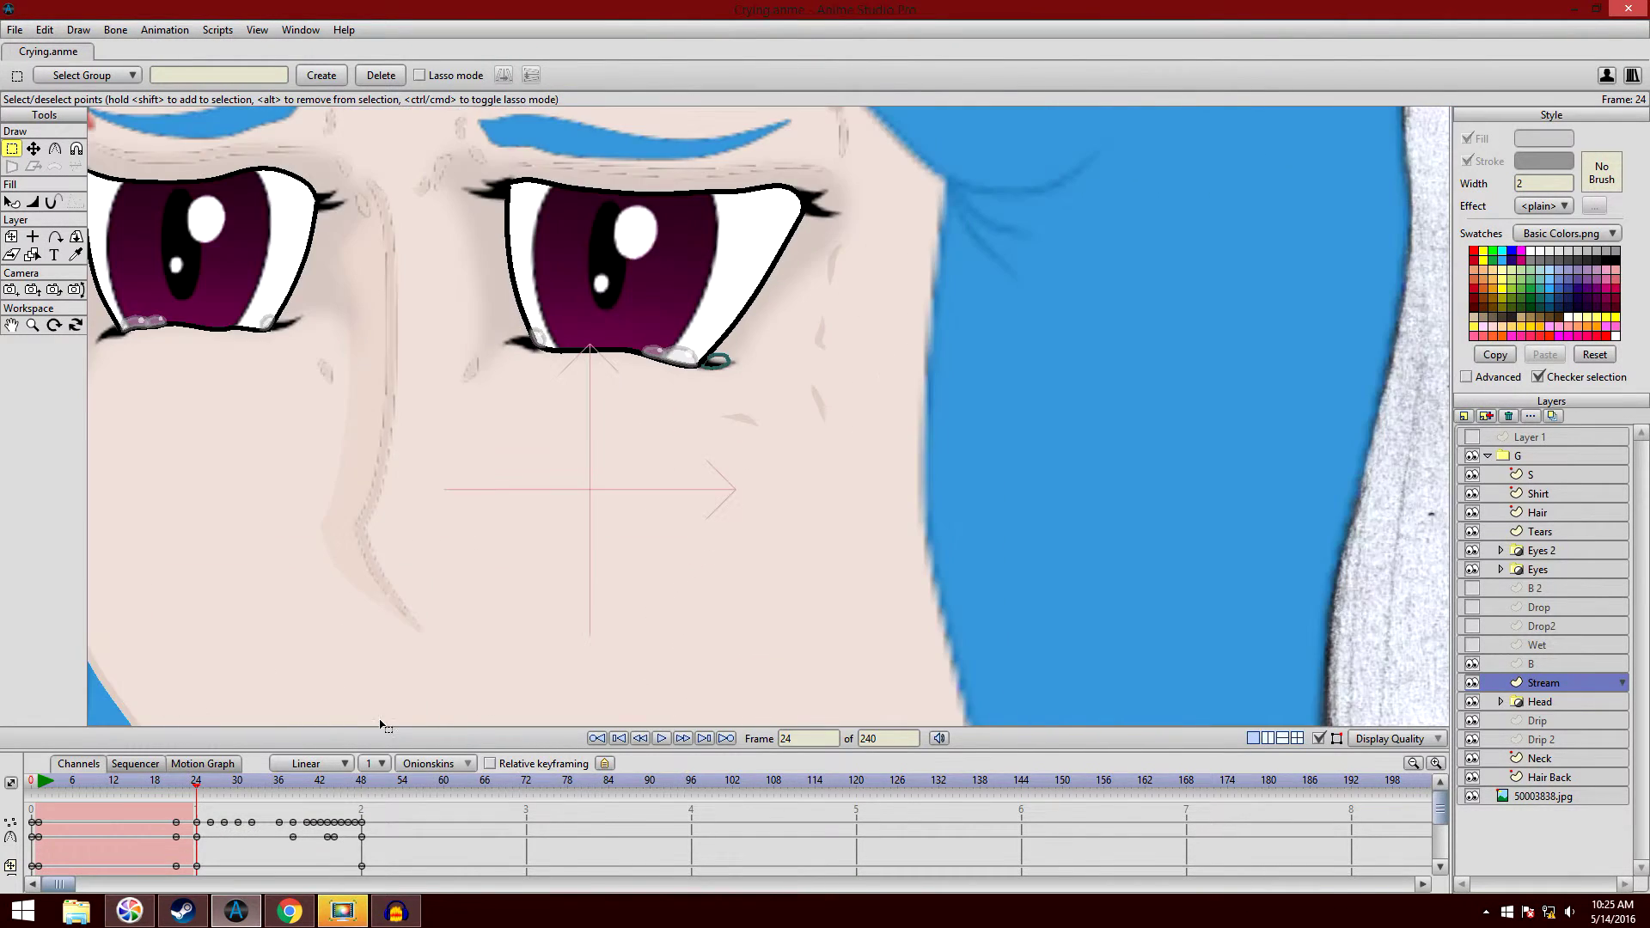
# - Scrub from frame 24 to frame 48 to view the stream's points running down the cheek, and return to frame 24
pyautogui.moveTo(199, 781); pyautogui.dragTo(363, 788)
pyautogui.moveTo(601, 548); pyautogui.dragTo(572, 365)
pyautogui.scroll(-2, 571, 365)
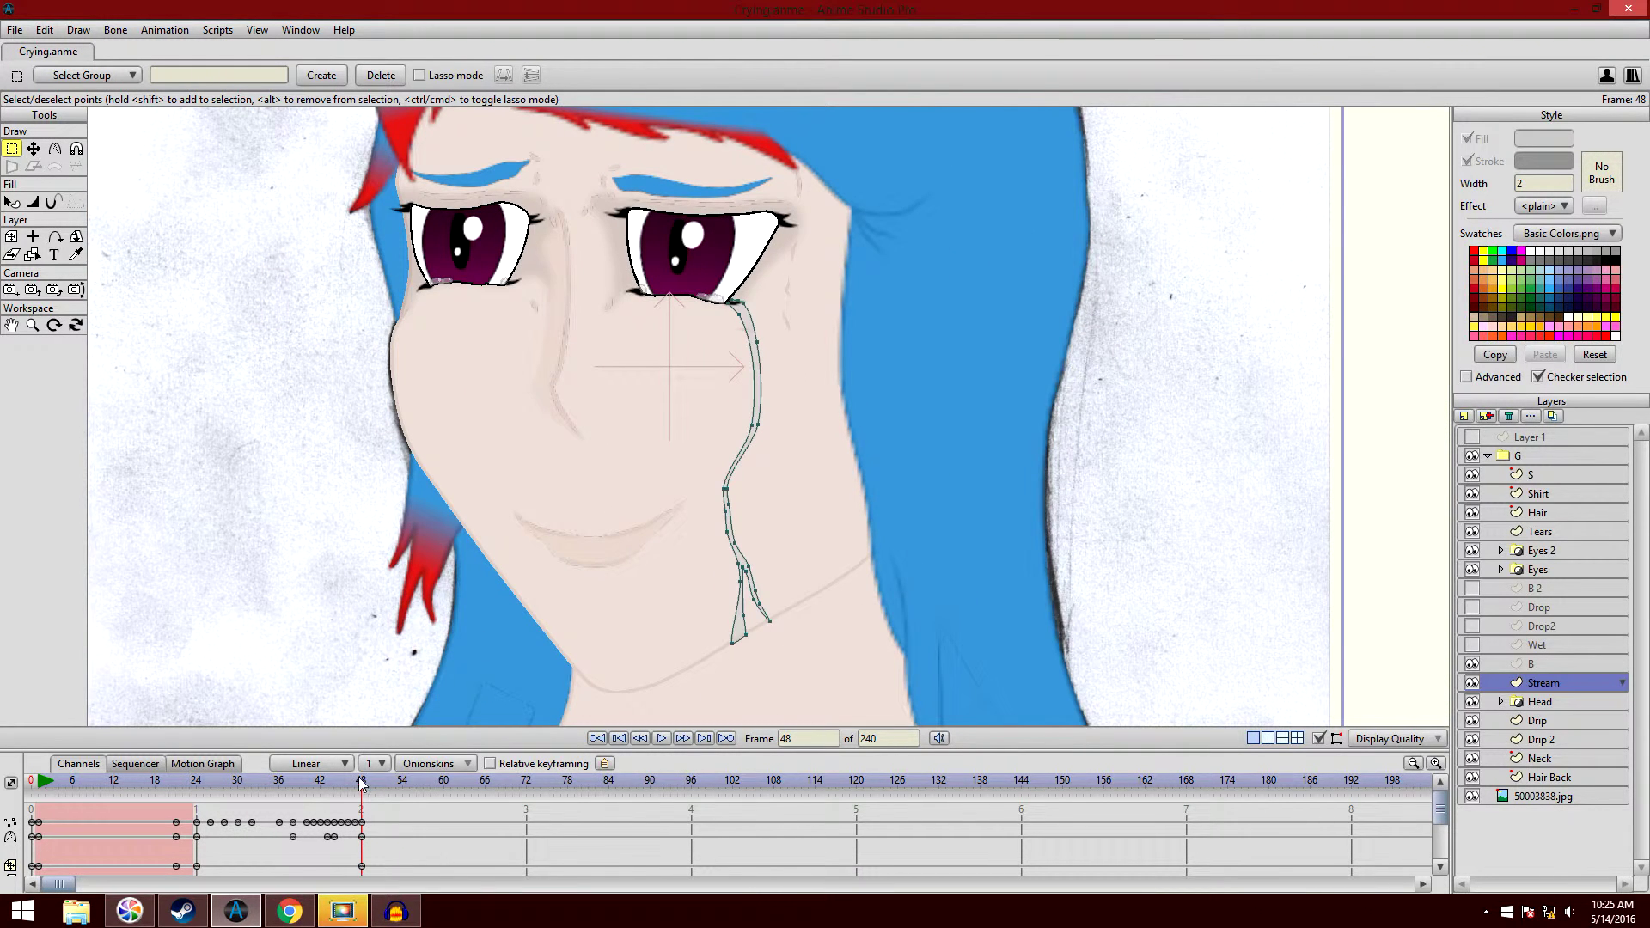
pyautogui.click(196, 783)
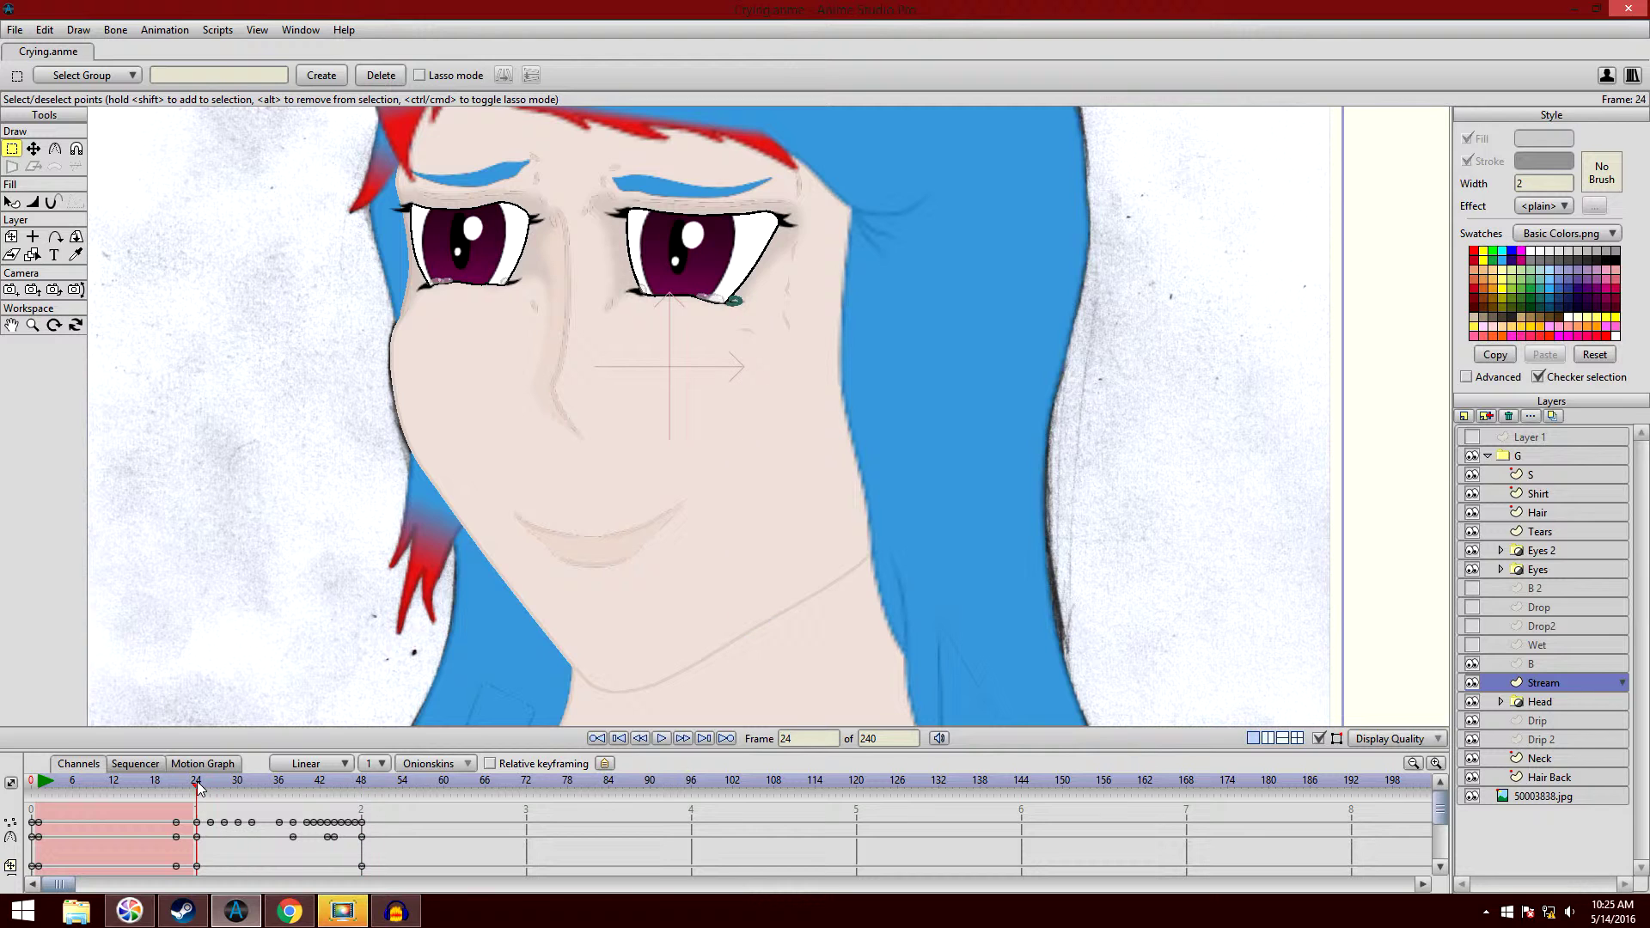
# - Select group G and toggle its visibility off and on to compare the artwork with the sketched tear stream
pyautogui.click(1467, 455)
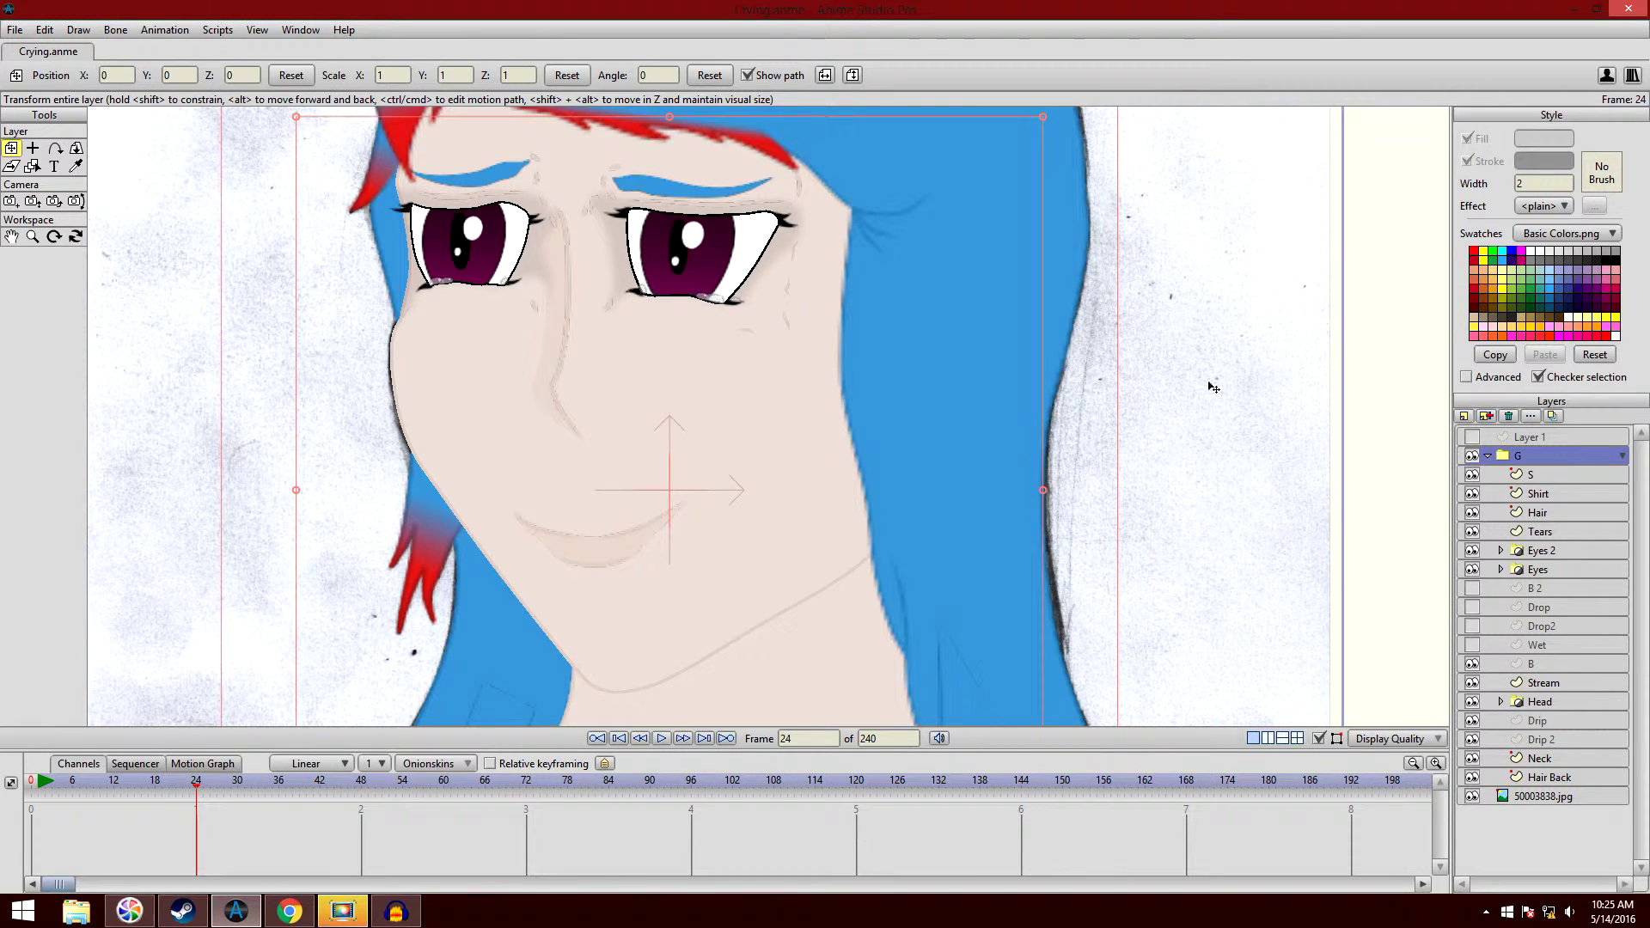
pyautogui.click(1473, 455)
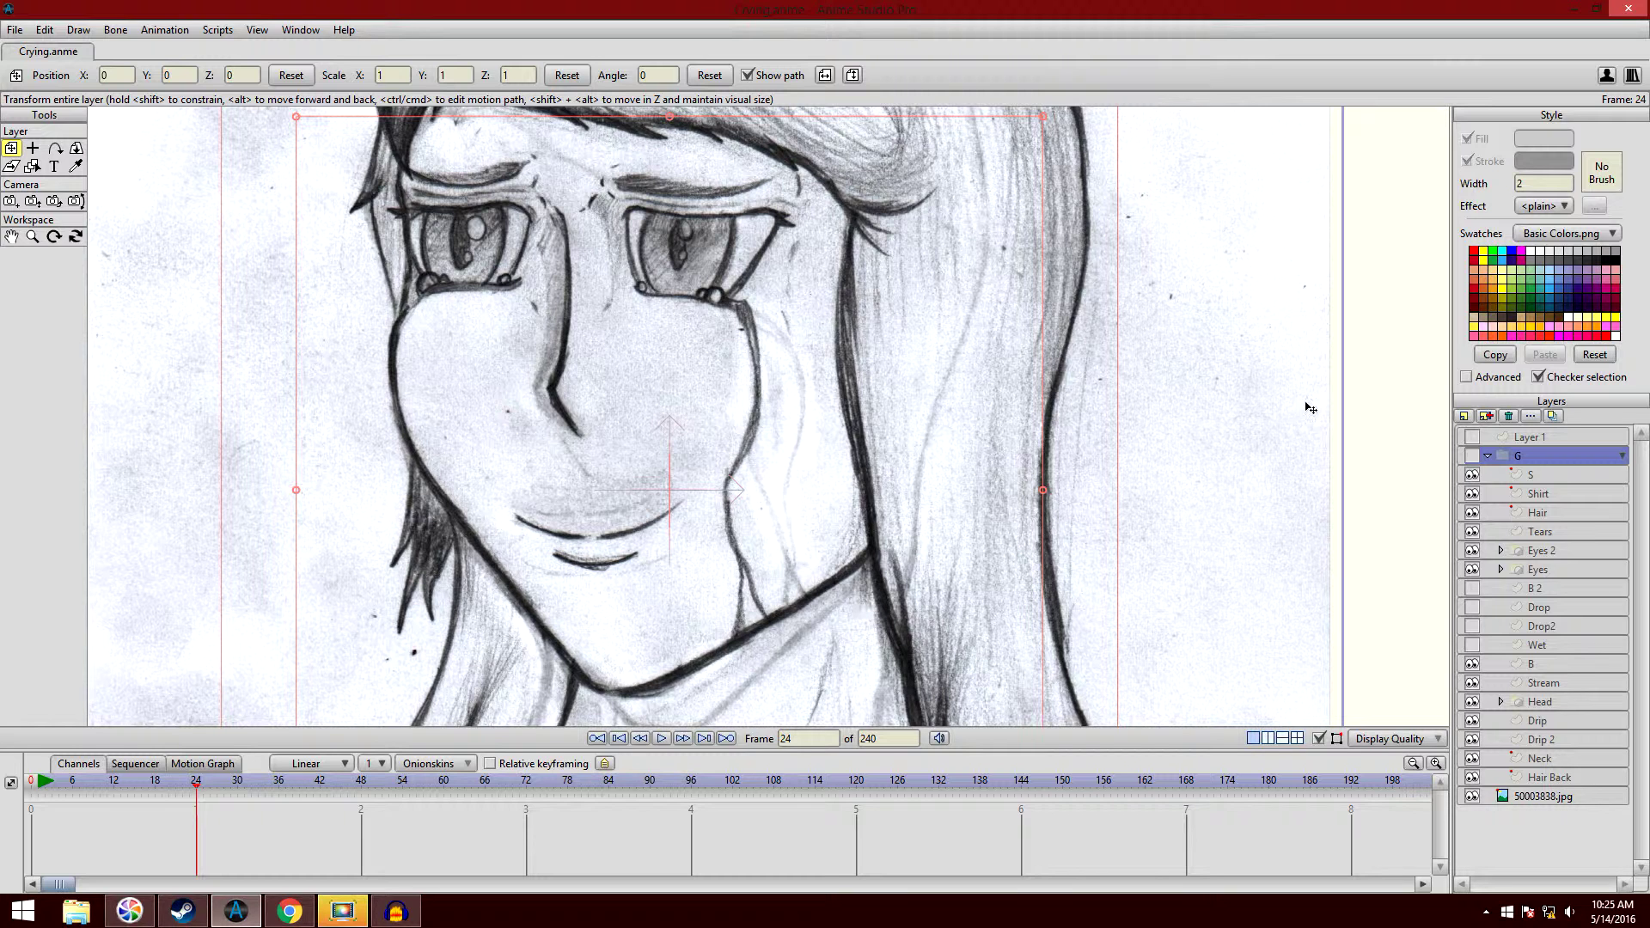
pyautogui.click(1472, 456)
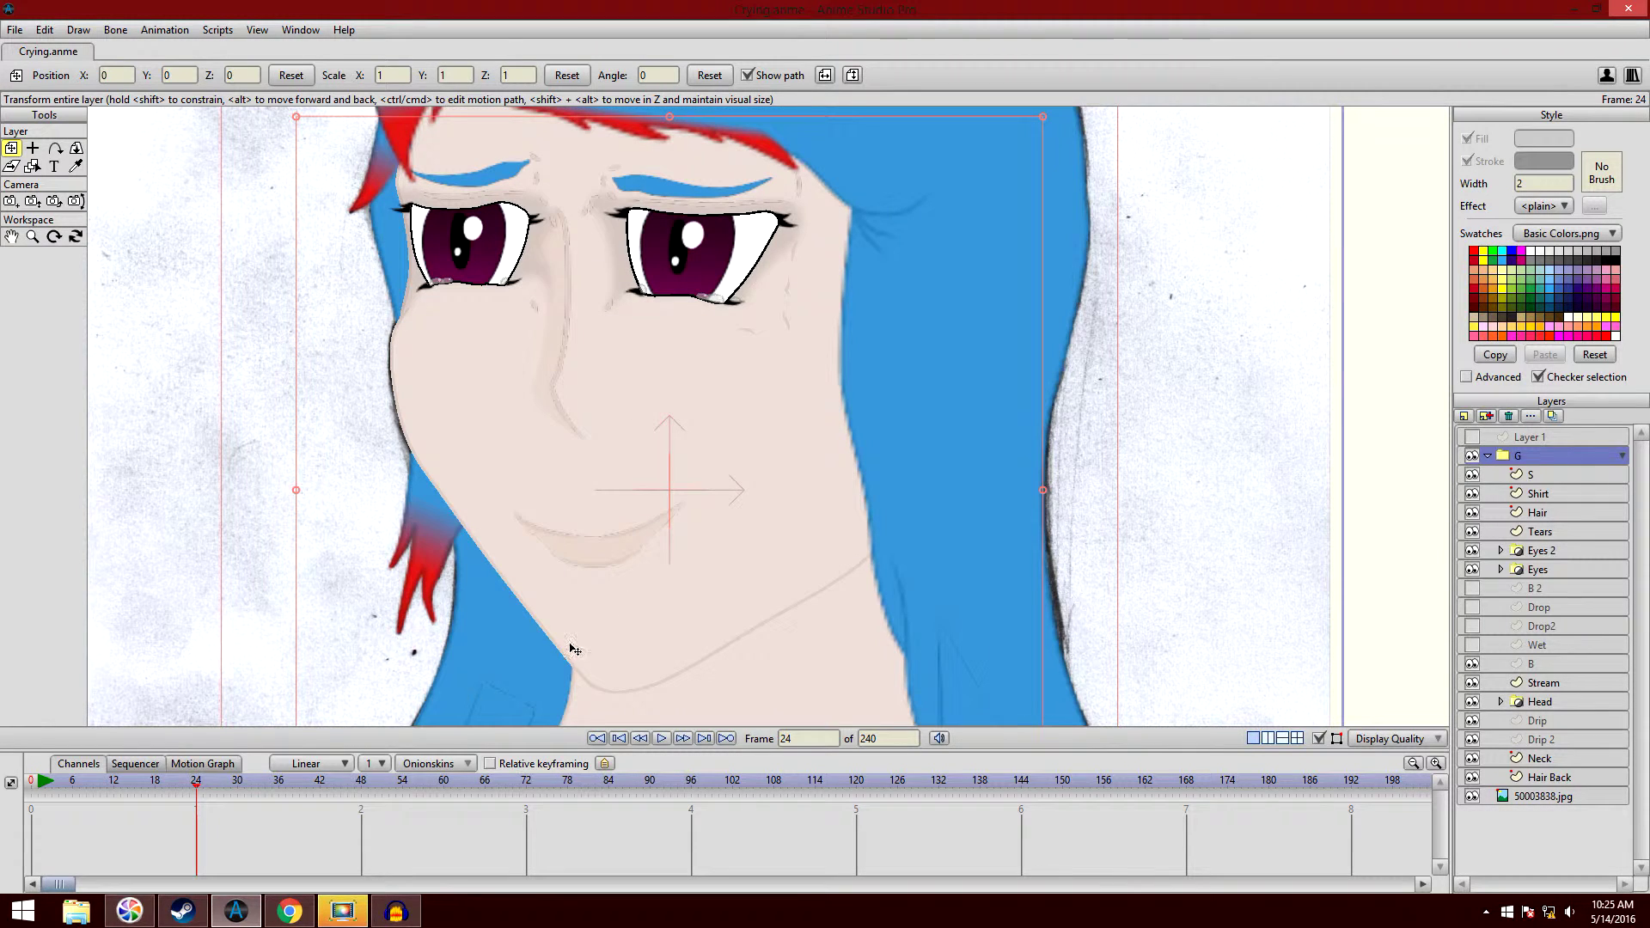
# - Scrub the timeline between frames 48 and 24 to review the stream's motion, stopping at frame 24
pyautogui.click(356, 786)
pyautogui.moveTo(360, 789); pyautogui.dragTo(196, 757)
pyautogui.moveTo(197, 791); pyautogui.dragTo(197, 871)
# - Select the Stream layer again at frame 24 to show its keyframes and its shape below the eye
pyautogui.scroll(2, 596, 399)
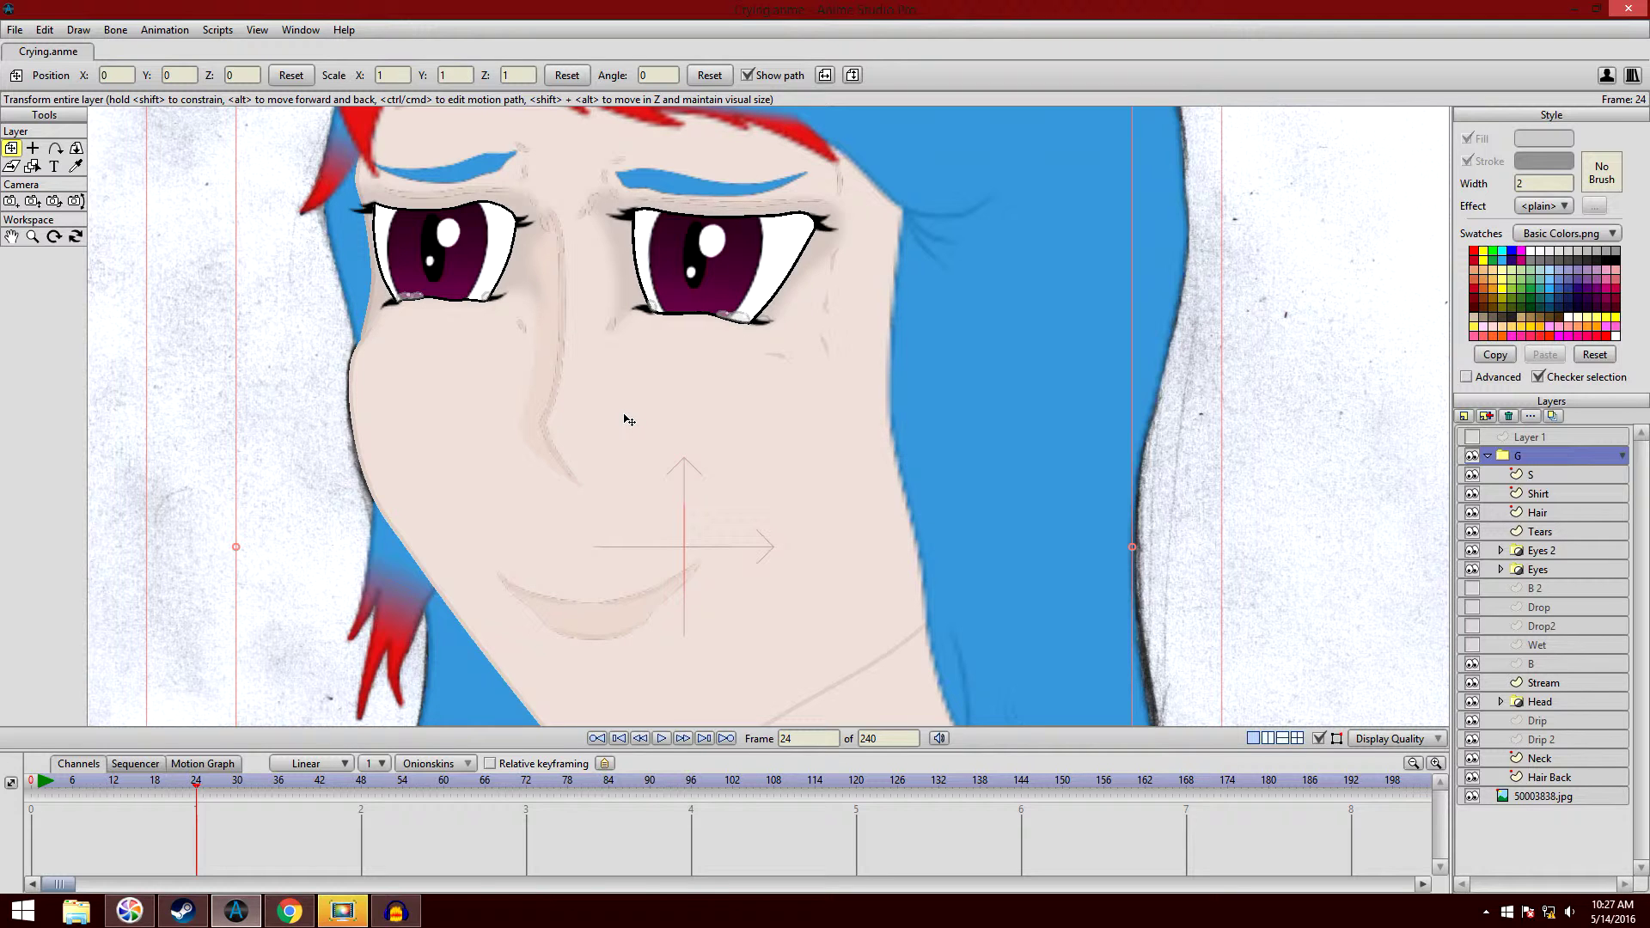
pyautogui.scroll(3, 619, 335)
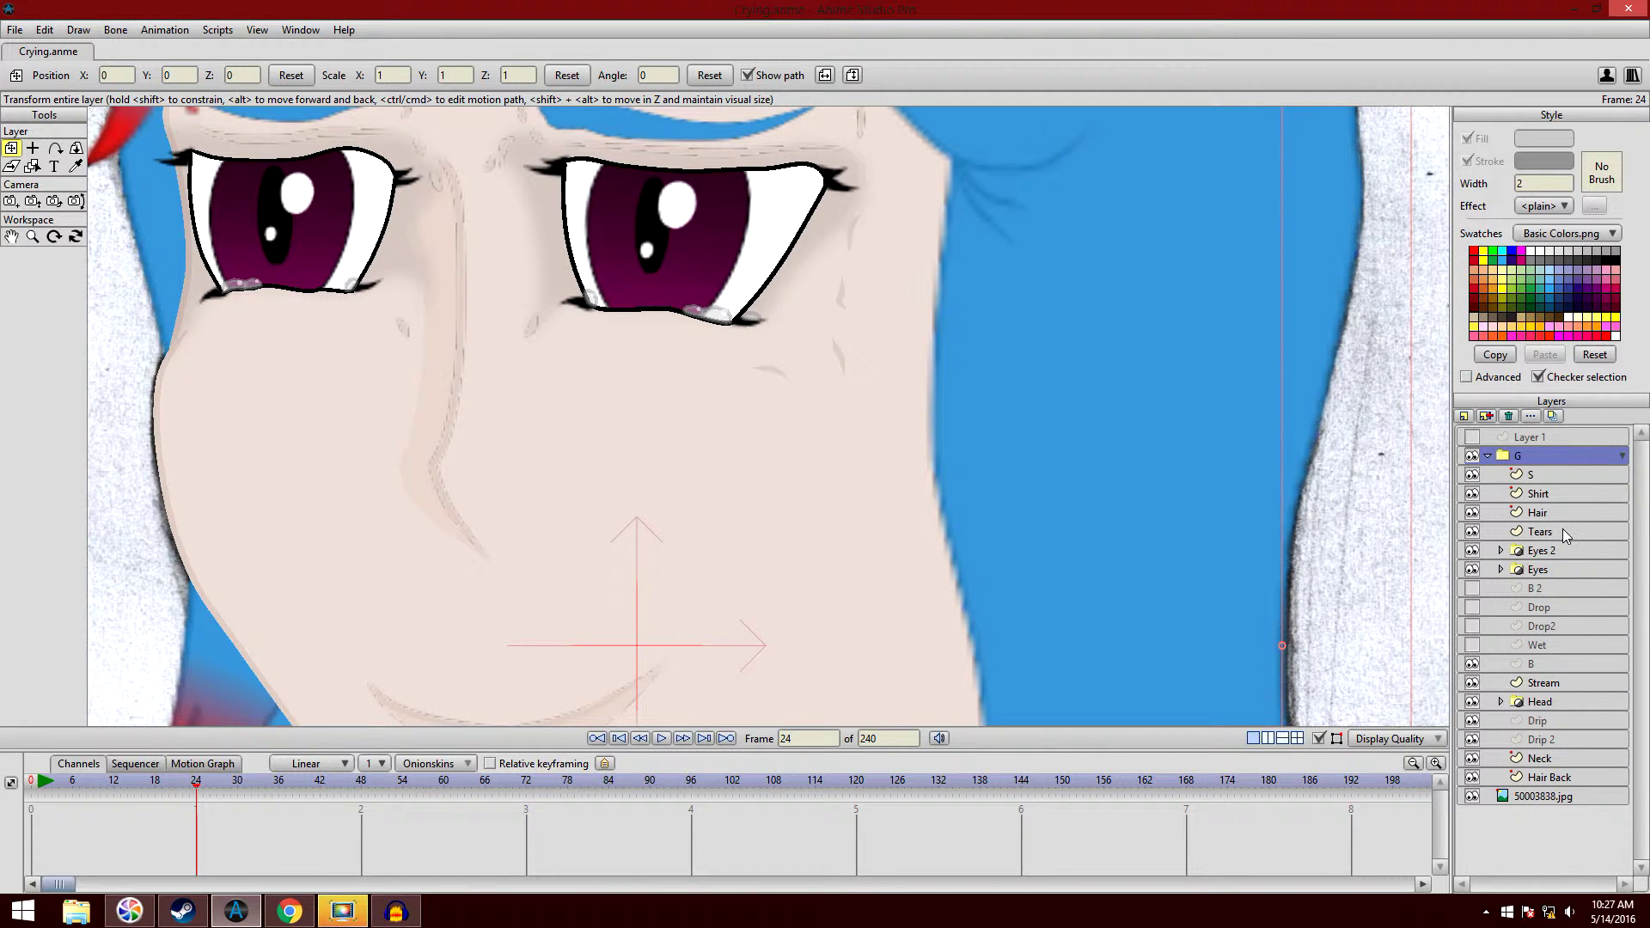
pyautogui.click(1545, 683)
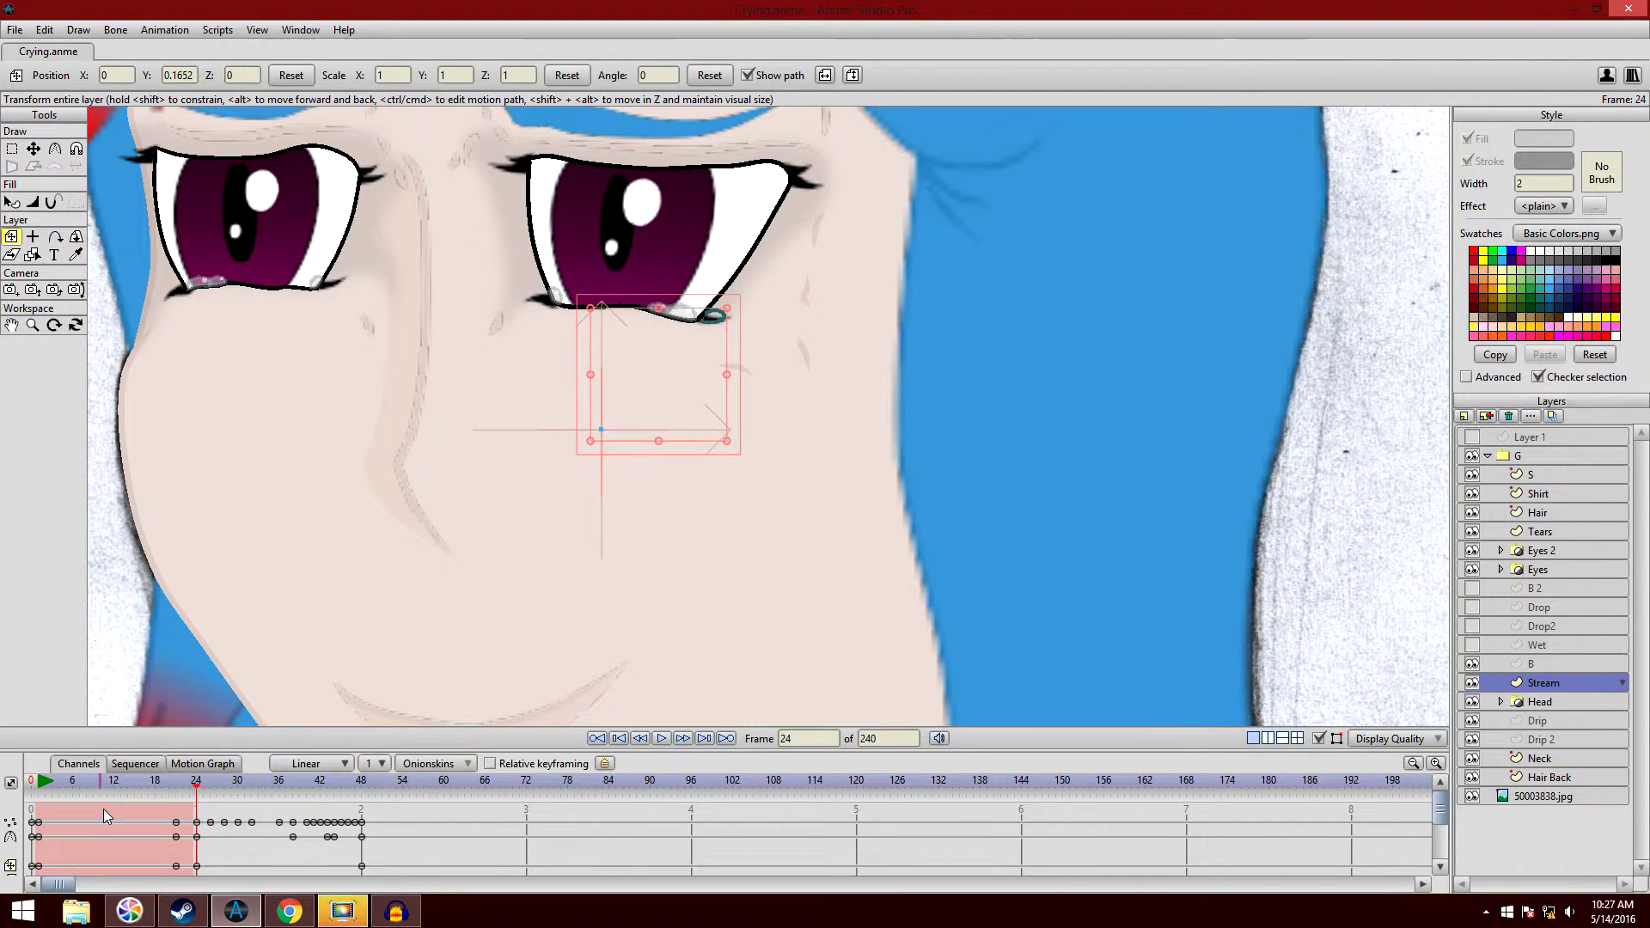
# - Go from frame 24 to frame 0 and examine the Stream layer's original shape and points from the eye down to the jaw
pyautogui.scroll(3, 571, 398)
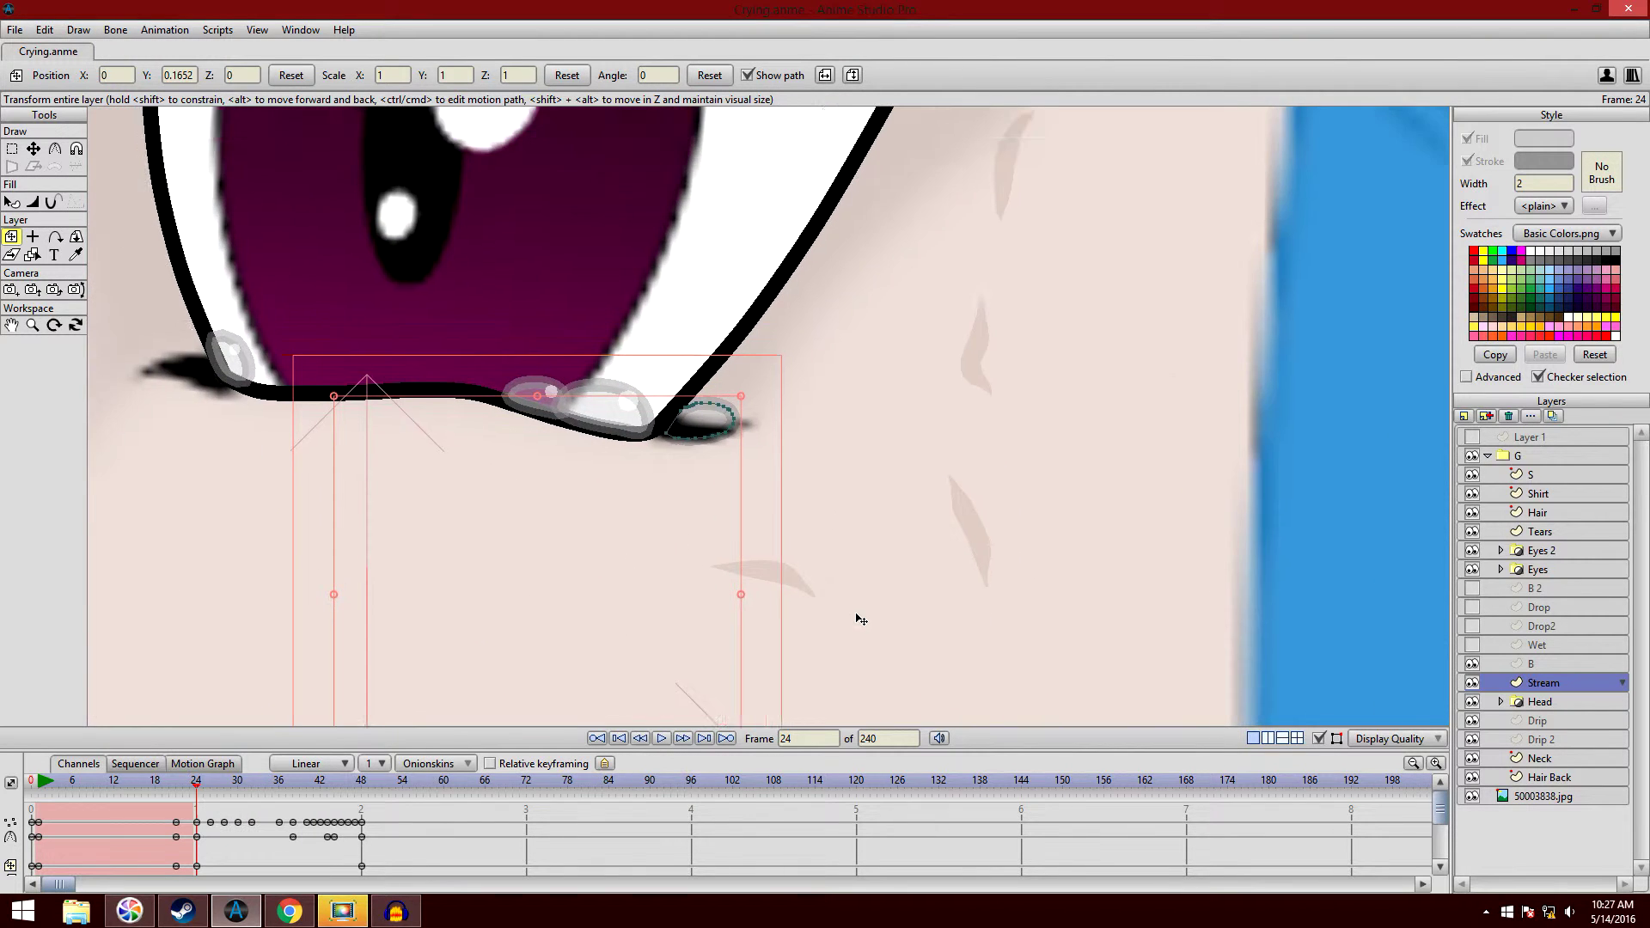
pyautogui.scroll(2, 857, 619)
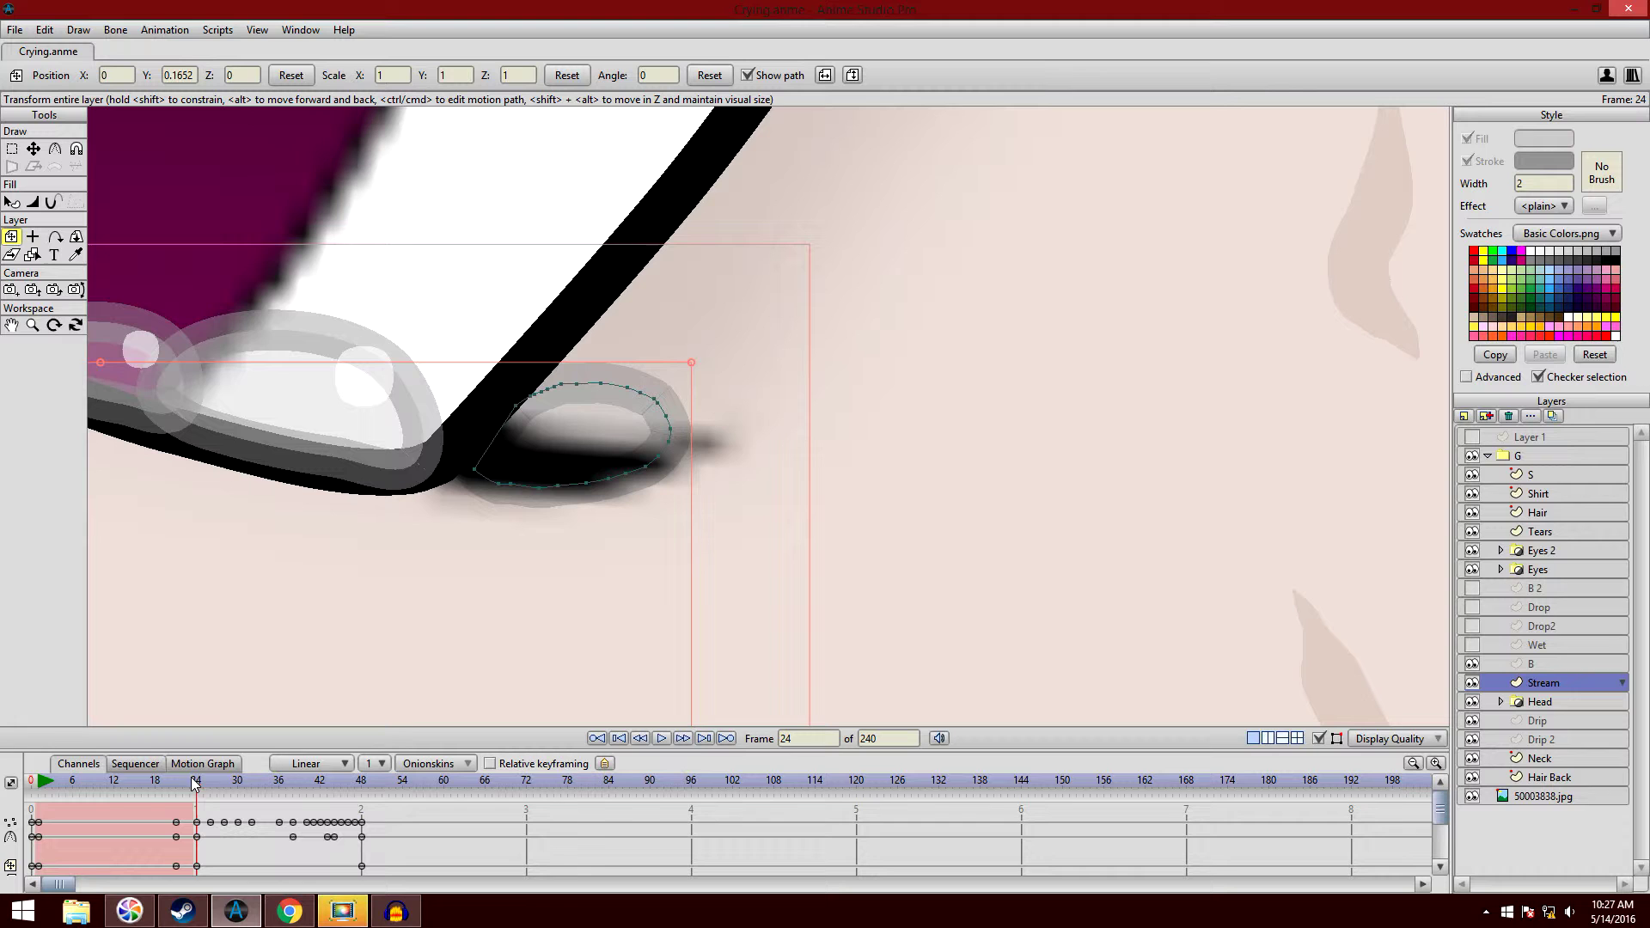
pyautogui.click(32, 782)
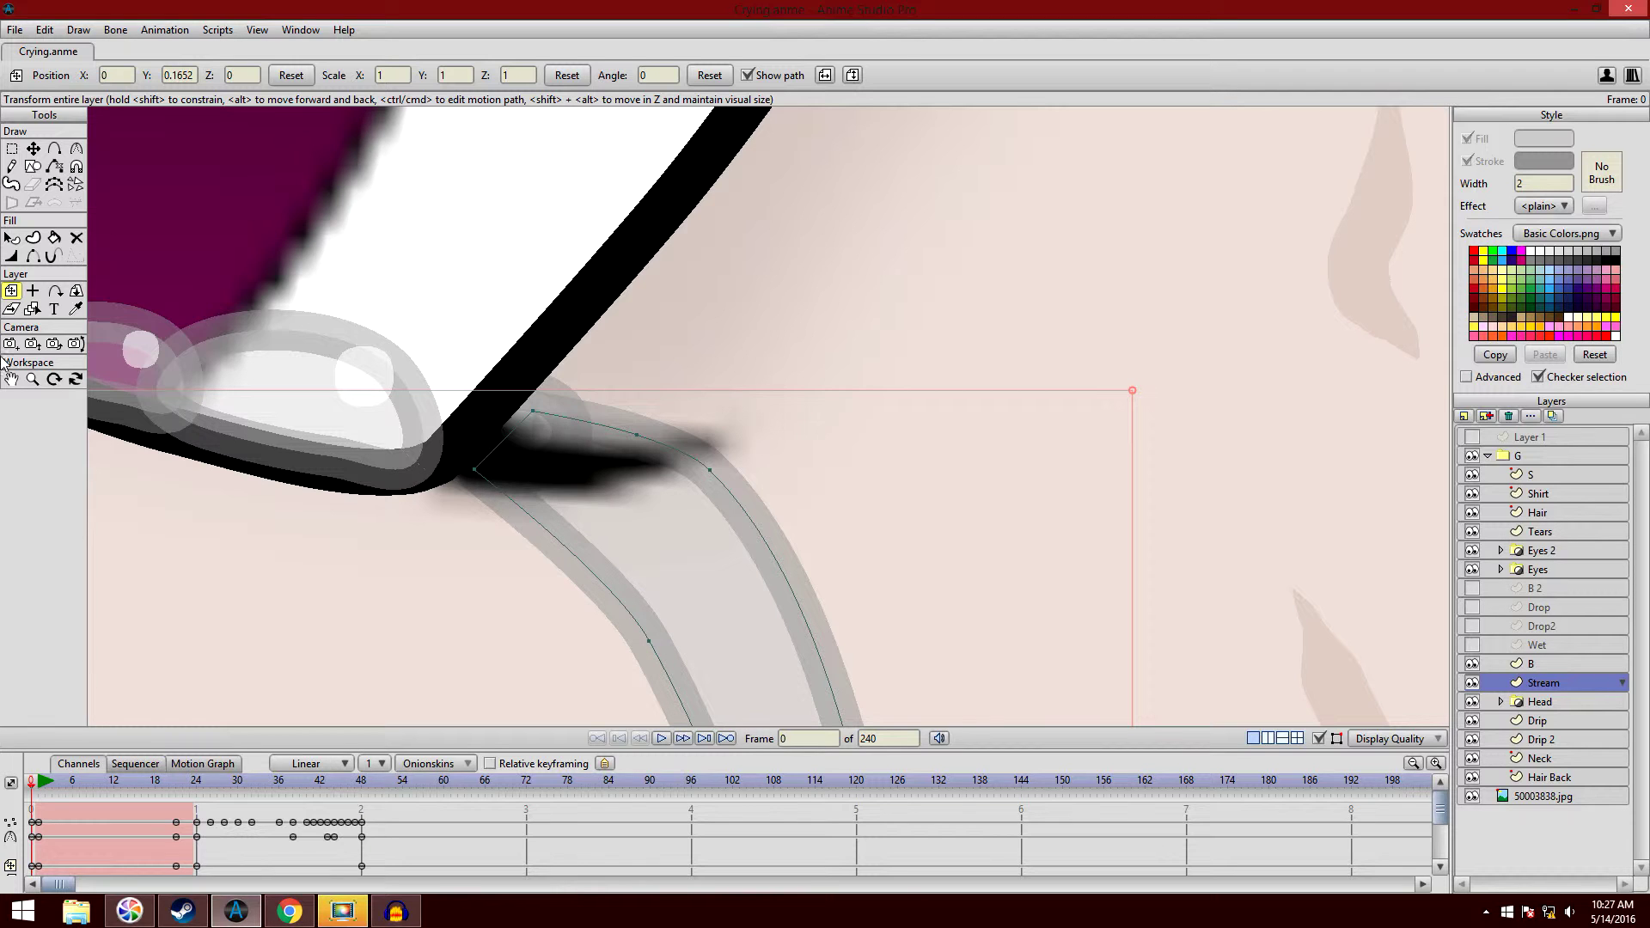
pyautogui.click(53, 150)
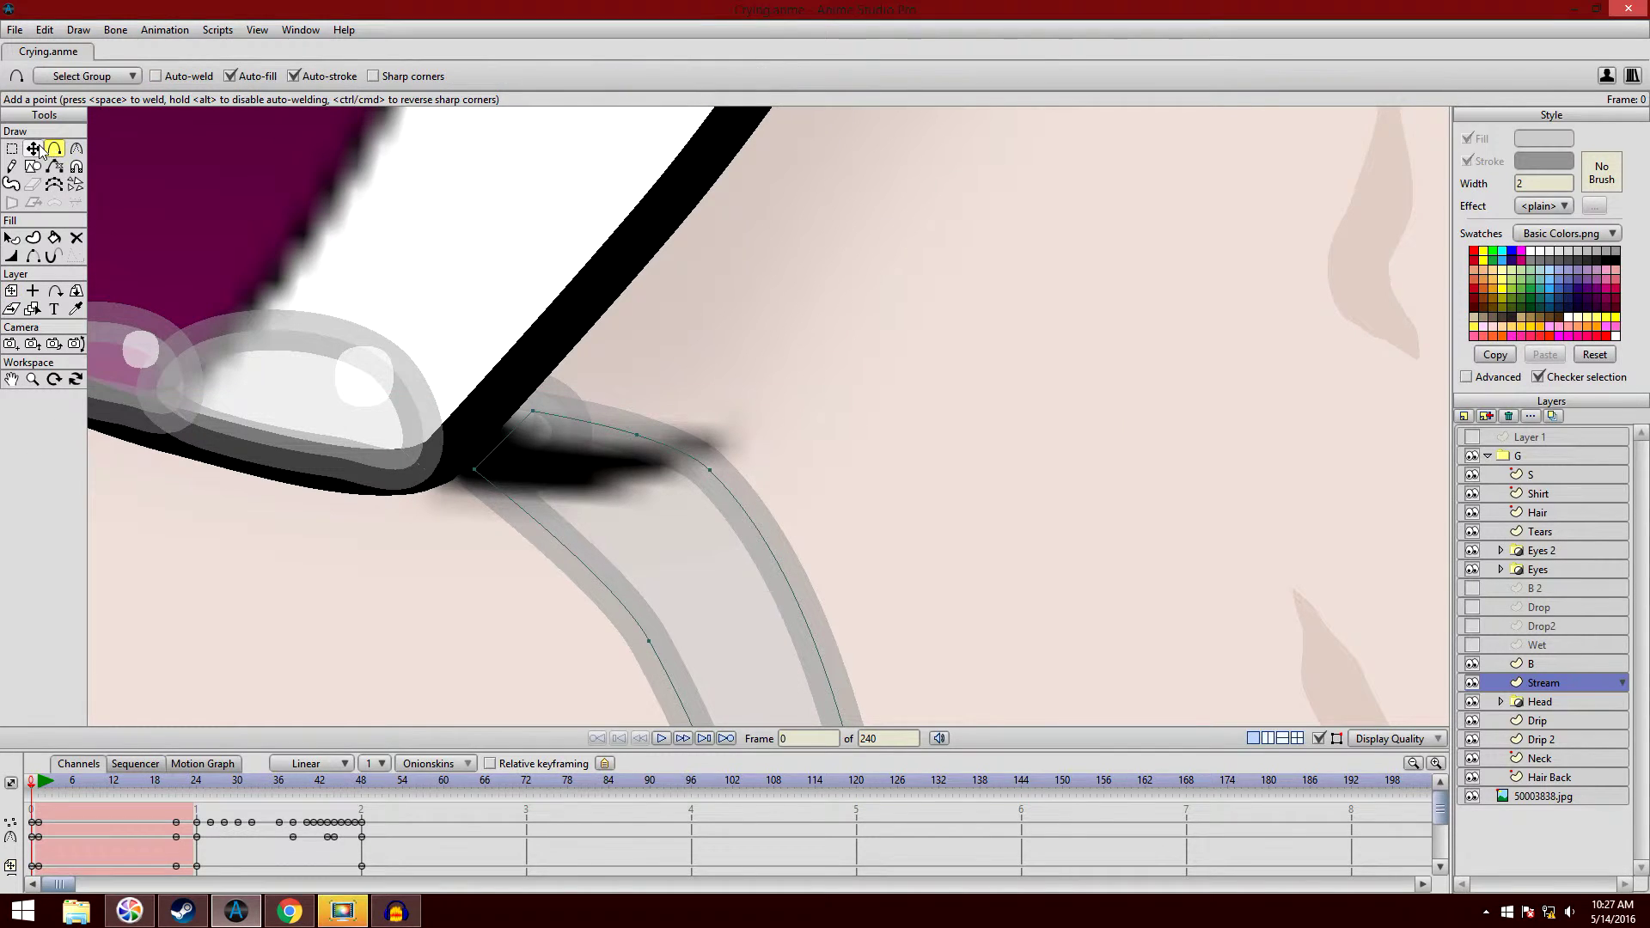
pyautogui.click(12, 149)
pyautogui.scroll(-2, 466, 273)
pyautogui.scroll(-1, 466, 272)
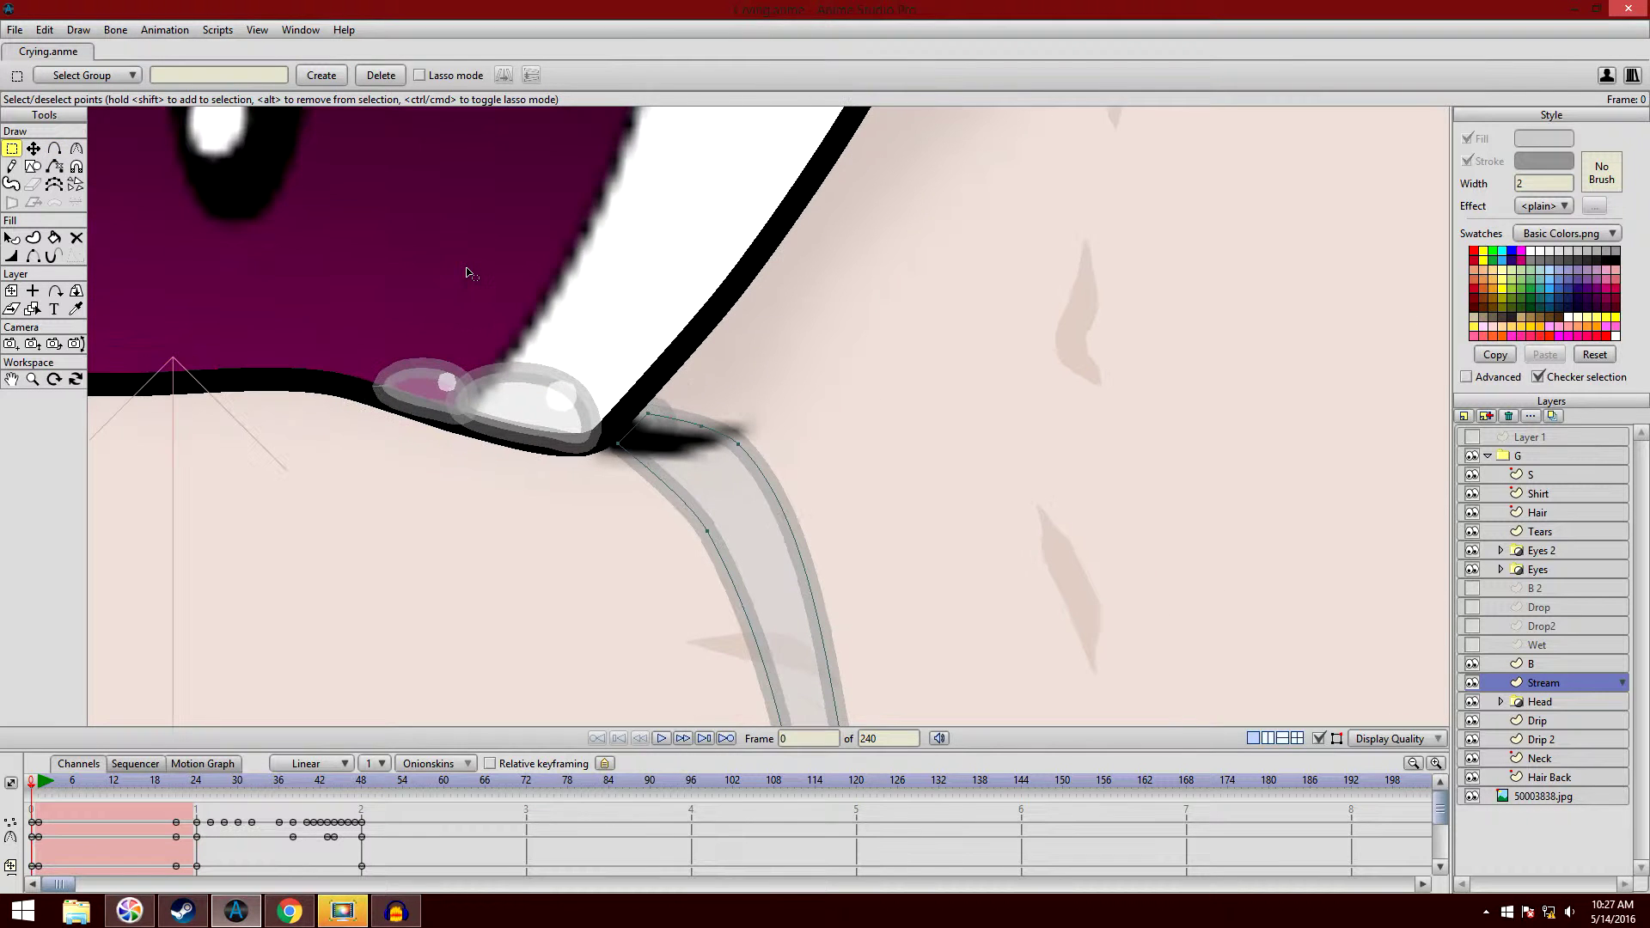
pyautogui.scroll(-2, 495, 557)
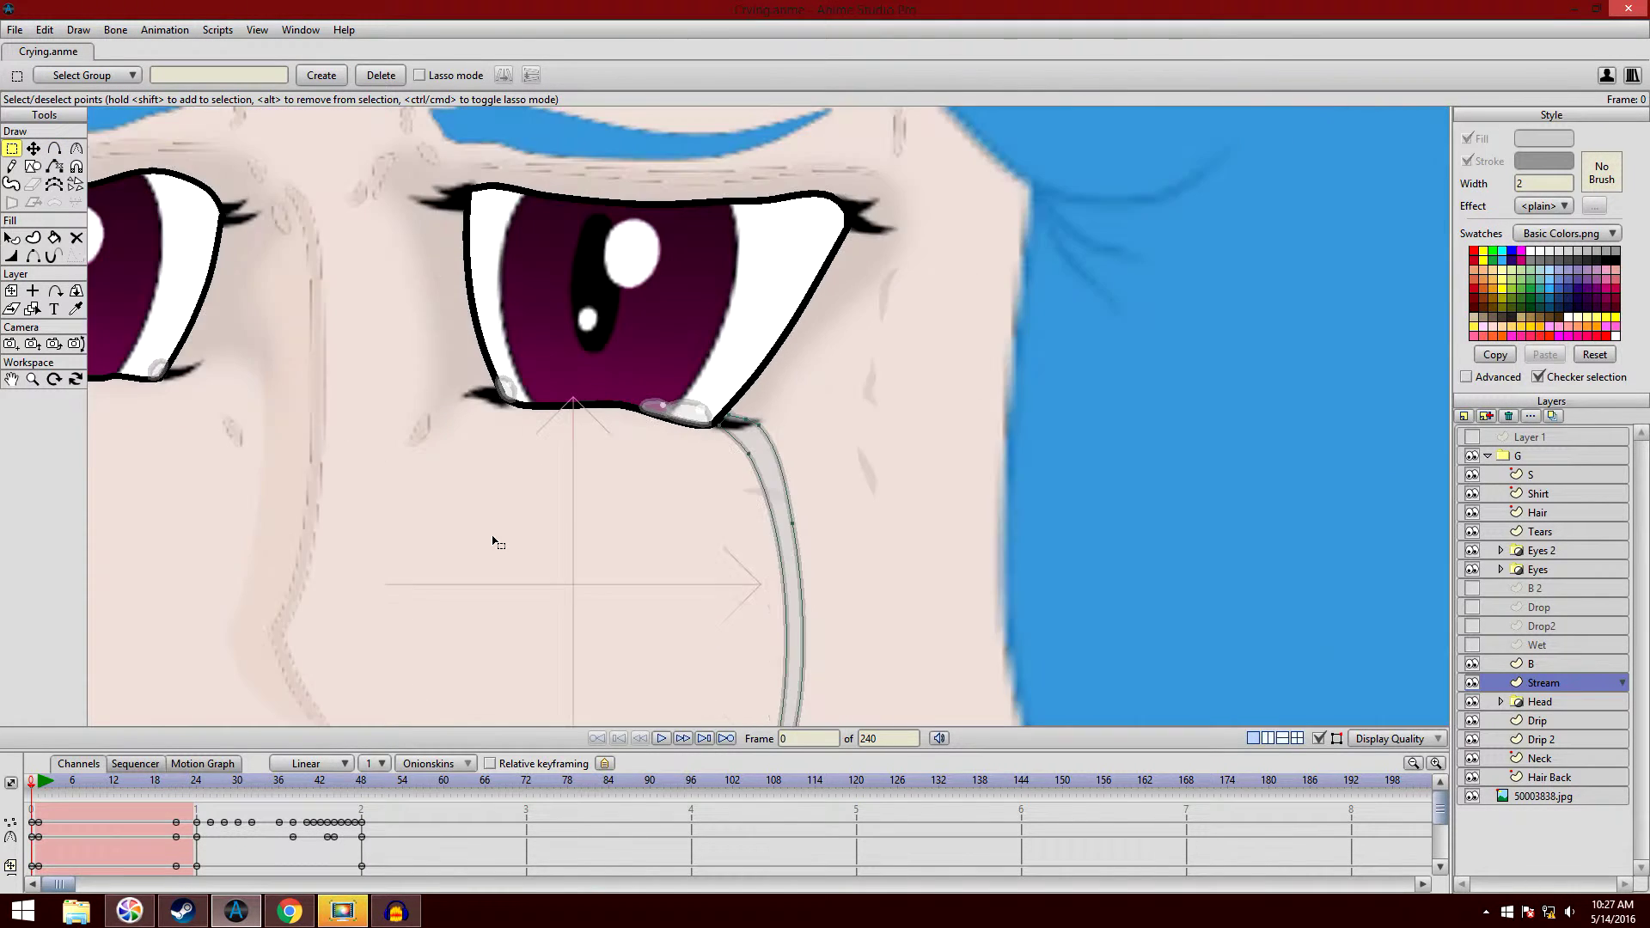
pyautogui.scroll(-1, 569, 391)
pyautogui.moveTo(567, 391); pyautogui.dragTo(522, 262)
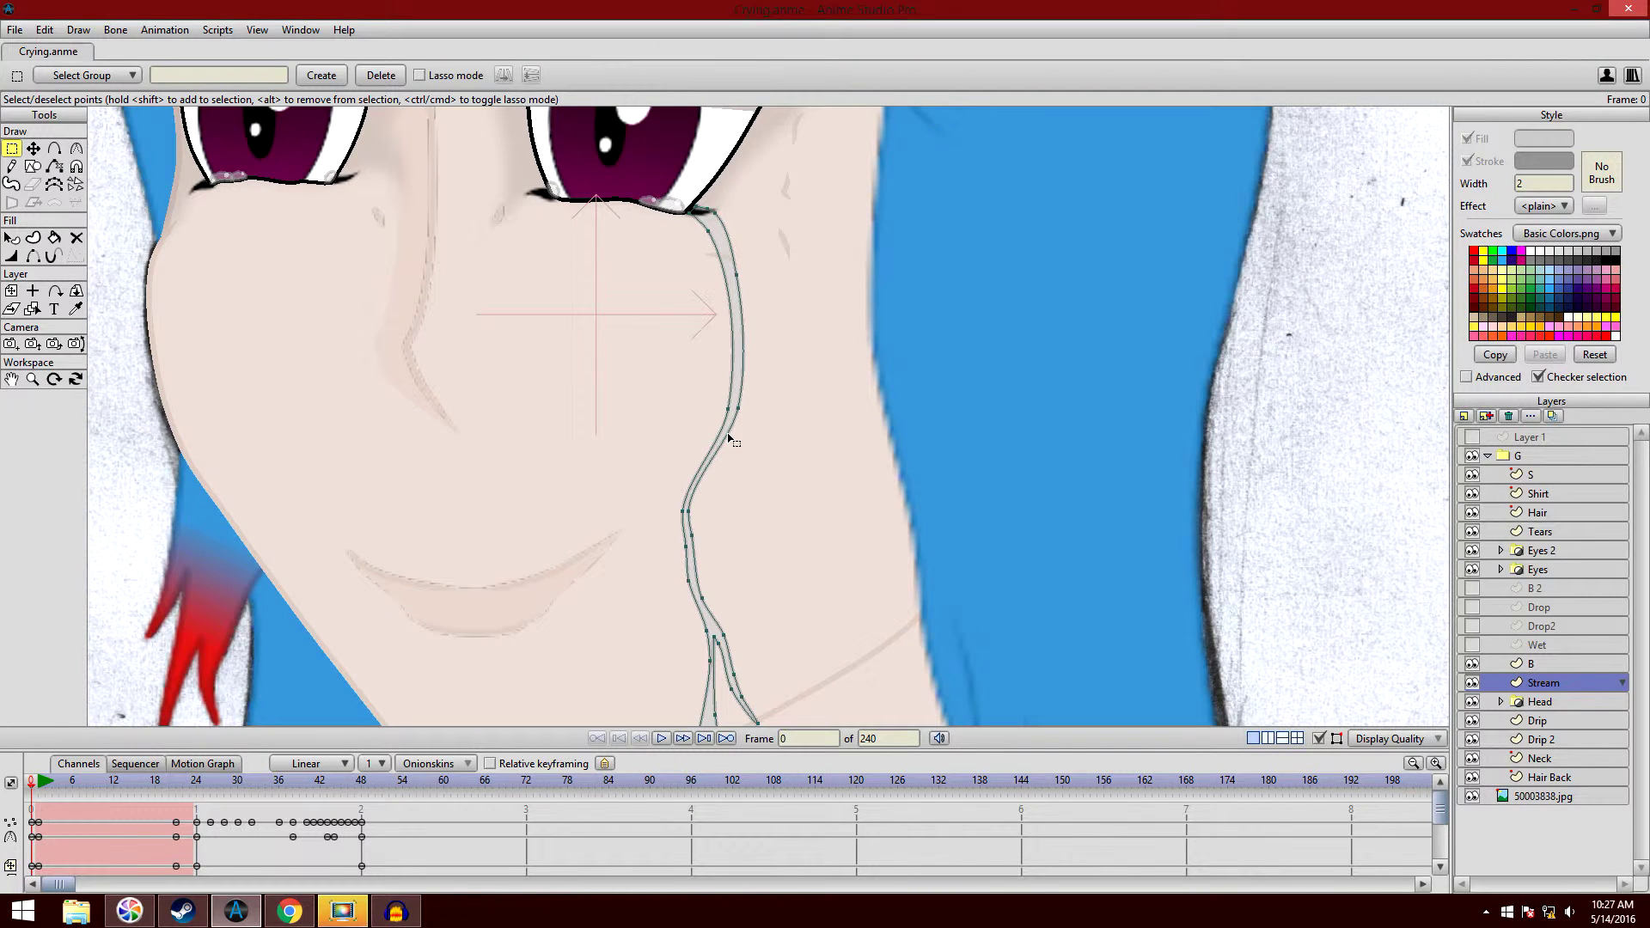
pyautogui.moveTo(740, 593); pyautogui.dragTo(650, 410)
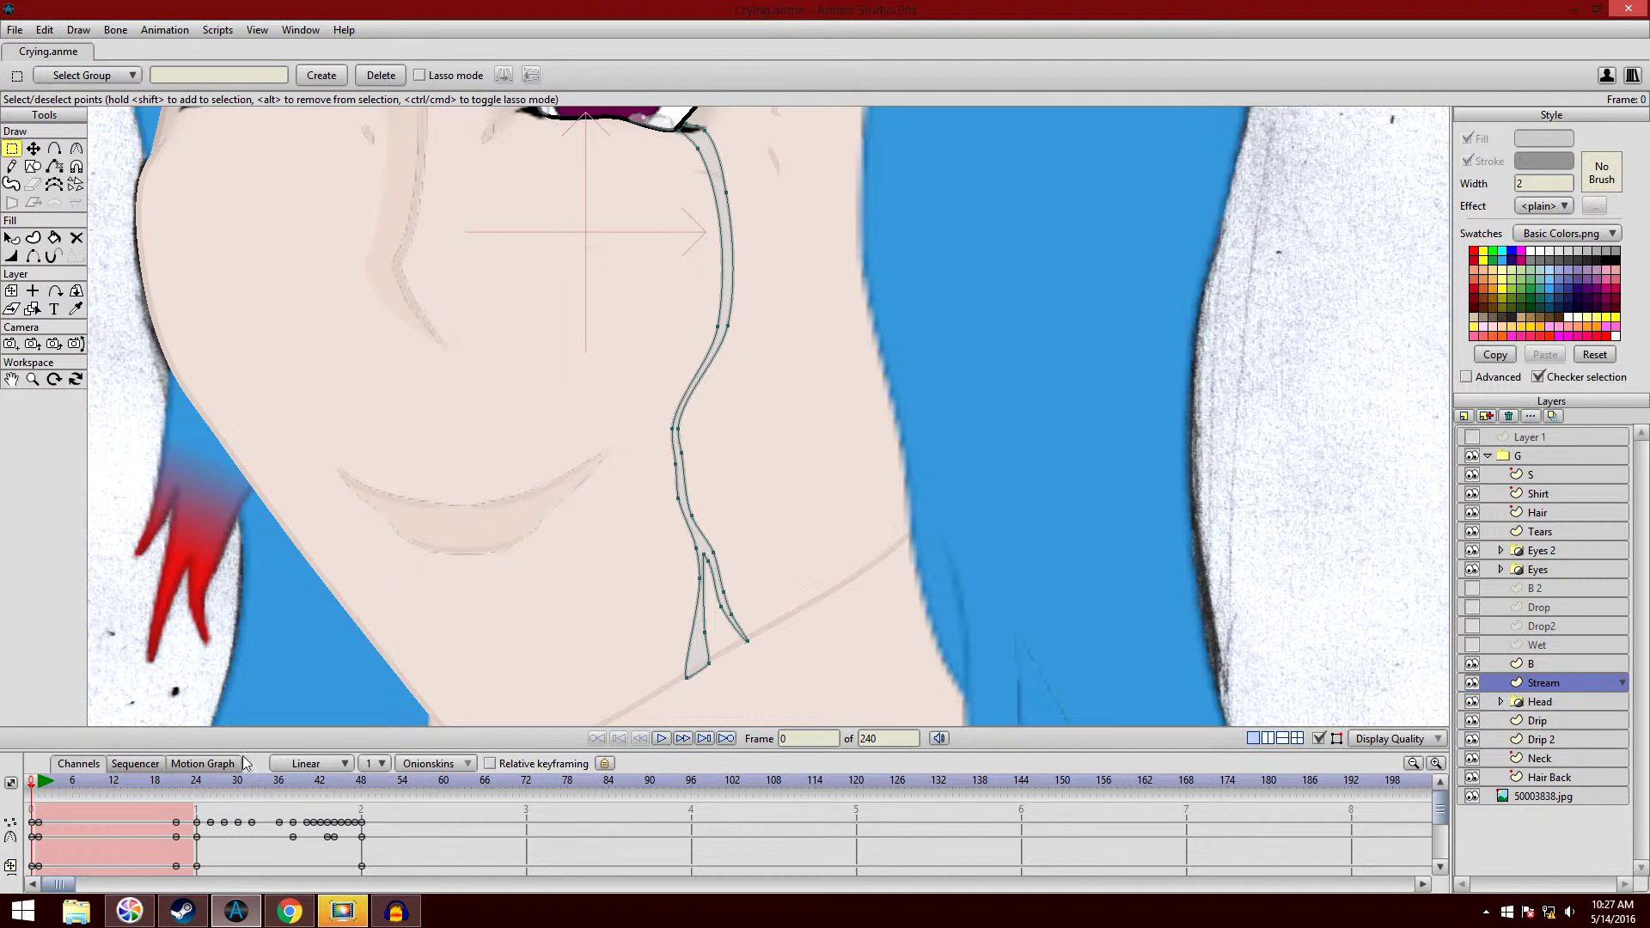
# - Compare the stream at frames 48 and 24, examining its points gathered below the eye corner at frame 24
pyautogui.click(362, 789)
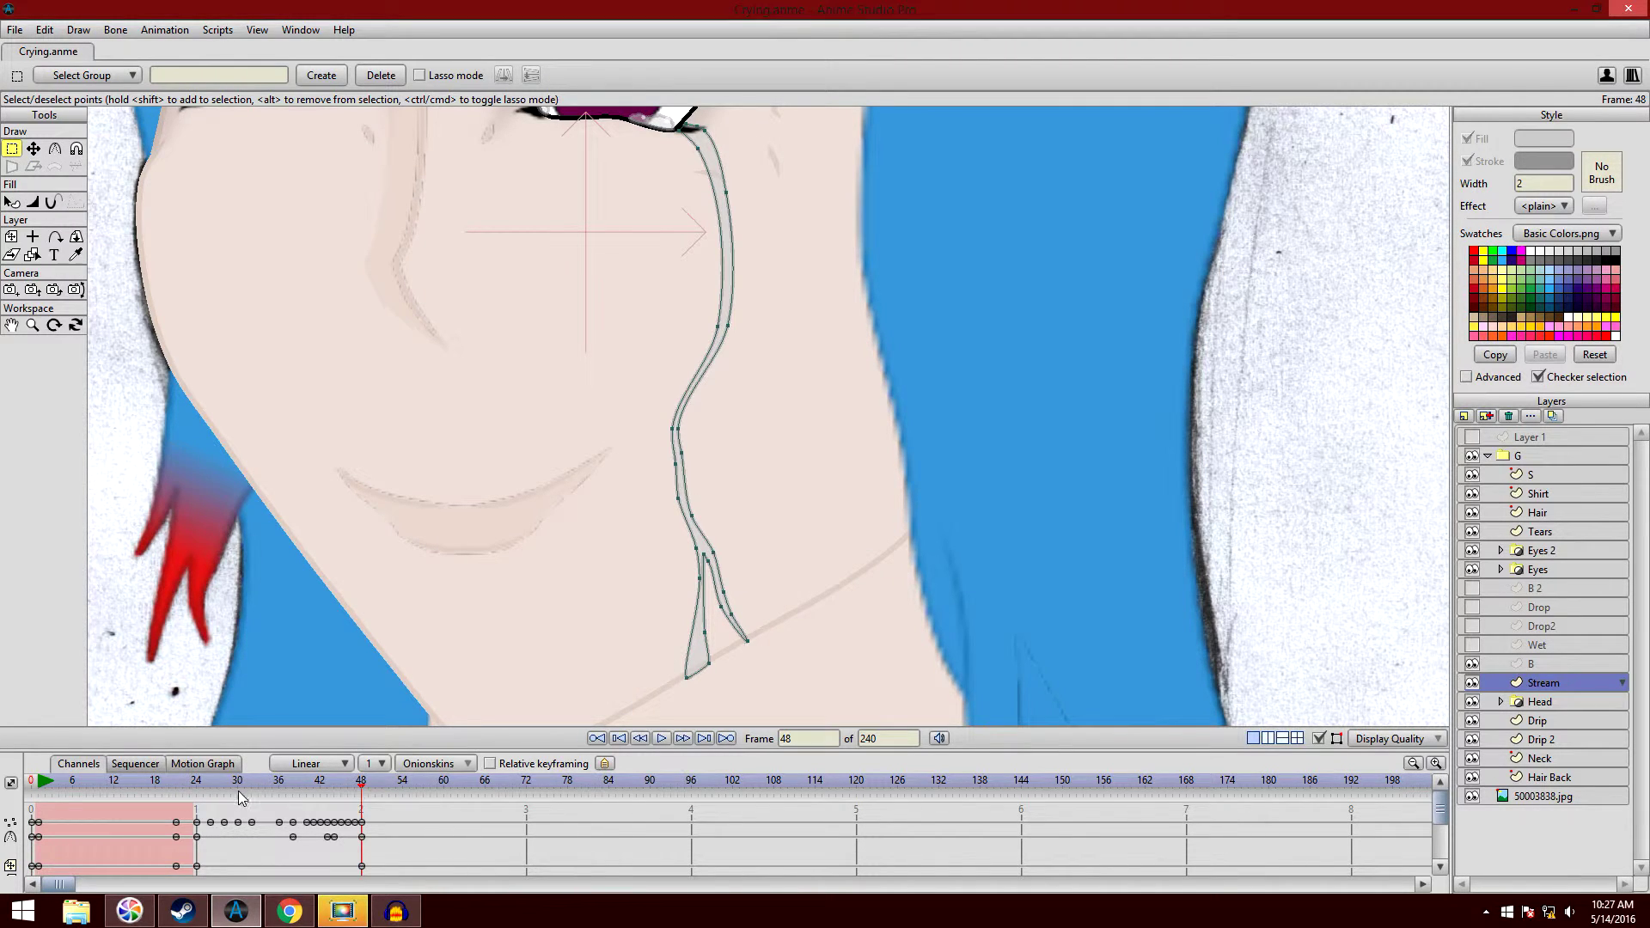
pyautogui.click(197, 787)
pyautogui.scroll(-3, 657, 238)
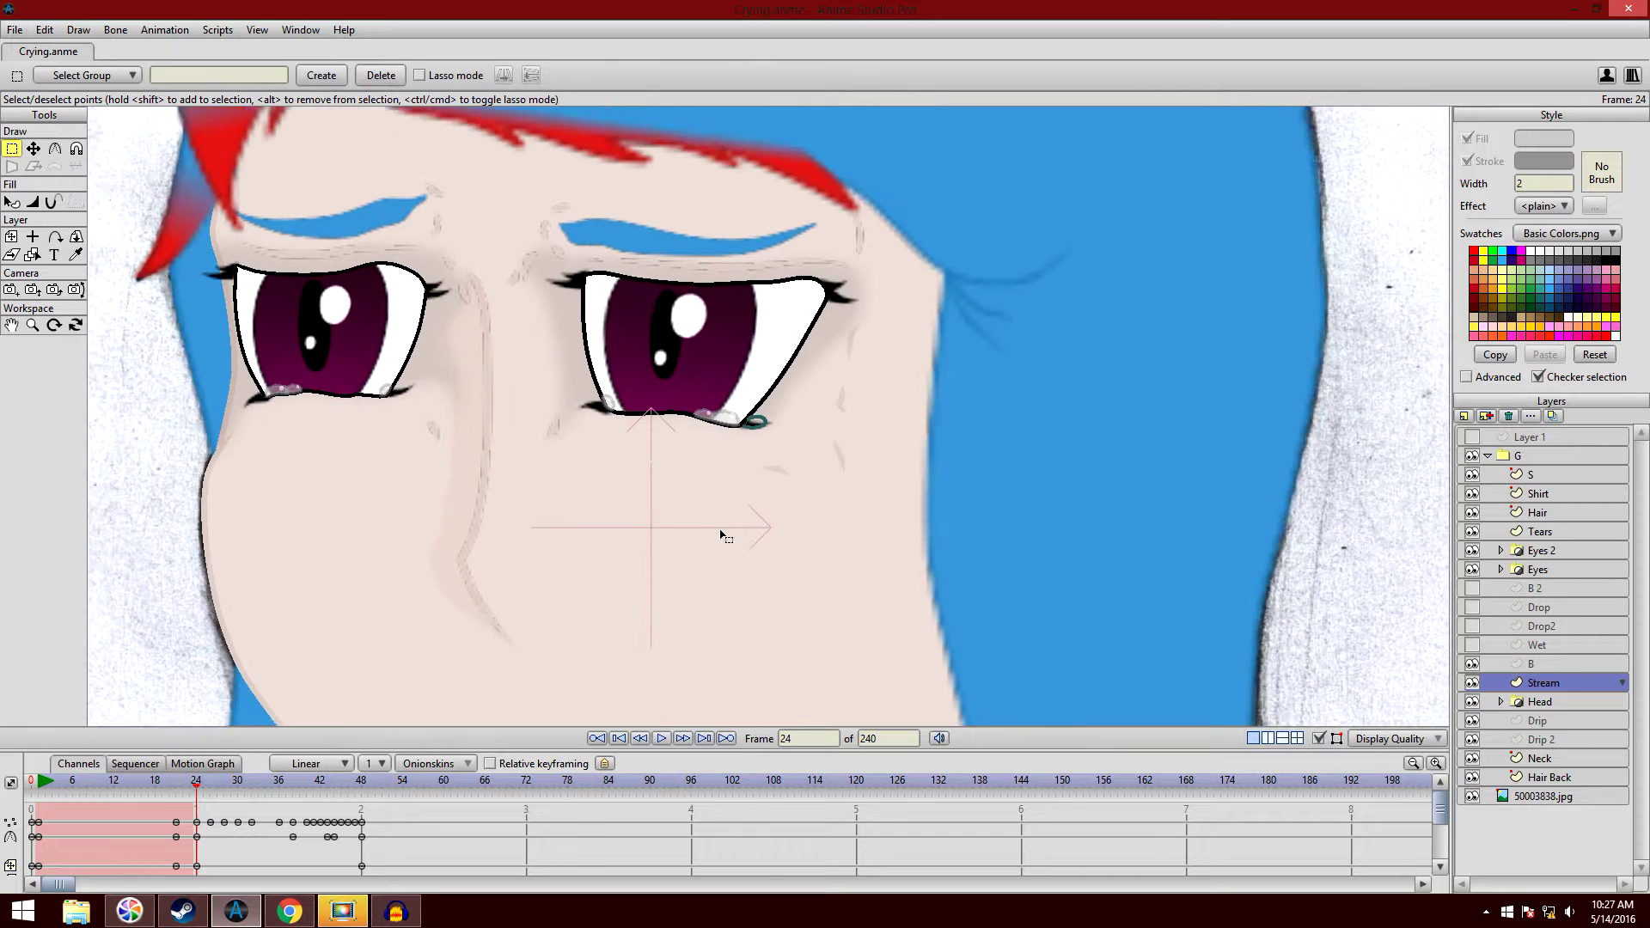
pyautogui.scroll(5, 722, 534)
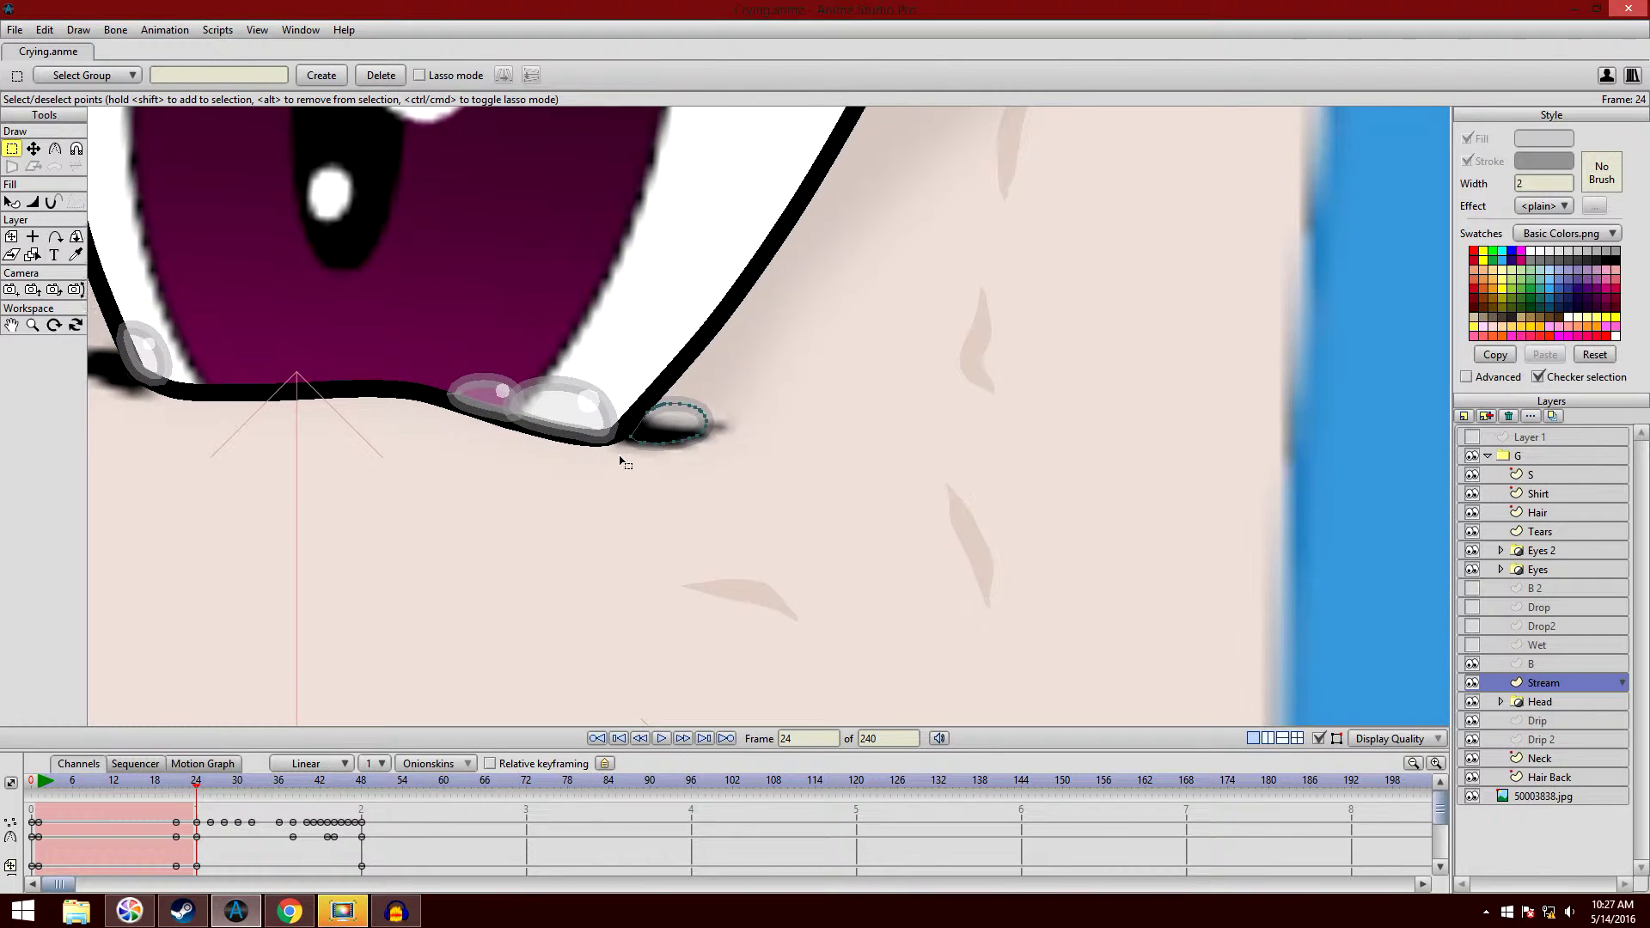
pyautogui.scroll(-3, 622, 461)
# - Scrub from frame 24 to frame 49 and view the full stream running down the face
pyautogui.moveTo(202, 789)
pyautogui.mouseDown()
pyautogui.moveTo(308, 791)
pyautogui.moveTo(229, 789)
pyautogui.moveTo(361, 819)
pyautogui.moveTo(296, 795)
pyautogui.moveTo(386, 795)
pyautogui.moveTo(208, 796)
pyautogui.moveTo(368, 799)
pyautogui.mouseUp()
pyautogui.scroll(-2, 580, 247)
pyautogui.scroll(-2, 450, 662)
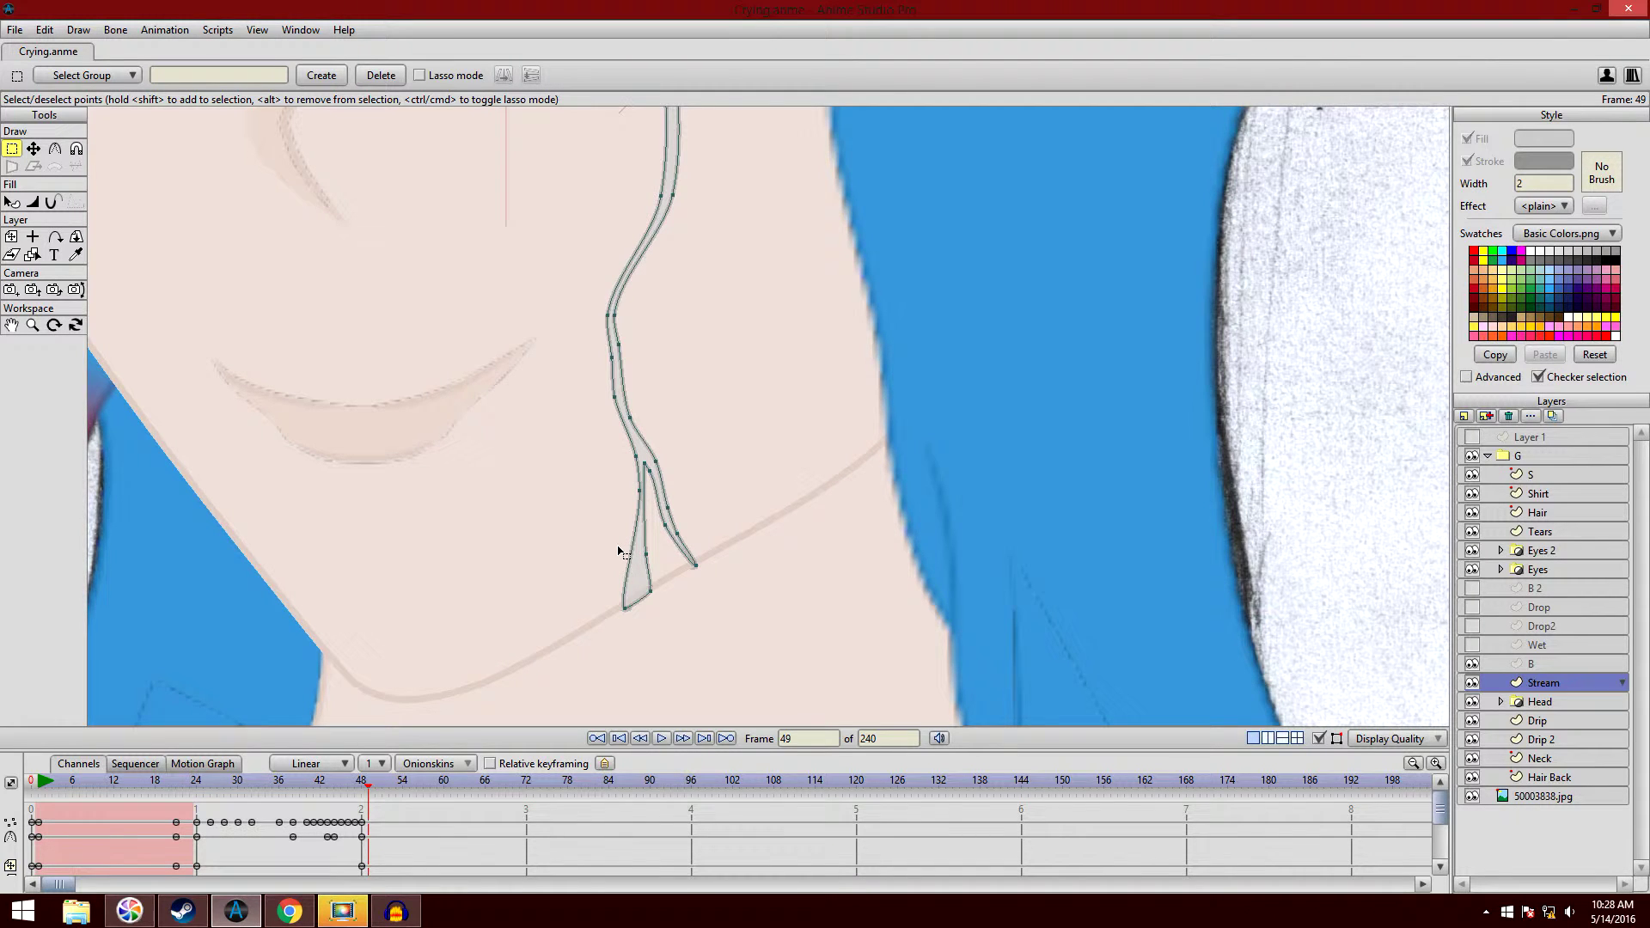
pyautogui.moveTo(717, 302); pyautogui.dragTo(859, 568)
pyautogui.scroll(-3, 669, 321)
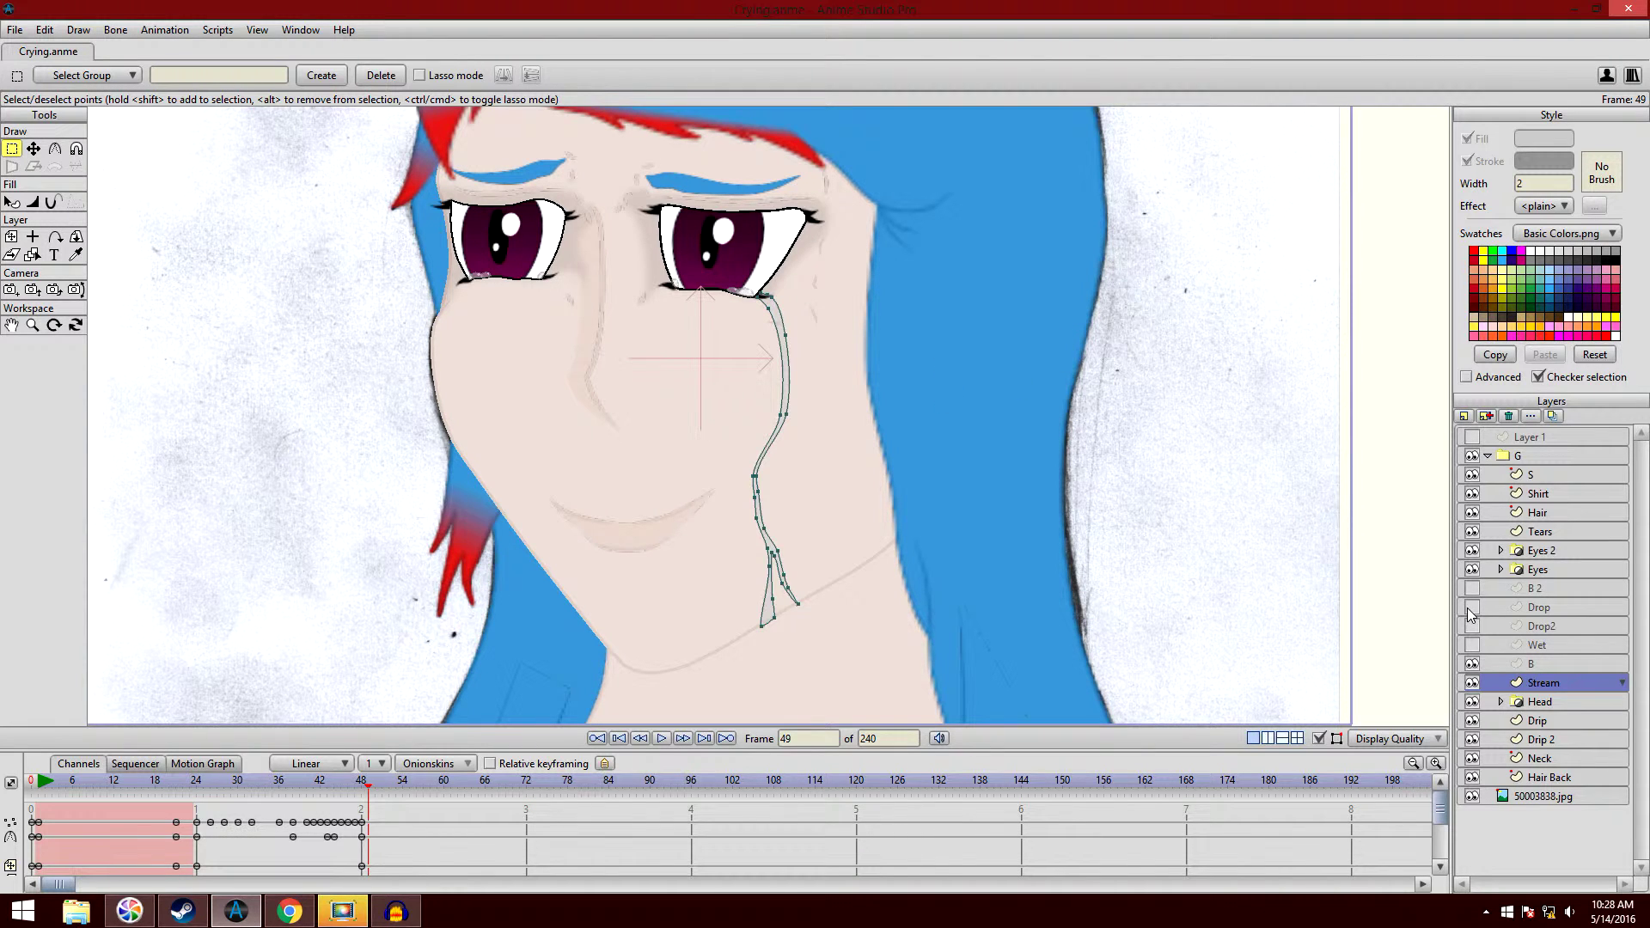
# - Hide the Drip and Drip 2 layers and play the animation from frame 24 to review the stream alone
pyautogui.click(1472, 721)
pyautogui.click(1472, 739)
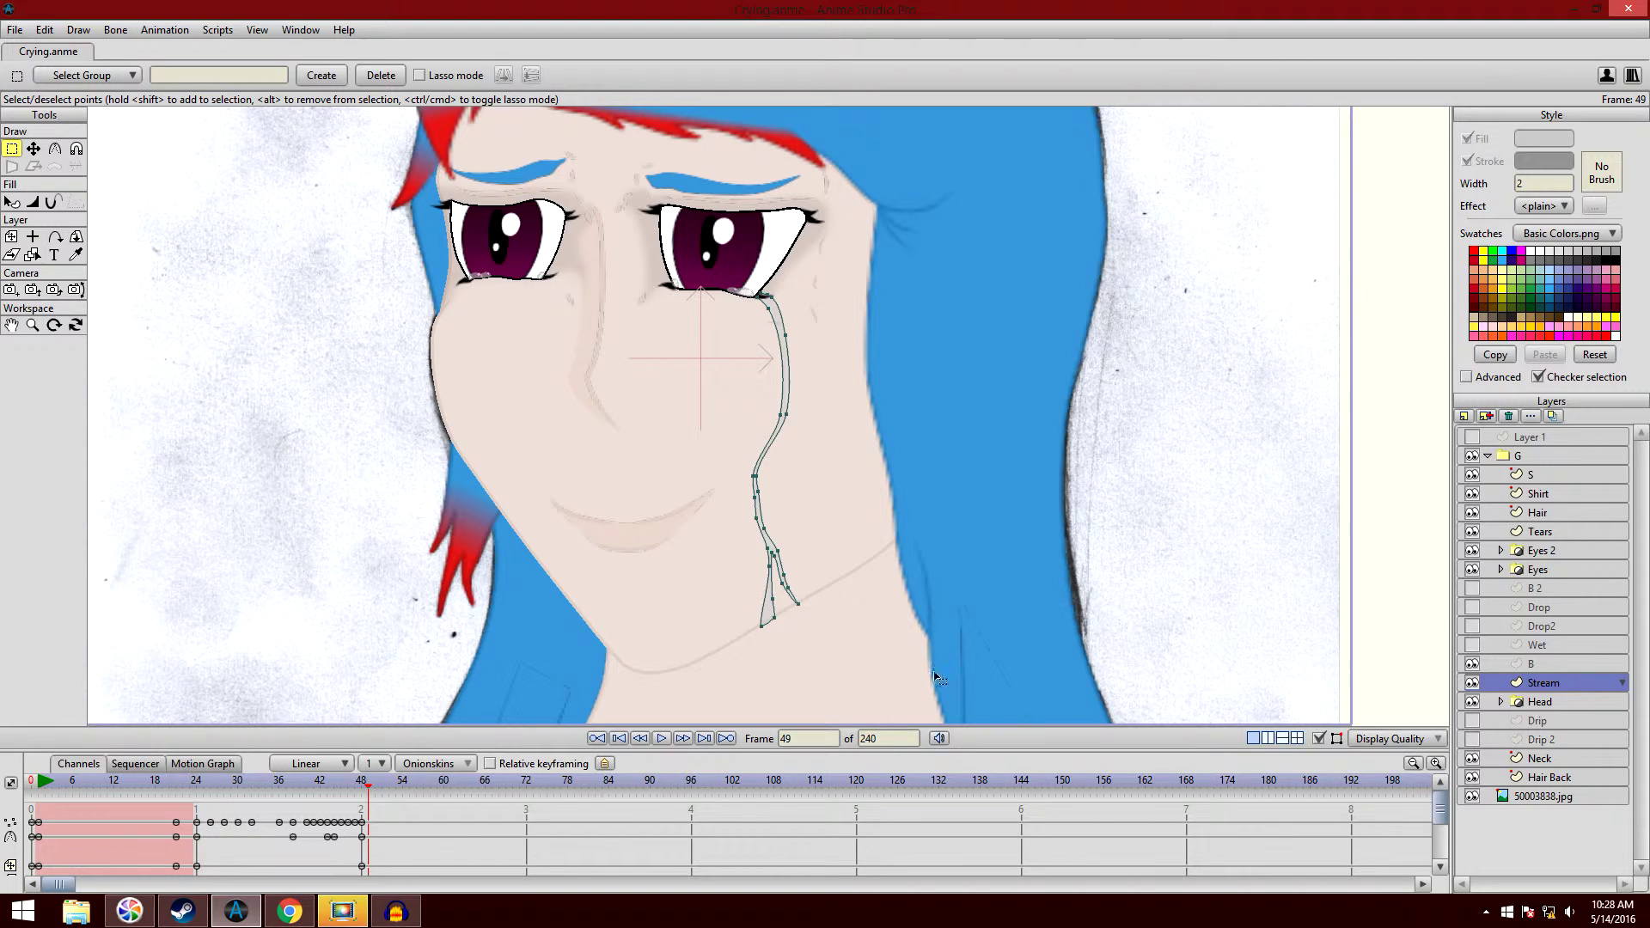
pyautogui.click(197, 785)
pyautogui.click(74, 255)
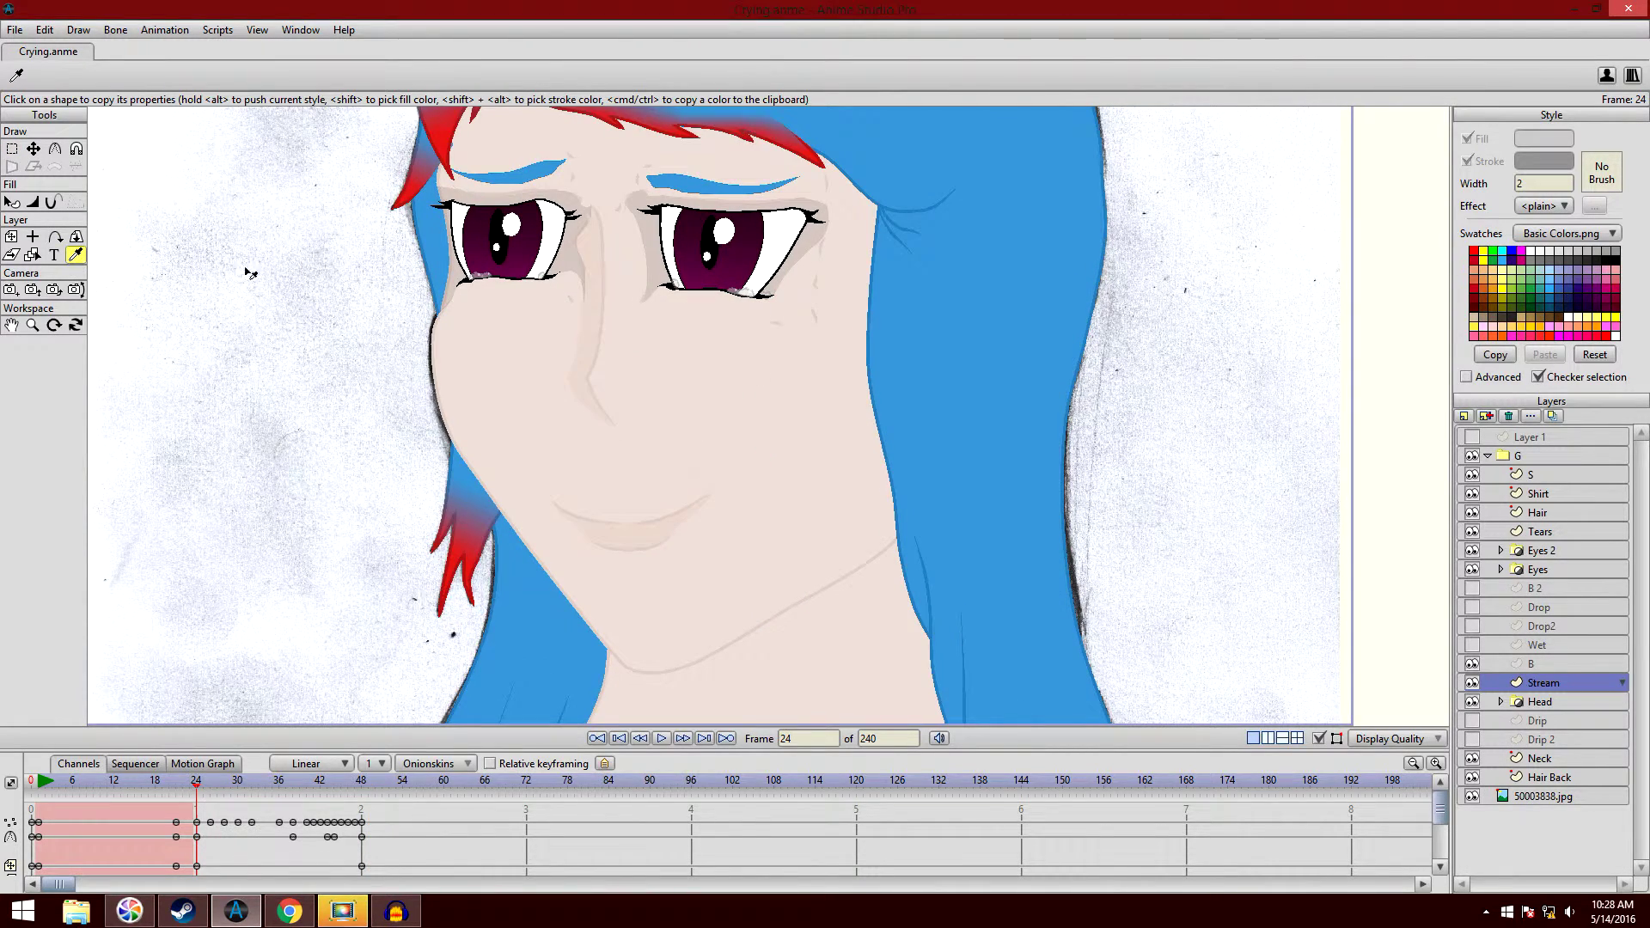
pyautogui.scroll(2, 331, 287)
pyautogui.click(661, 739)
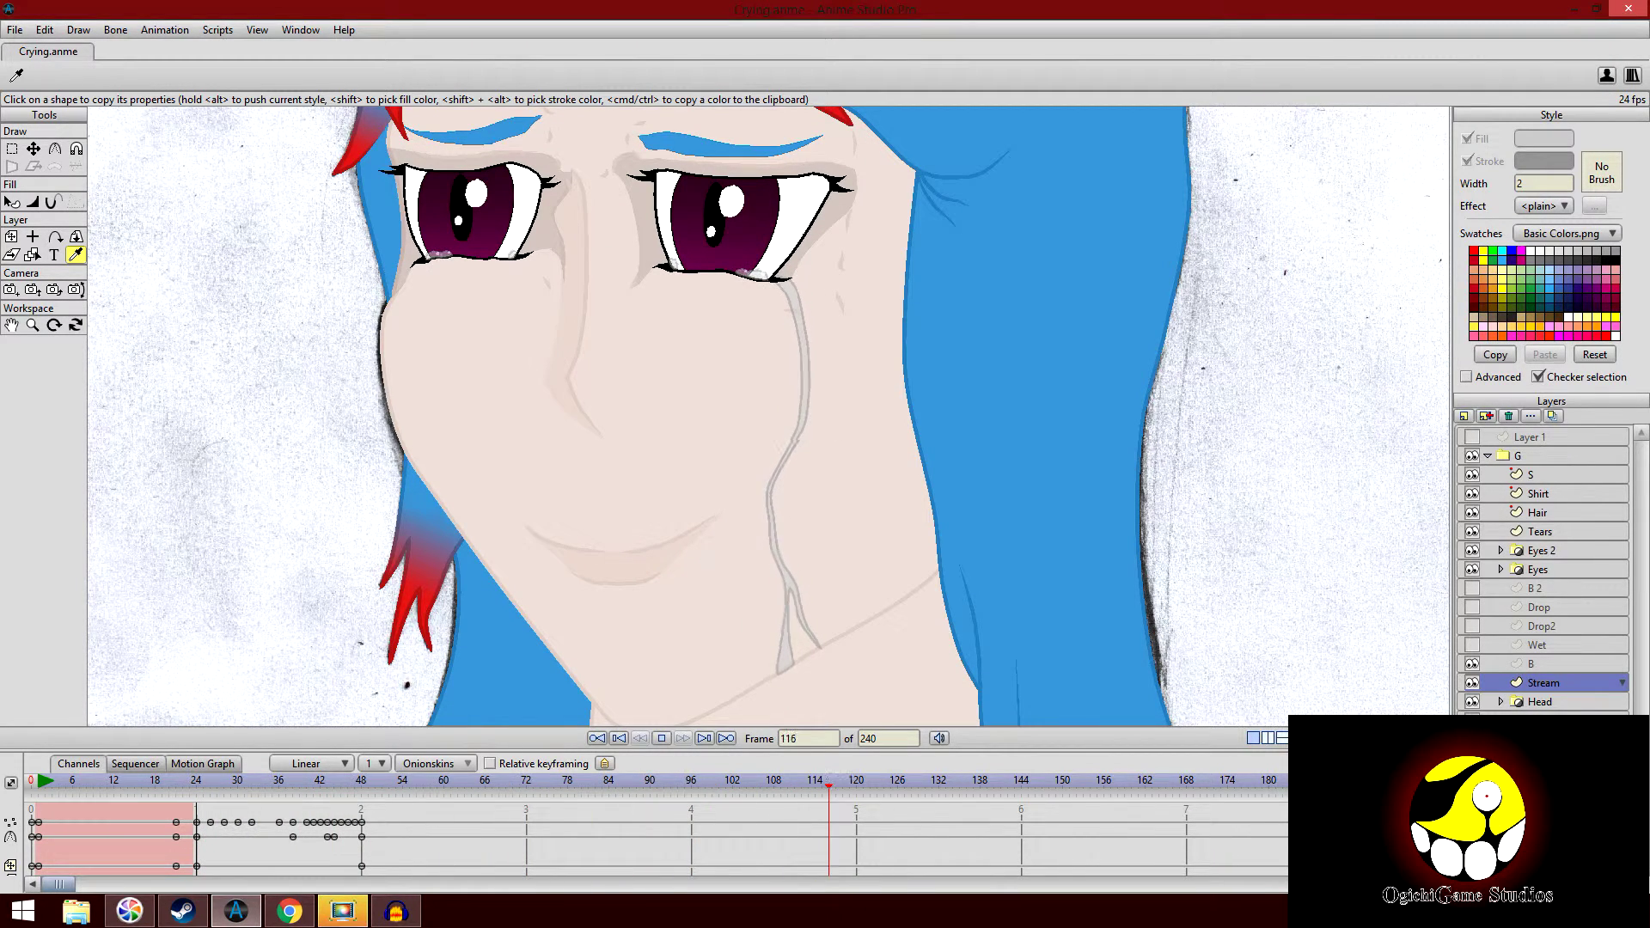
pyautogui.click(661, 738)
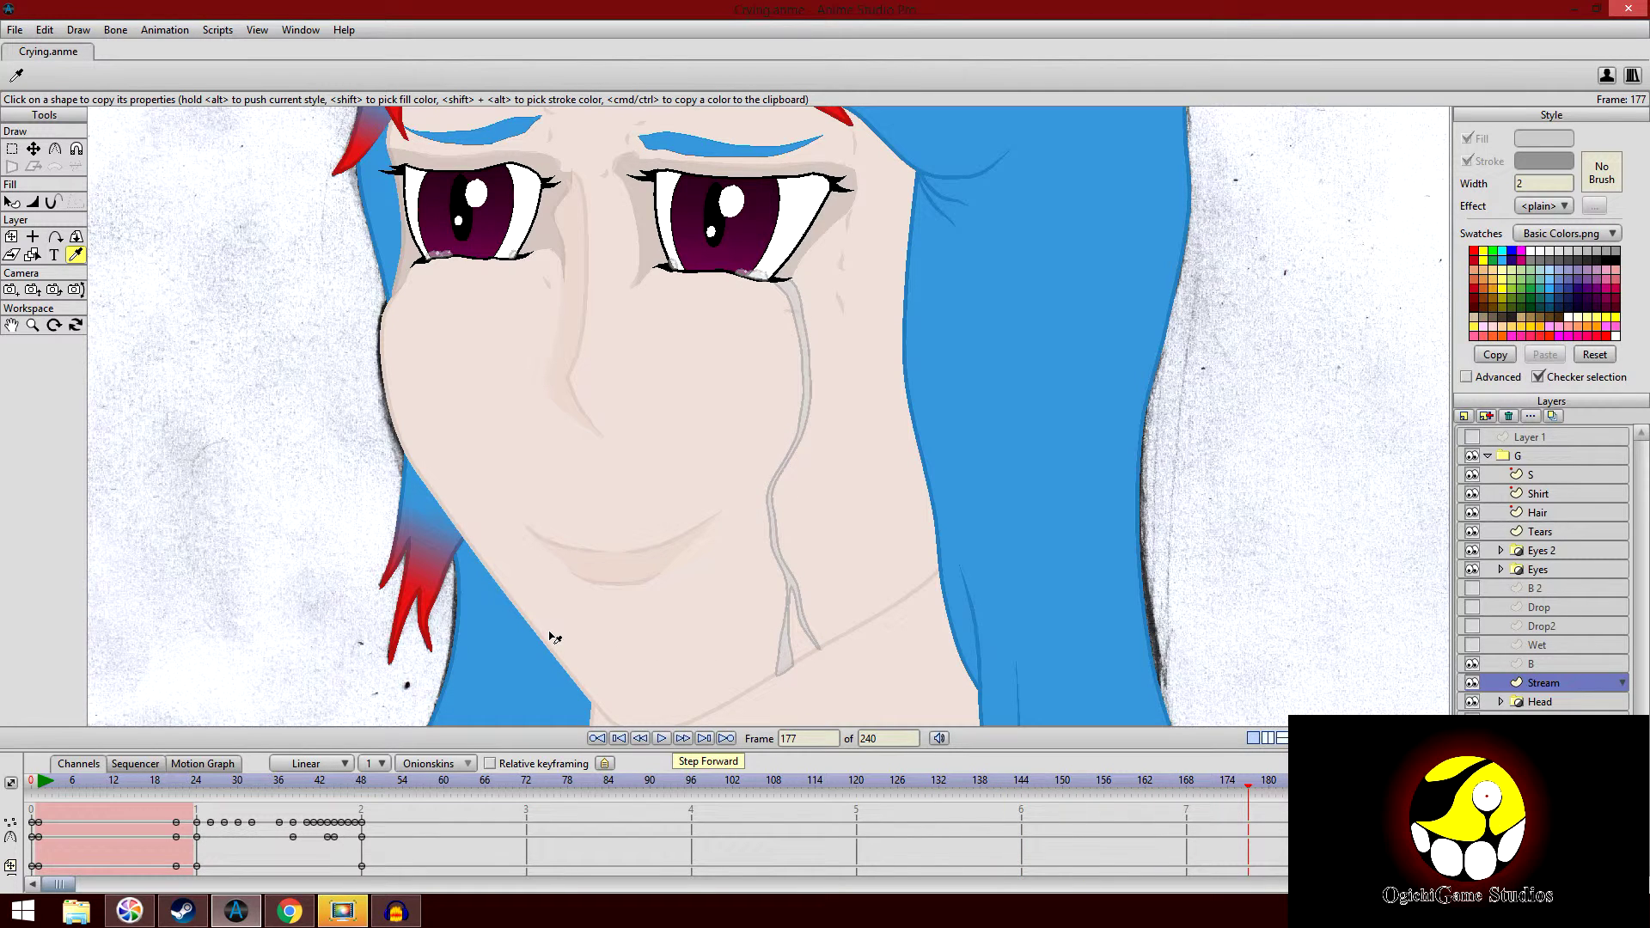
# - Replay the animation from frame 24 without the drips, stop it and return to frame 24
pyautogui.click(196, 783)
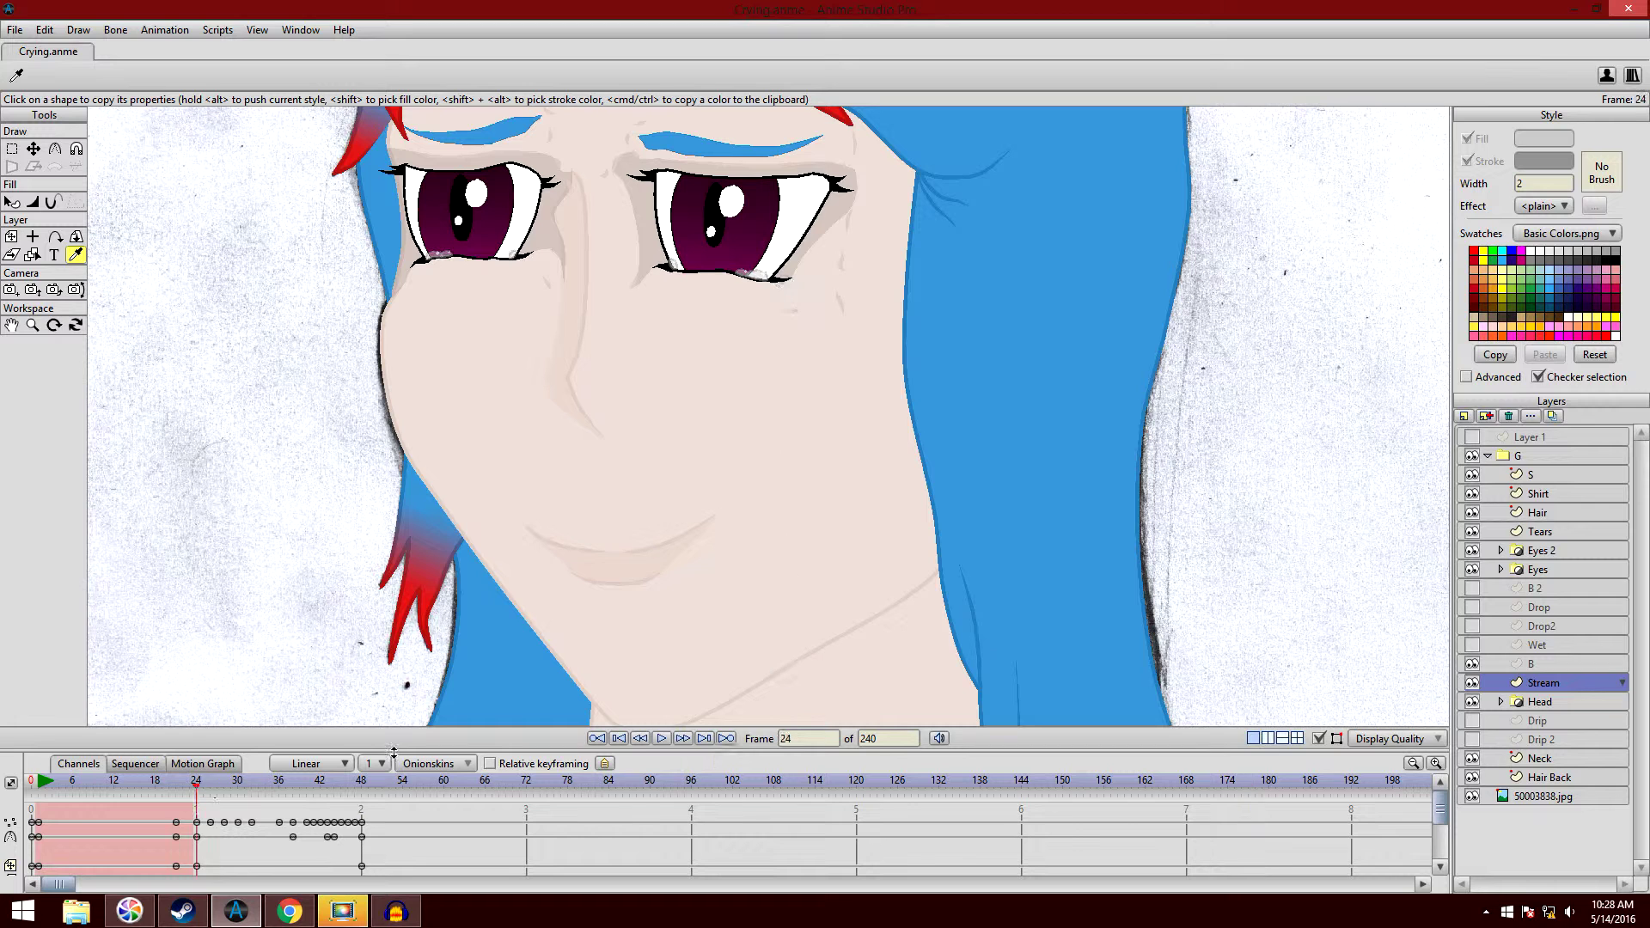
pyautogui.click(662, 739)
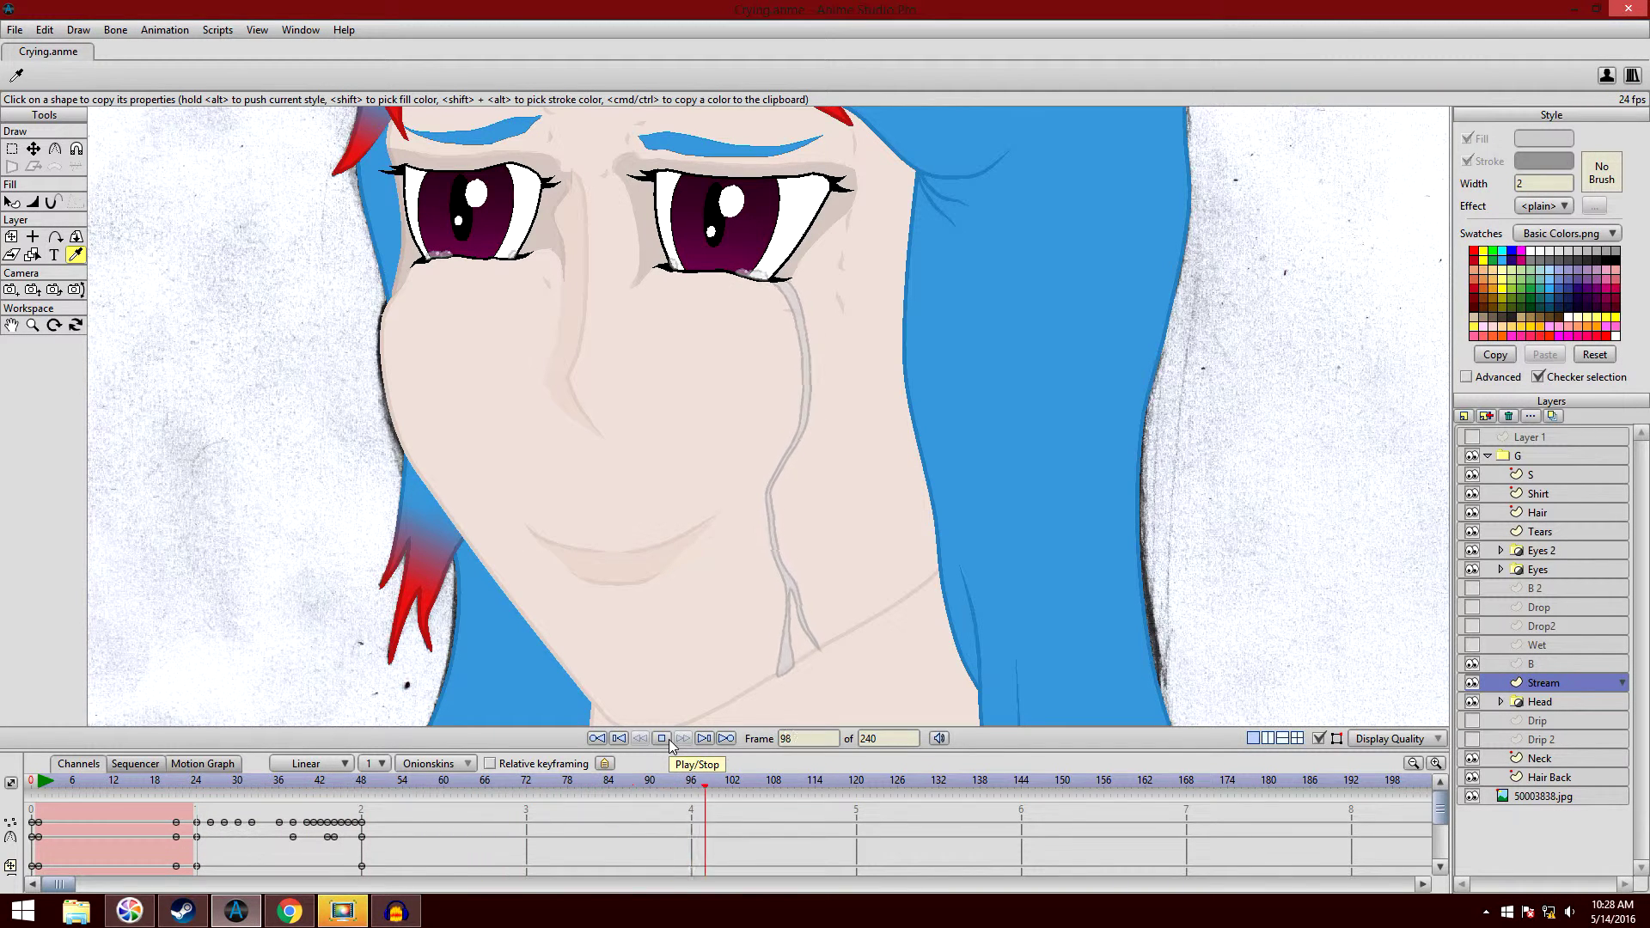
pyautogui.click(663, 741)
pyautogui.click(197, 780)
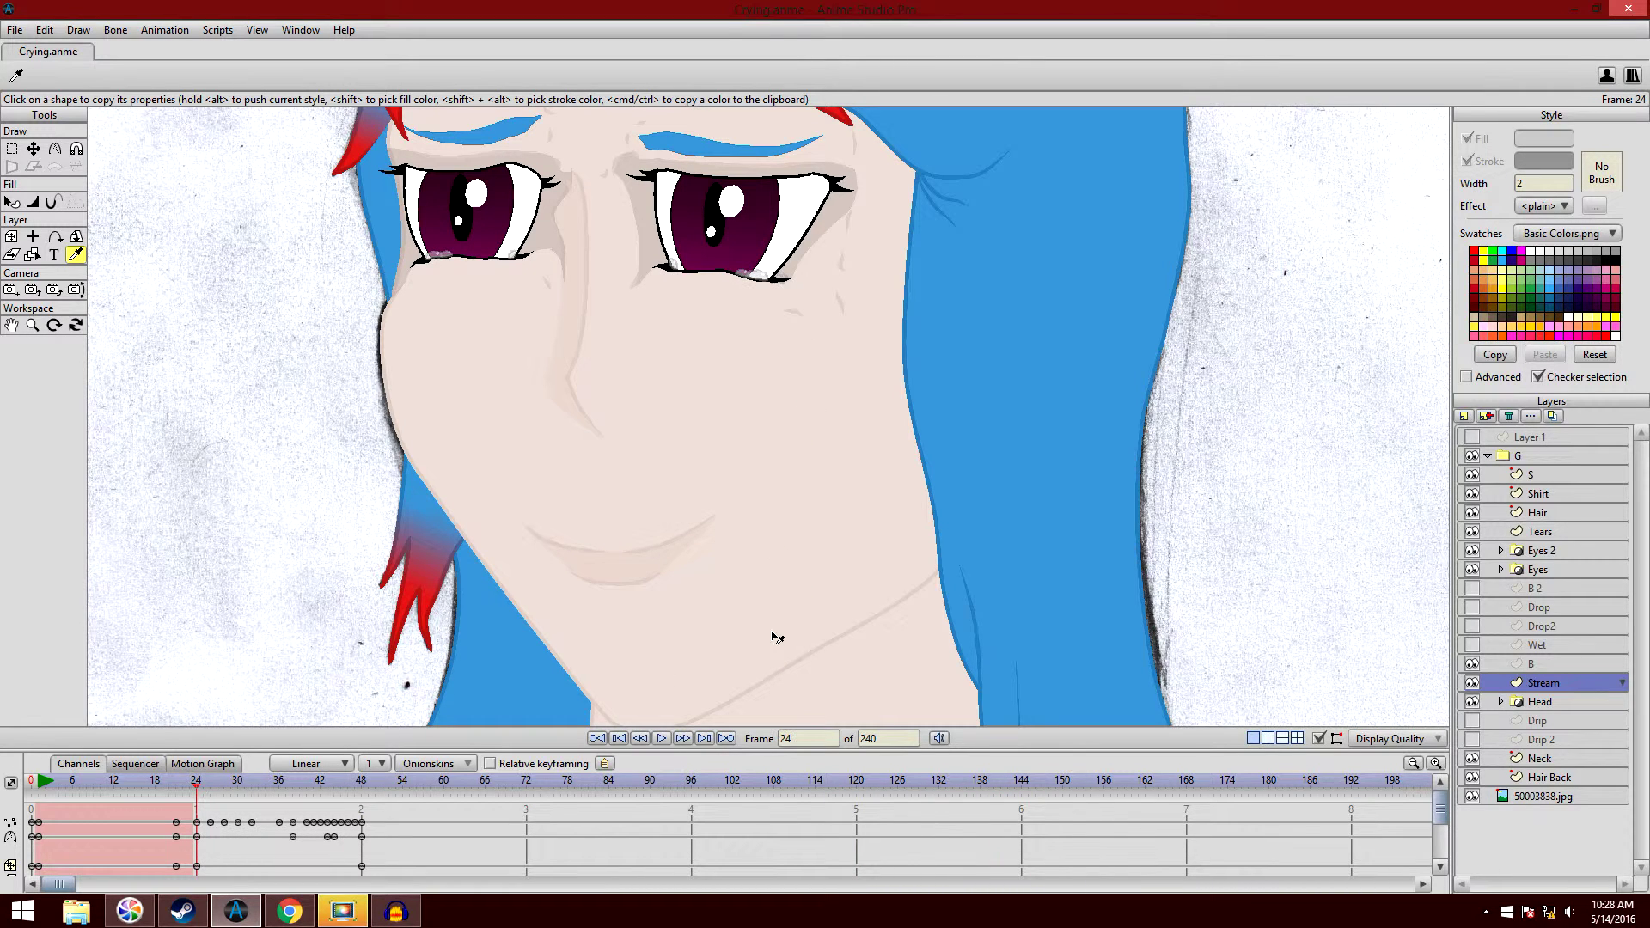
# - Show the Drip and Drip 2 layers again and scrub the timeline to frame 48
pyautogui.click(1473, 721)
pyautogui.click(1474, 739)
pyautogui.moveTo(667, 545); pyautogui.dragTo(637, 519)
pyautogui.moveTo(247, 792); pyautogui.dragTo(363, 805)
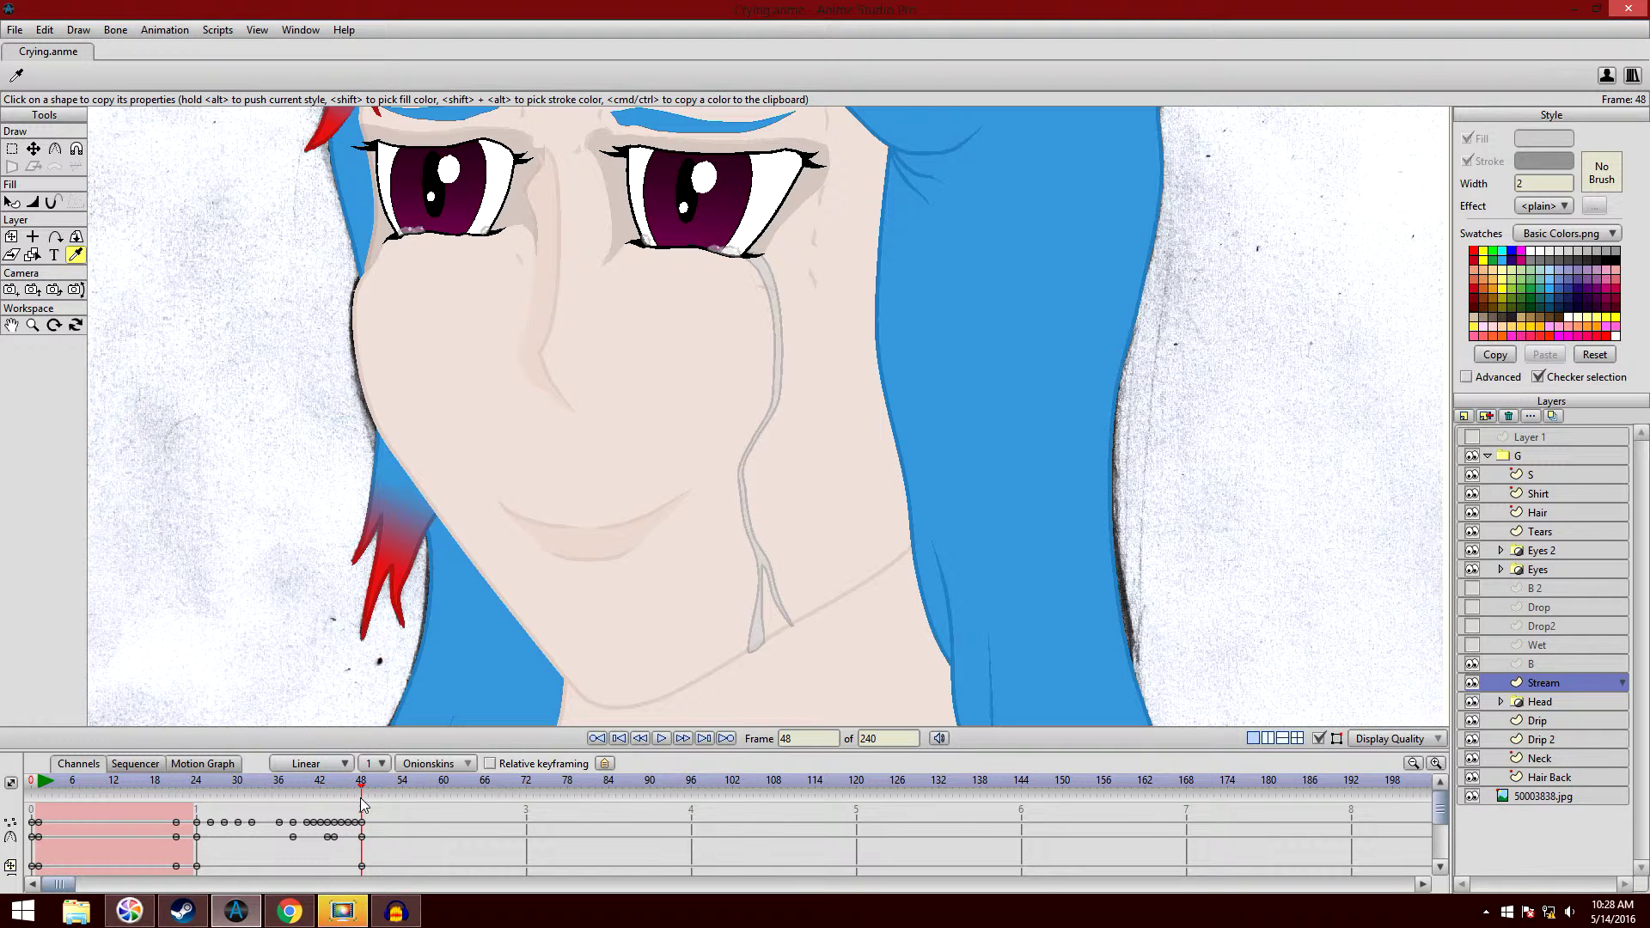
# - Examine at frame 48 how the two forked ends of the stream meet the jawline
pyautogui.scroll(5, 679, 354)
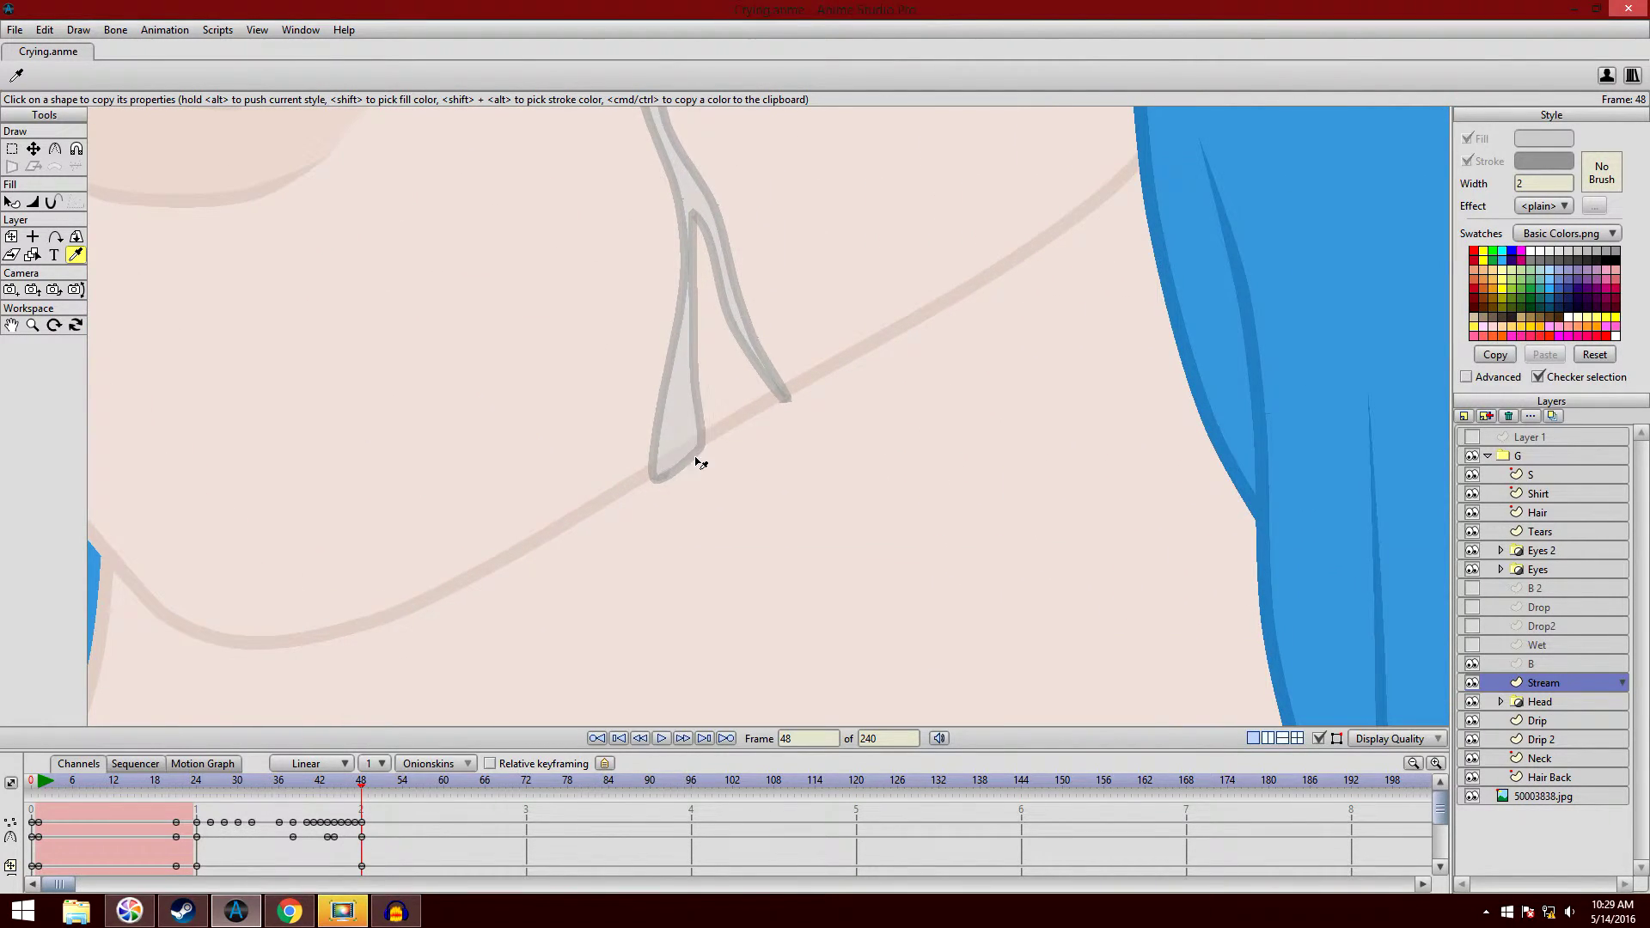
pyautogui.scroll(1, 720, 408)
pyautogui.scroll(-6, 720, 409)
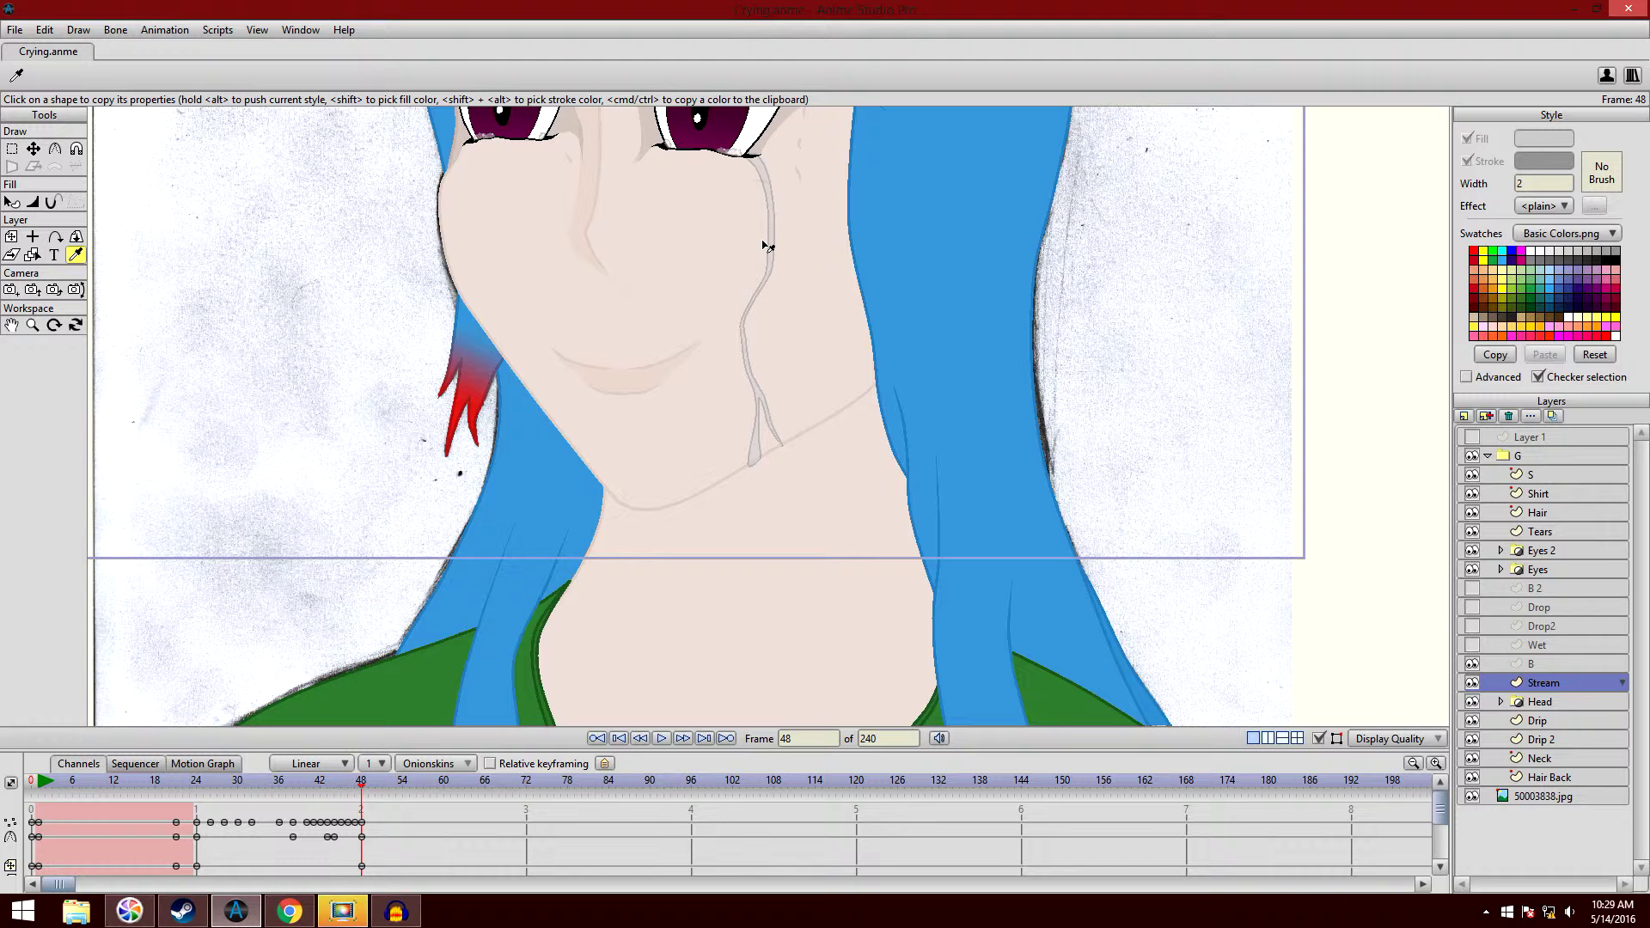
pyautogui.scroll(1, 810, 136)
pyautogui.scroll(1, 806, 176)
pyautogui.scroll(3, 772, 232)
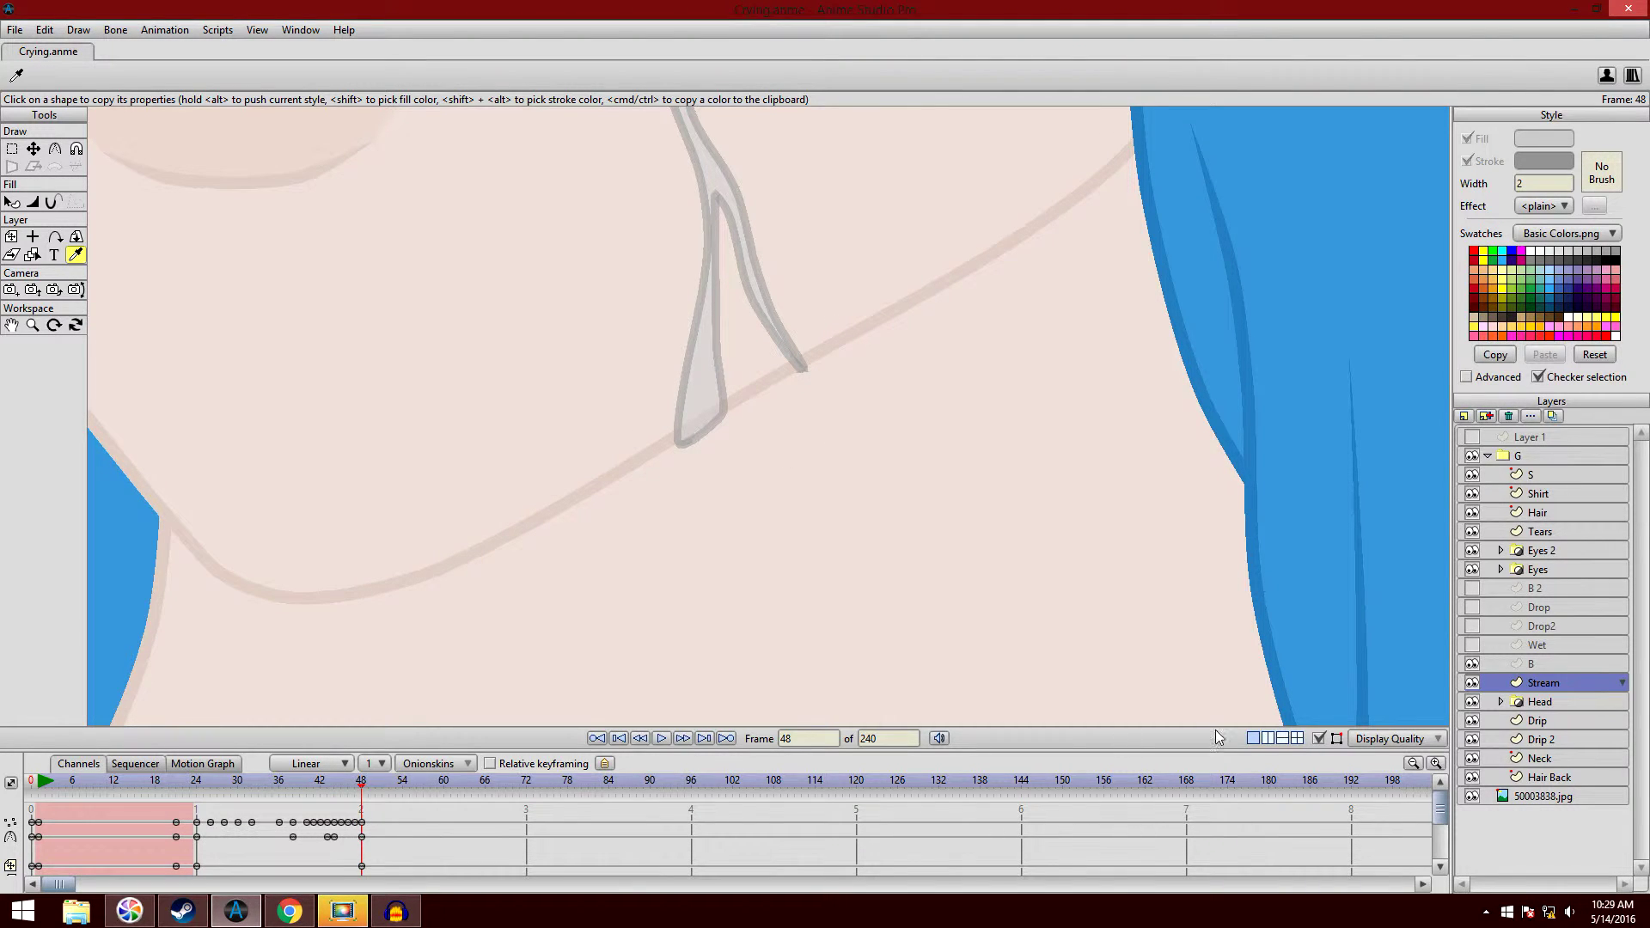
# - Select the Drip layer and scrub from frame 48 past frame 54 to frame 104 to follow the drips along the jaw
pyautogui.click(1547, 720)
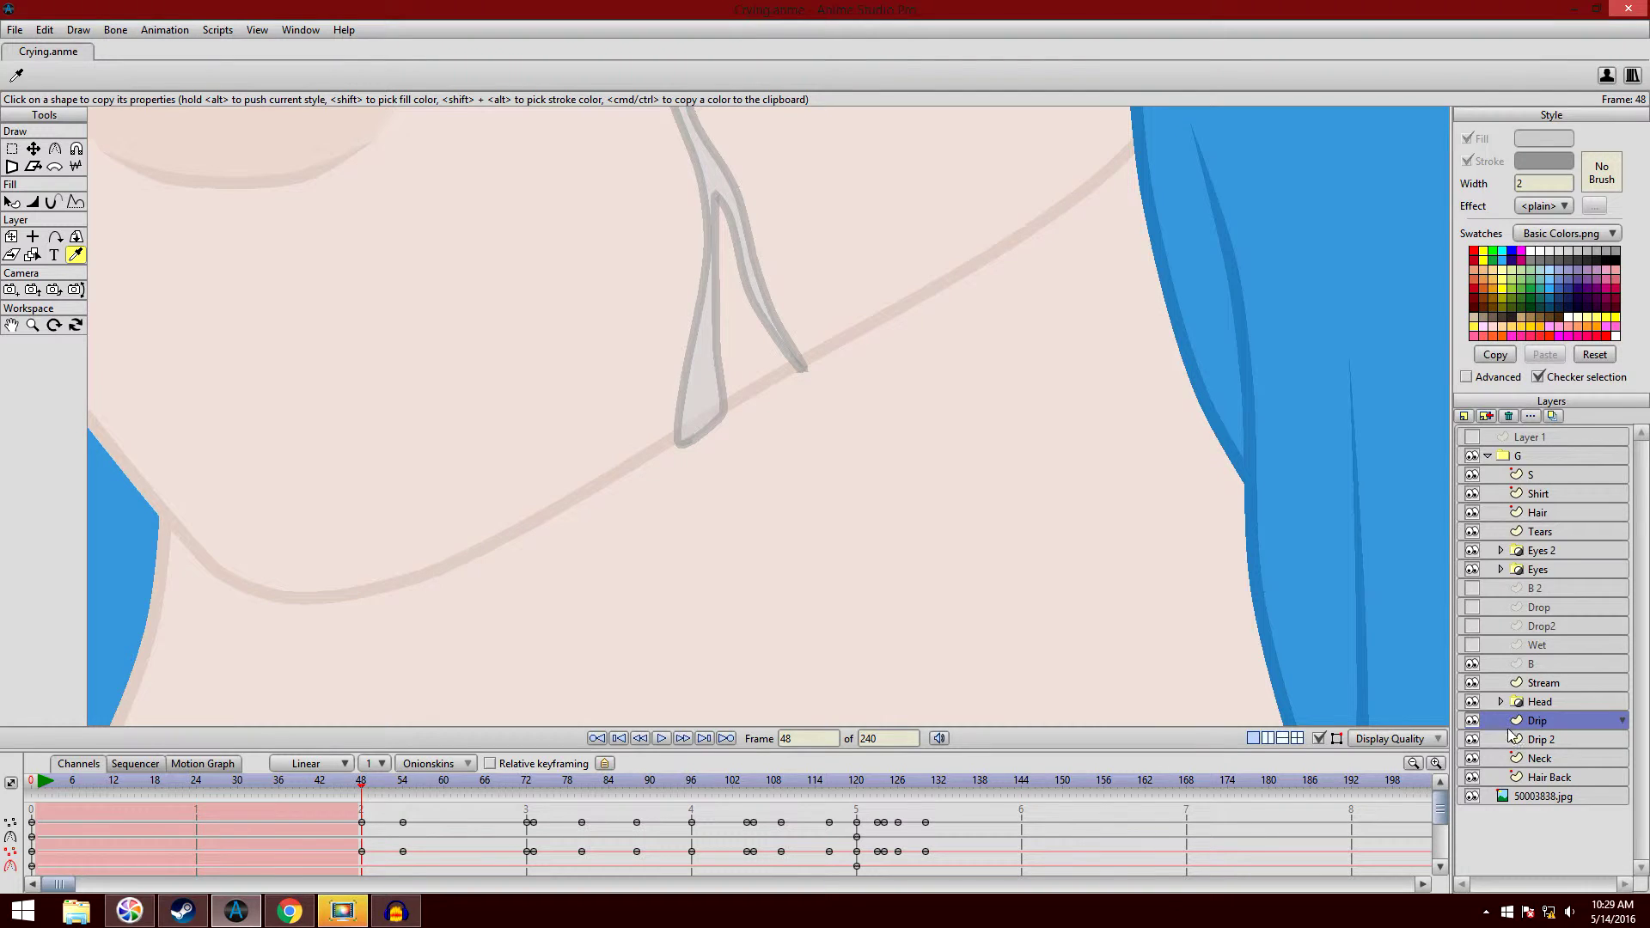
pyautogui.click(389, 795)
pyautogui.moveTo(390, 795); pyautogui.dragTo(403, 795)
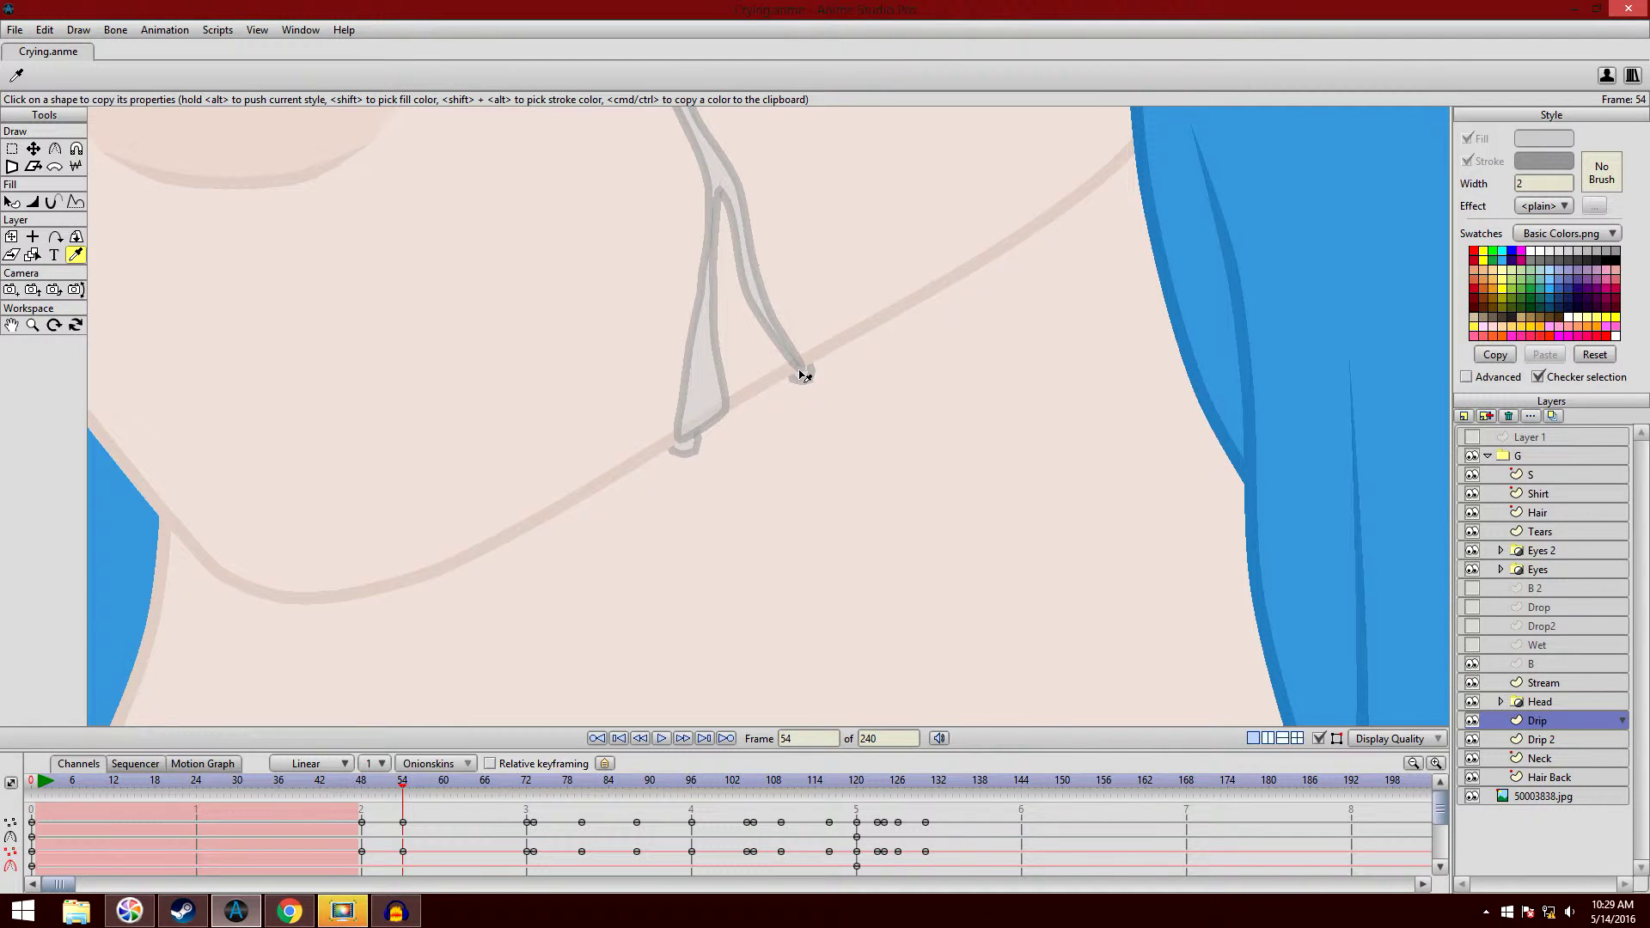
pyautogui.moveTo(401, 789)
pyautogui.mouseDown()
pyautogui.moveTo(375, 789)
pyautogui.moveTo(426, 793)
pyautogui.moveTo(406, 789)
pyautogui.mouseUp()
pyautogui.moveTo(405, 789); pyautogui.dragTo(747, 836)
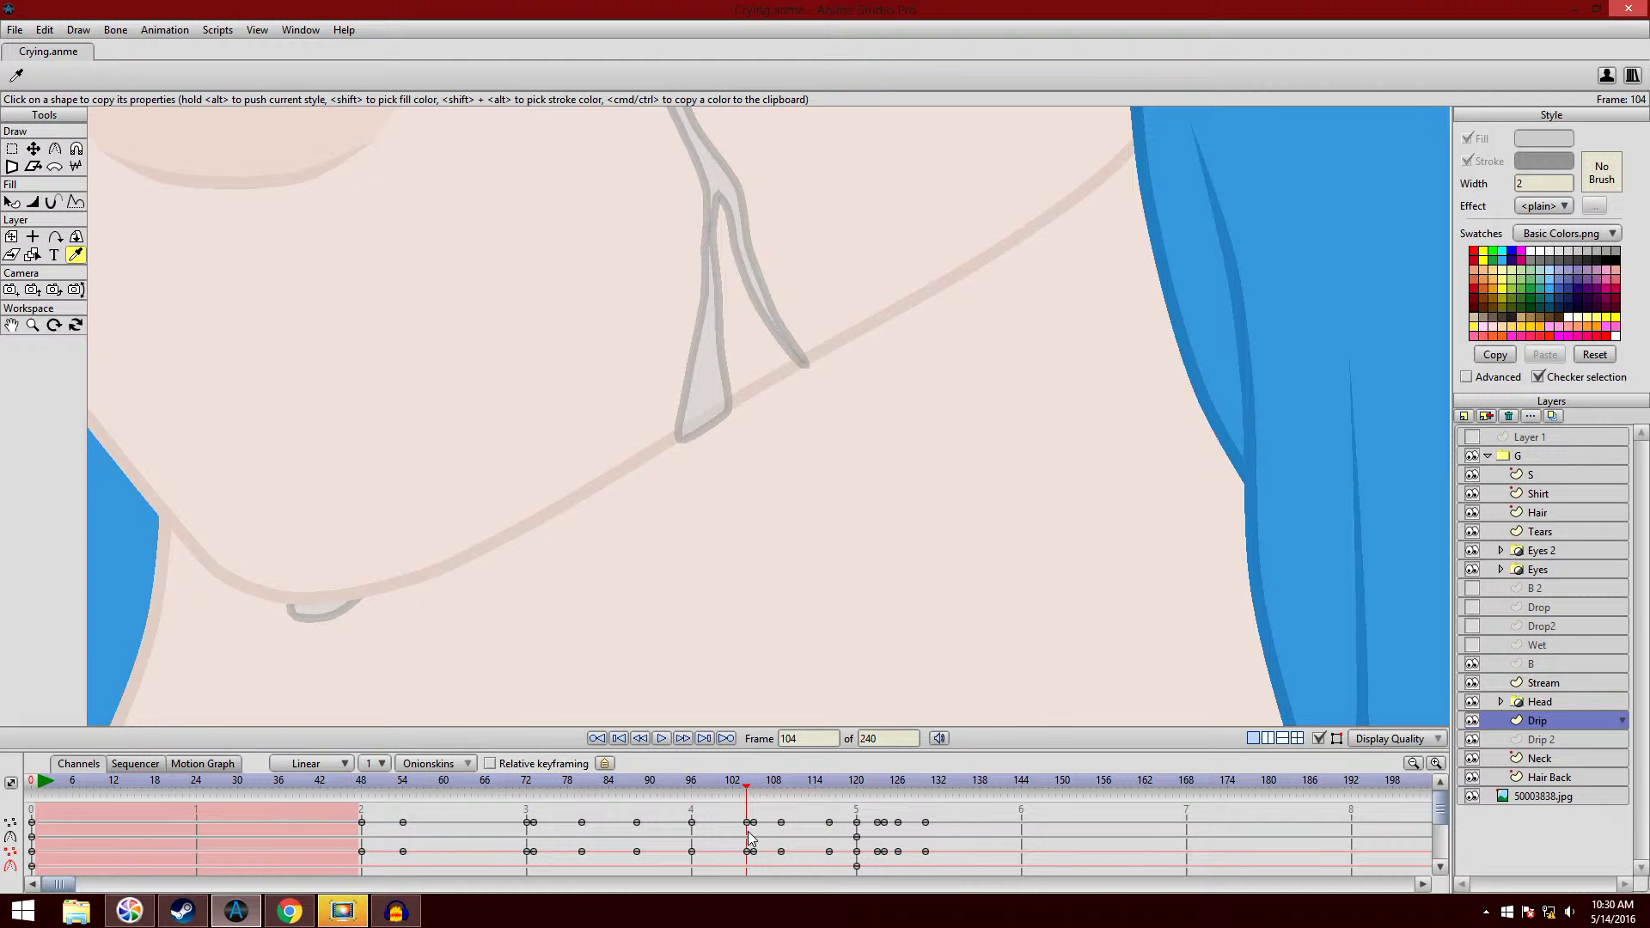
# - Examine the drip under the chin at frame 104, and scrub to frame 117 to see it hang down
pyautogui.moveTo(417, 540); pyautogui.dragTo(685, 483)
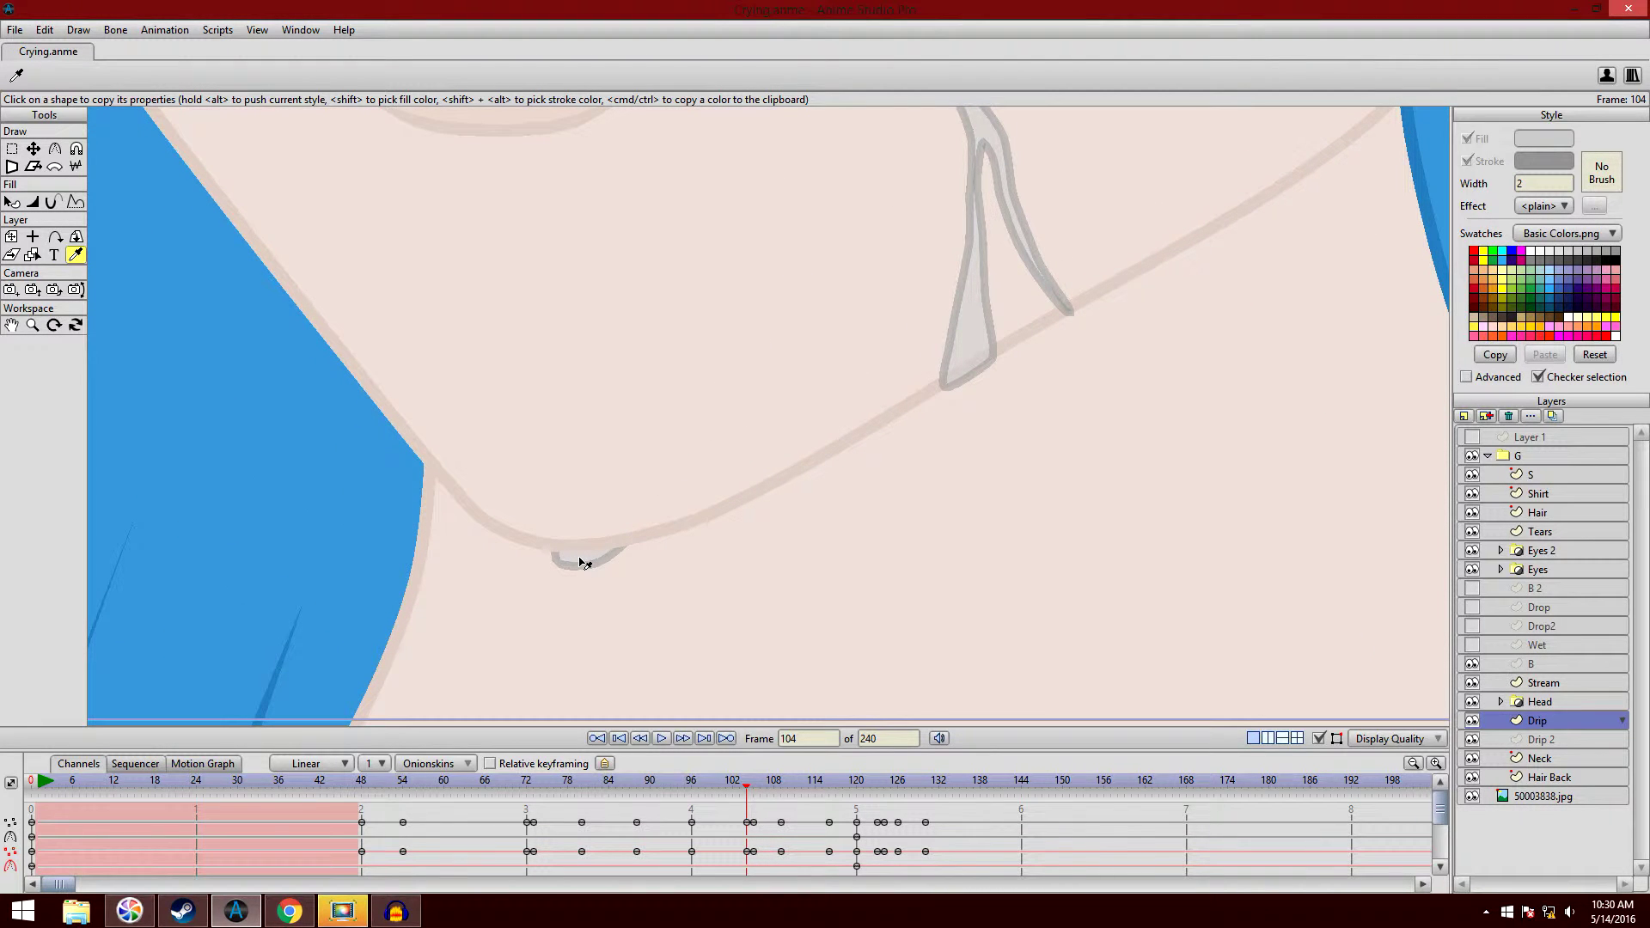
pyautogui.moveTo(601, 545); pyautogui.dragTo(737, 481)
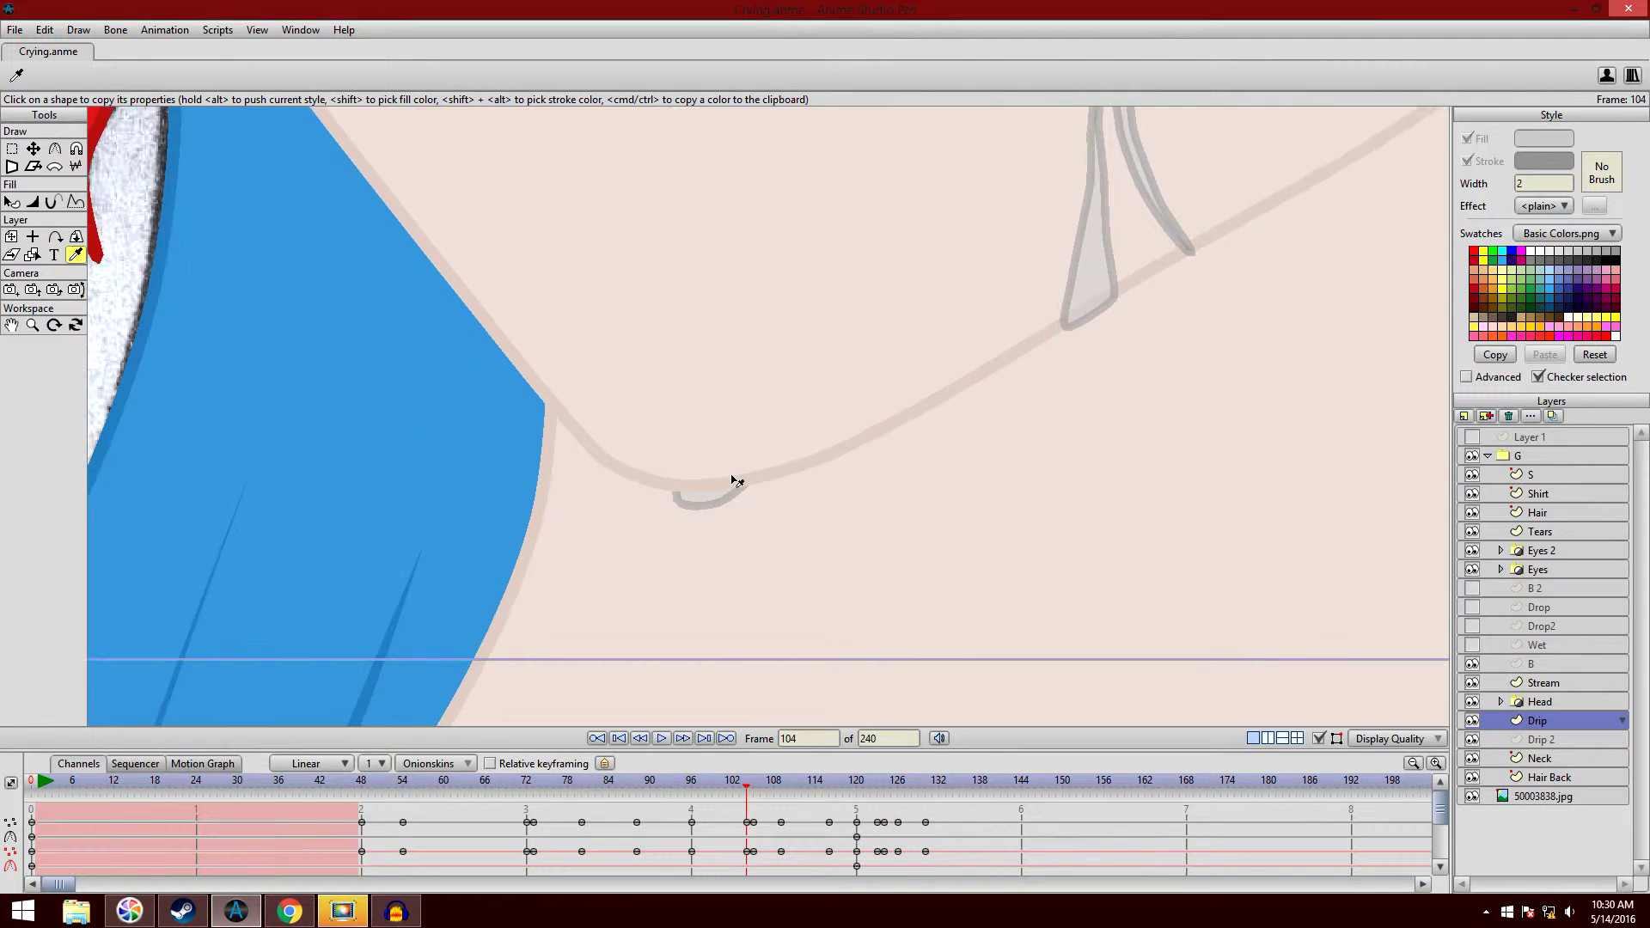
pyautogui.scroll(-3, 736, 482)
pyautogui.moveTo(740, 376)
pyautogui.mouseDown()
pyautogui.moveTo(740, 457)
pyautogui.moveTo(728, 391)
pyautogui.mouseUp()
pyautogui.scroll(3, 740, 456)
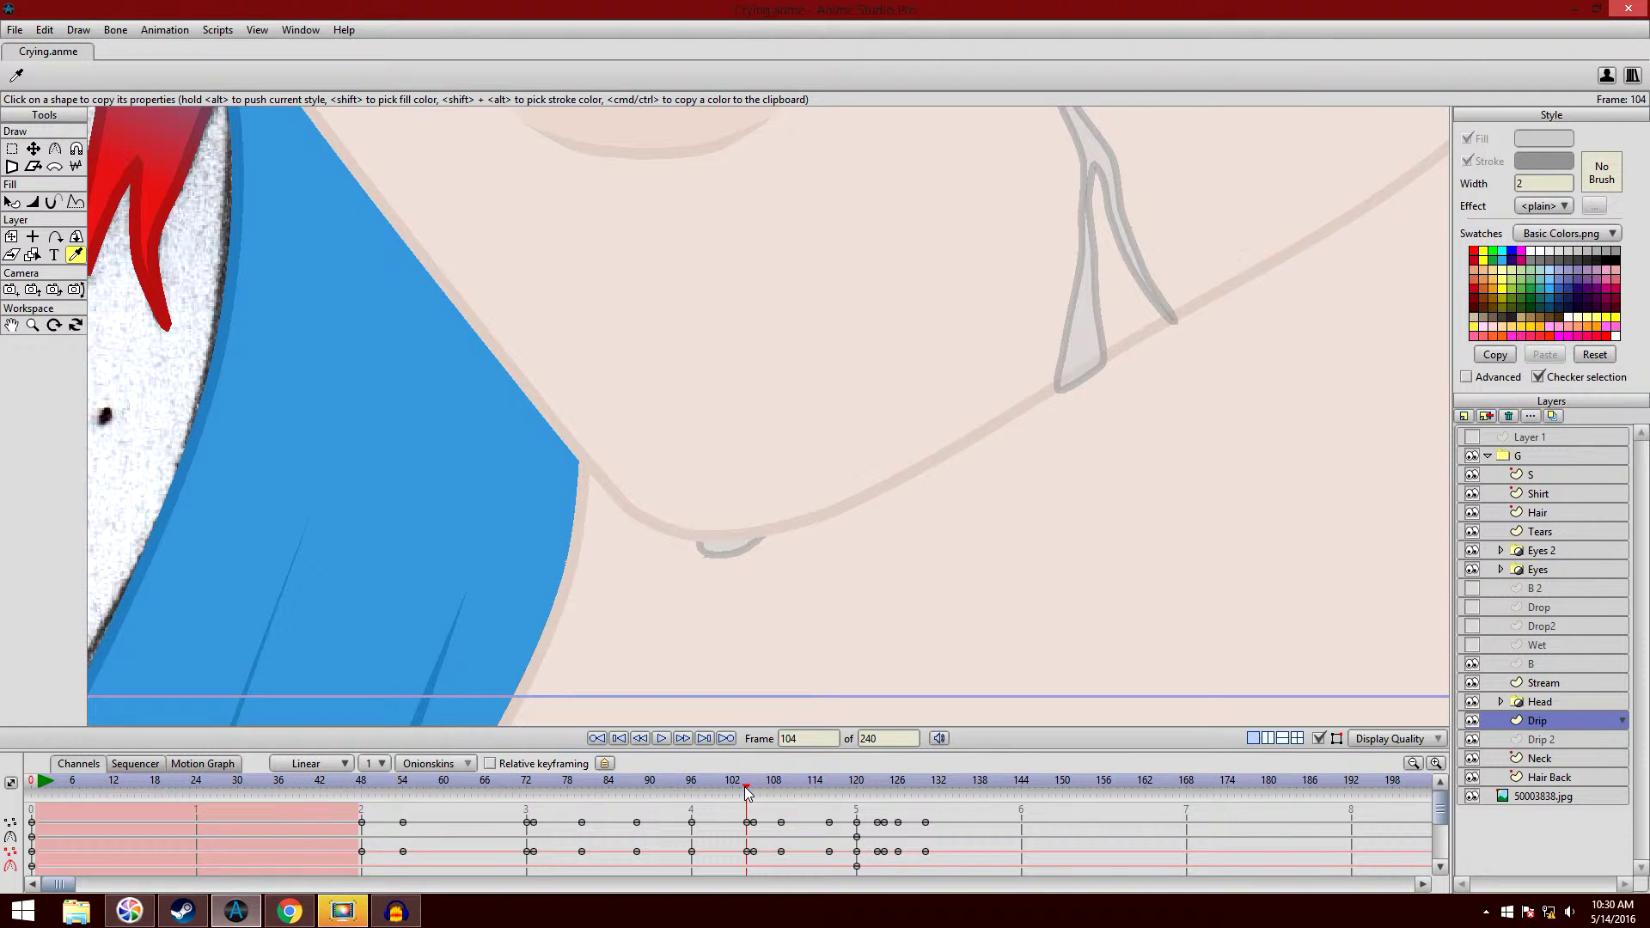
pyautogui.moveTo(748, 792); pyautogui.dragTo(833, 821)
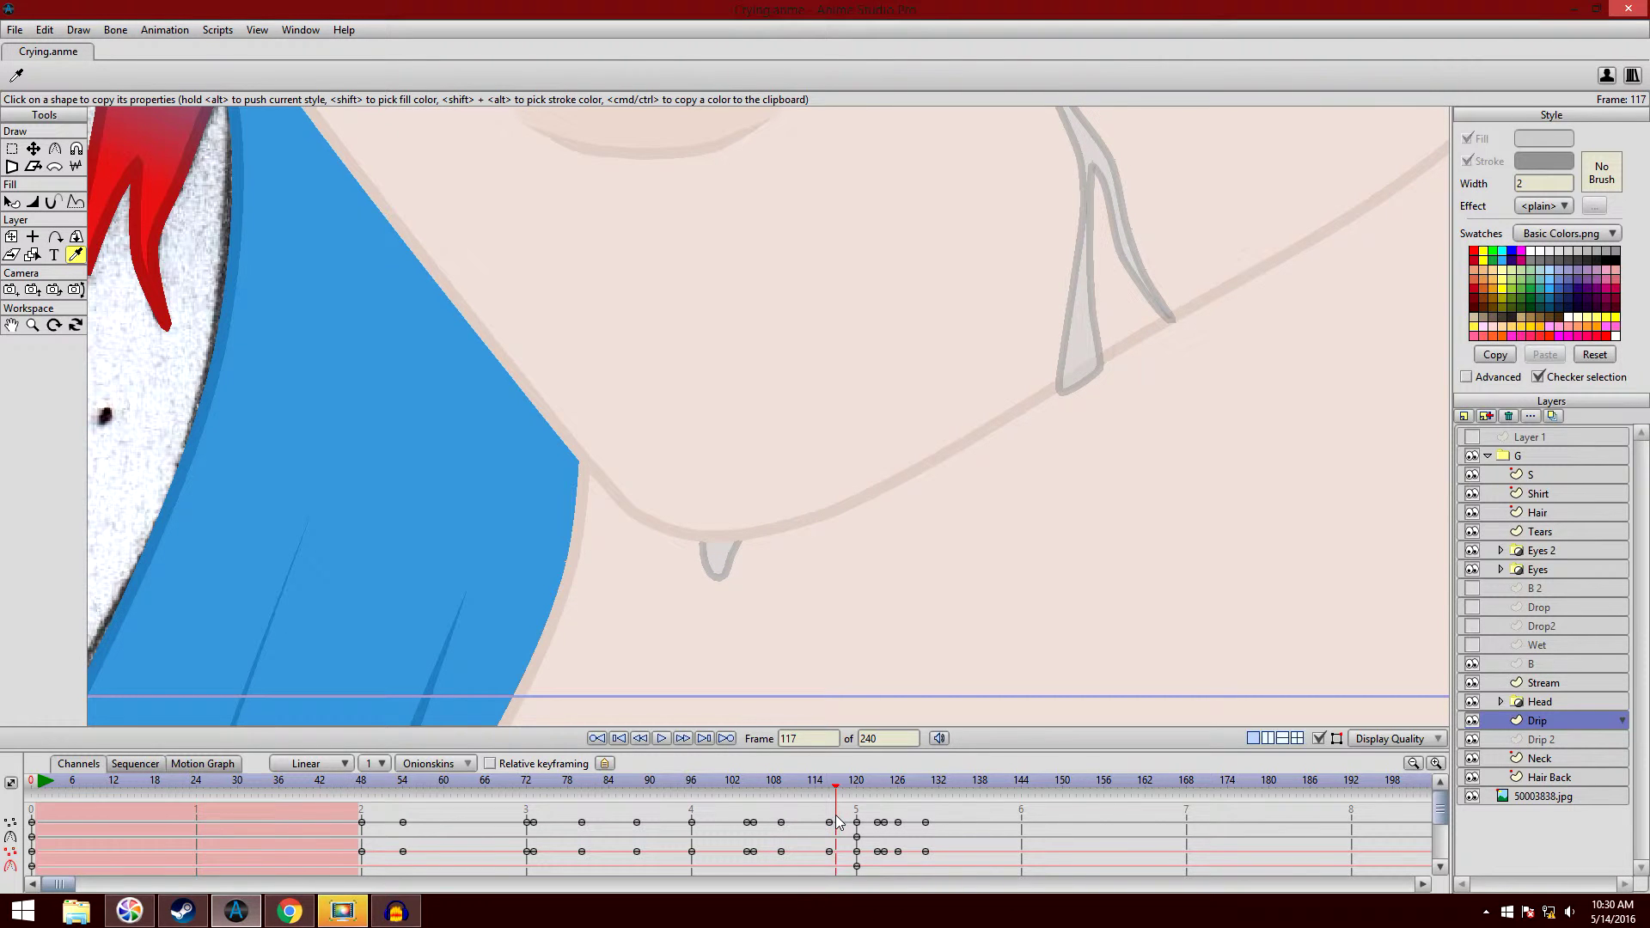
# - Select the Drip 2 layer and scrub from frame 72 to frame 120 to review its keyframes and motion
pyautogui.click(1542, 739)
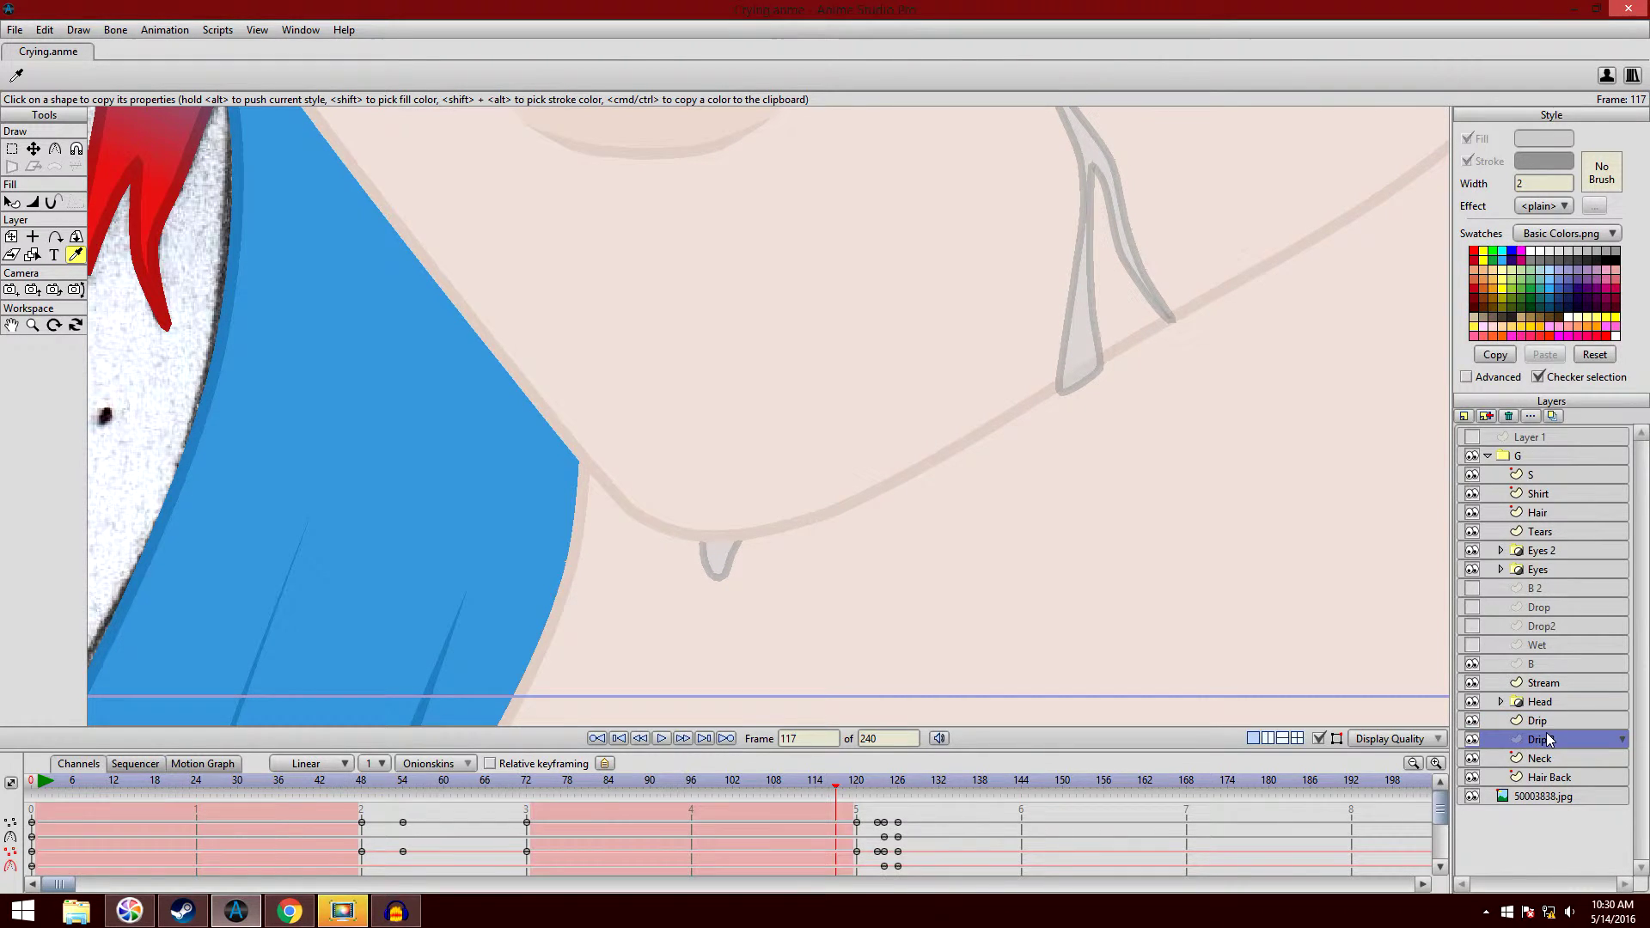
pyautogui.click(527, 784)
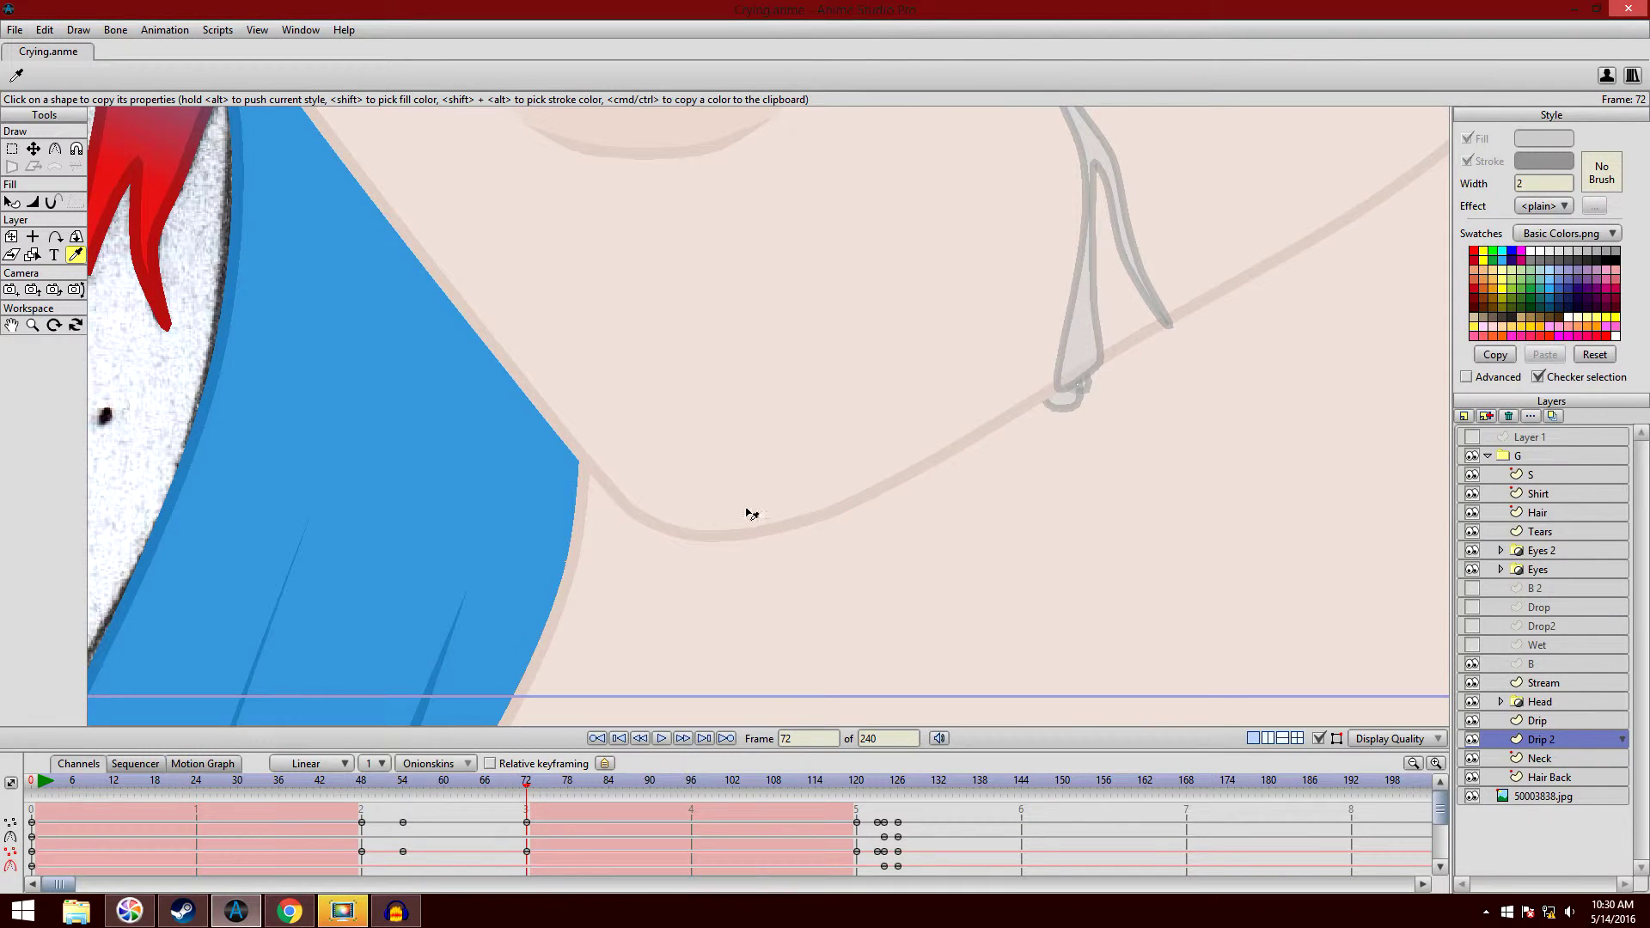
pyautogui.moveTo(528, 784); pyautogui.dragTo(859, 777)
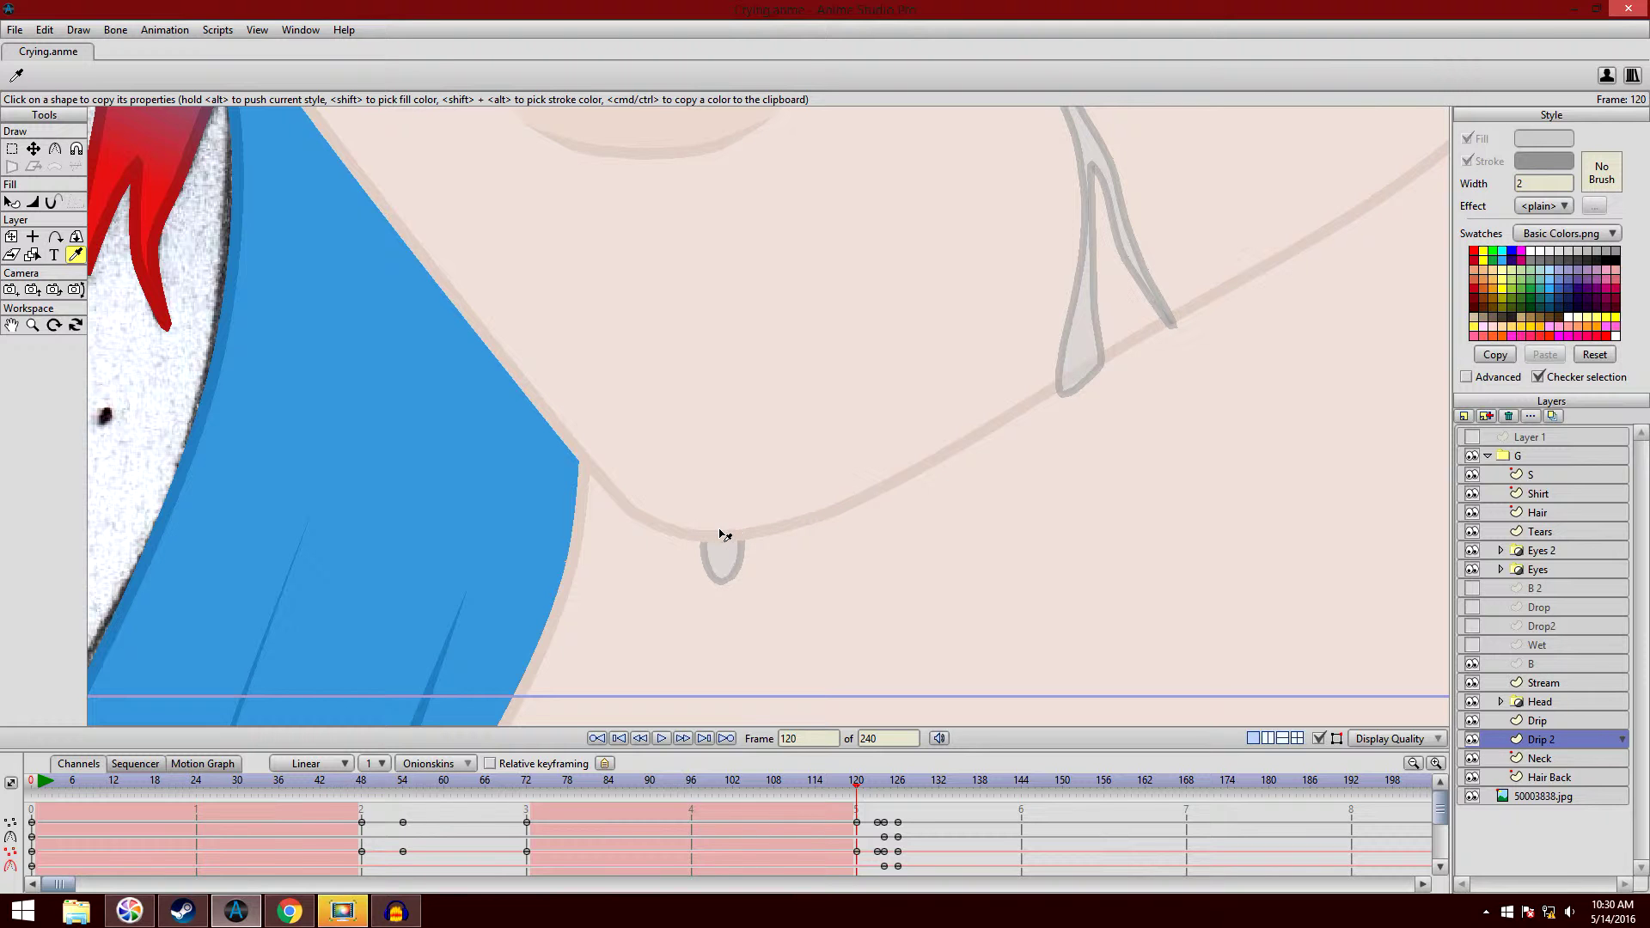
# - Select the Drip layer and step from frame 120 to frame 123 to examine the drip pinching under the chin
pyautogui.click(1538, 719)
pyautogui.scroll(5, 1249, 508)
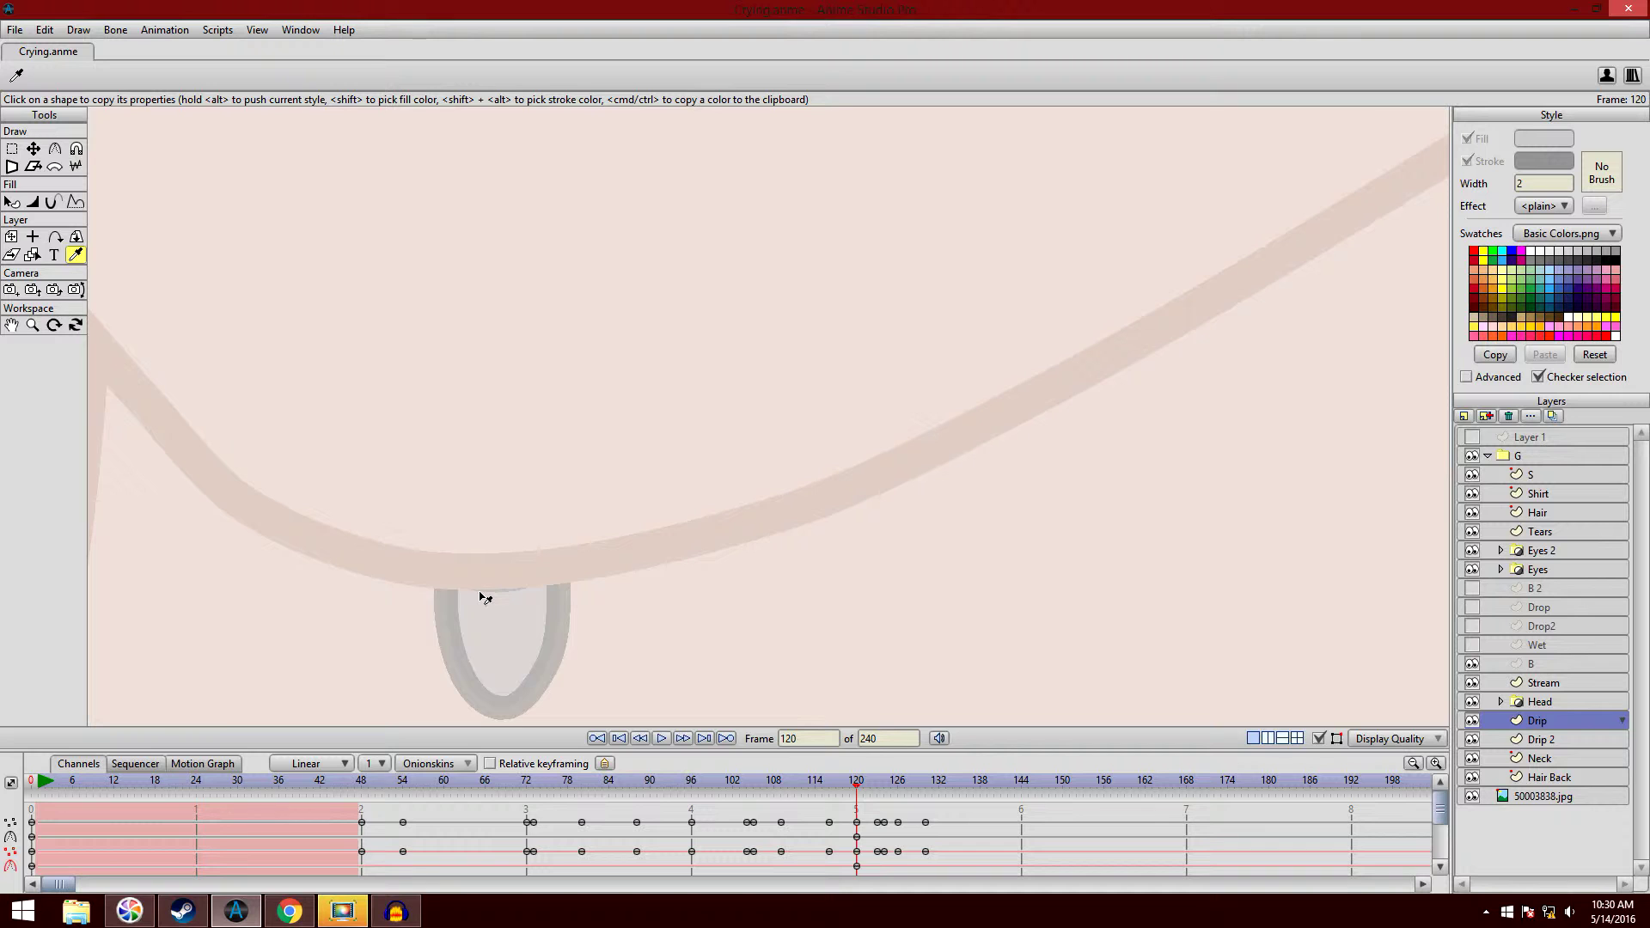
pyautogui.click(861, 789)
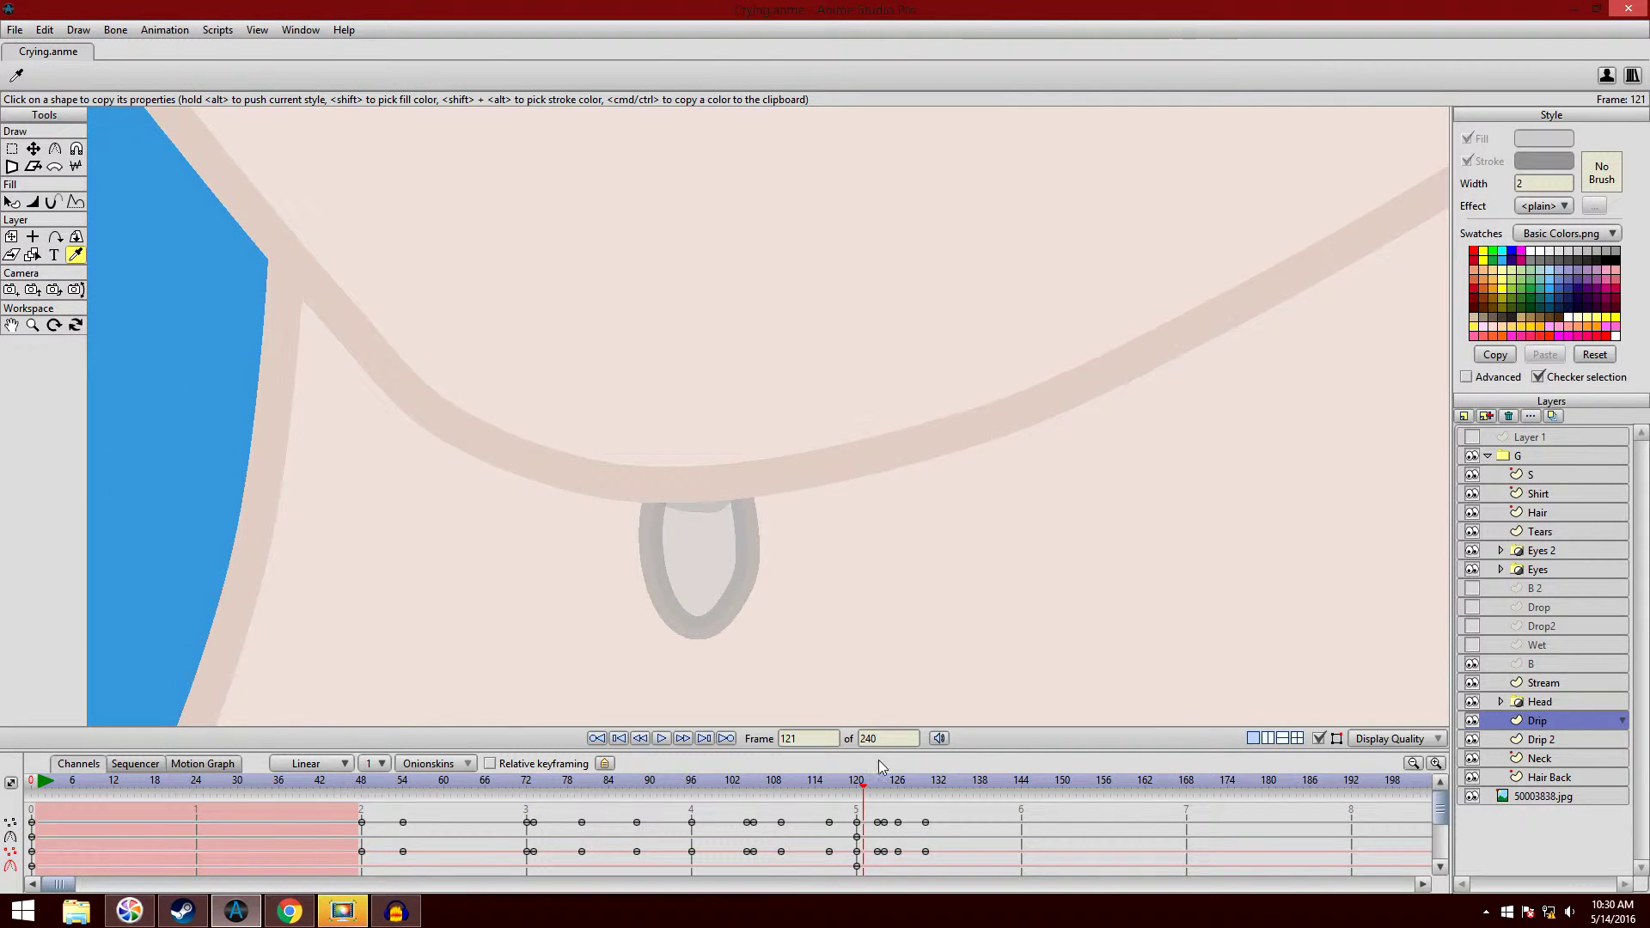
pyautogui.click(872, 790)
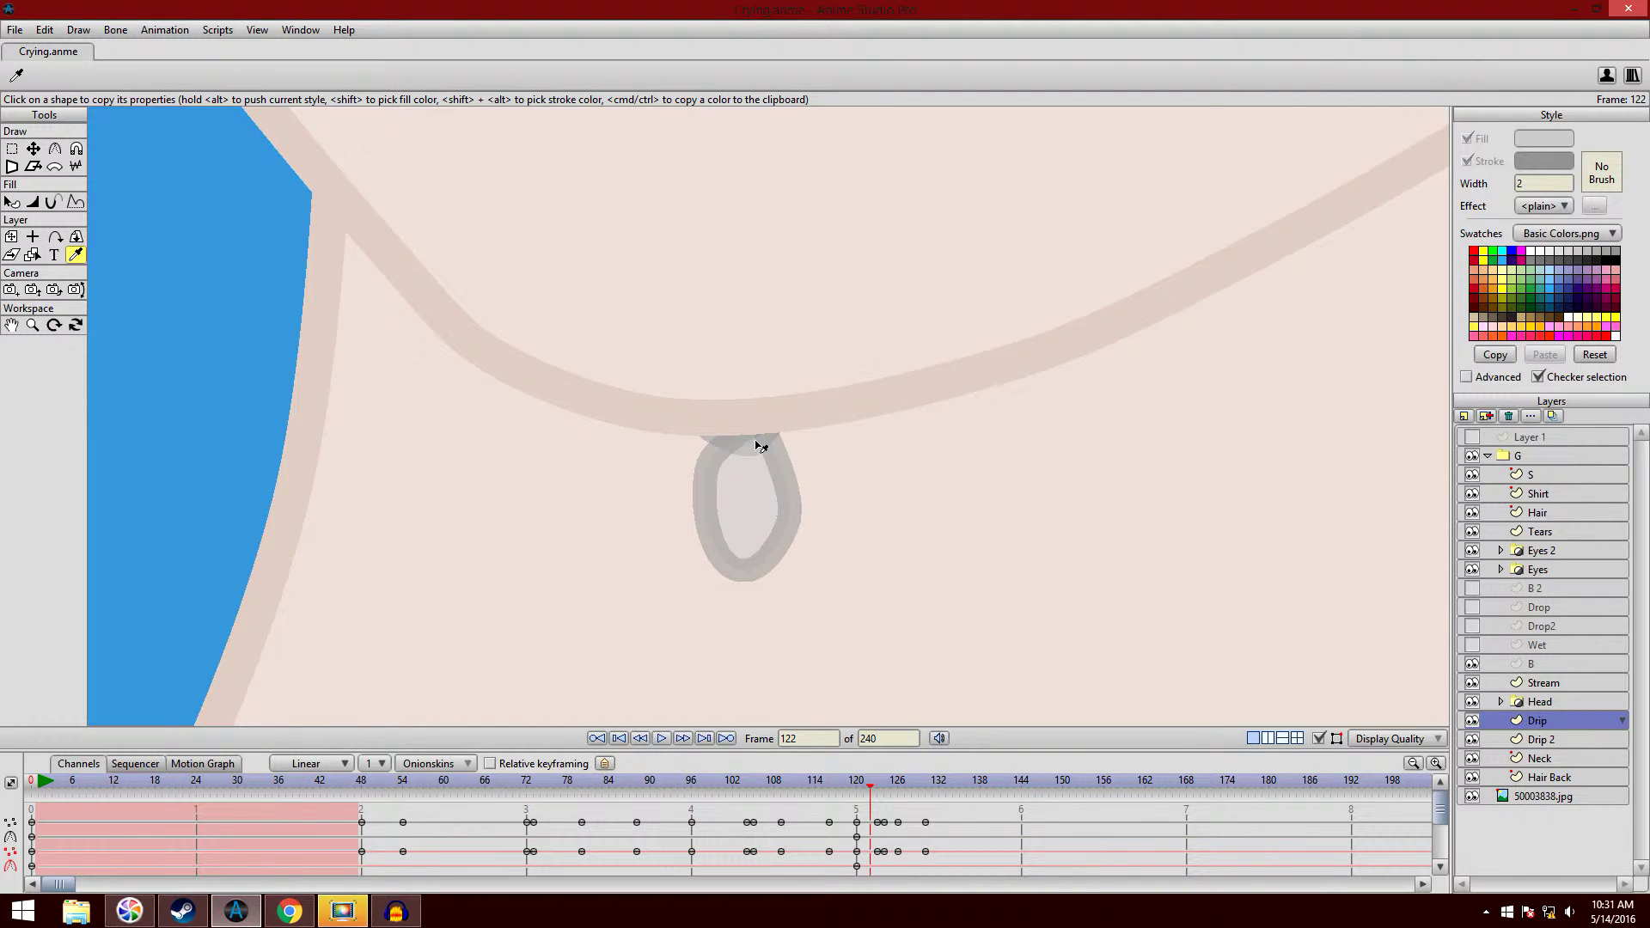
pyautogui.click(877, 791)
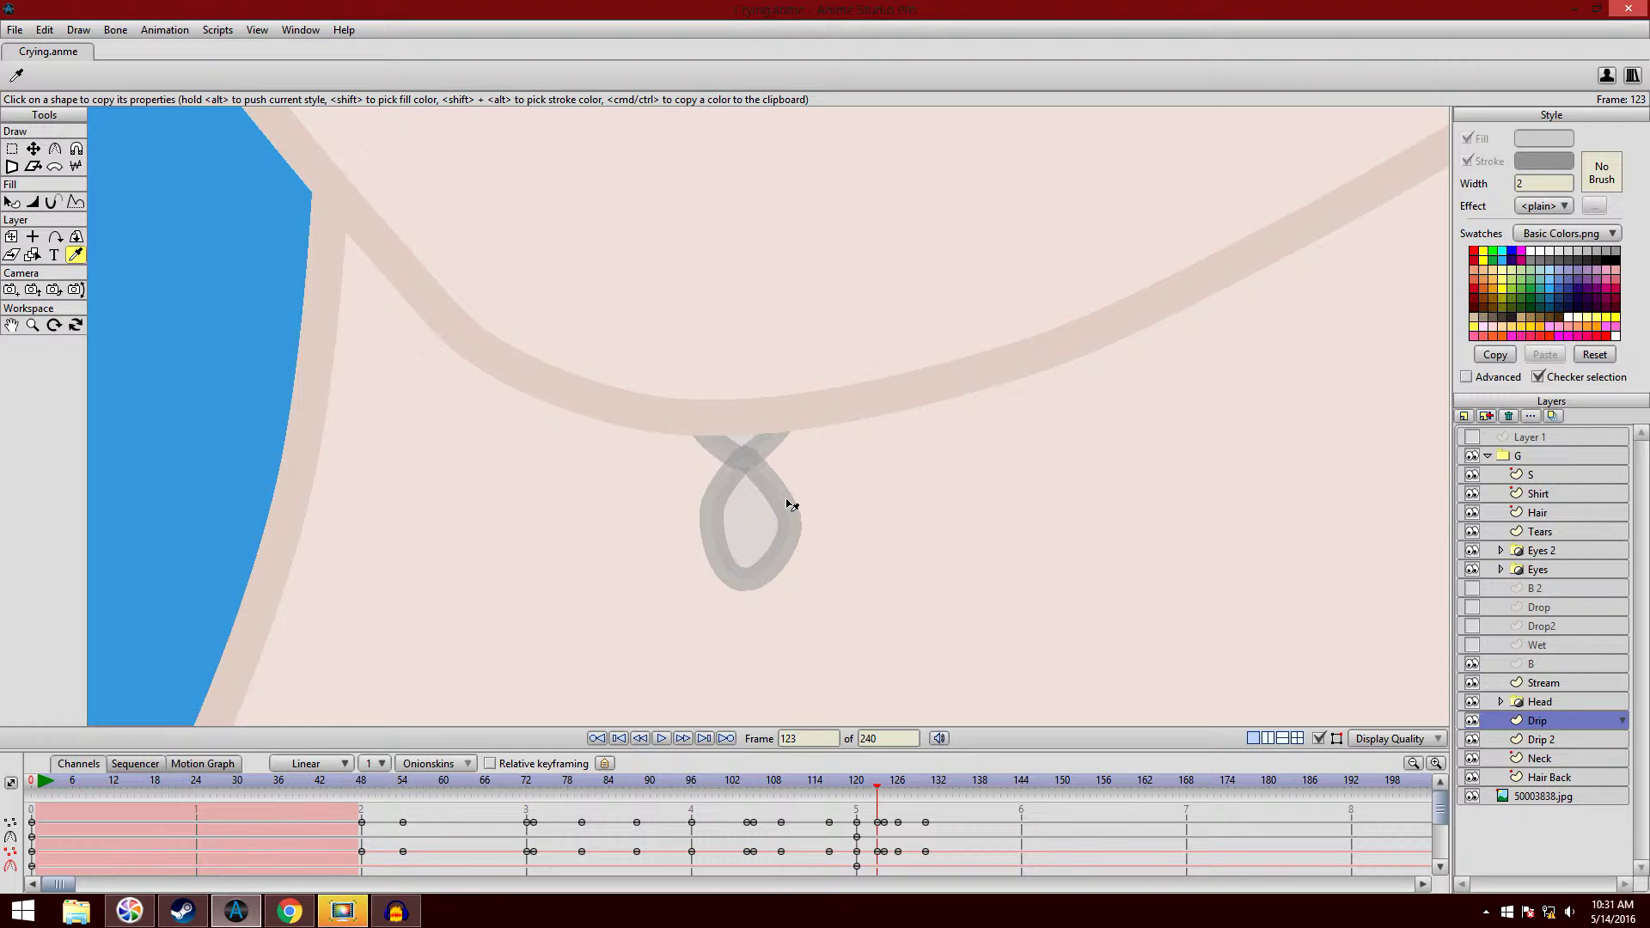
# - Advance from frame 124 through frame 126 to frame 131 to follow the drop falling away from the chin
pyautogui.scroll(-1, 778, 492)
pyautogui.click(886, 789)
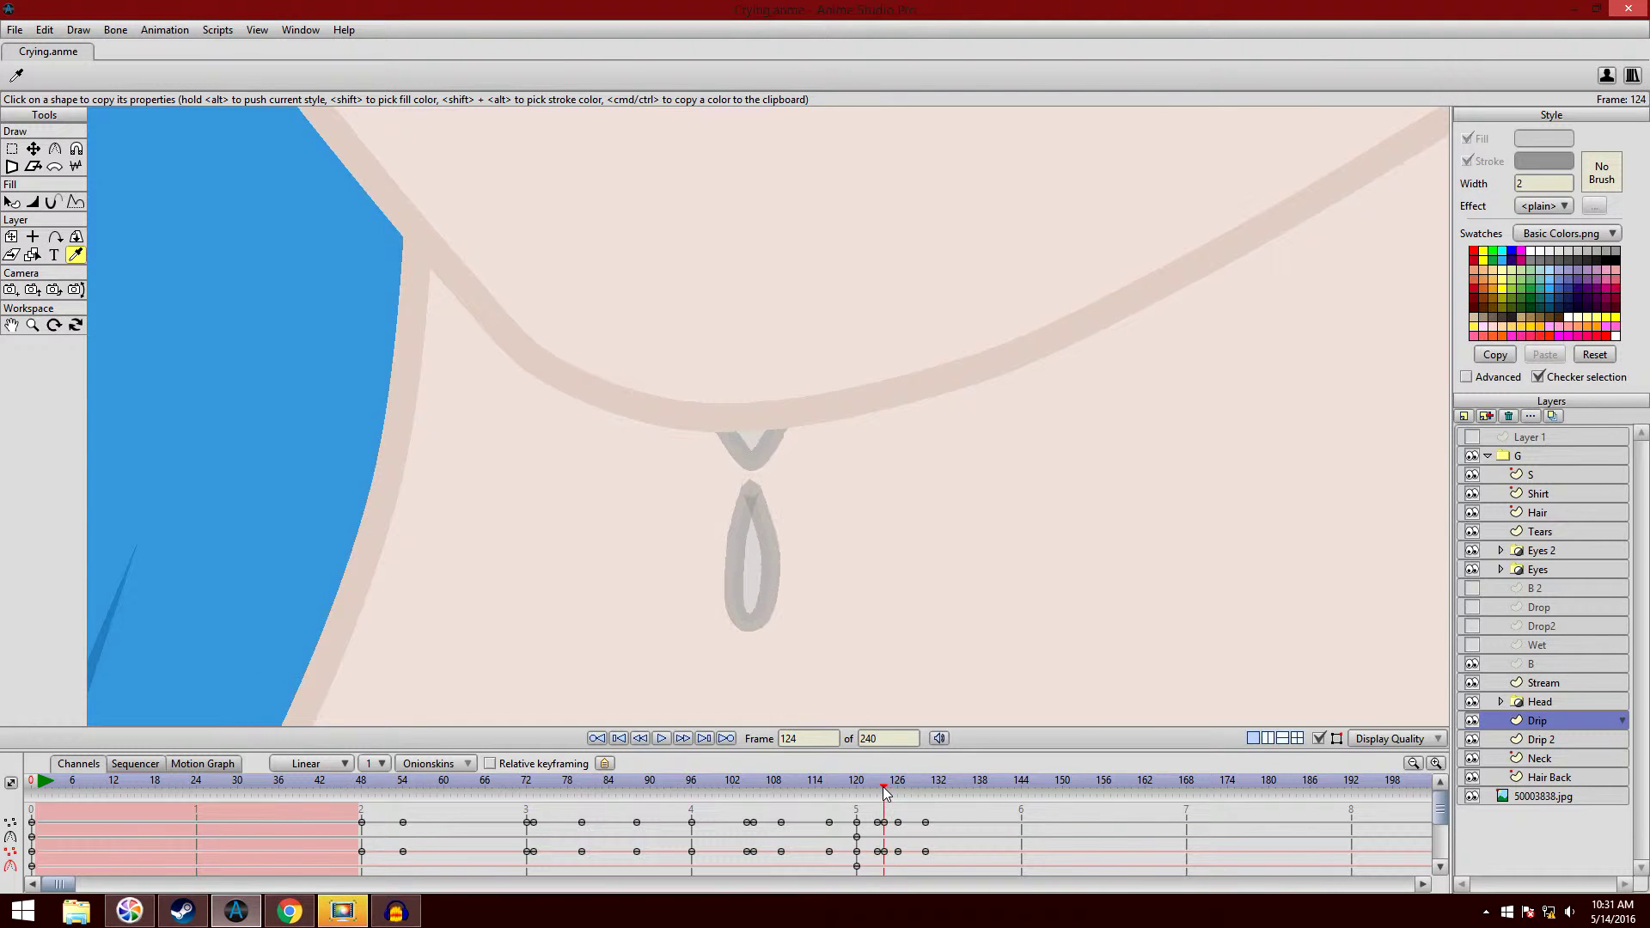
pyautogui.scroll(1, 843, 640)
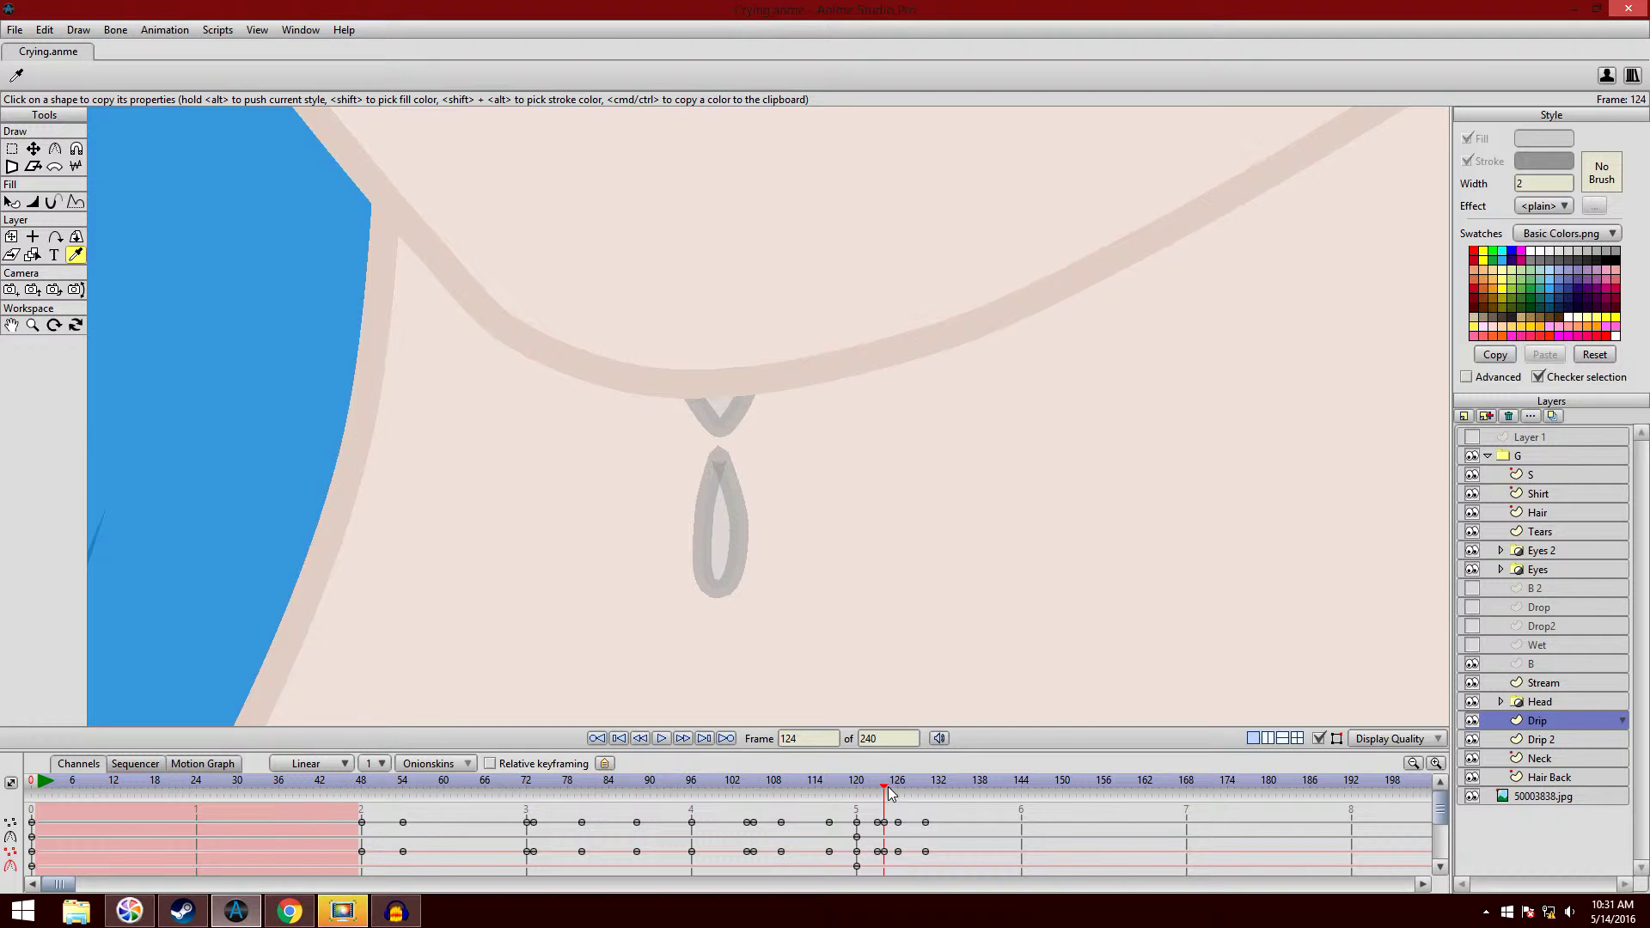
pyautogui.moveTo(890, 792); pyautogui.dragTo(901, 792)
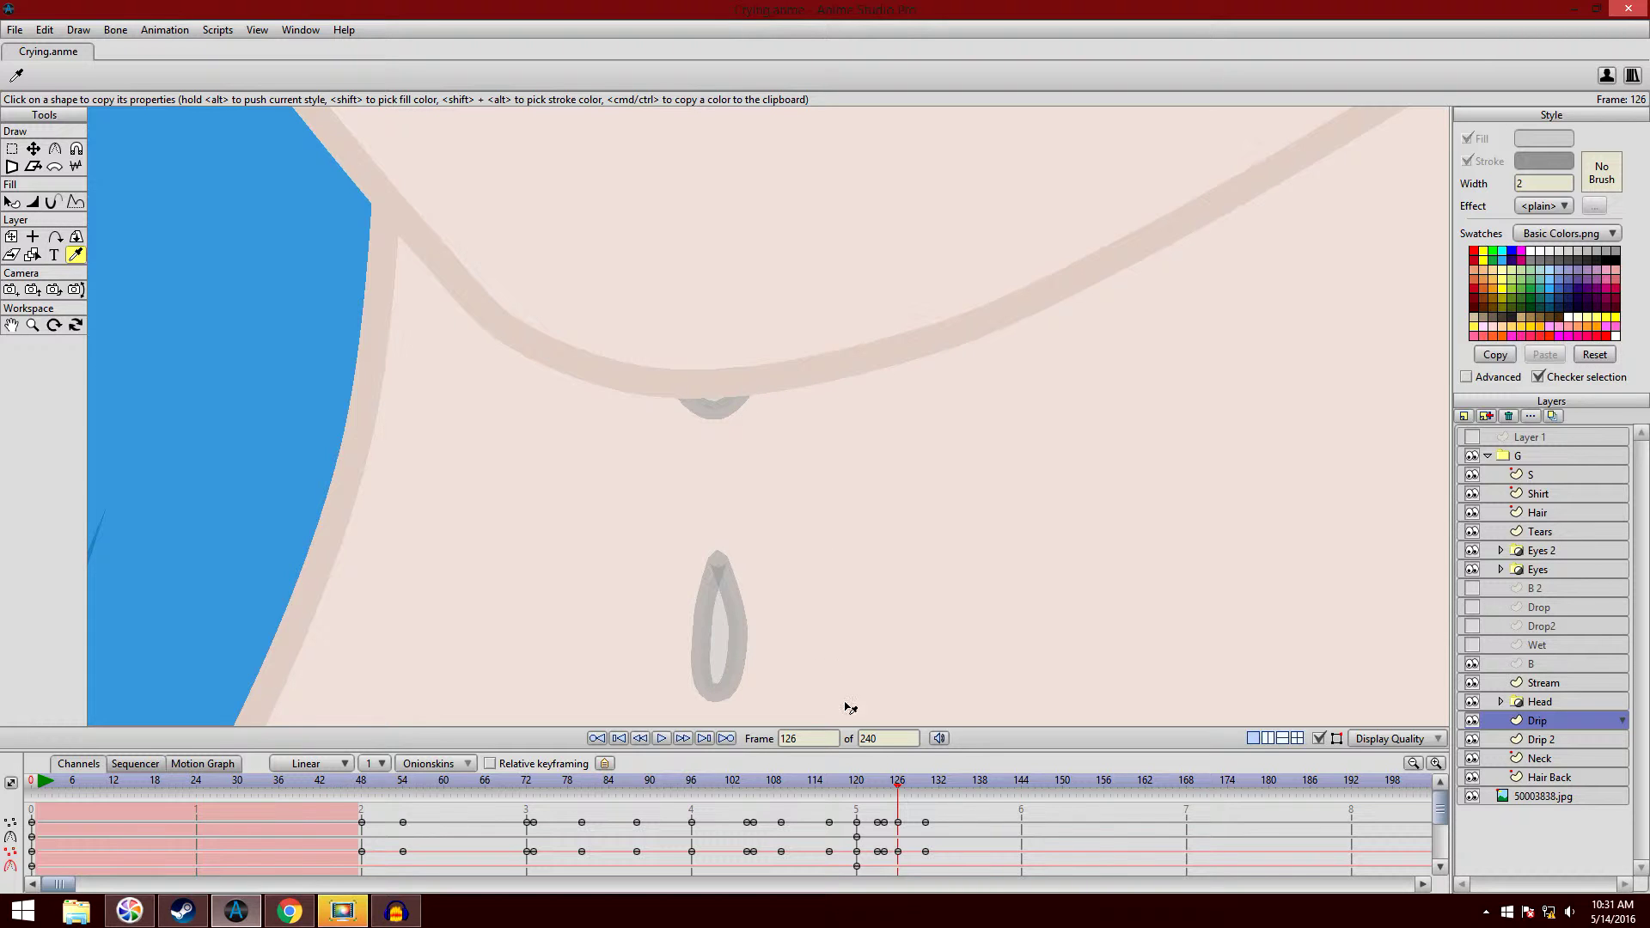
pyautogui.moveTo(885, 788); pyautogui.dragTo(933, 804)
pyautogui.scroll(-3, 873, 493)
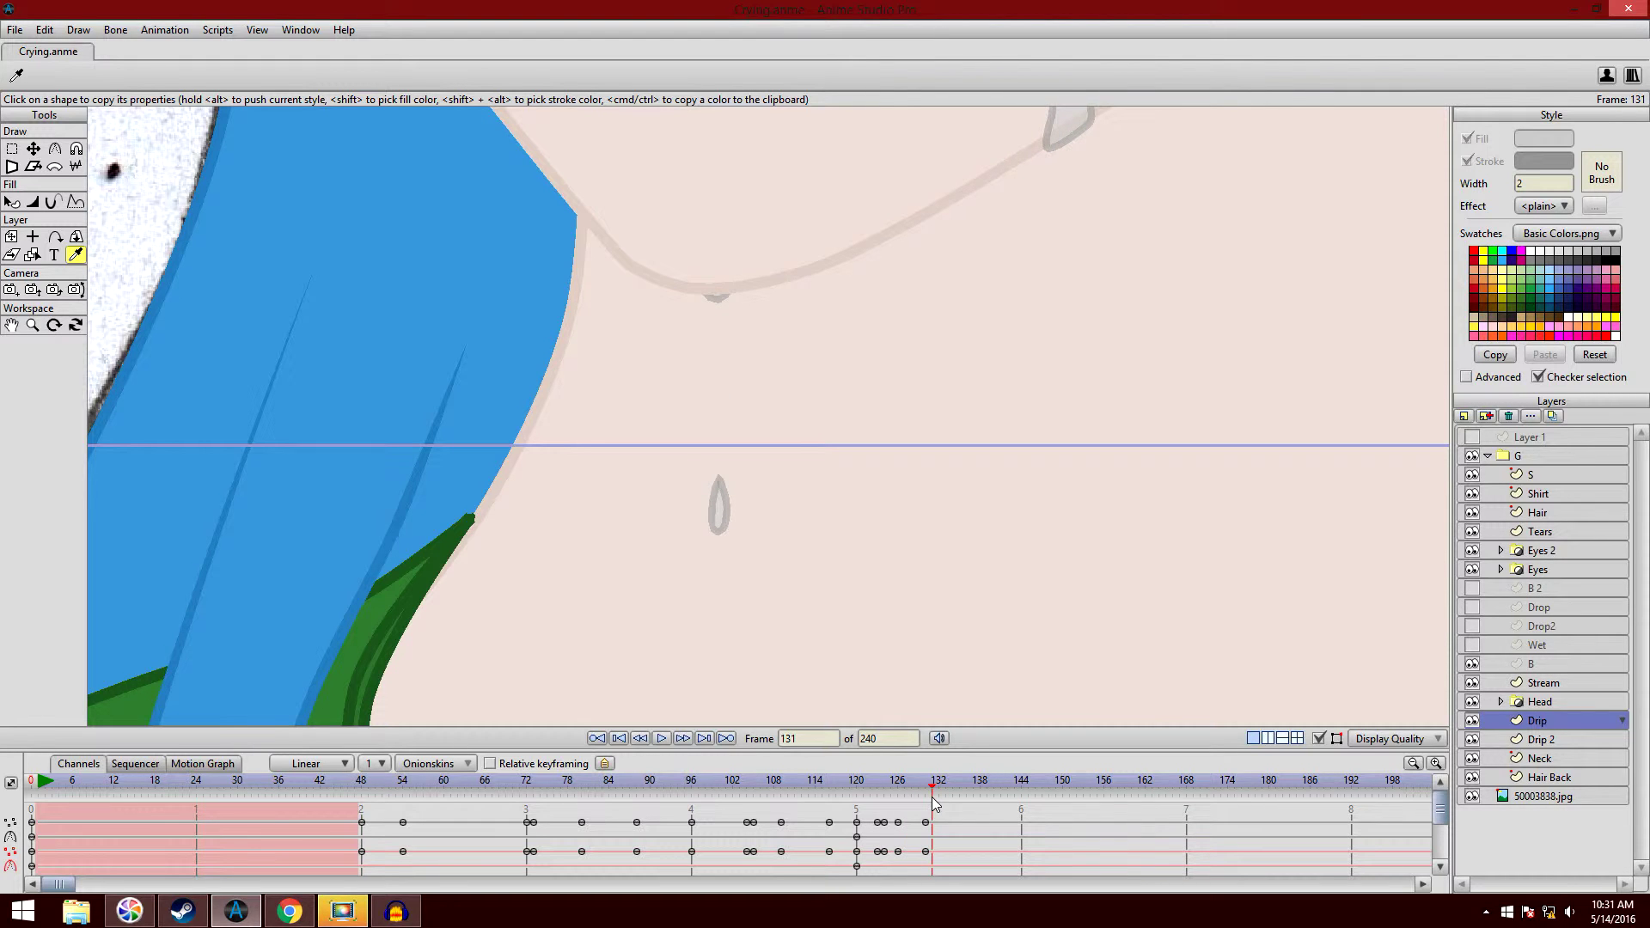
# - Examine the whole tear stream and the falling drip at frame 131, and return to frame 1
pyautogui.scroll(-3, 920, 556)
pyautogui.scroll(2, 919, 520)
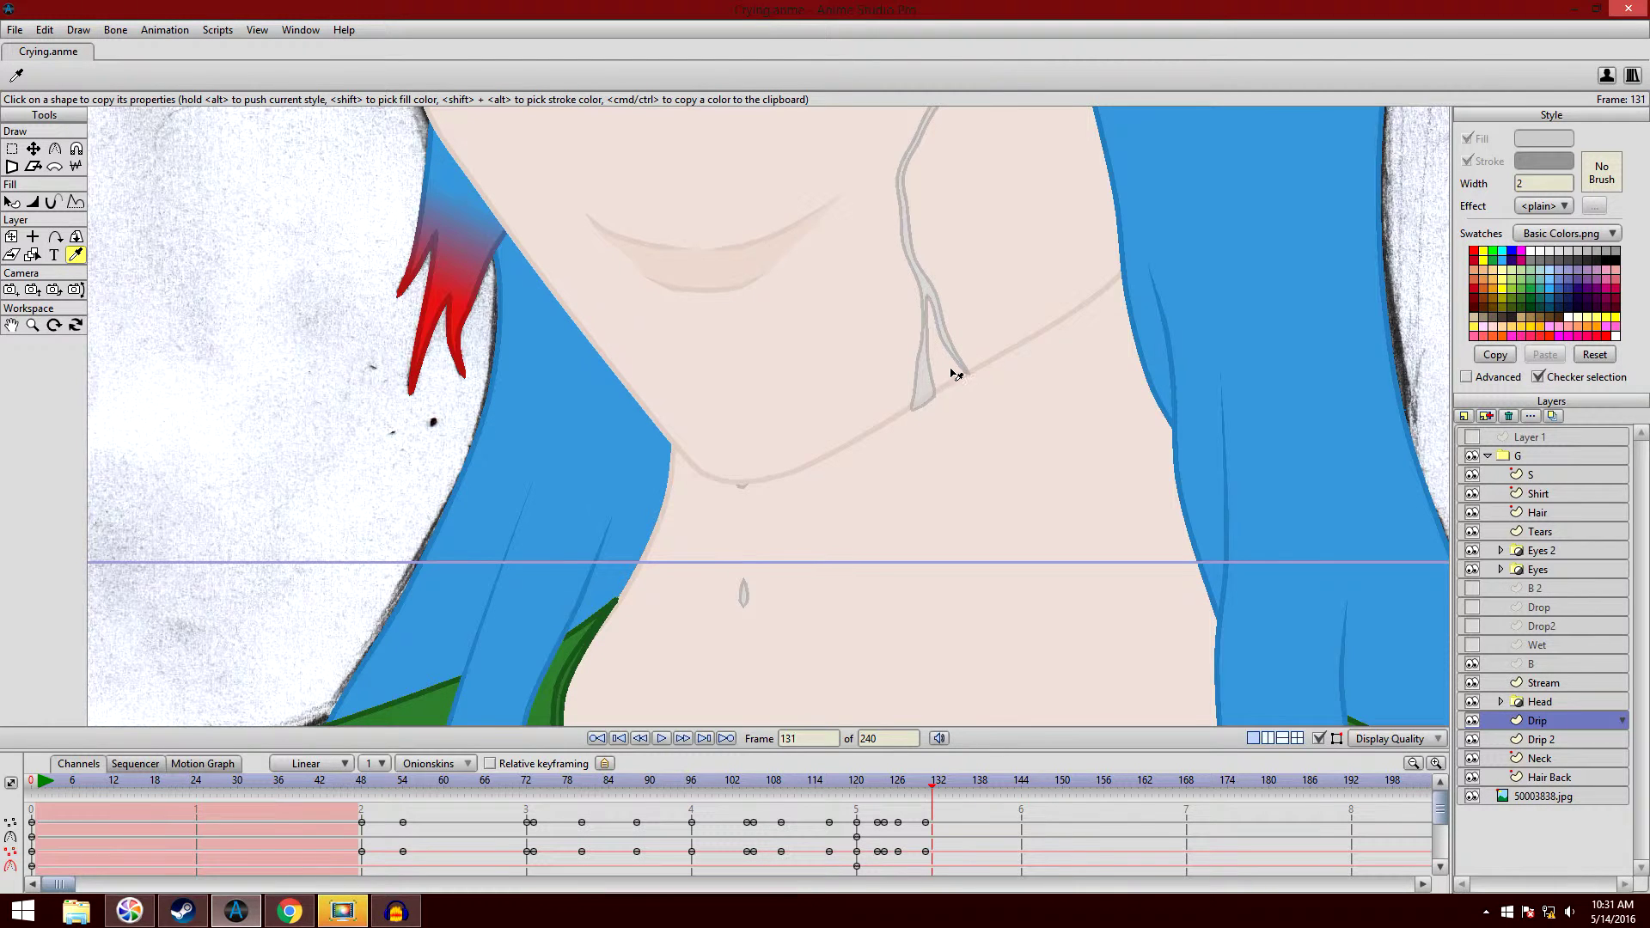
pyautogui.moveTo(954, 369); pyautogui.dragTo(850, 442)
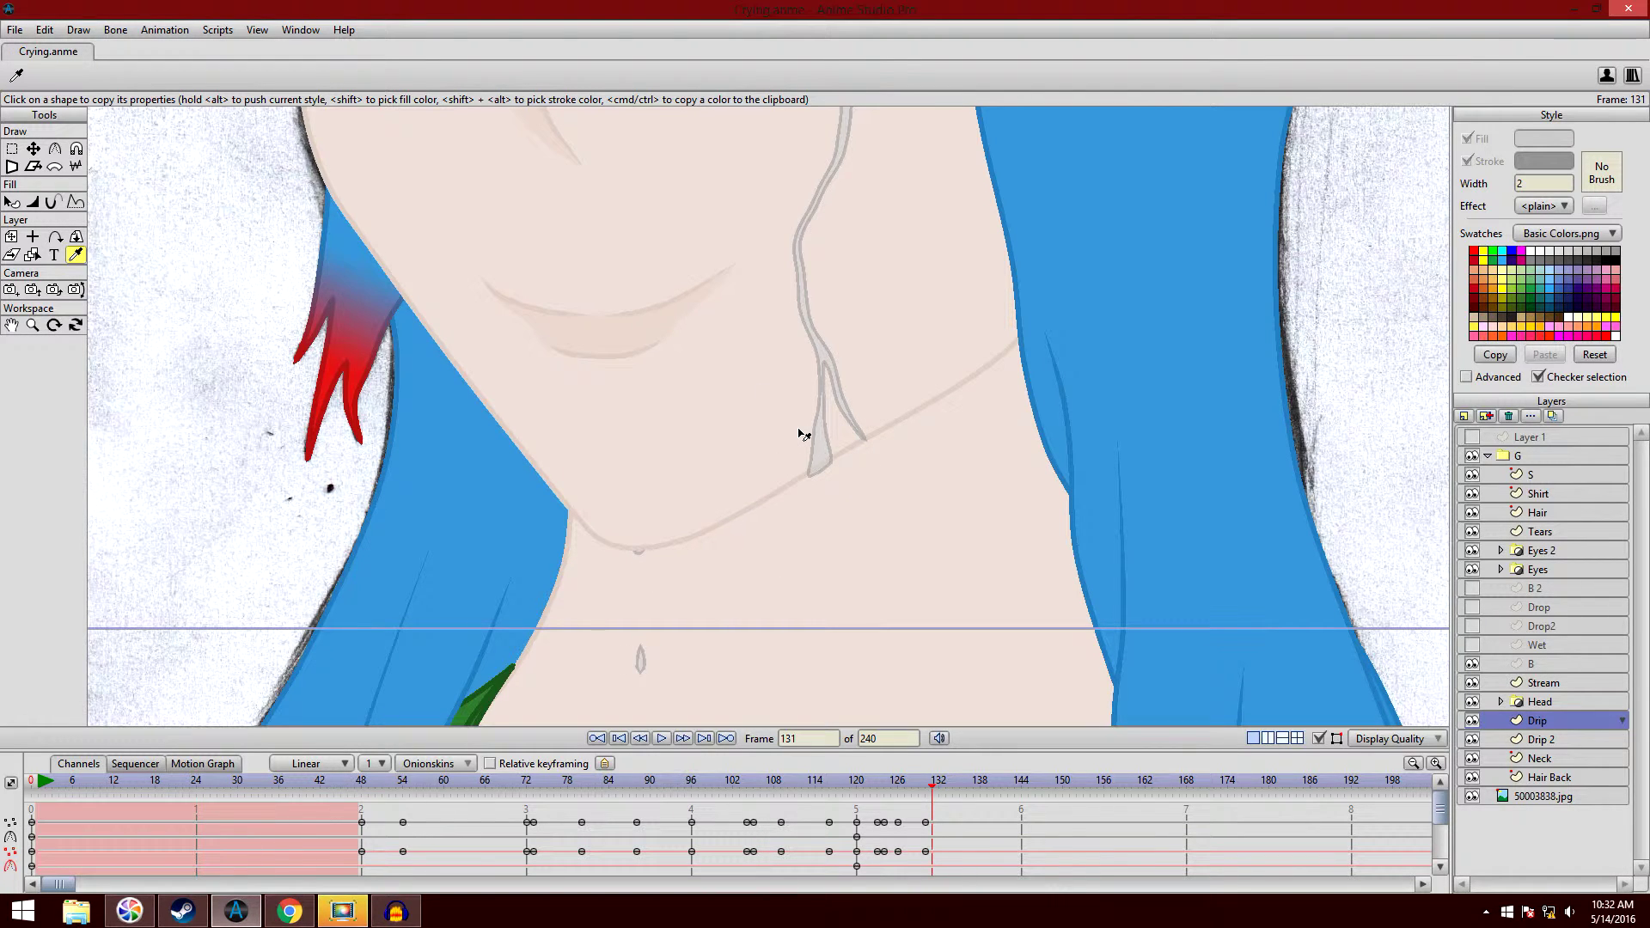
pyautogui.scroll(-4, 799, 434)
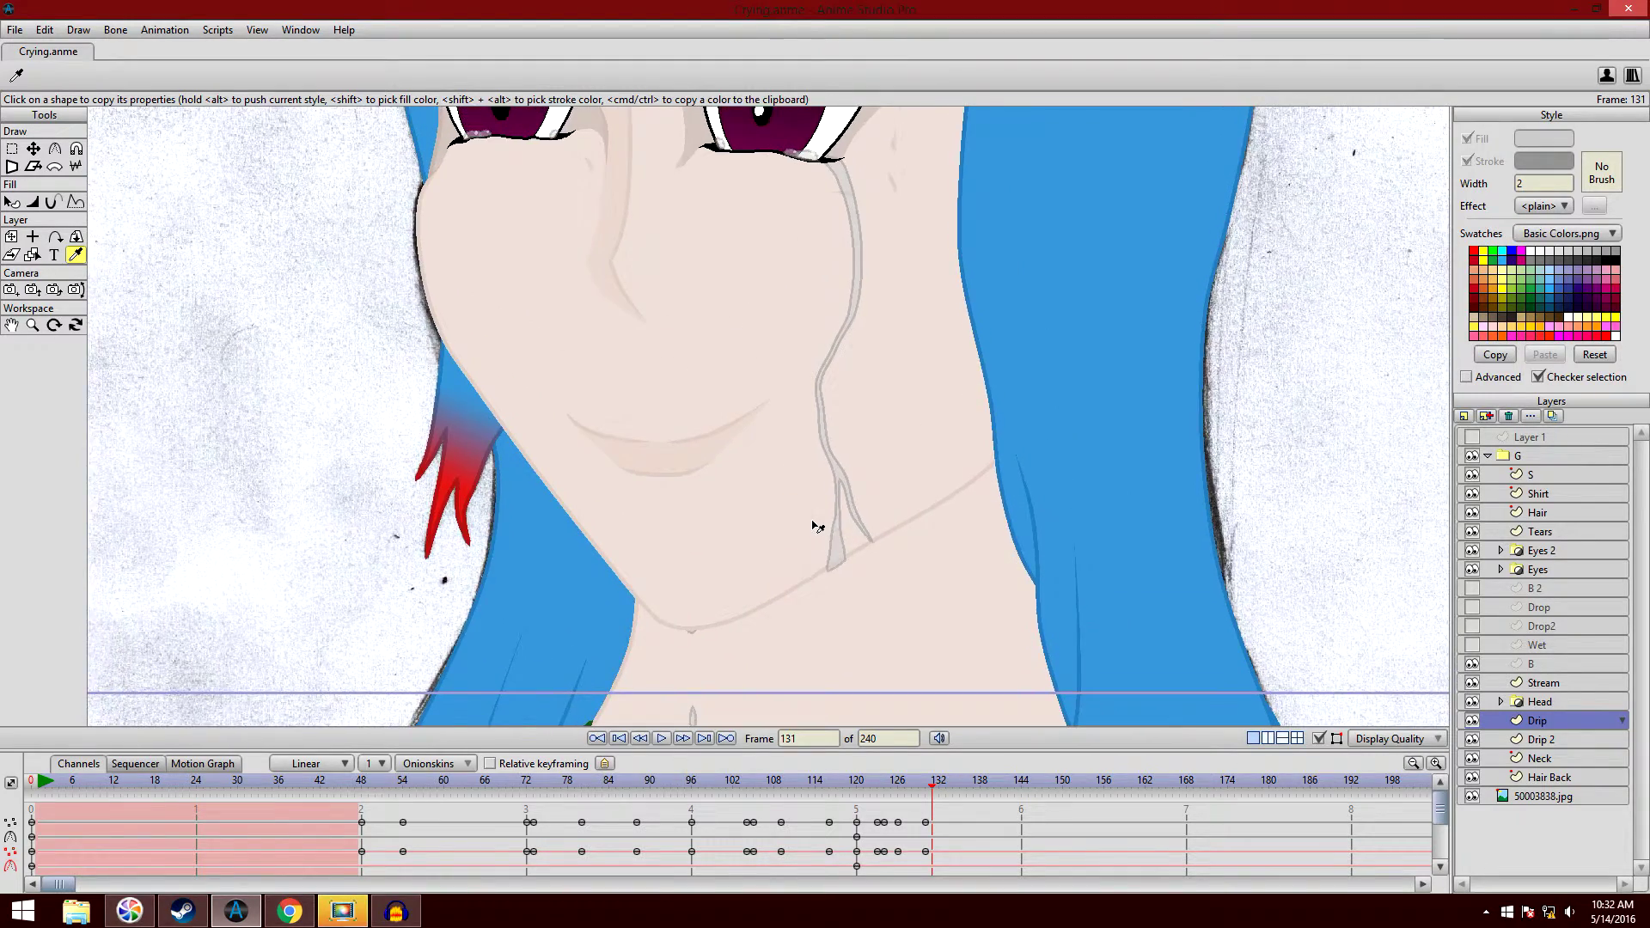
pyautogui.click(40, 789)
pyautogui.moveTo(658, 413); pyautogui.dragTo(662, 436)
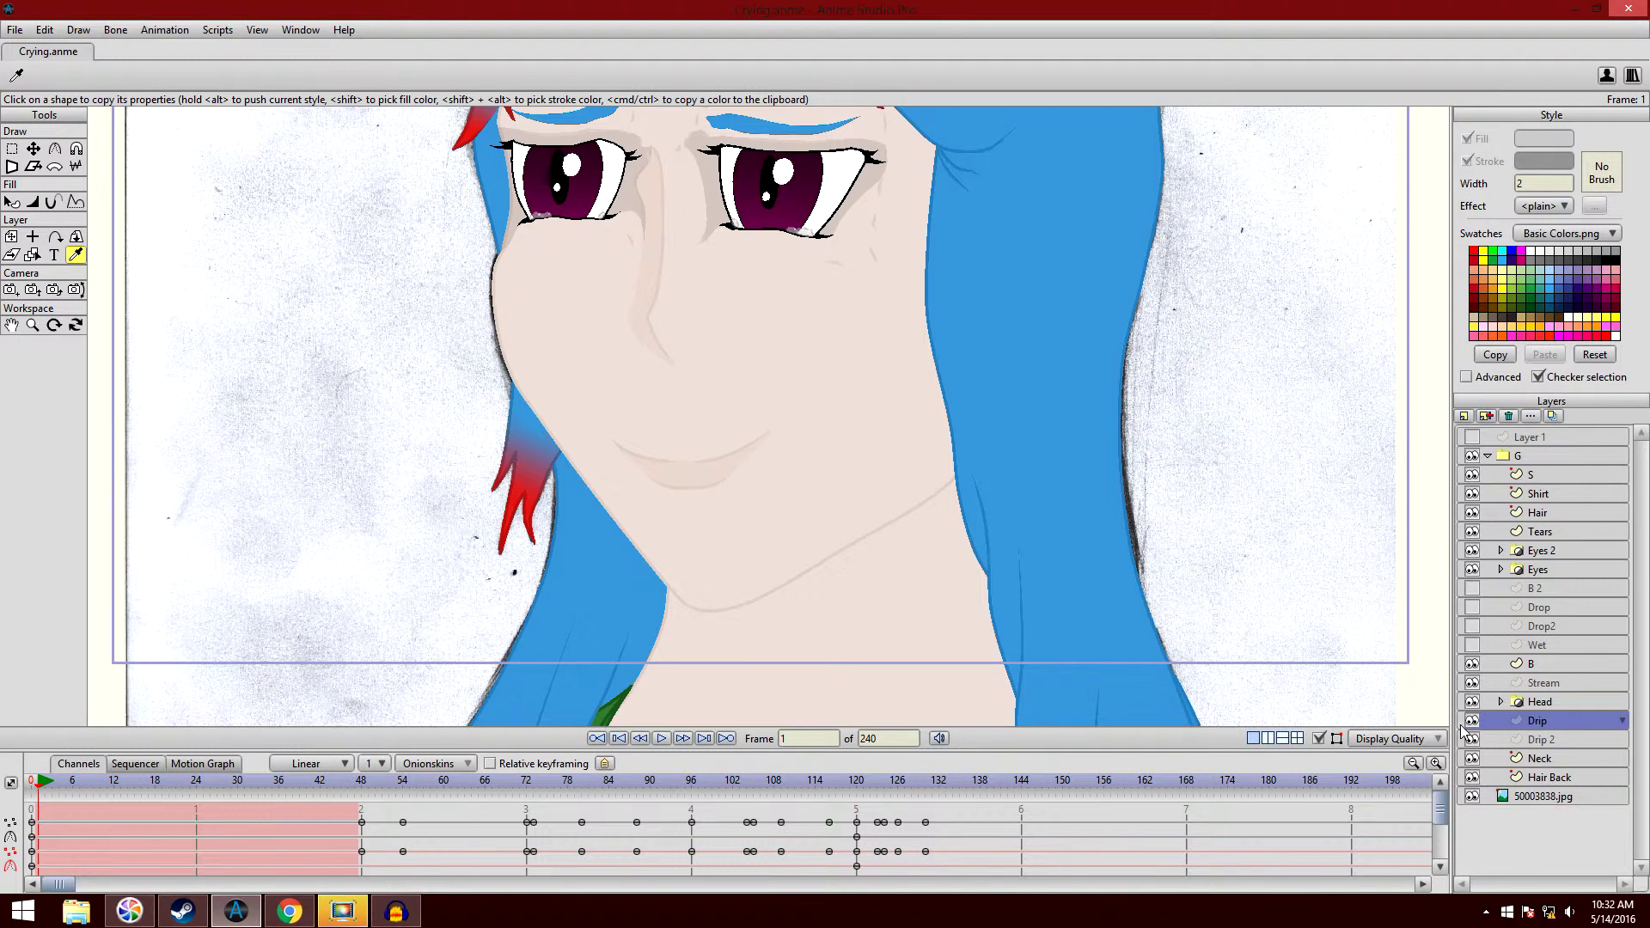
# - Go to frame 0 and hide the Drip, Drip 2, B and Stream layers
pyautogui.click(26, 782)
pyautogui.click(1472, 721)
pyautogui.click(1472, 739)
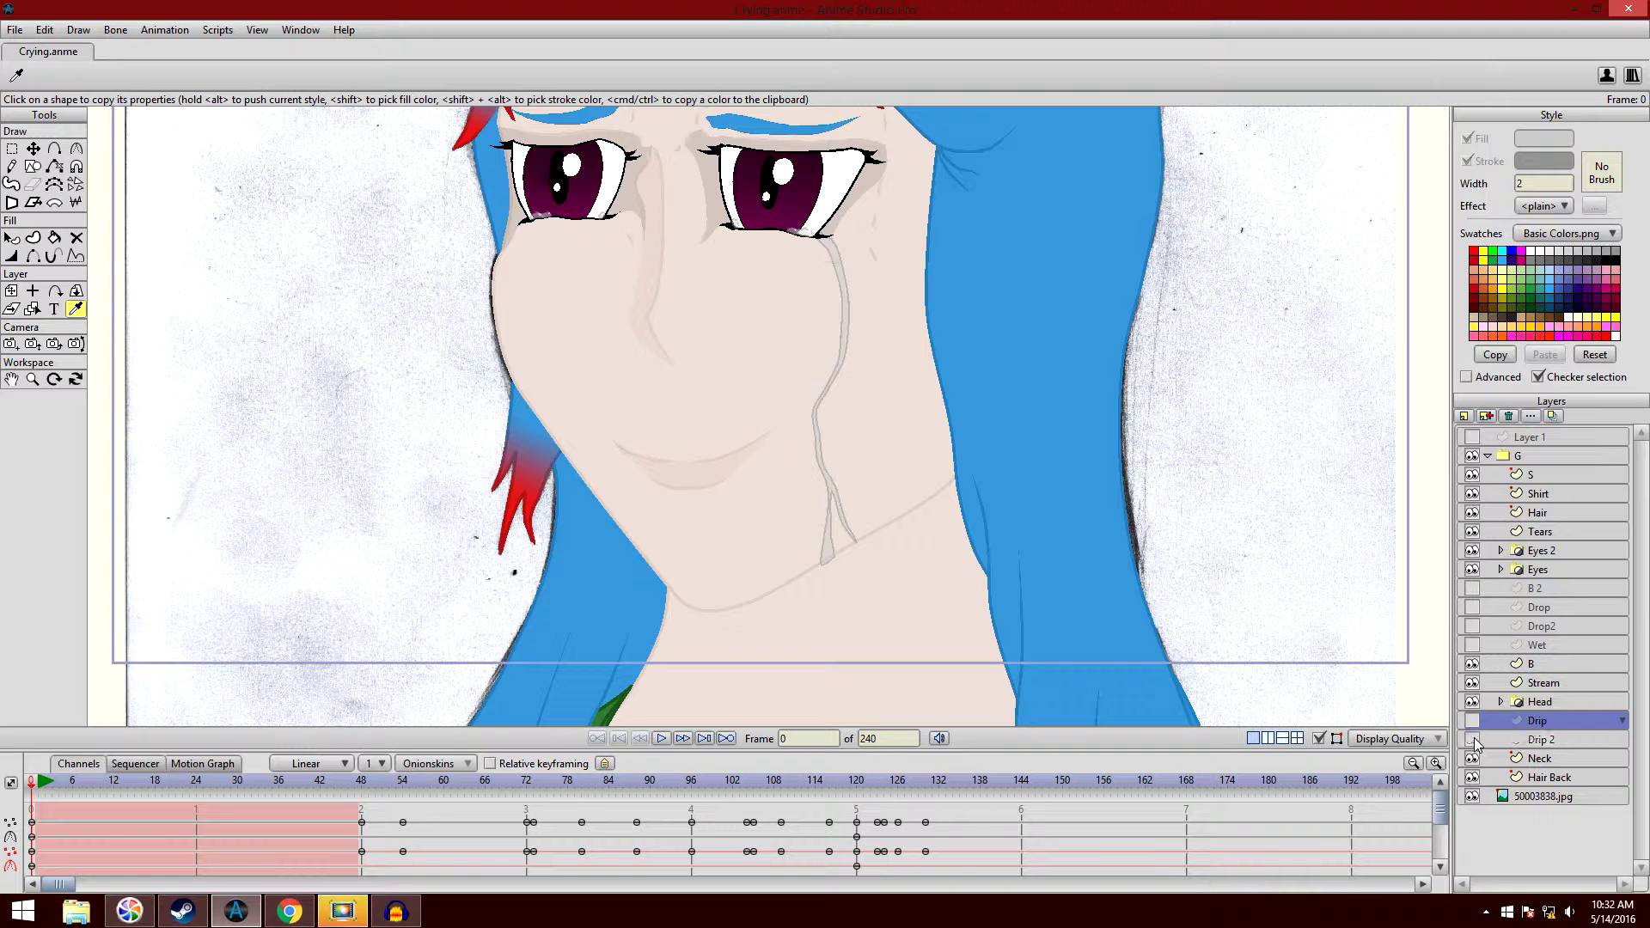
pyautogui.click(1530, 667)
pyautogui.click(1473, 664)
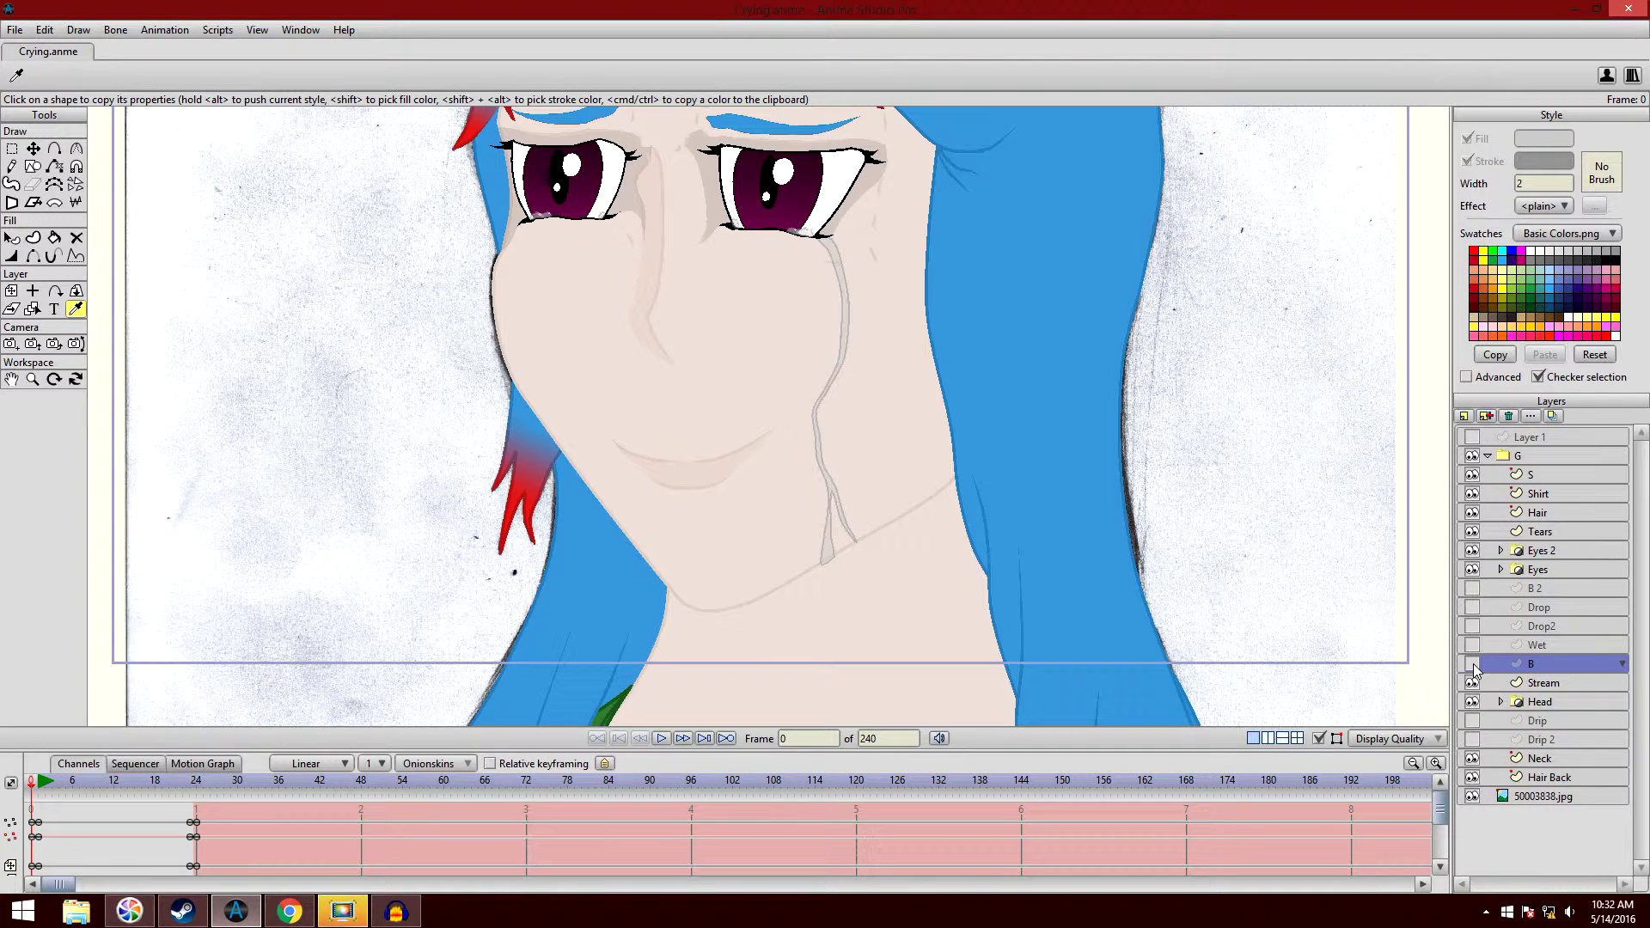
pyautogui.click(1472, 683)
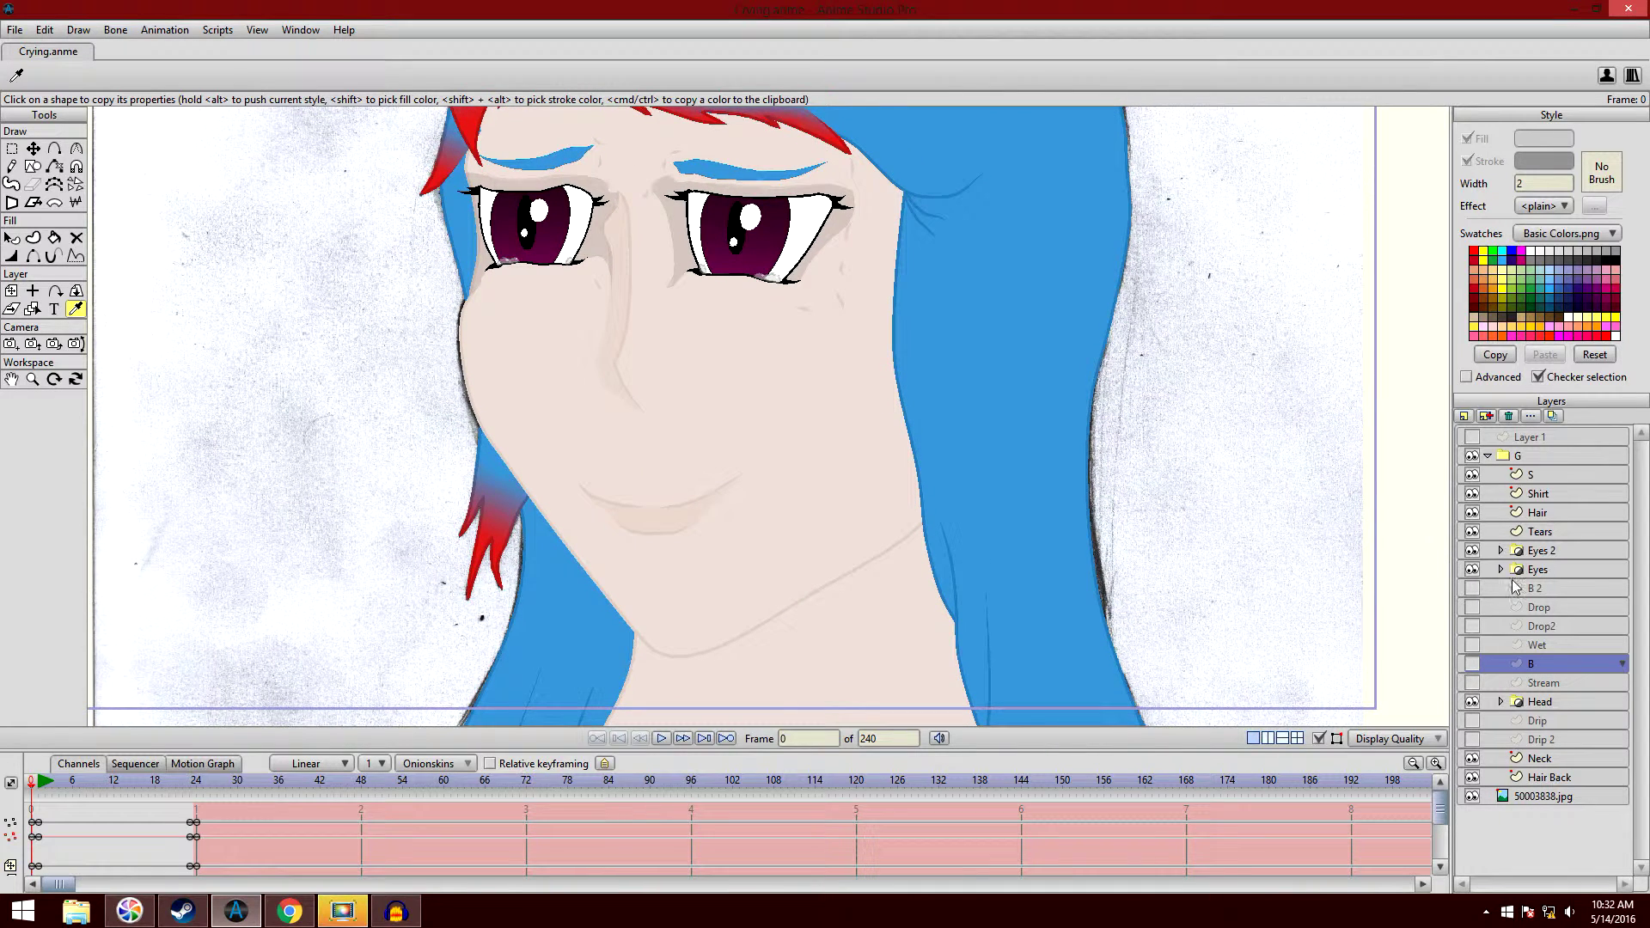
# - Make the B 2, Drop, Drop2 and Wet layers visible, keeping the layer colour label Plain
pyautogui.click(1556, 588)
pyautogui.click(1473, 590)
pyautogui.rightClick(1471, 611)
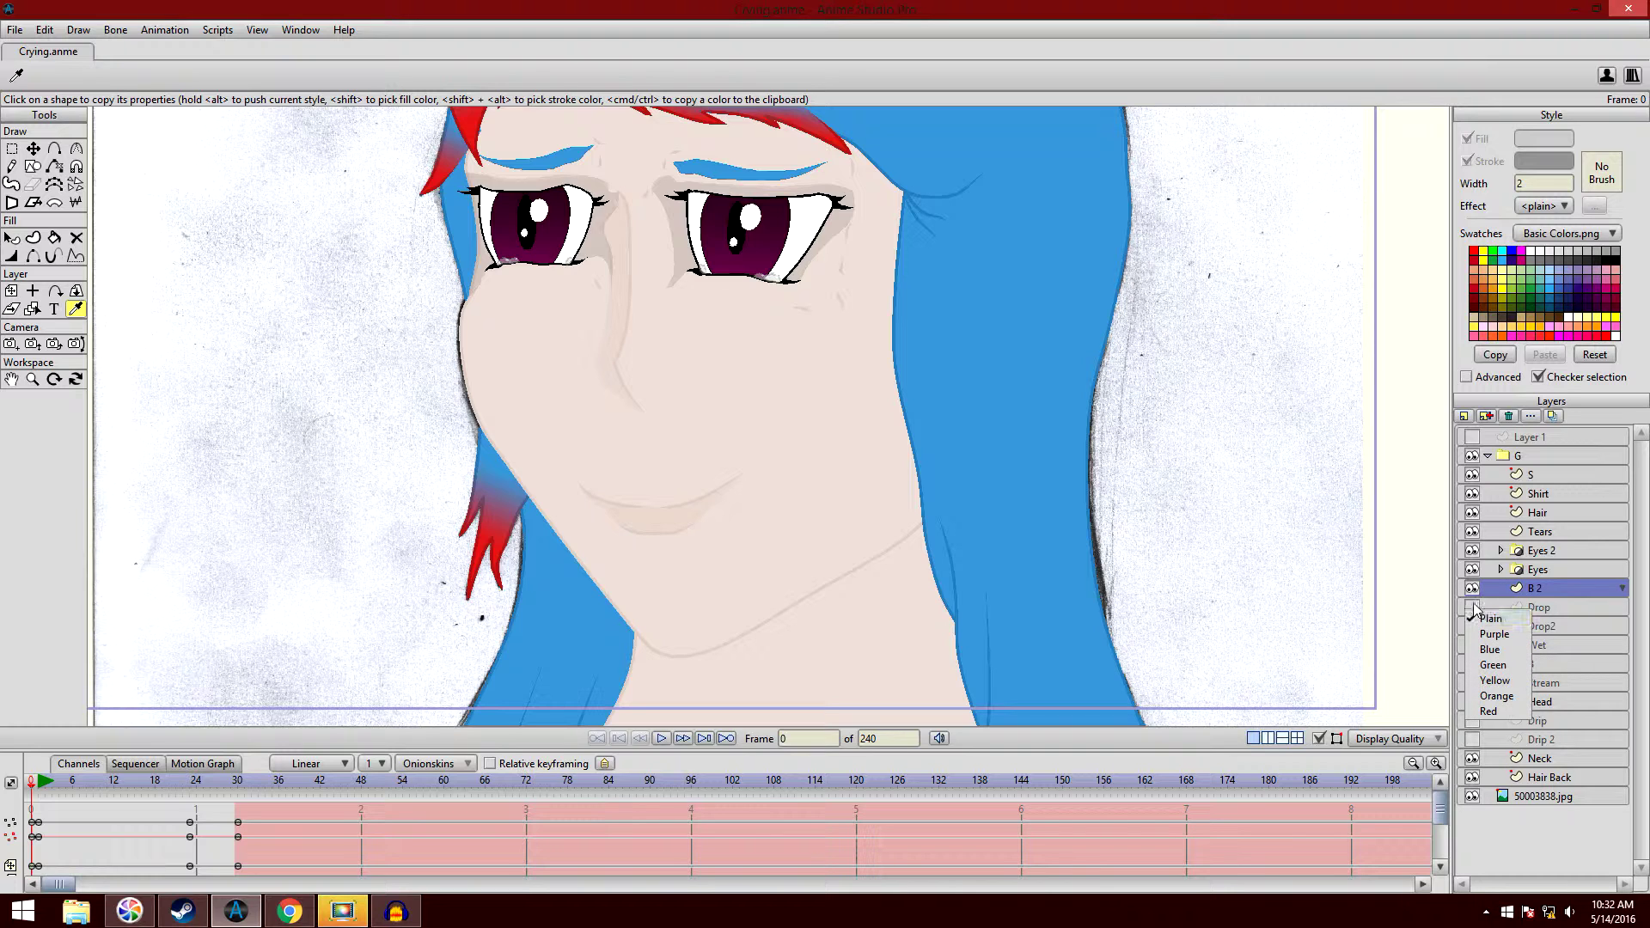
pyautogui.click(1480, 618)
pyautogui.click(1473, 607)
pyautogui.click(1472, 626)
pyautogui.click(1472, 645)
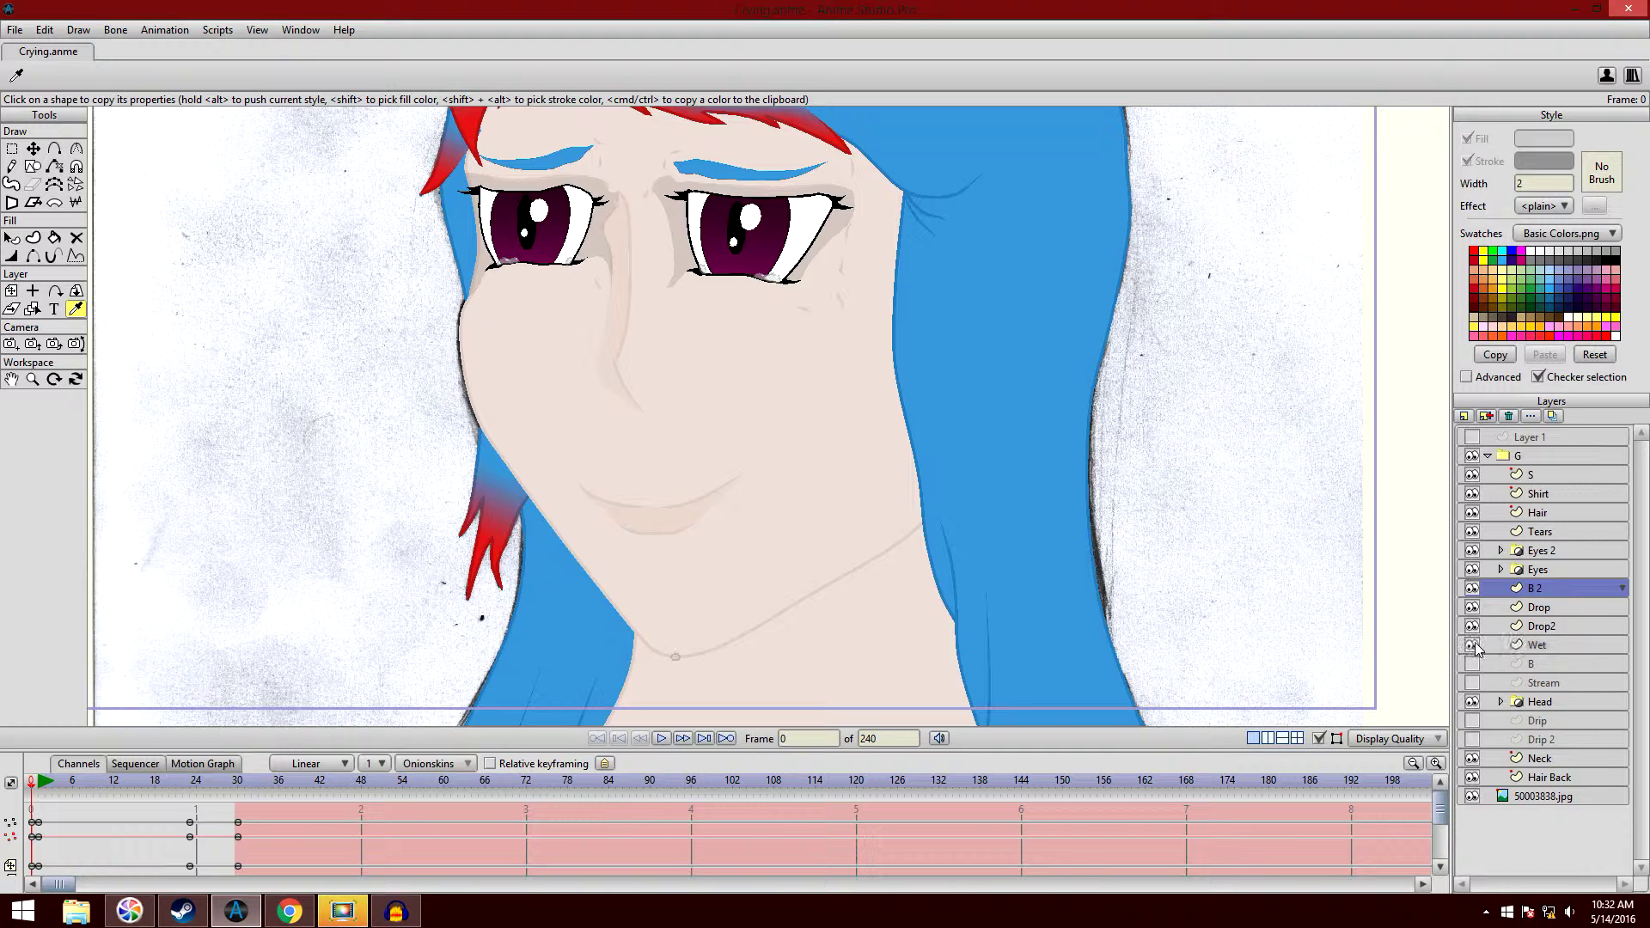
# - Show the B layer and scrub from frame 22 back to frame 0 to review its tear bubble by the eye
pyautogui.scroll(3, 1139, 371)
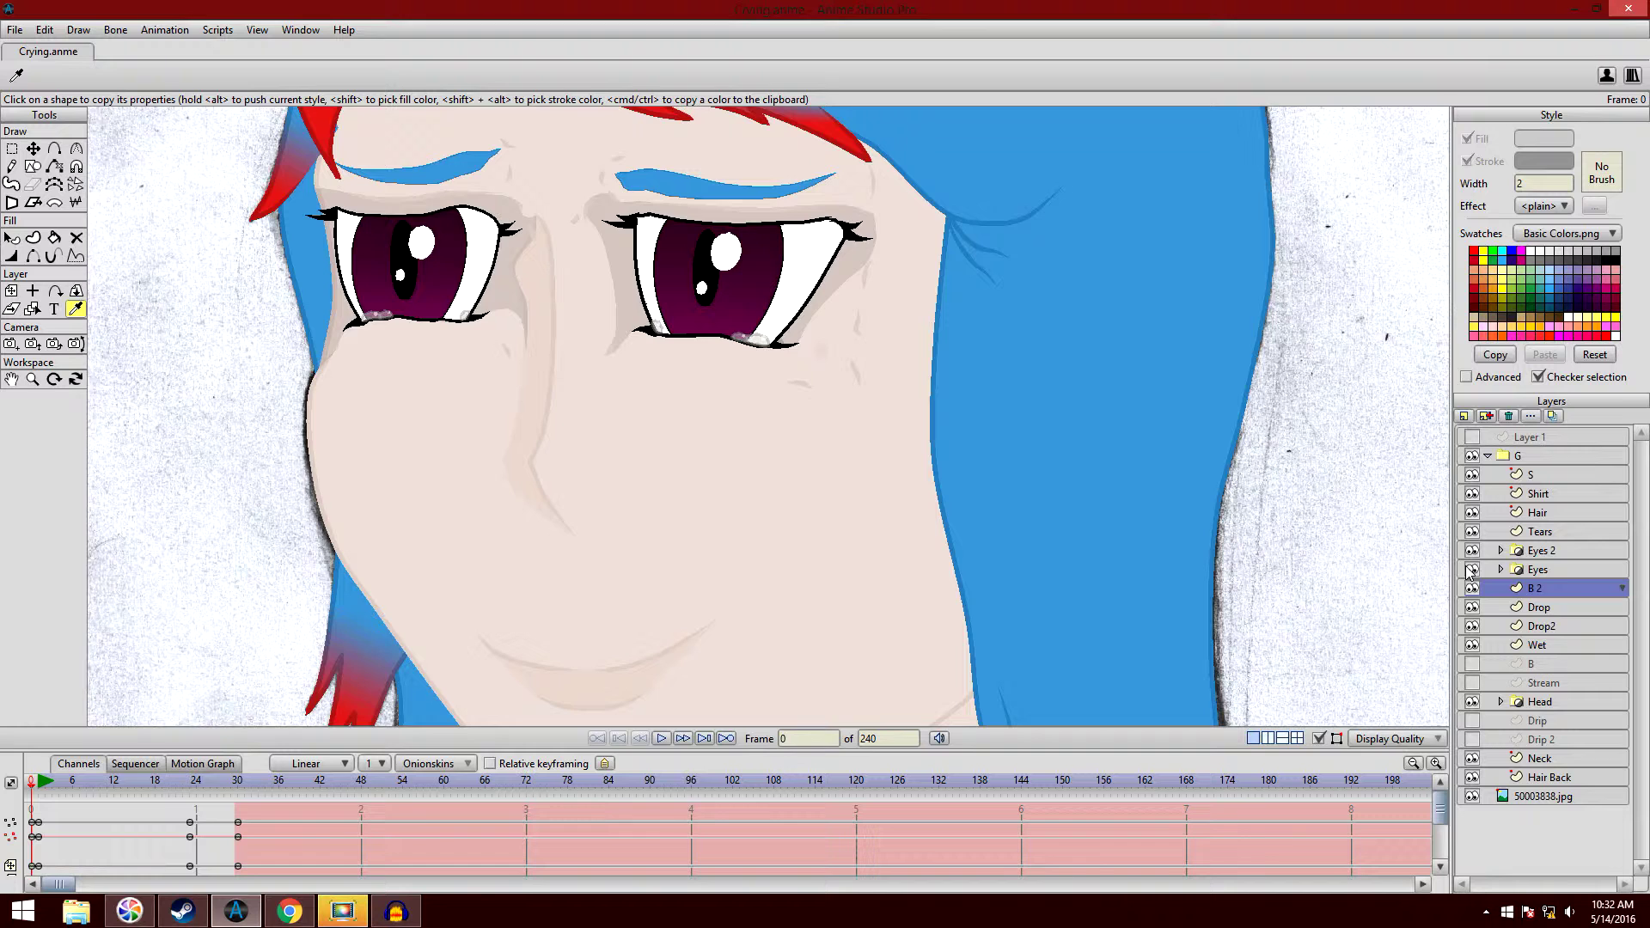
pyautogui.moveTo(1171, 405); pyautogui.dragTo(1109, 475)
pyautogui.scroll(1, 1100, 453)
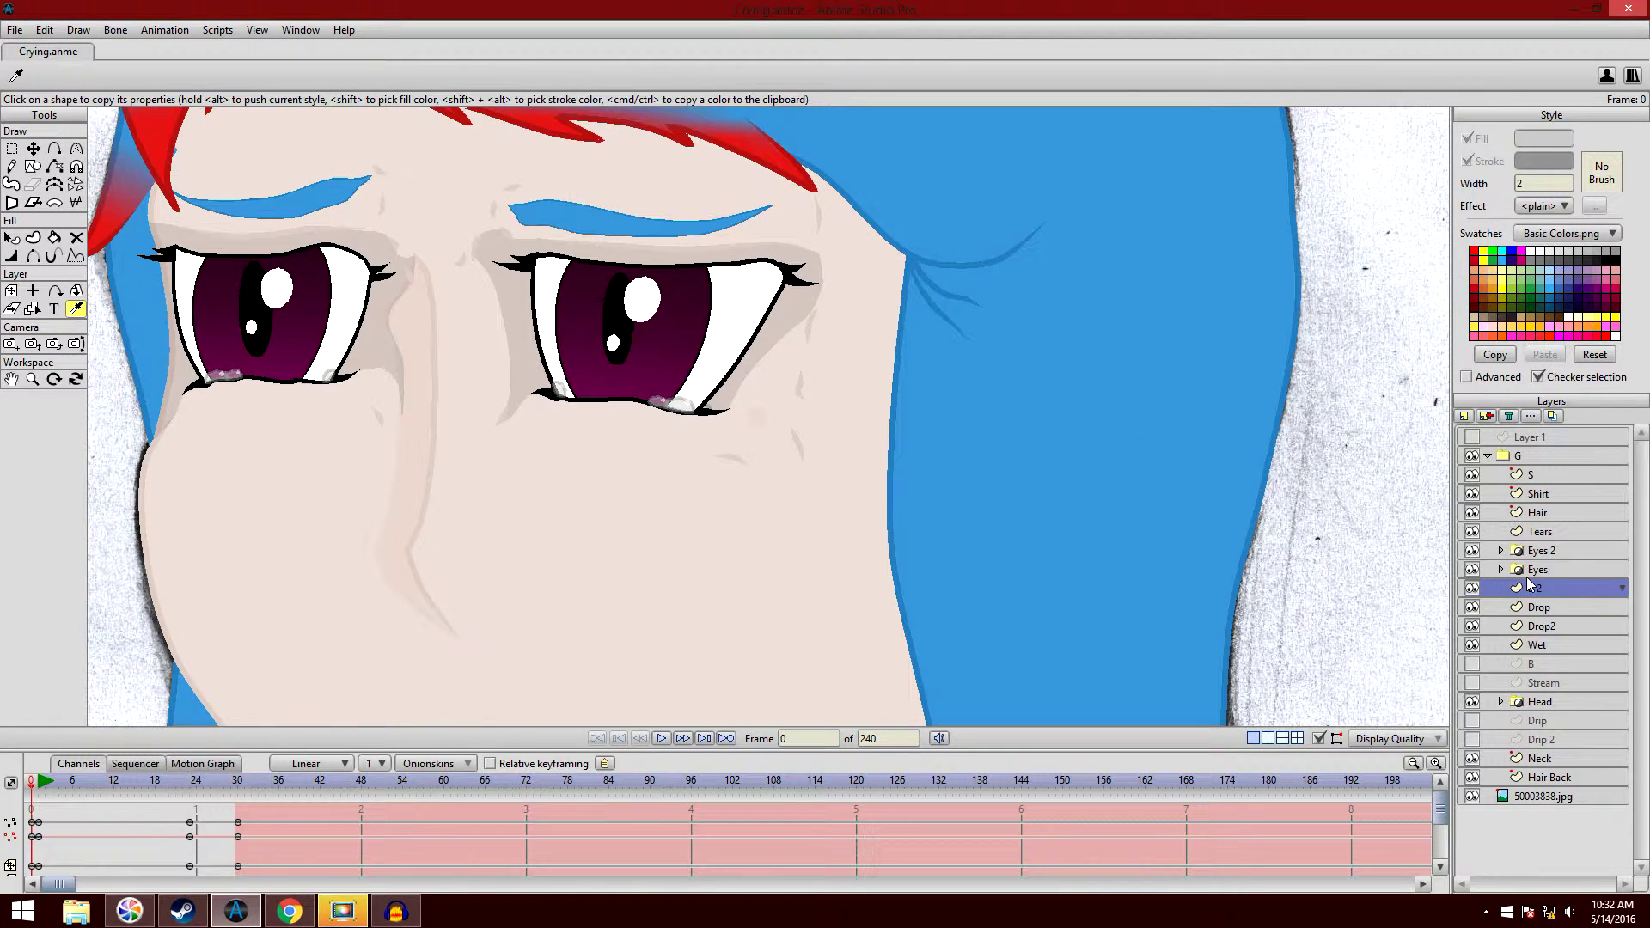
pyautogui.click(1547, 663)
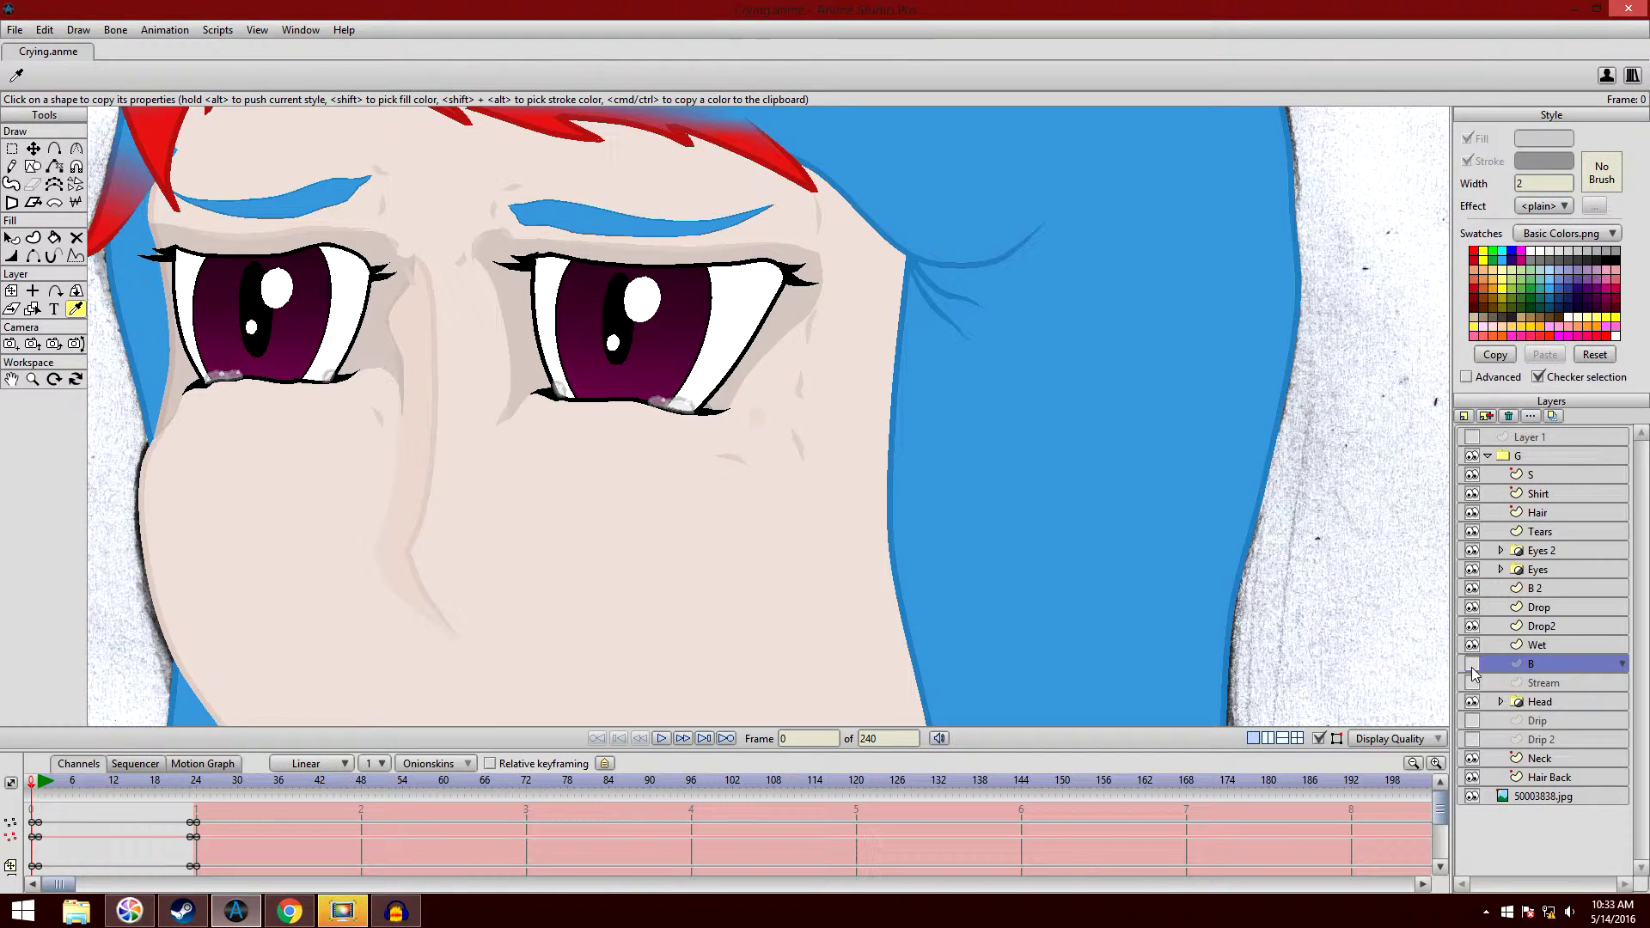
pyautogui.click(1473, 664)
pyautogui.click(191, 791)
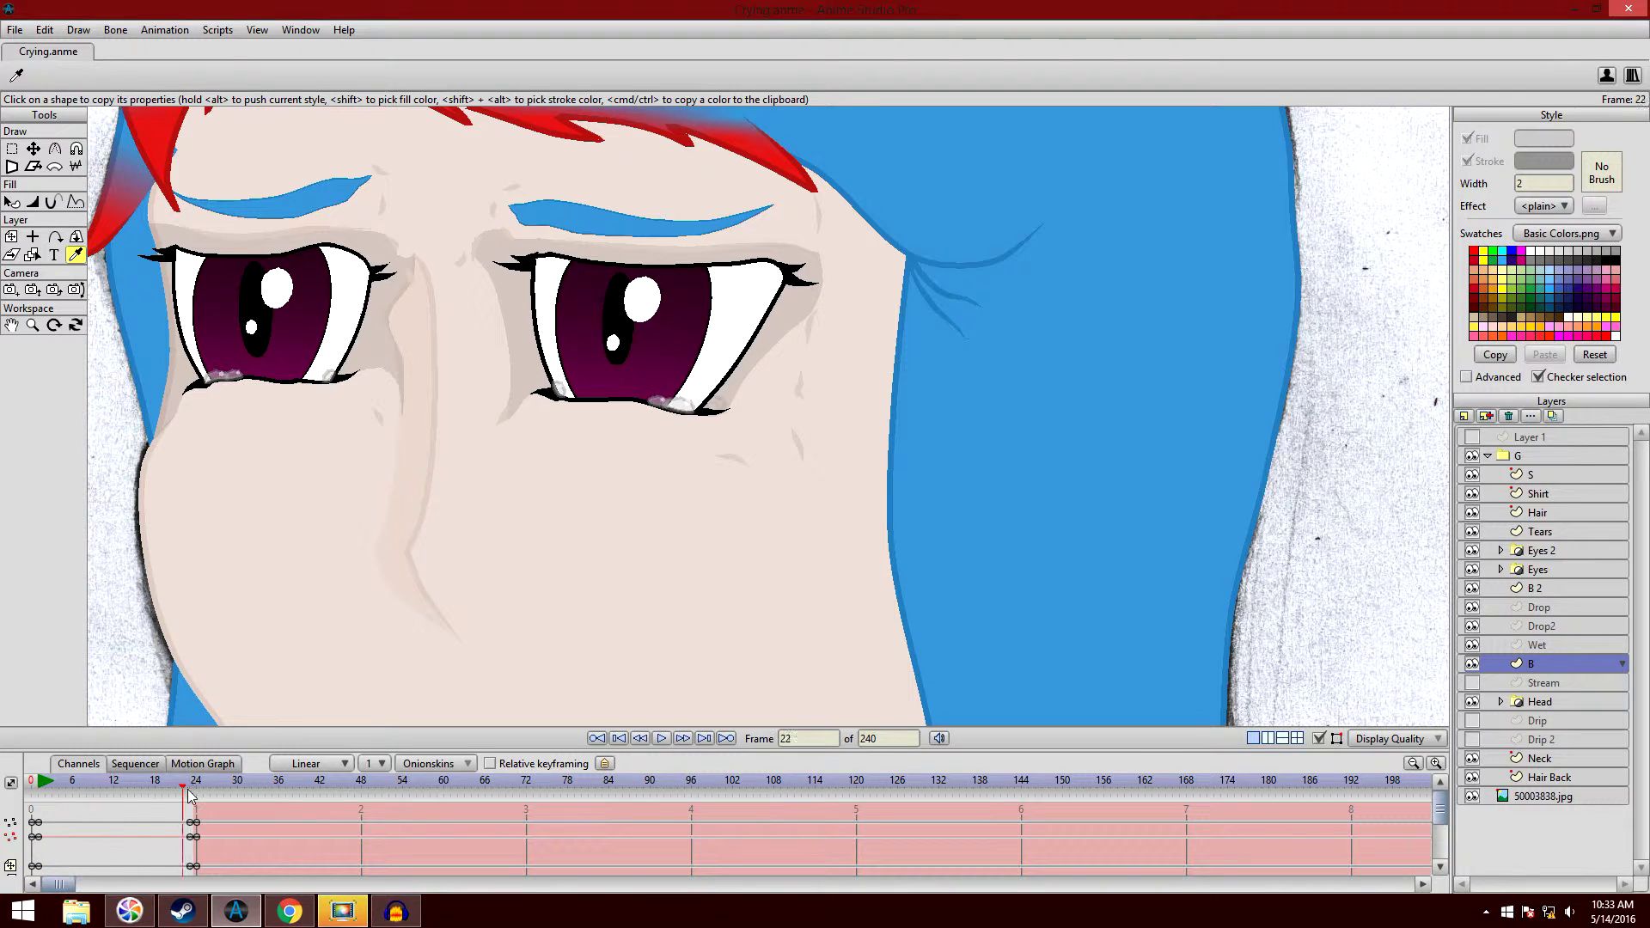
pyautogui.moveTo(191, 791); pyautogui.dragTo(32, 783)
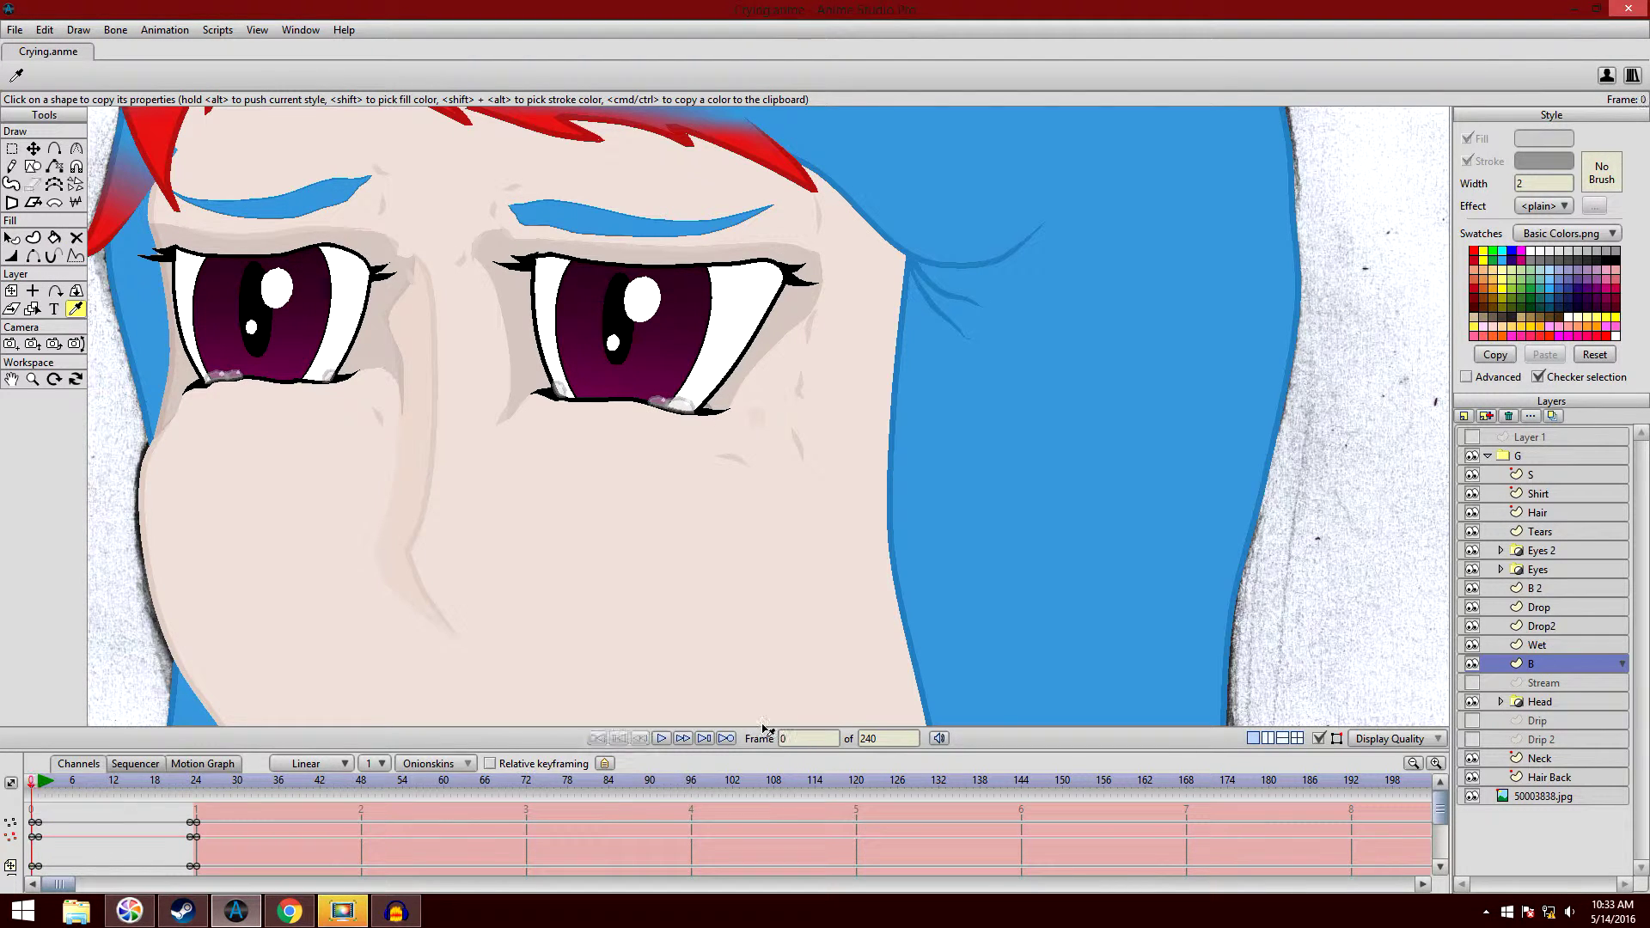
# - Select the B 2 layer and scrub from frame 1 to frame 30 to see the tear bubble grow at the eye's outer corner
pyautogui.click(1558, 586)
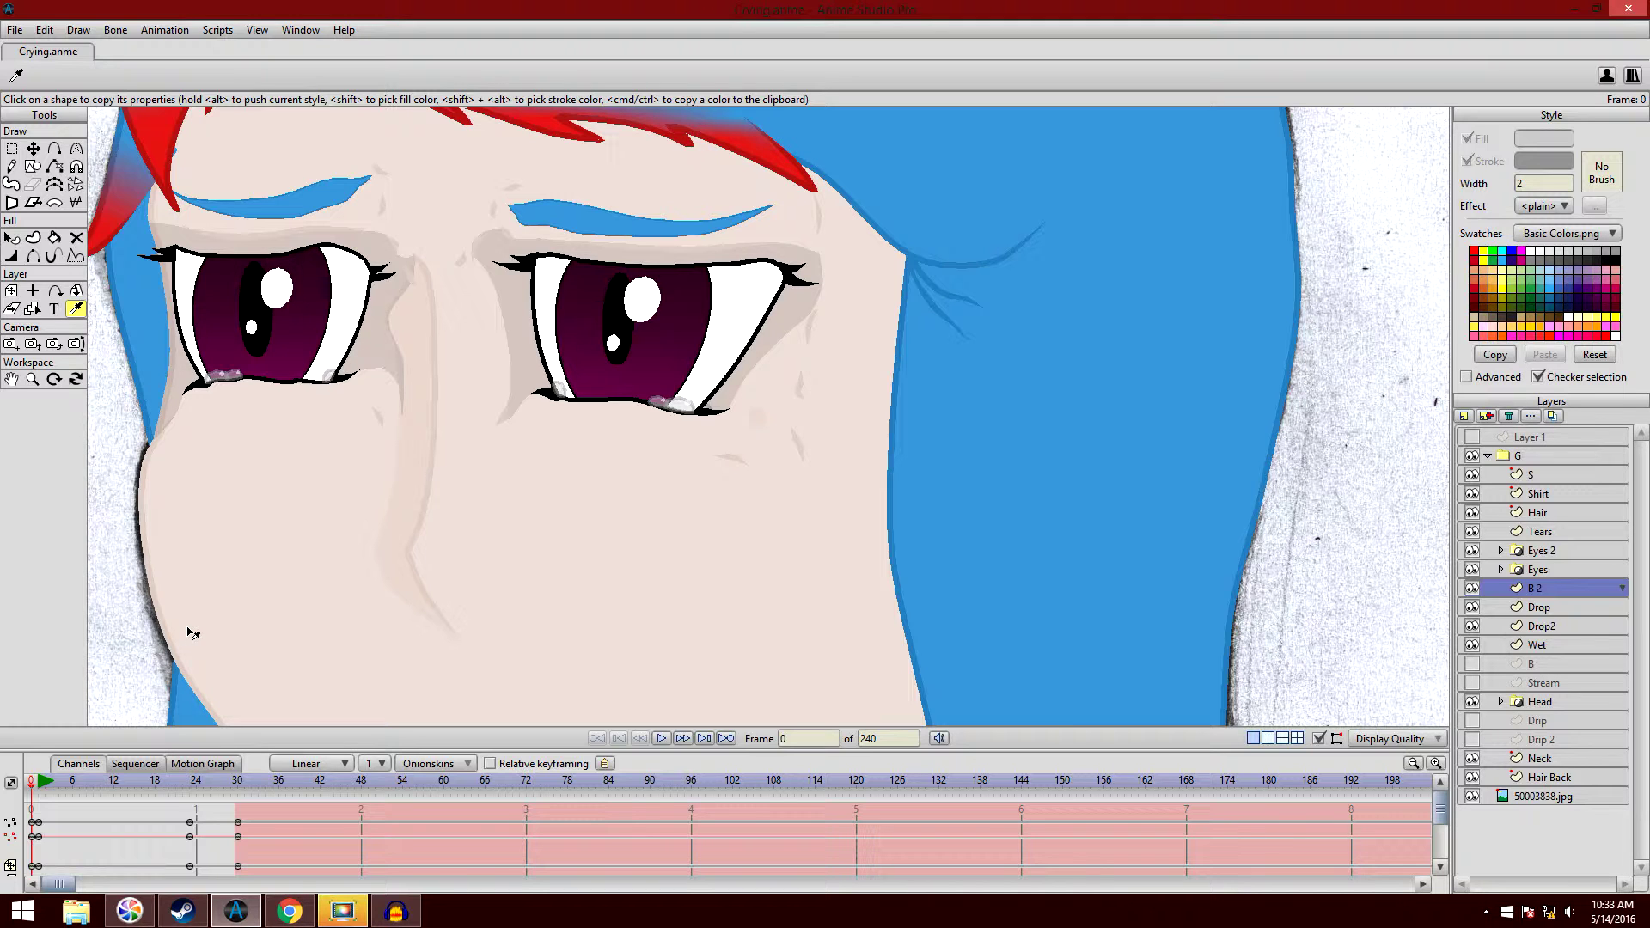
pyautogui.moveTo(570, 424); pyautogui.dragTo(539, 437)
pyautogui.scroll(2, 539, 437)
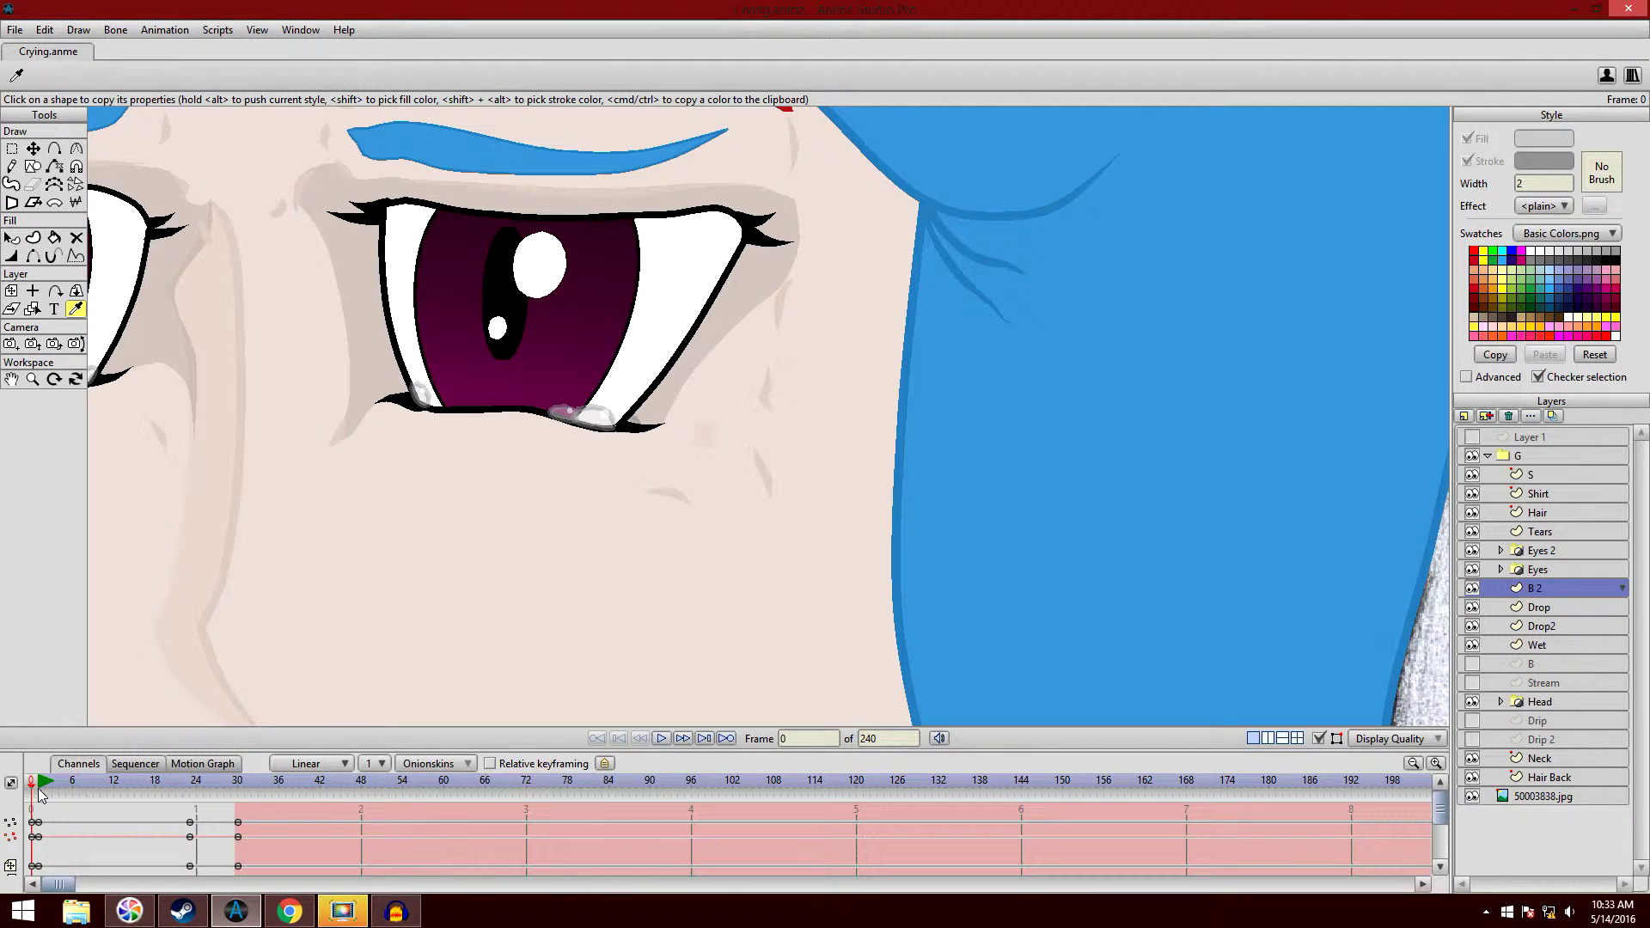
pyautogui.click(37, 786)
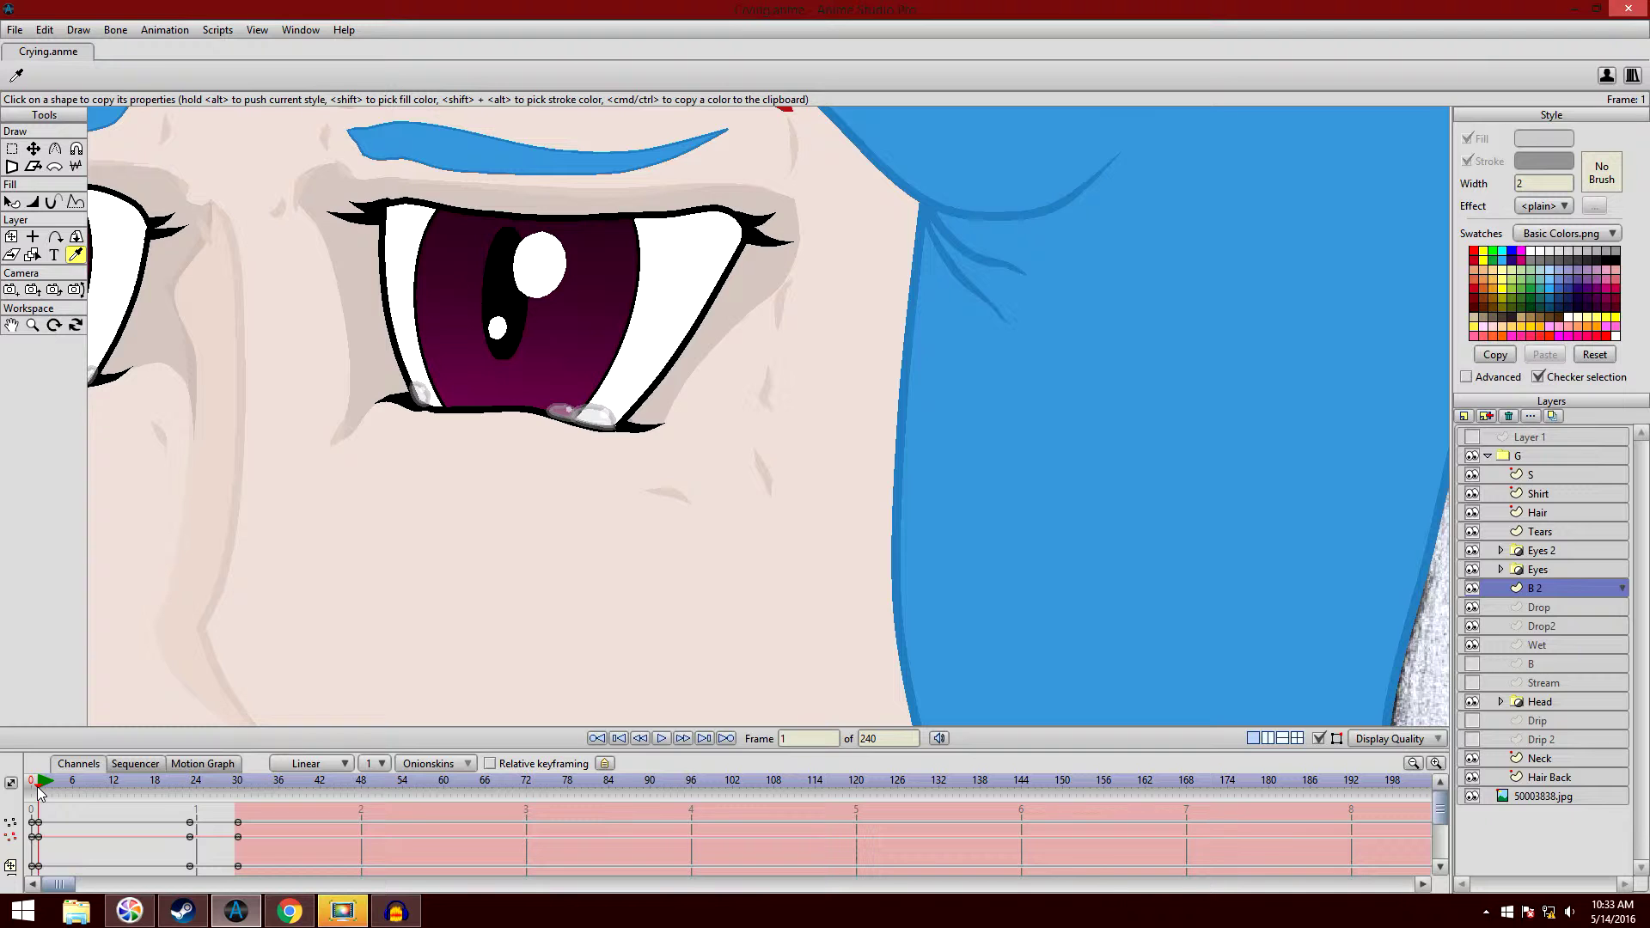
pyautogui.moveTo(37, 785); pyautogui.dragTo(240, 828)
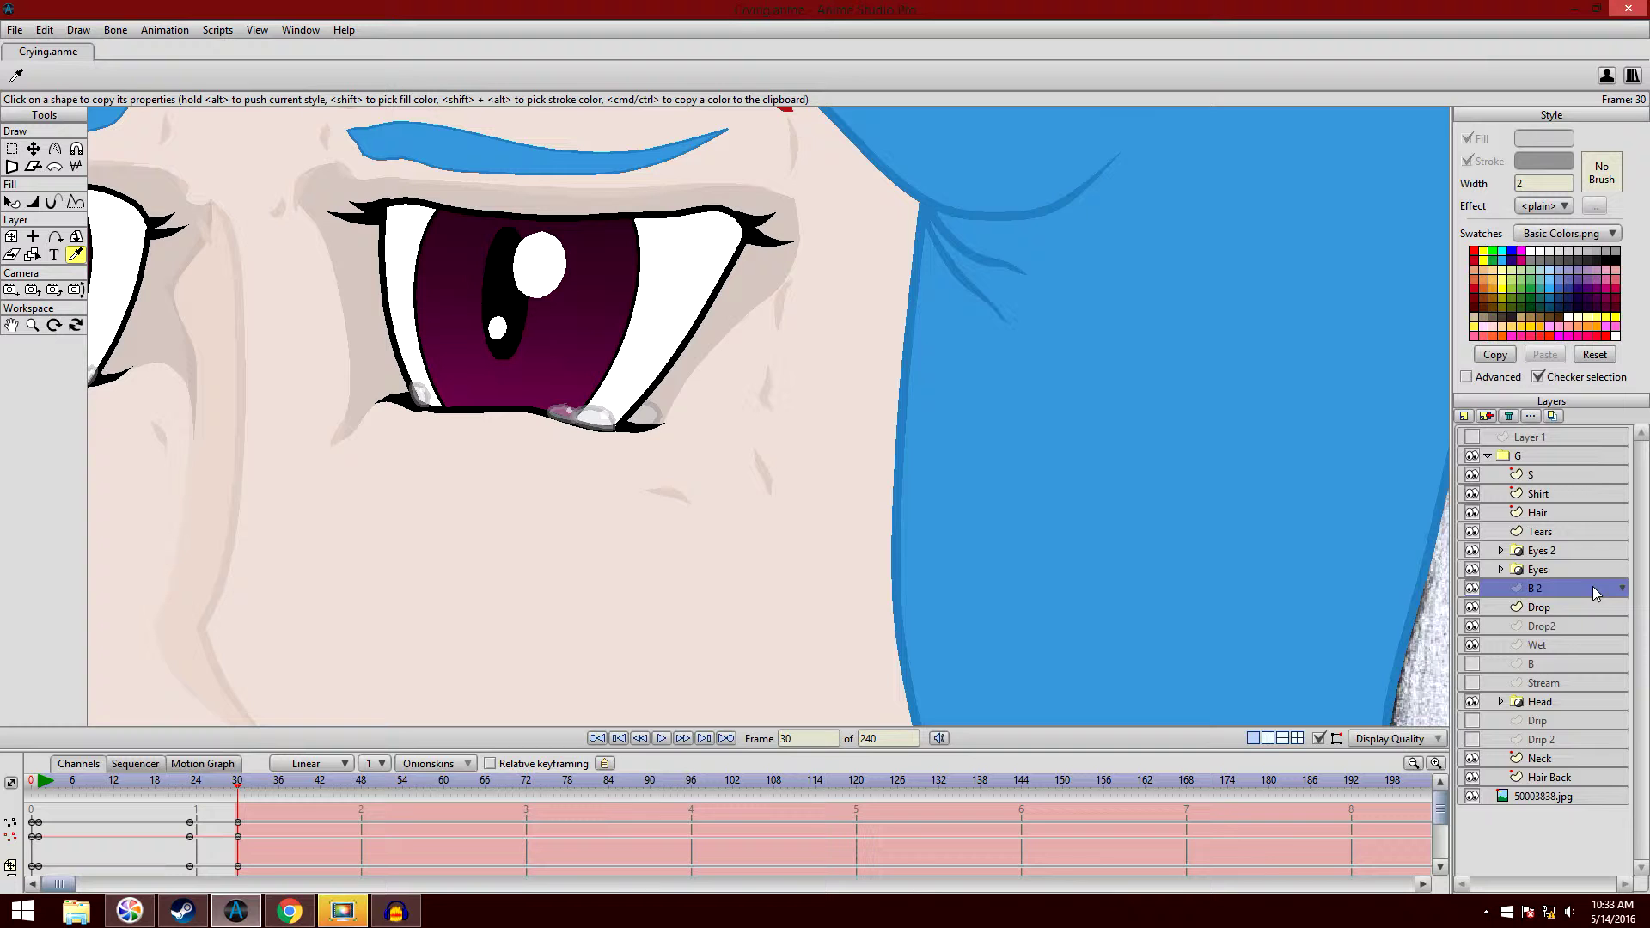
# - Select the Drop layer at frame 30, examine the drop at the eye corner, and hide the Drop2 and Wet layers
pyautogui.click(1577, 604)
pyautogui.scroll(5, 910, 534)
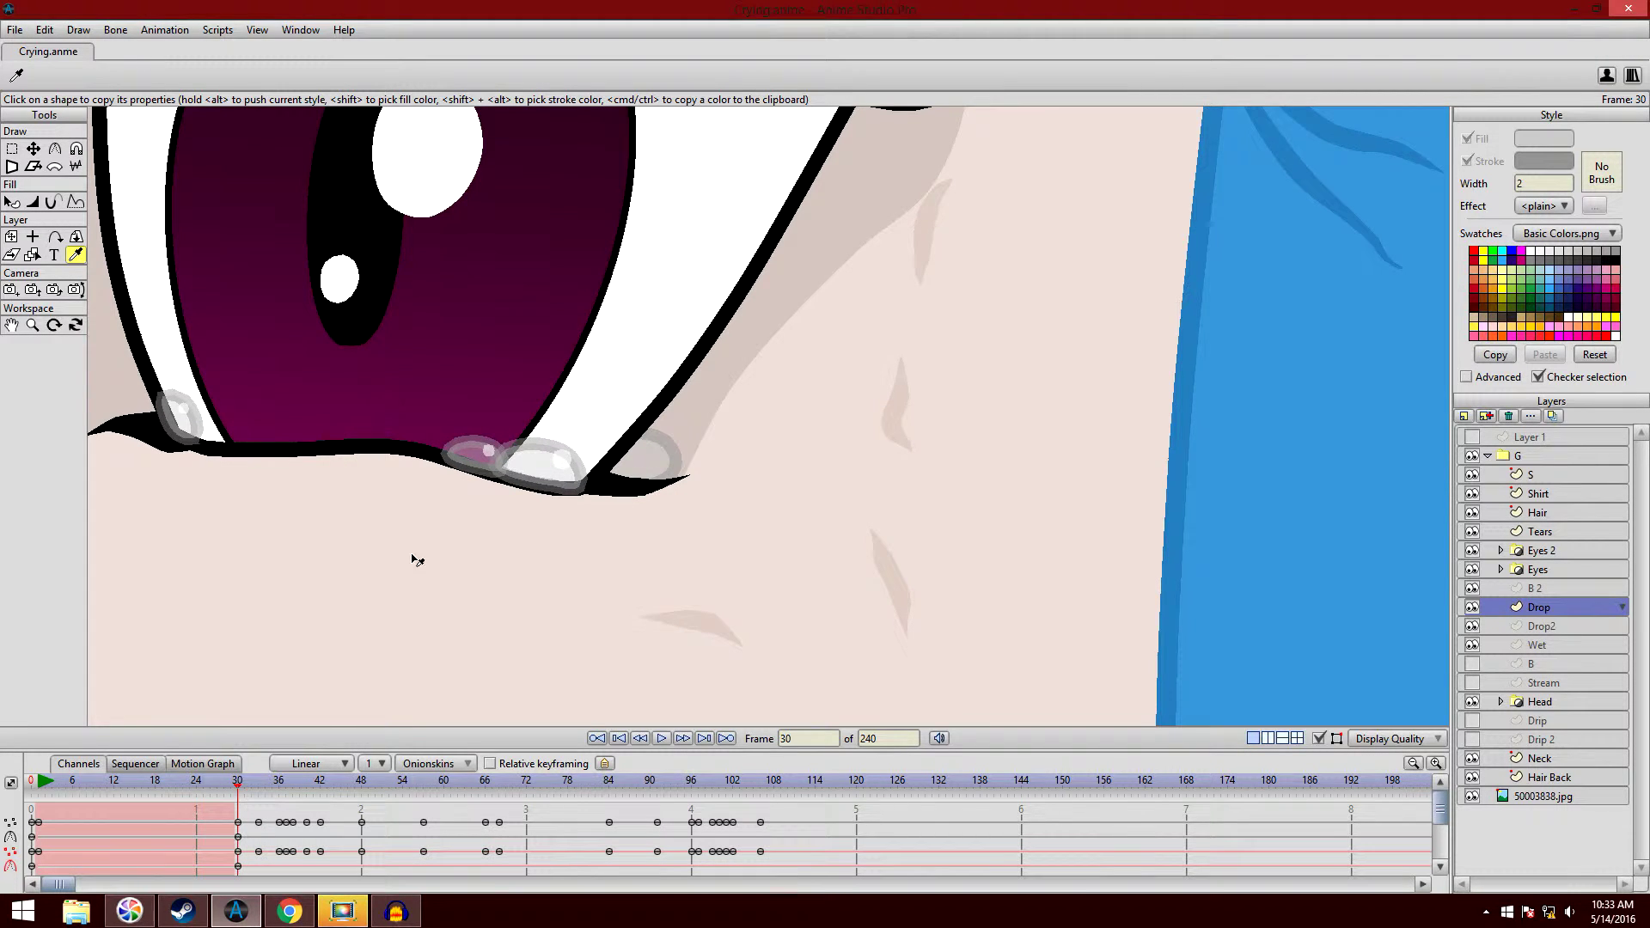
pyautogui.scroll(-3, 416, 559)
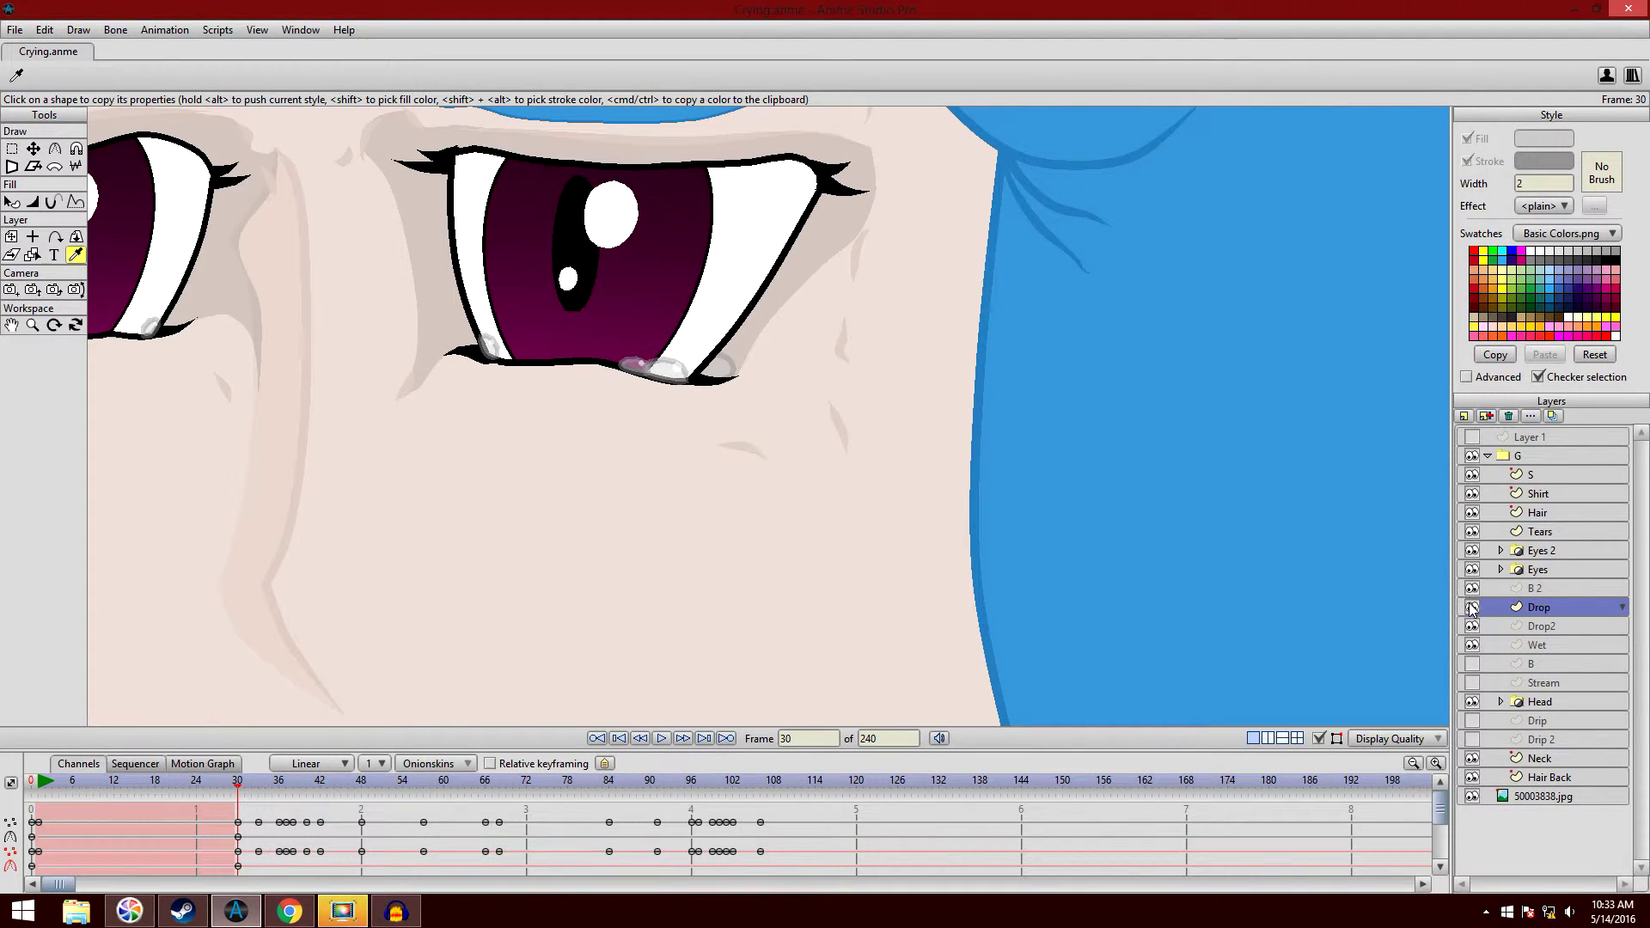
pyautogui.click(1471, 626)
pyautogui.click(1472, 645)
pyautogui.scroll(-5, 1137, 505)
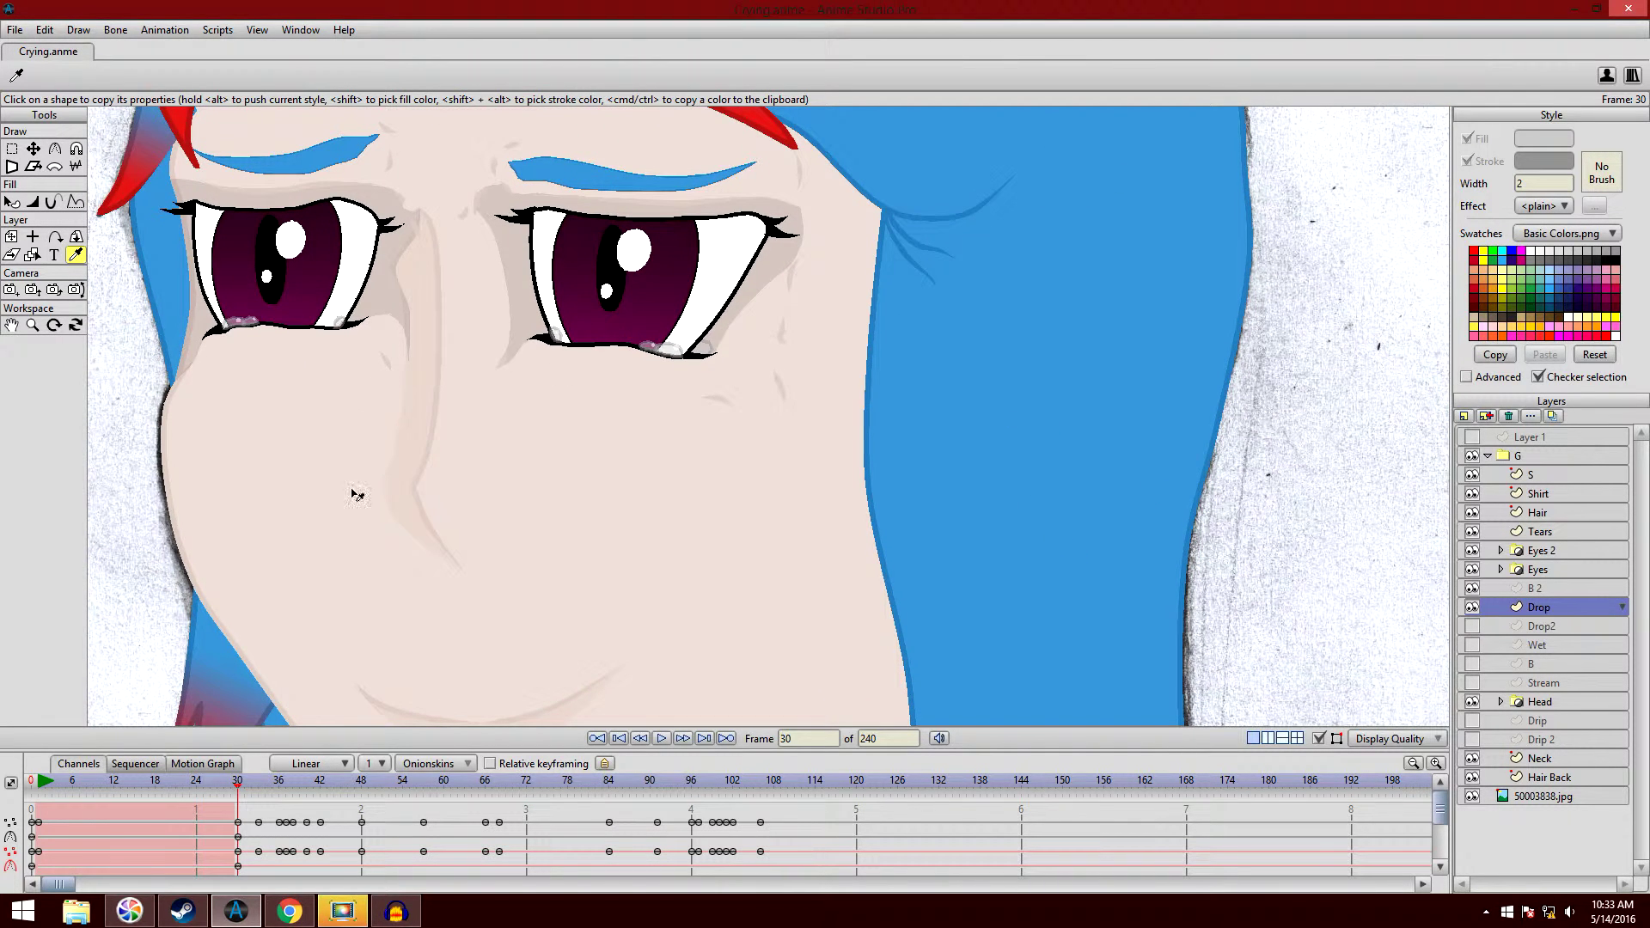
pyautogui.scroll(3, 584, 507)
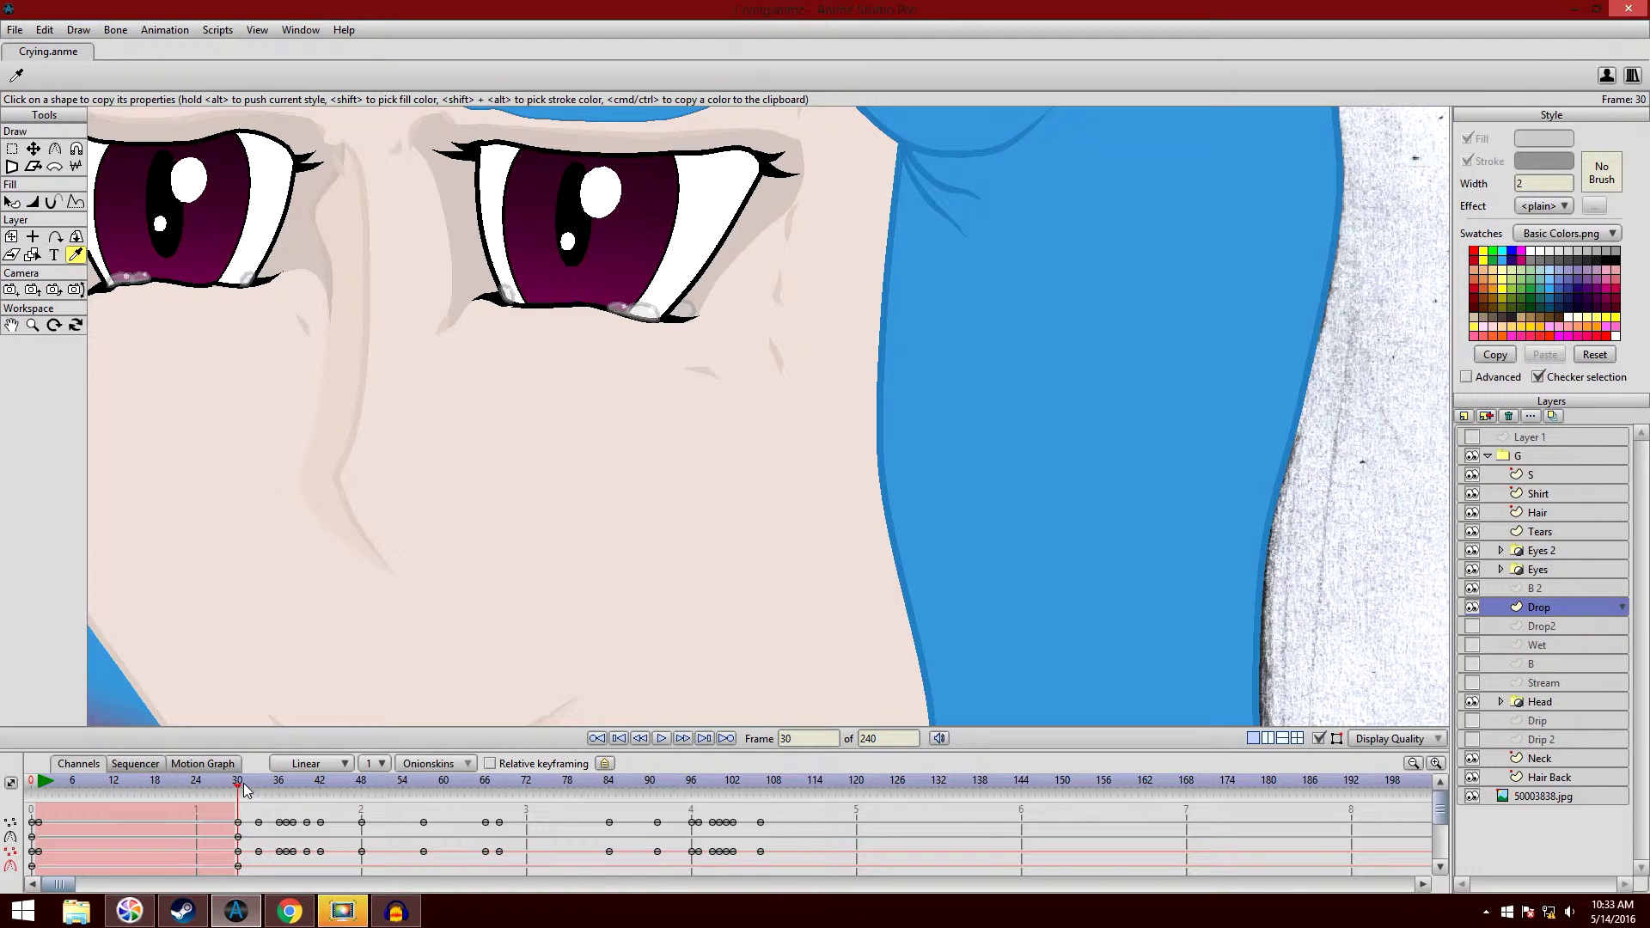
# - Scrub the Drop layer from frame 30 to frame 68 to follow the drop down the cheek to the jawline
pyautogui.moveTo(239, 789); pyautogui.dragTo(499, 804)
pyautogui.scroll(-5, 516, 393)
pyautogui.scroll(-2, 653, 679)
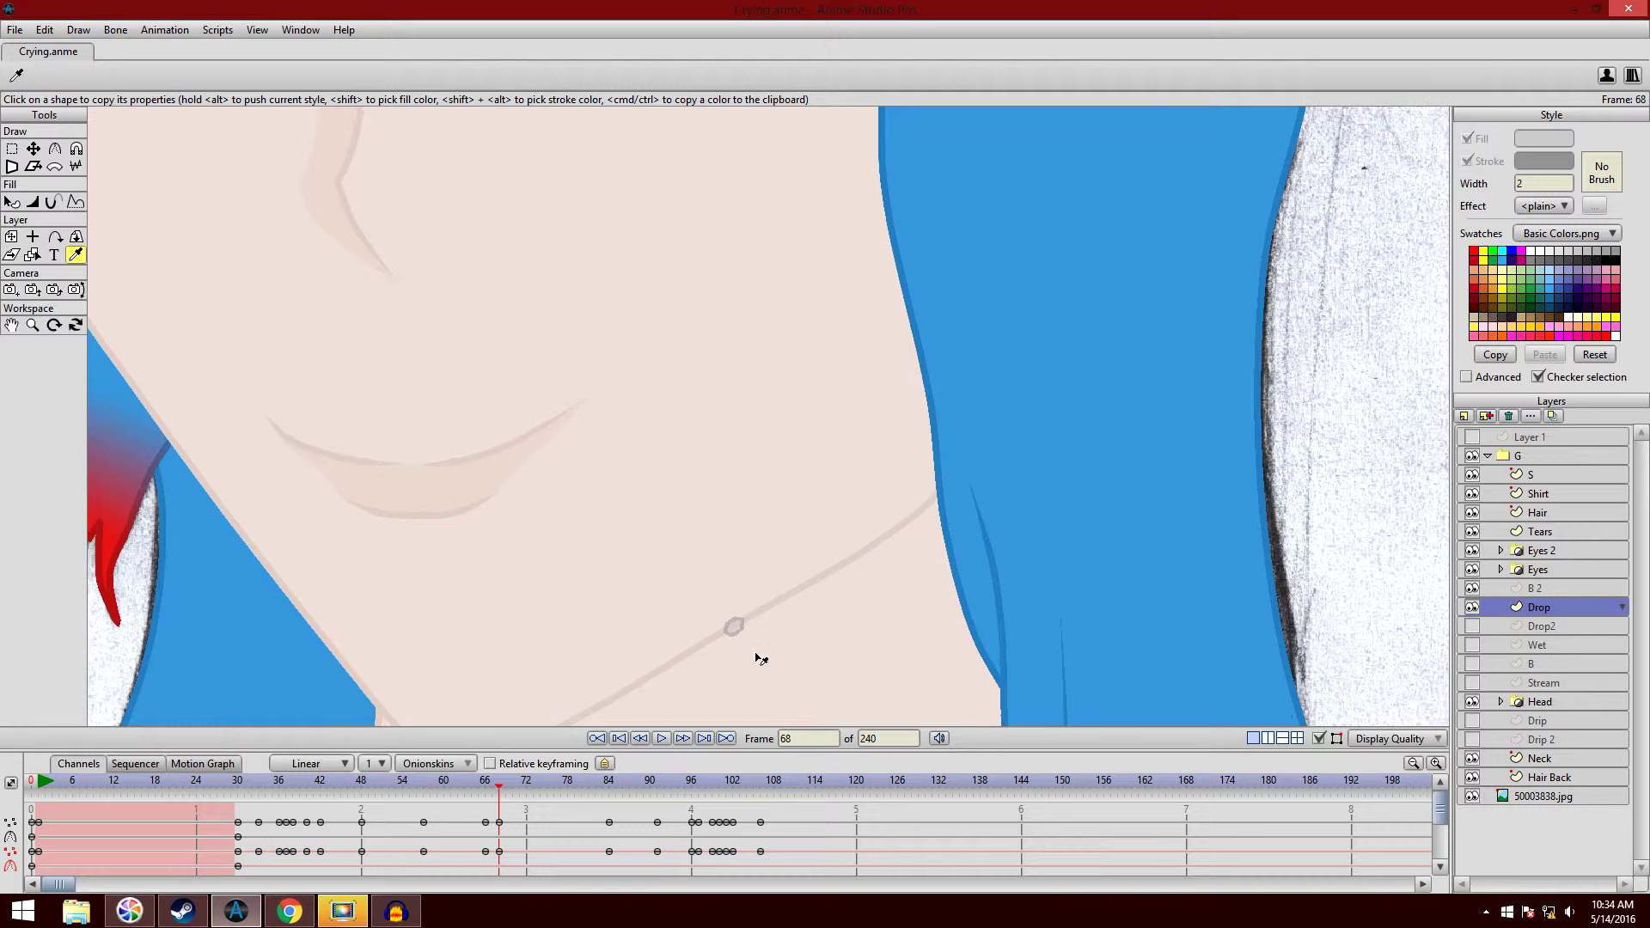
pyautogui.moveTo(774, 476); pyautogui.dragTo(795, 571)
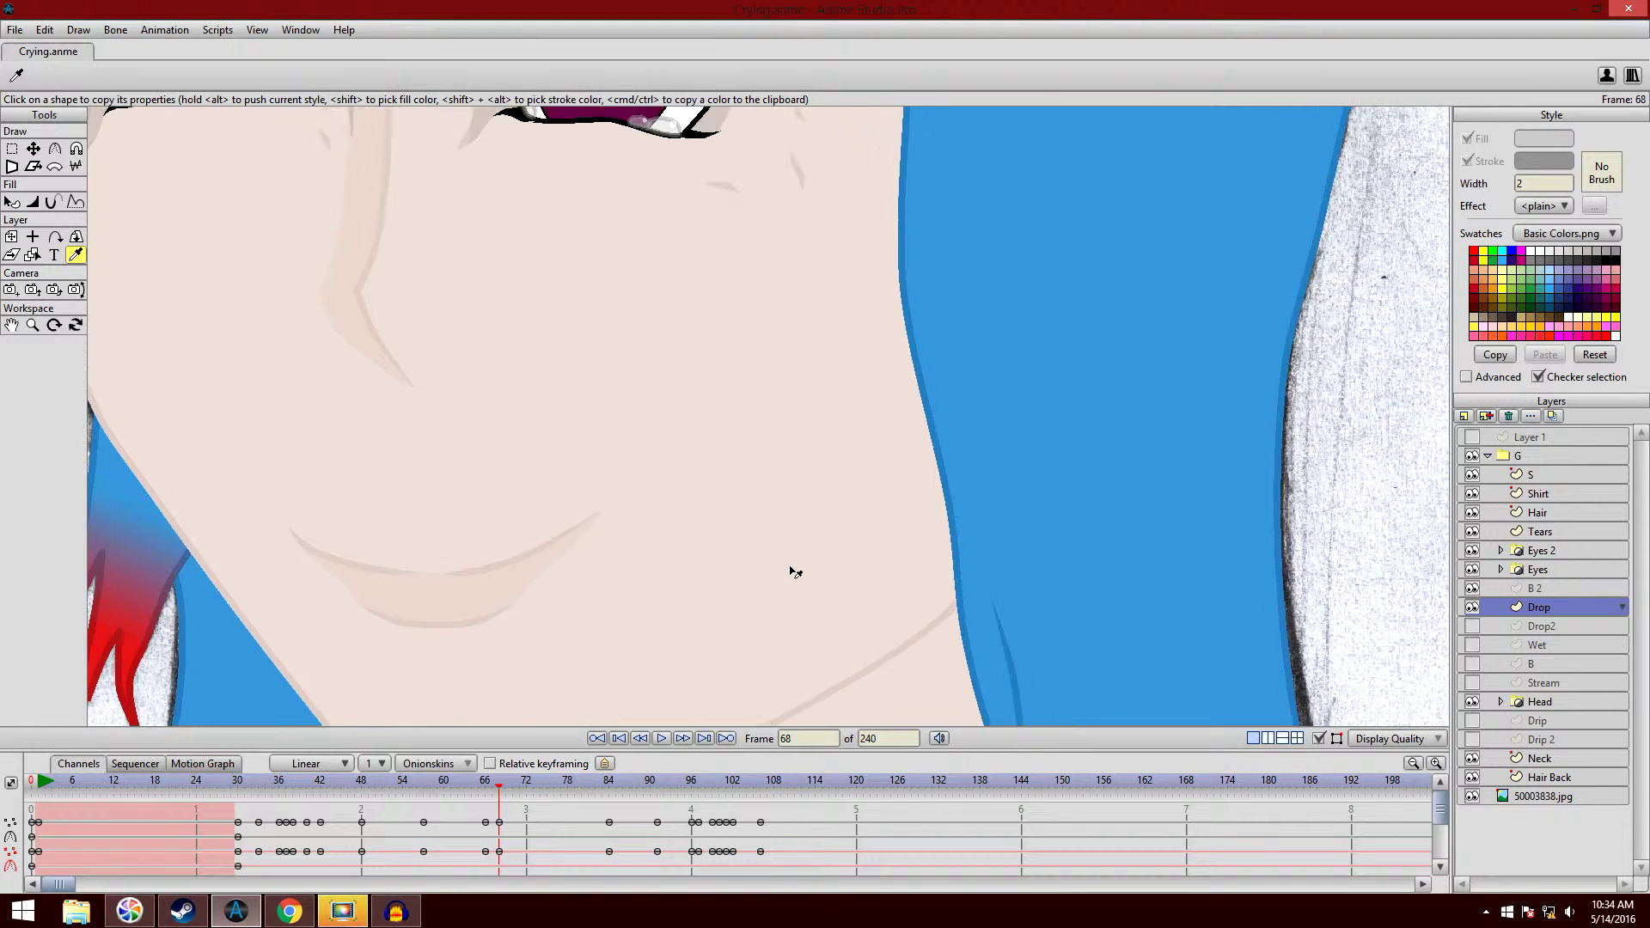
pyautogui.scroll(-1, 795, 571)
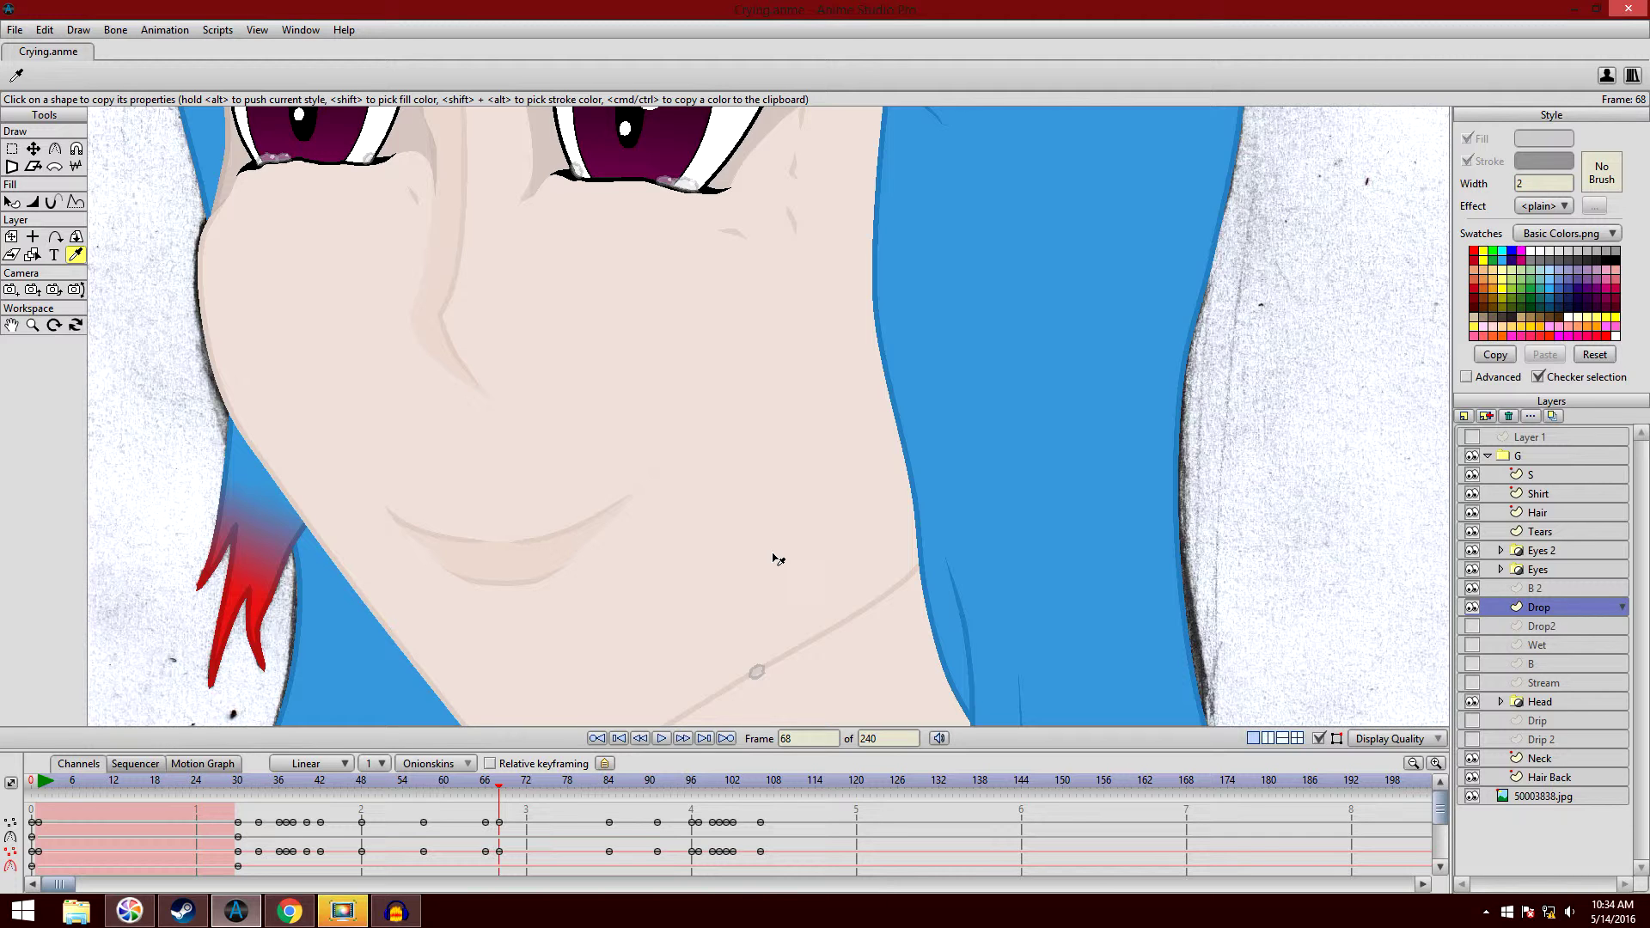
# - Return to frame 30, select the Wet layer and make it visible, and scrub to frame 38
pyautogui.click(239, 783)
pyautogui.scroll(2, 795, 215)
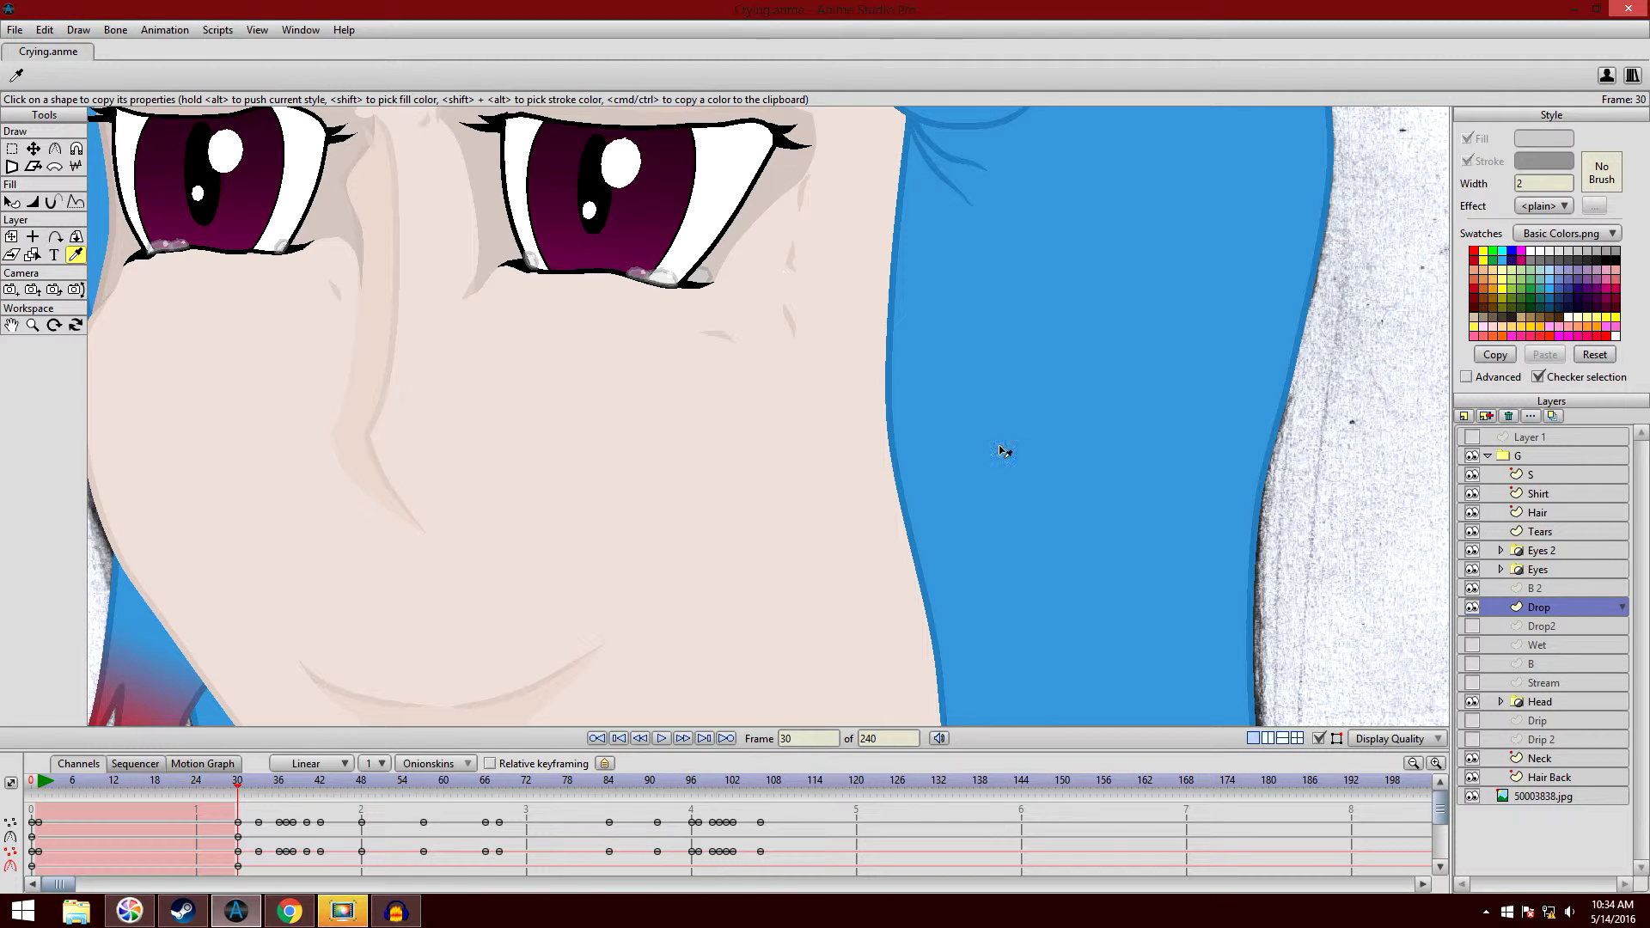
pyautogui.click(1571, 645)
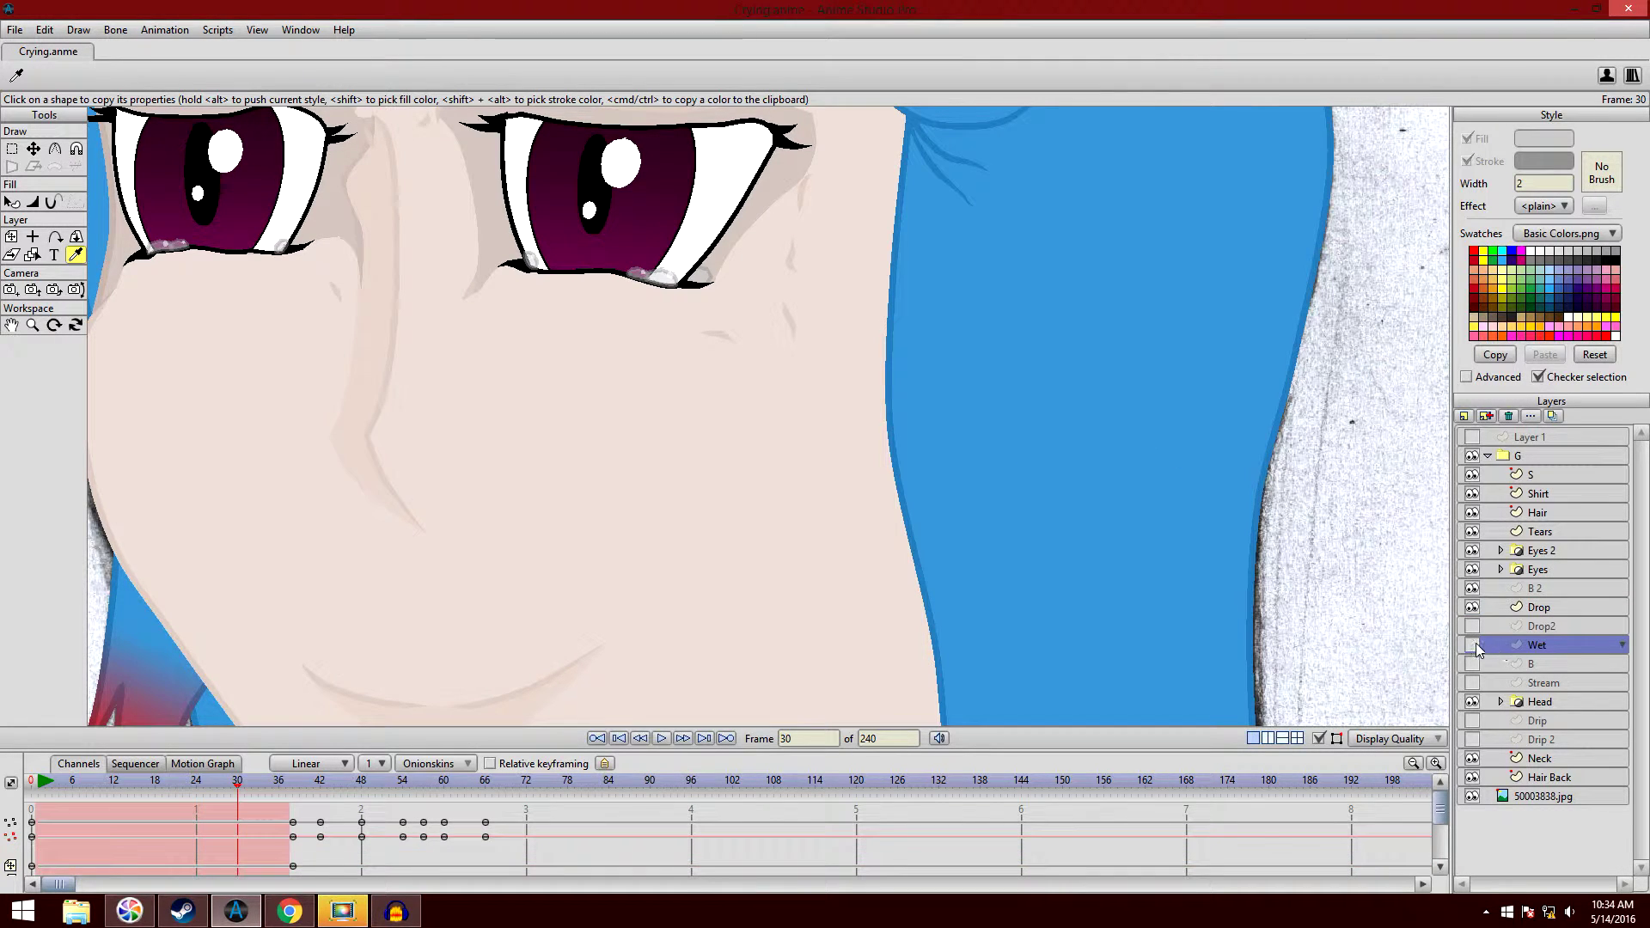
pyautogui.click(1473, 627)
pyautogui.moveTo(258, 787); pyautogui.dragTo(293, 803)
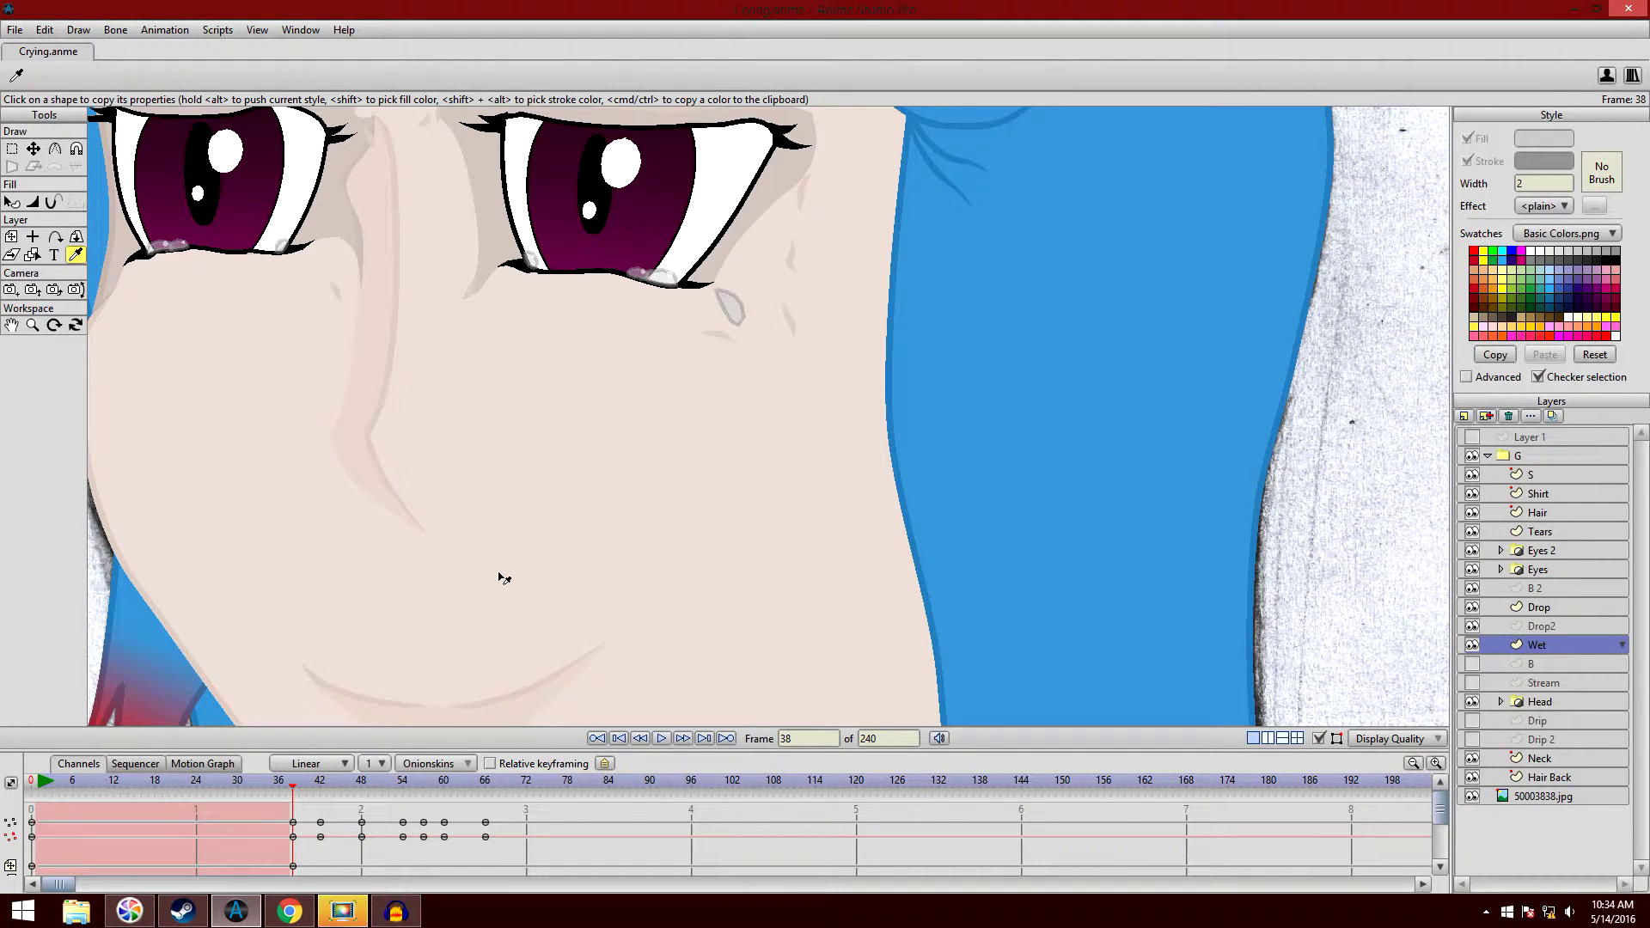
# - Examine the drop beside the eye's outer corner and the cheek below it at frame 38
pyautogui.scroll(2, 516, 488)
pyautogui.scroll(2, 541, 350)
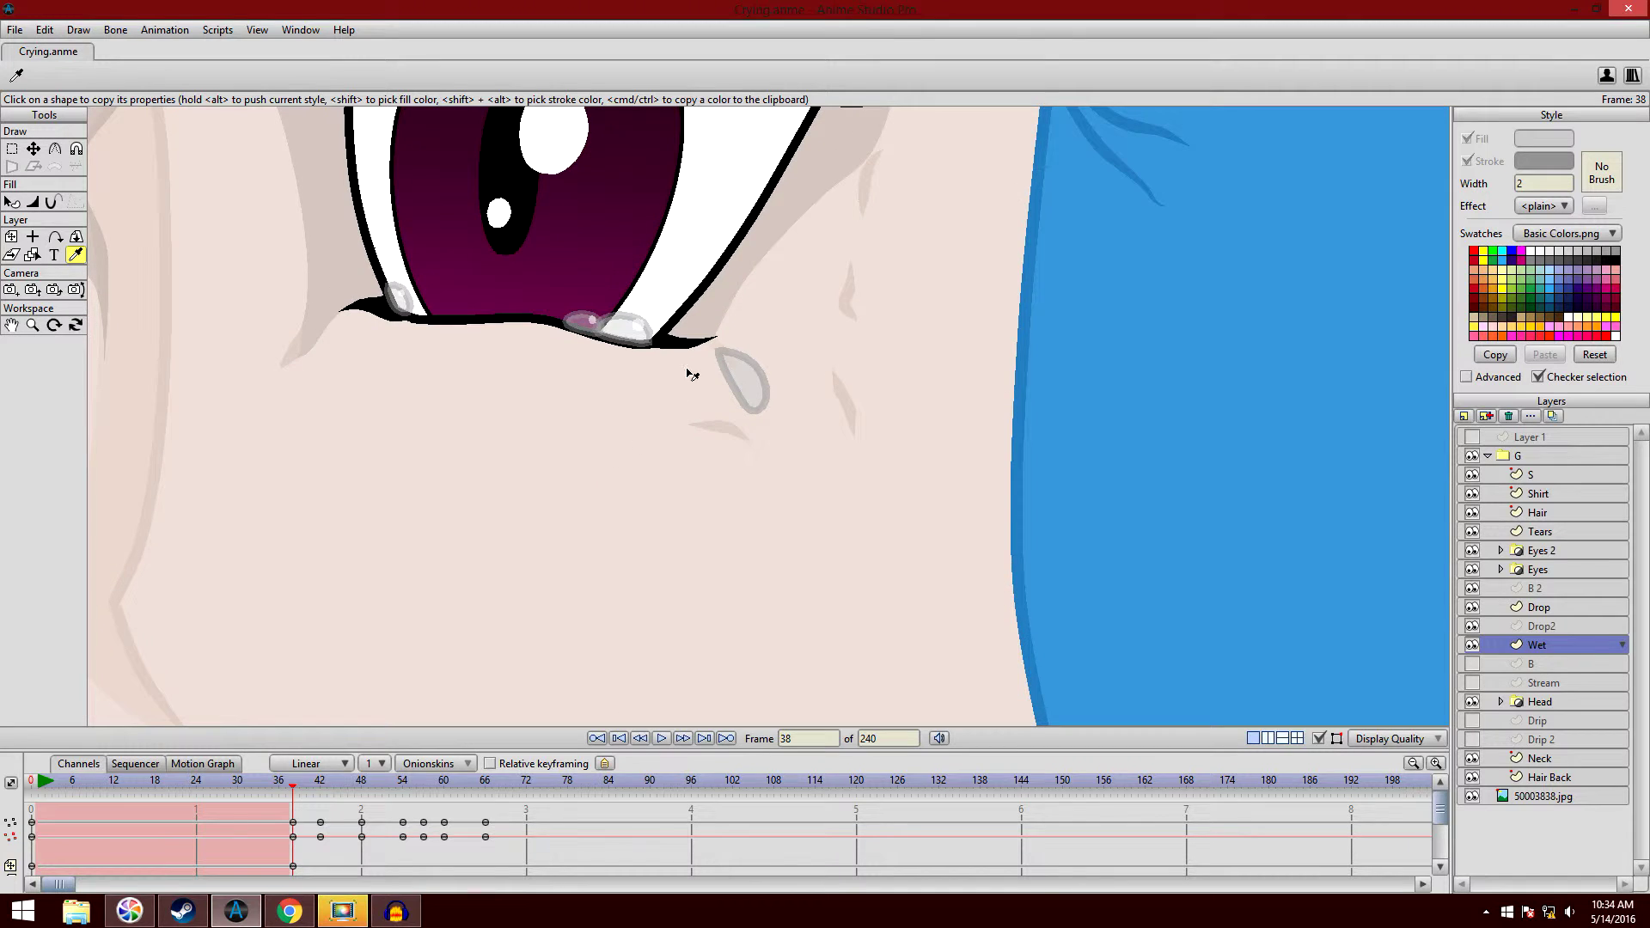
pyautogui.moveTo(520, 393); pyautogui.dragTo(810, 390)
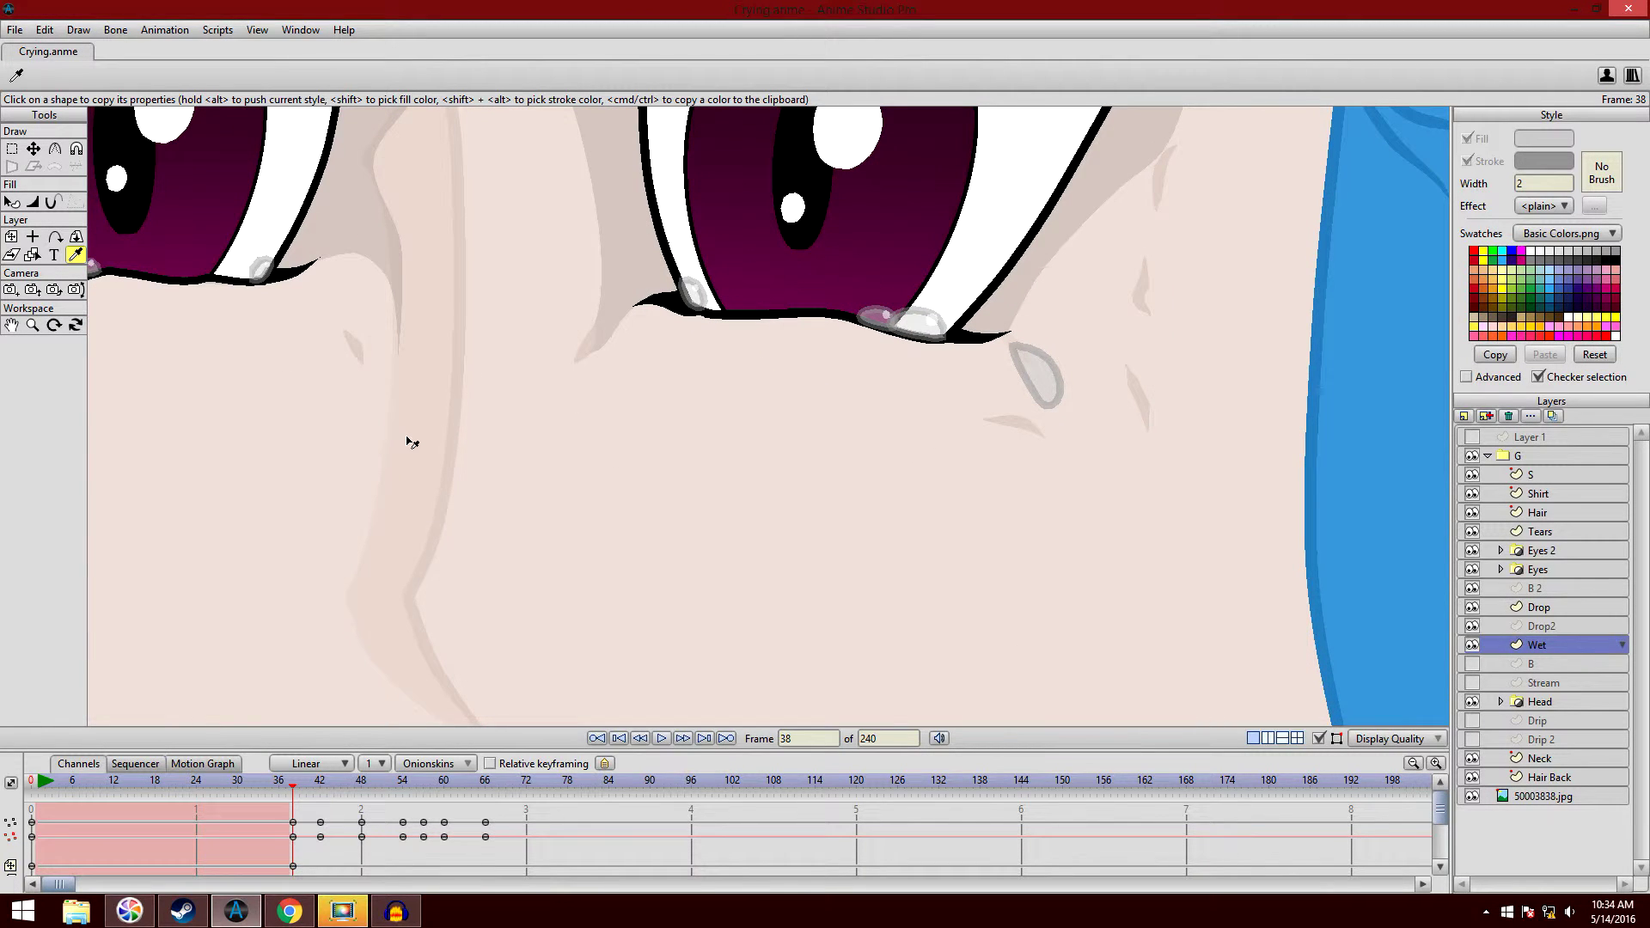
pyautogui.moveTo(439, 423); pyautogui.dragTo(515, 81)
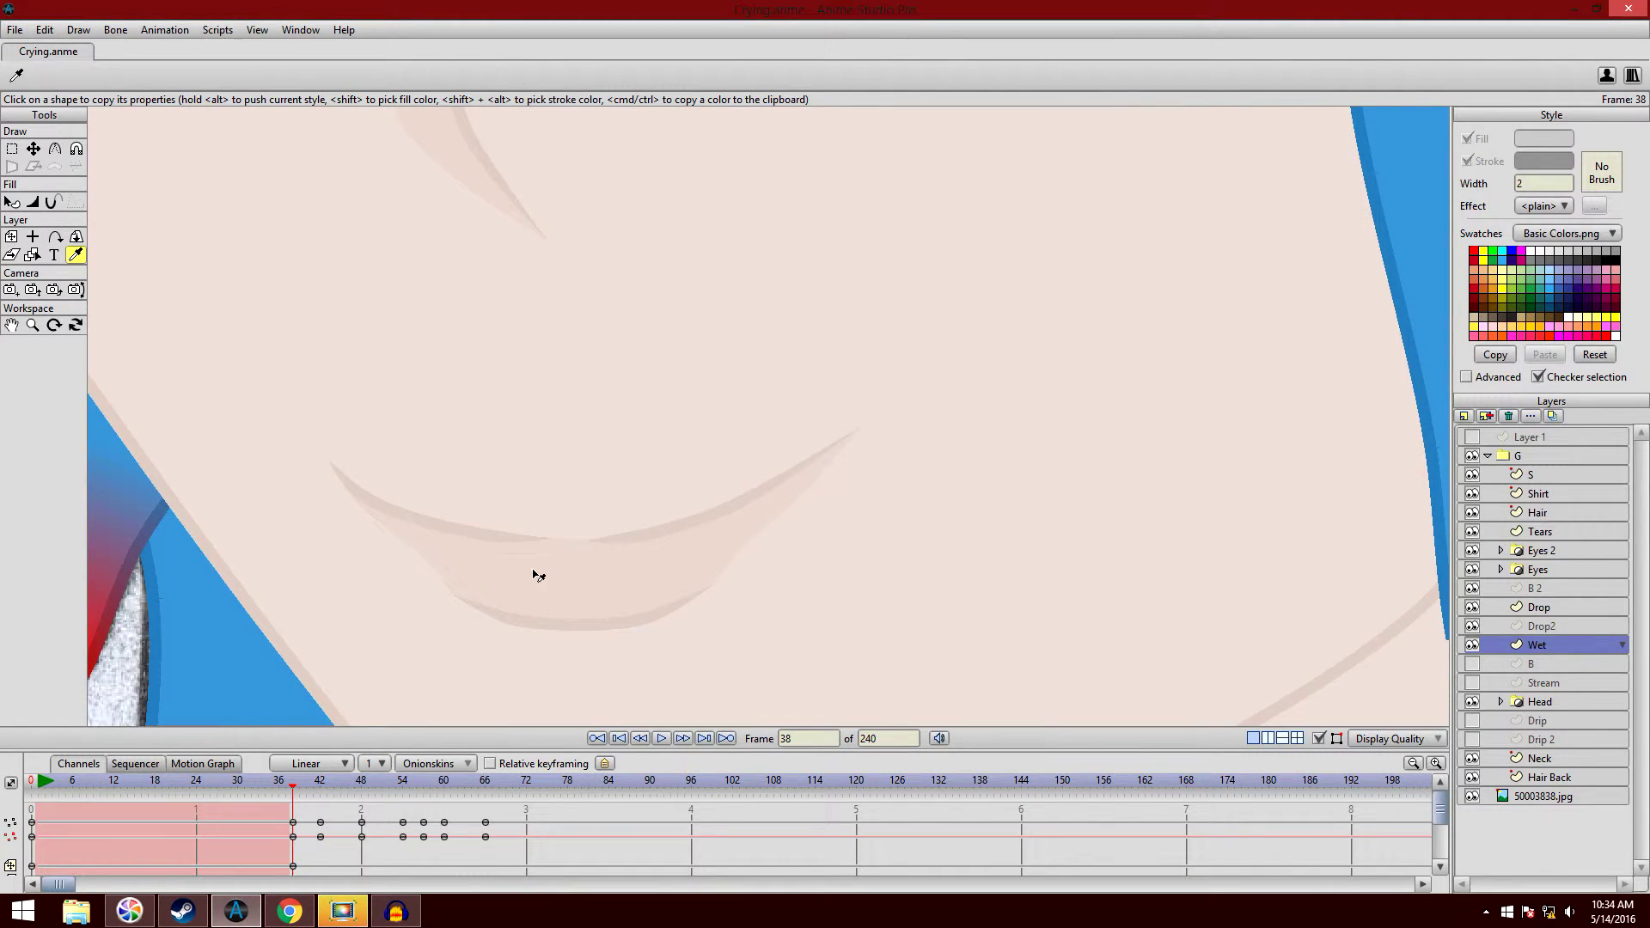
pyautogui.moveTo(1014, 231); pyautogui.dragTo(919, 477)
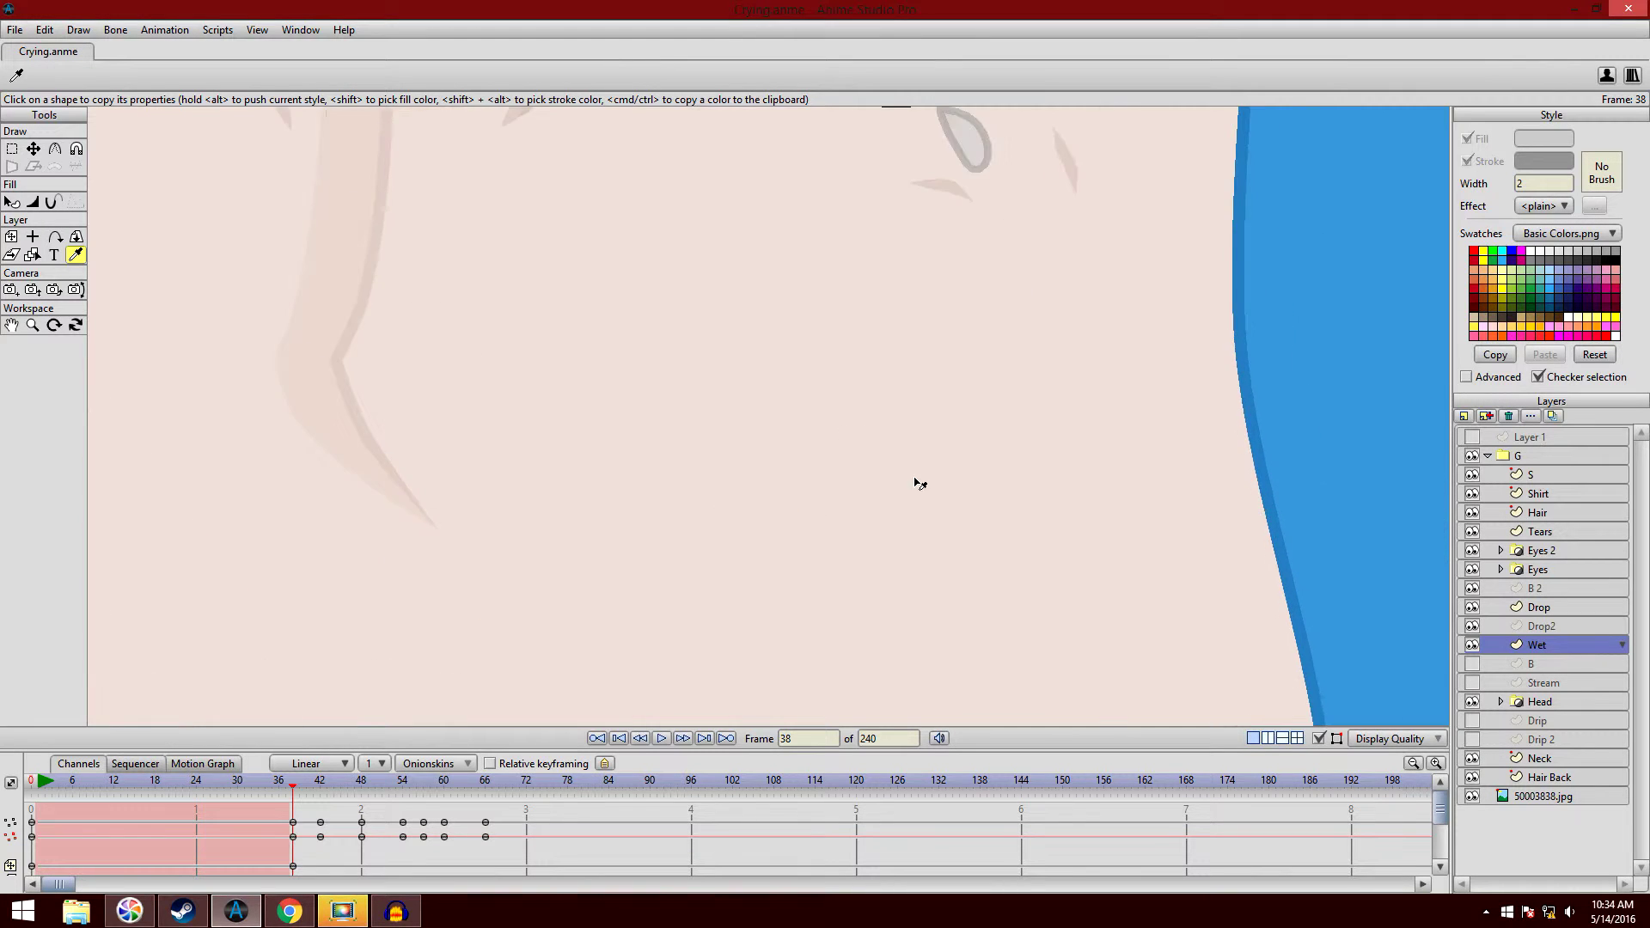
pyautogui.scroll(-4, 919, 476)
pyautogui.moveTo(890, 329); pyautogui.dragTo(728, 440)
pyautogui.scroll(4, 727, 440)
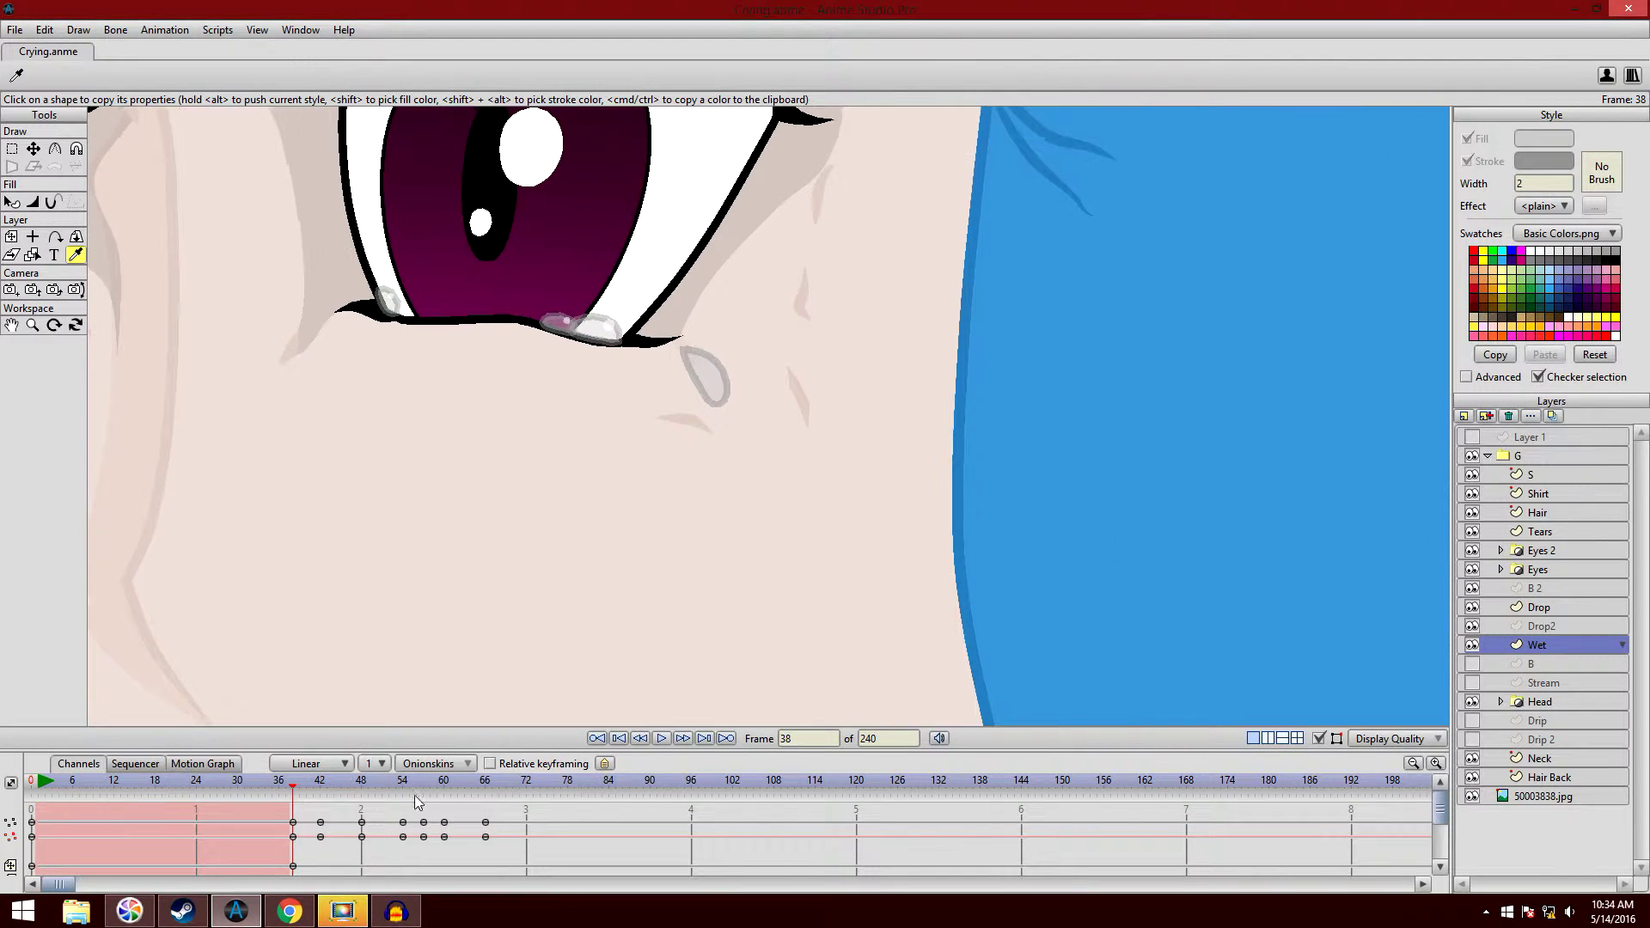
# - Scrub the Wet layer from frame 38 to frame 68 and examine the wet trail from the eye to the jawline
pyautogui.moveTo(296, 793)
pyautogui.mouseDown()
pyautogui.moveTo(452, 832)
pyautogui.moveTo(466, 796)
pyautogui.moveTo(502, 798)
pyautogui.moveTo(307, 791)
pyautogui.moveTo(528, 828)
pyautogui.moveTo(302, 827)
pyautogui.moveTo(507, 847)
pyautogui.moveTo(276, 839)
pyautogui.moveTo(481, 916)
pyautogui.moveTo(268, 918)
pyautogui.moveTo(501, 925)
pyautogui.mouseUp()
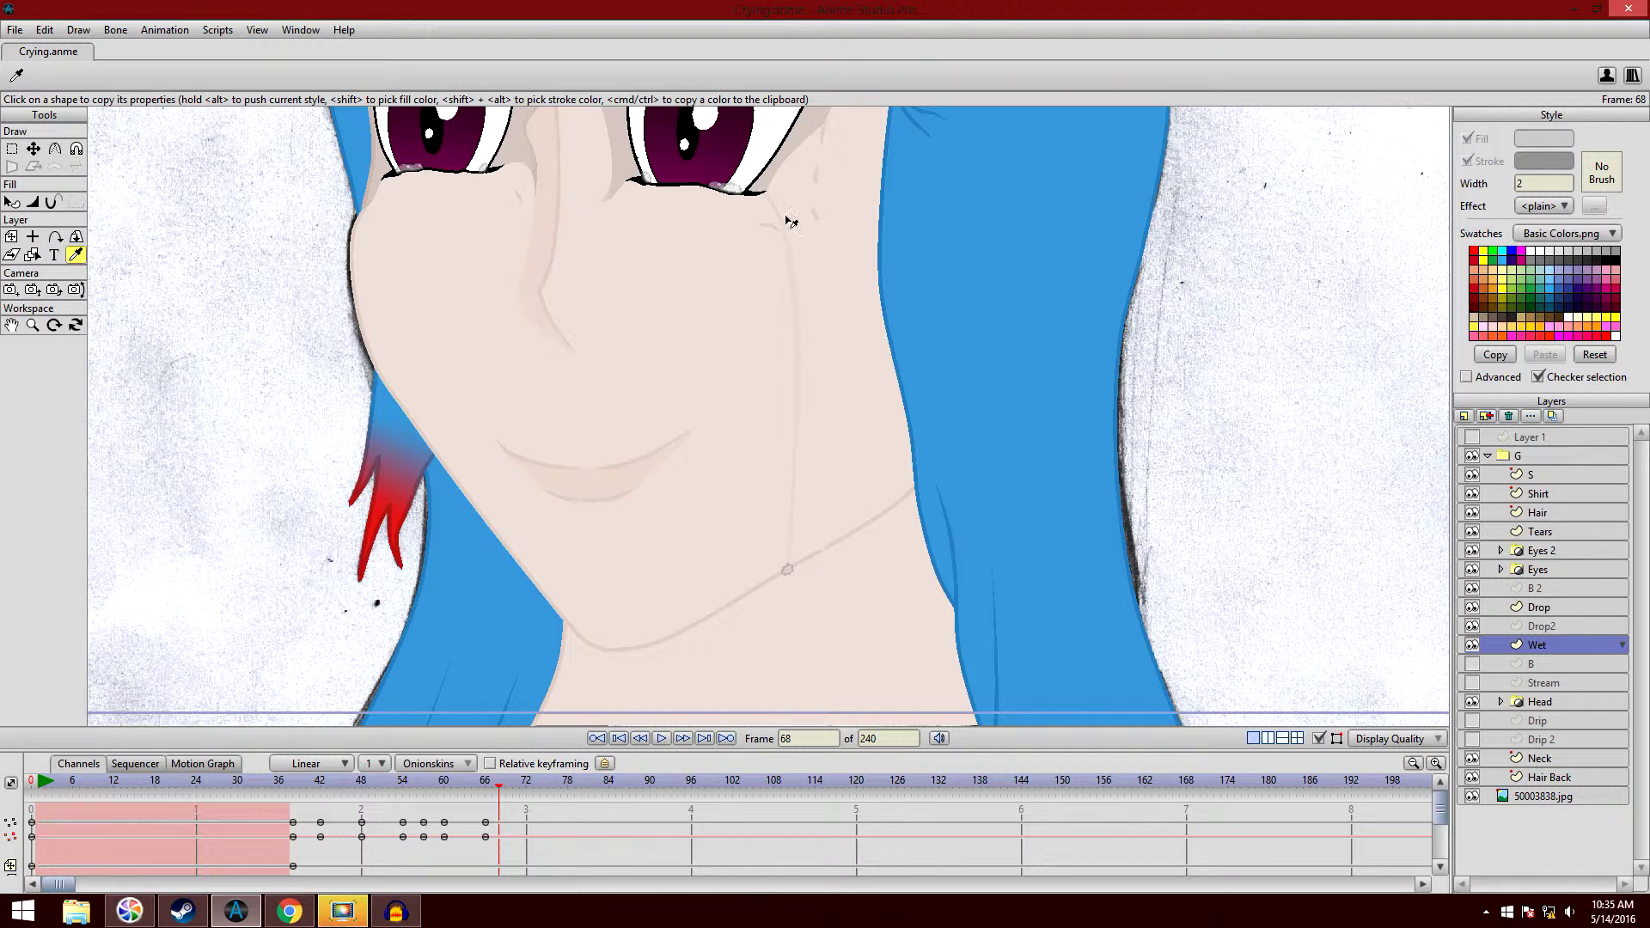
pyautogui.moveTo(784, 336); pyautogui.dragTo(757, 324)
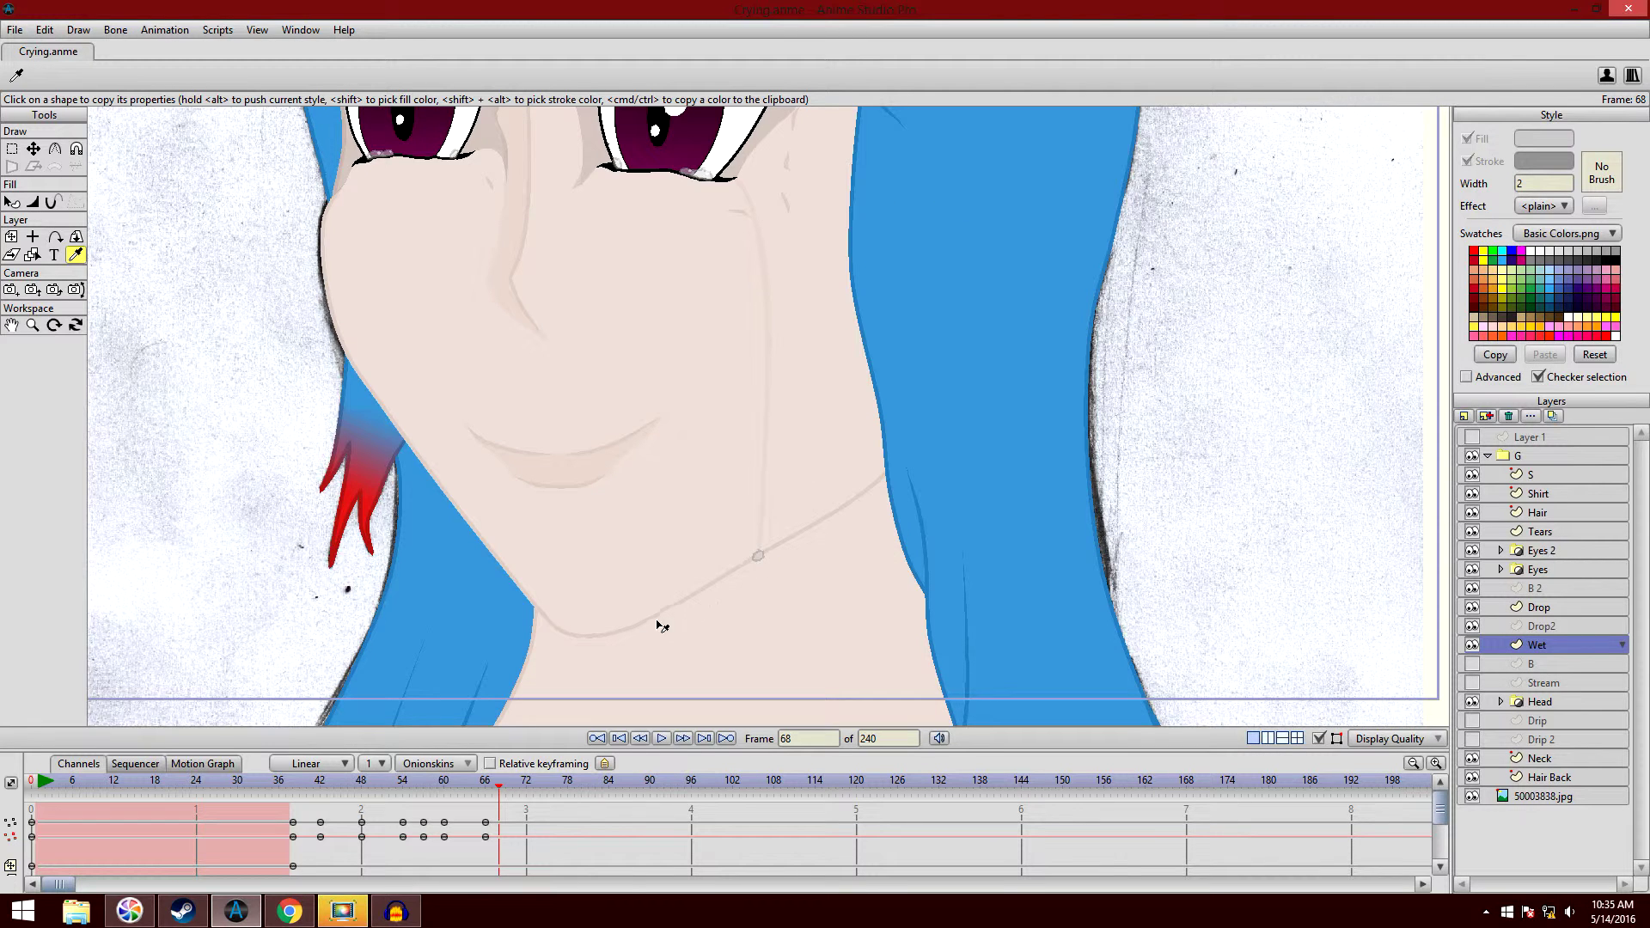
pyautogui.moveTo(732, 435); pyautogui.dragTo(786, 245)
pyautogui.scroll(3, 762, 384)
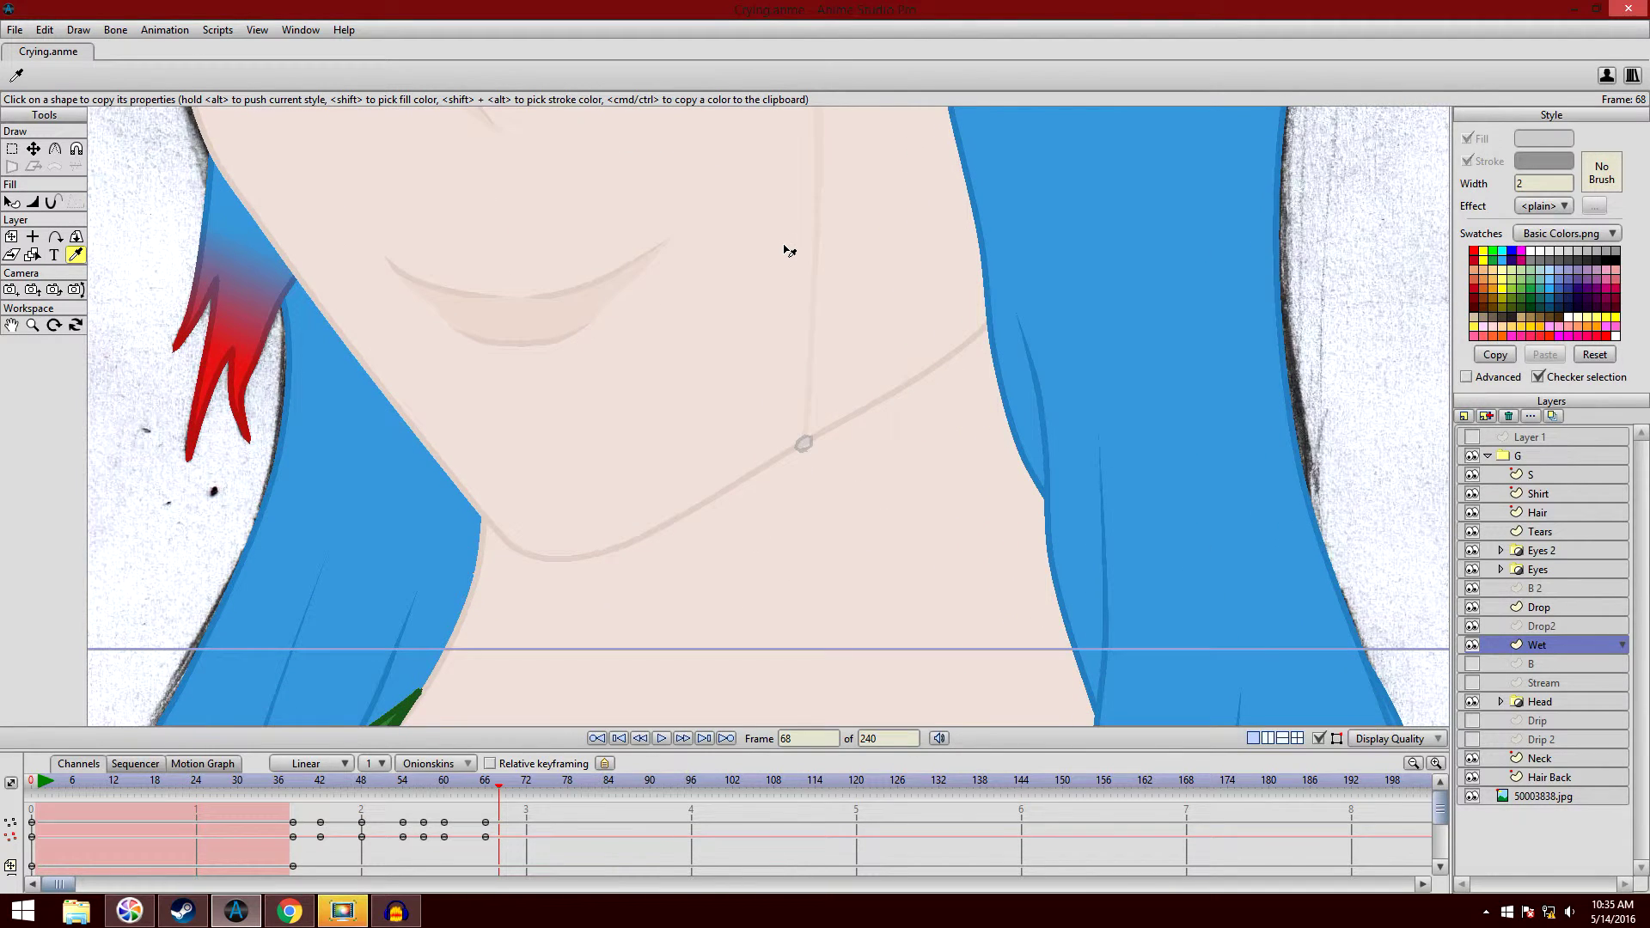
# - Select the Drop layer again and scrub from frame 68 to frame 96 to follow the drop along the jawline to the chin
pyautogui.click(1561, 626)
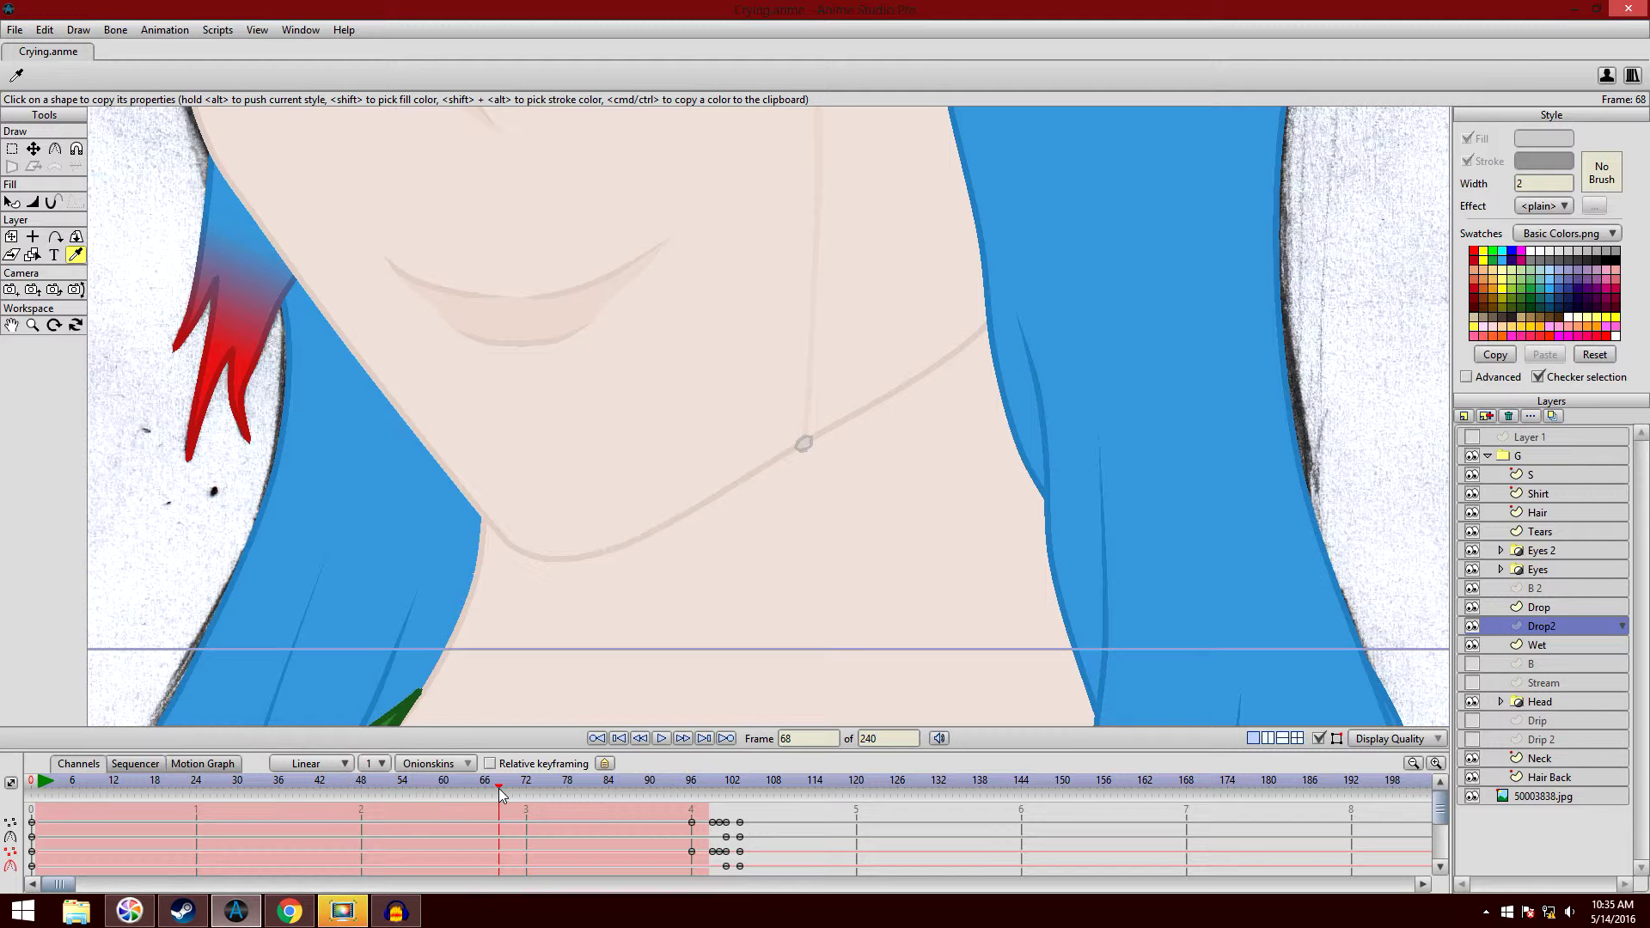
pyautogui.click(1576, 644)
pyautogui.moveTo(1075, 460); pyautogui.dragTo(1124, 410)
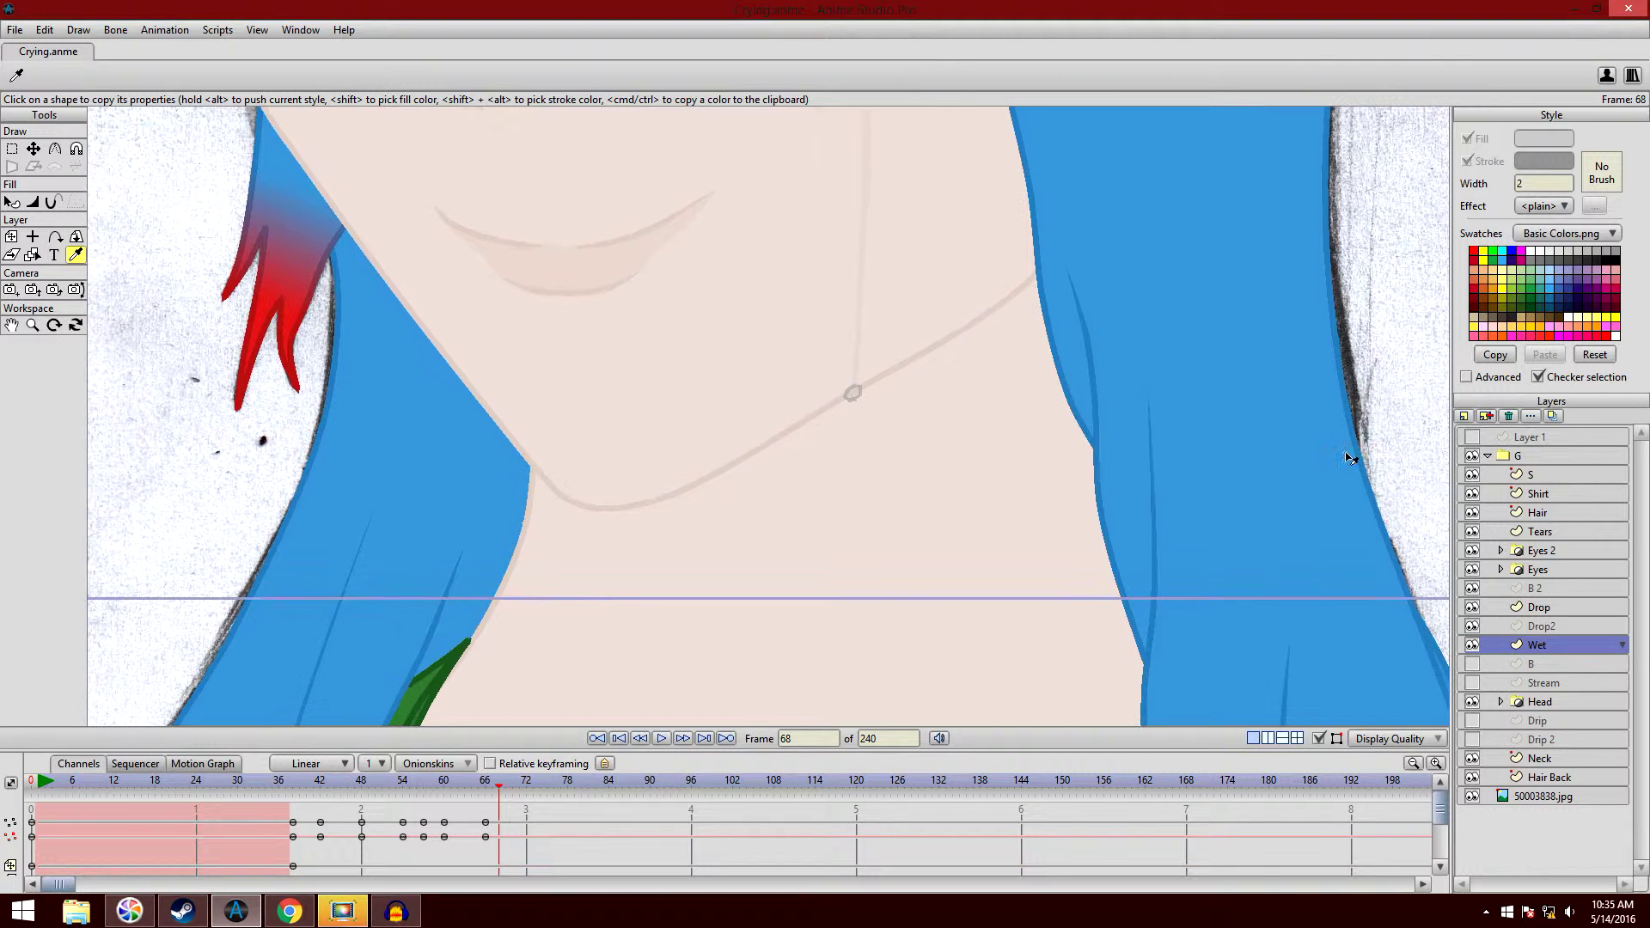
pyautogui.click(1564, 608)
pyautogui.moveTo(976, 431); pyautogui.dragTo(969, 397)
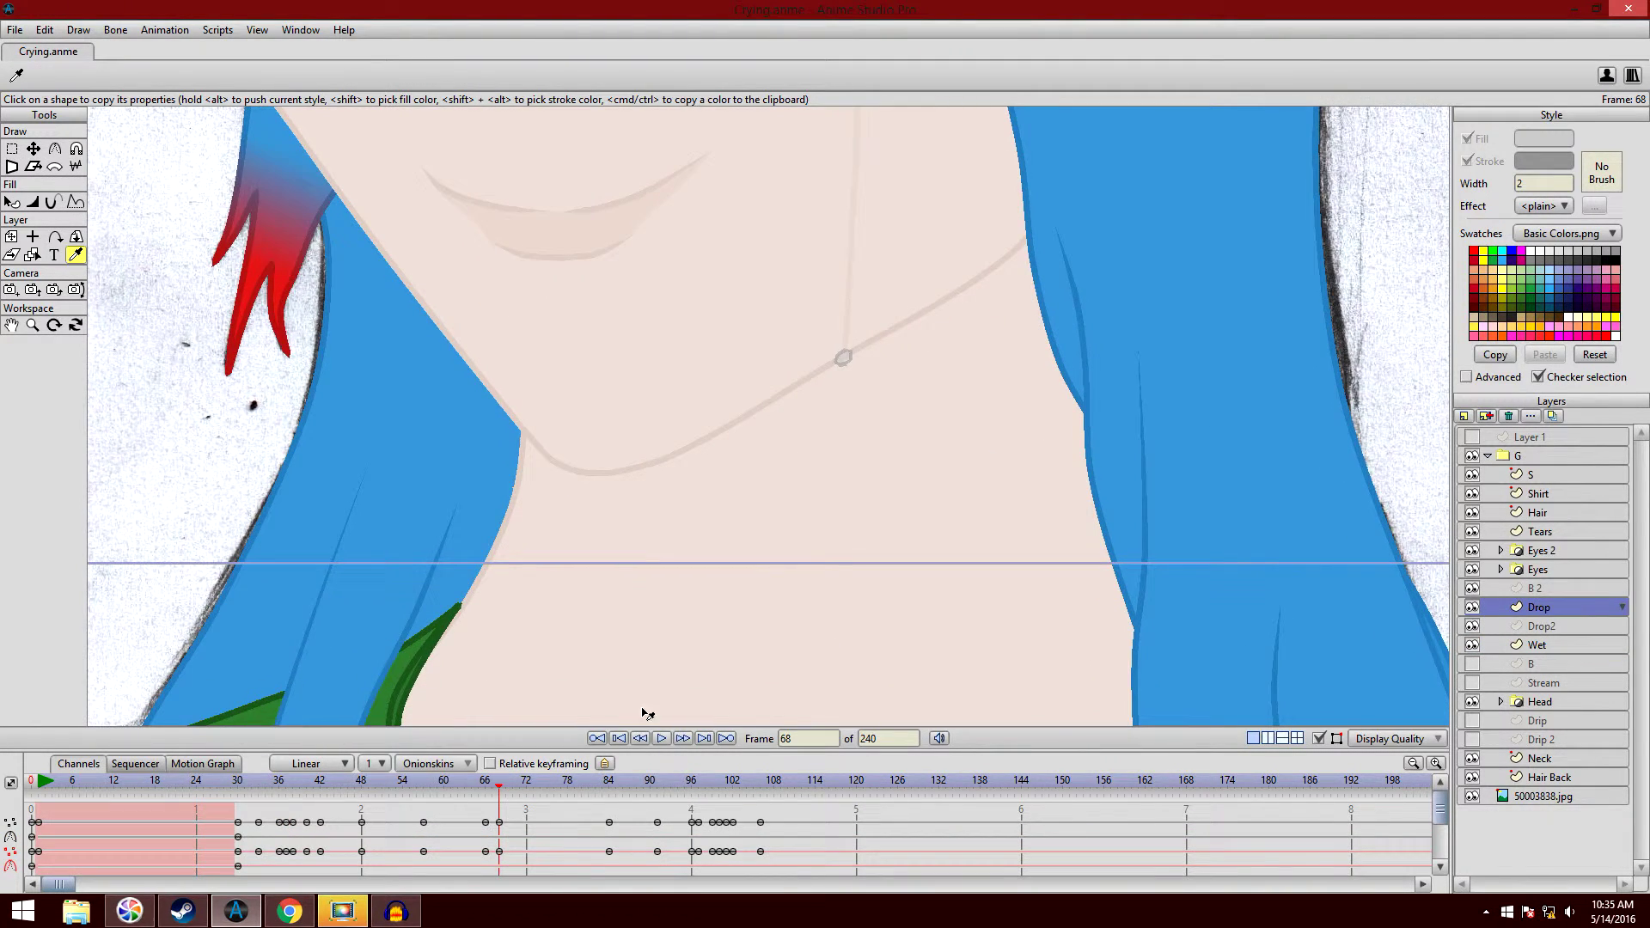
pyautogui.moveTo(502, 792); pyautogui.dragTo(693, 816)
pyautogui.moveTo(642, 435); pyautogui.dragTo(680, 467)
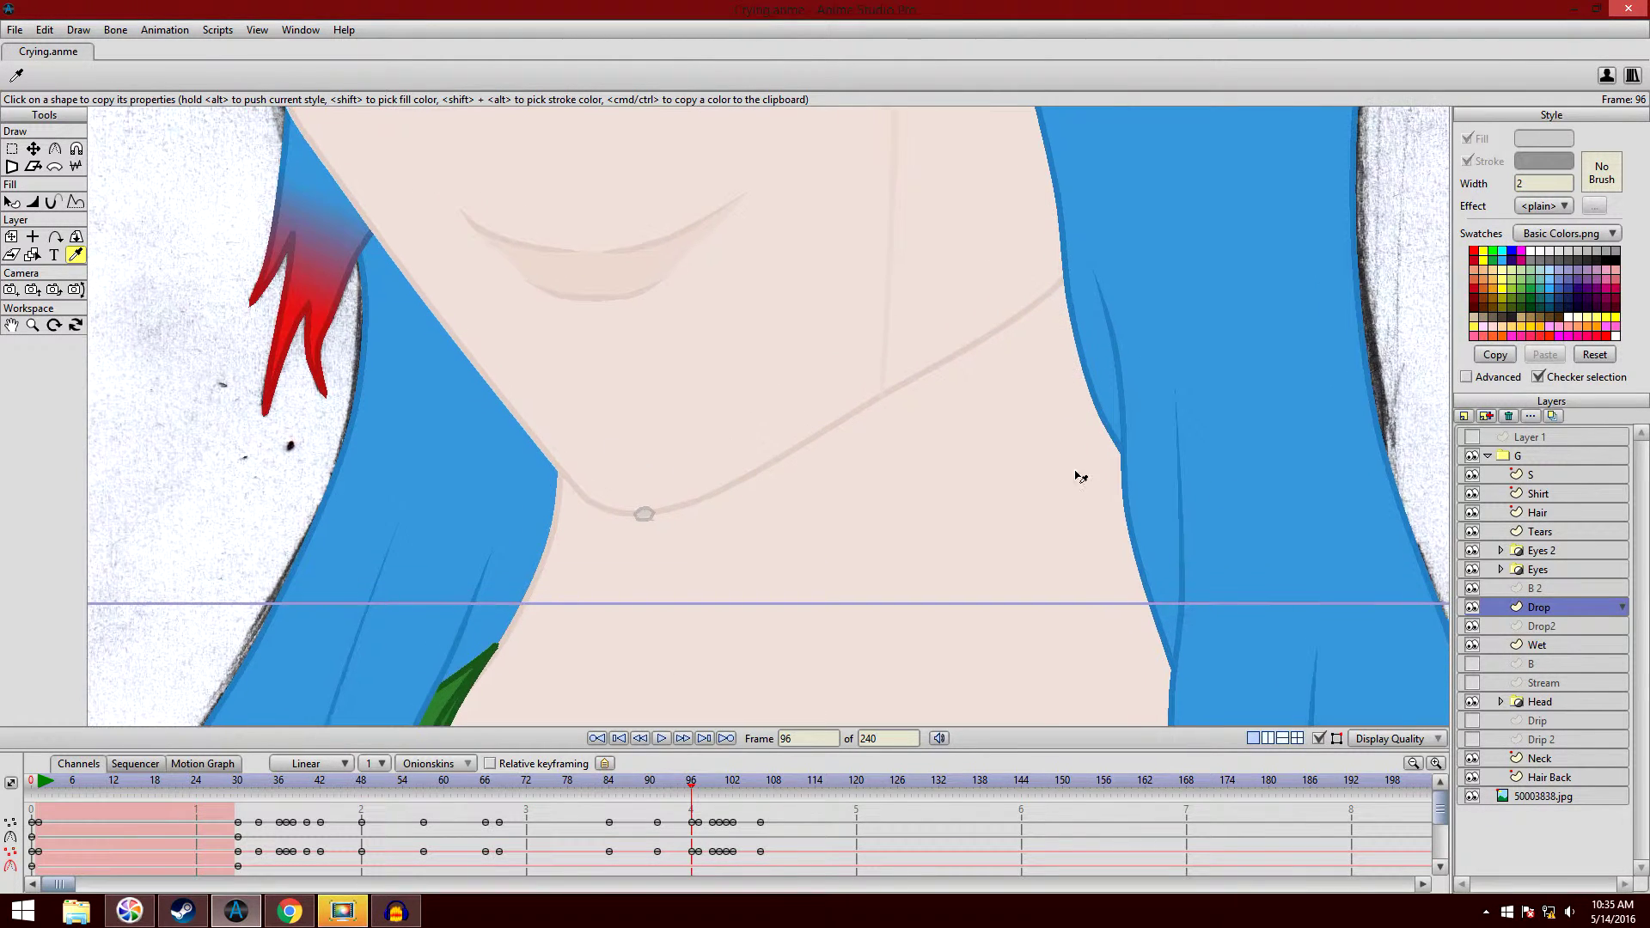
pyautogui.moveTo(1222, 443); pyautogui.dragTo(1333, 387)
pyautogui.scroll(3, 1204, 361)
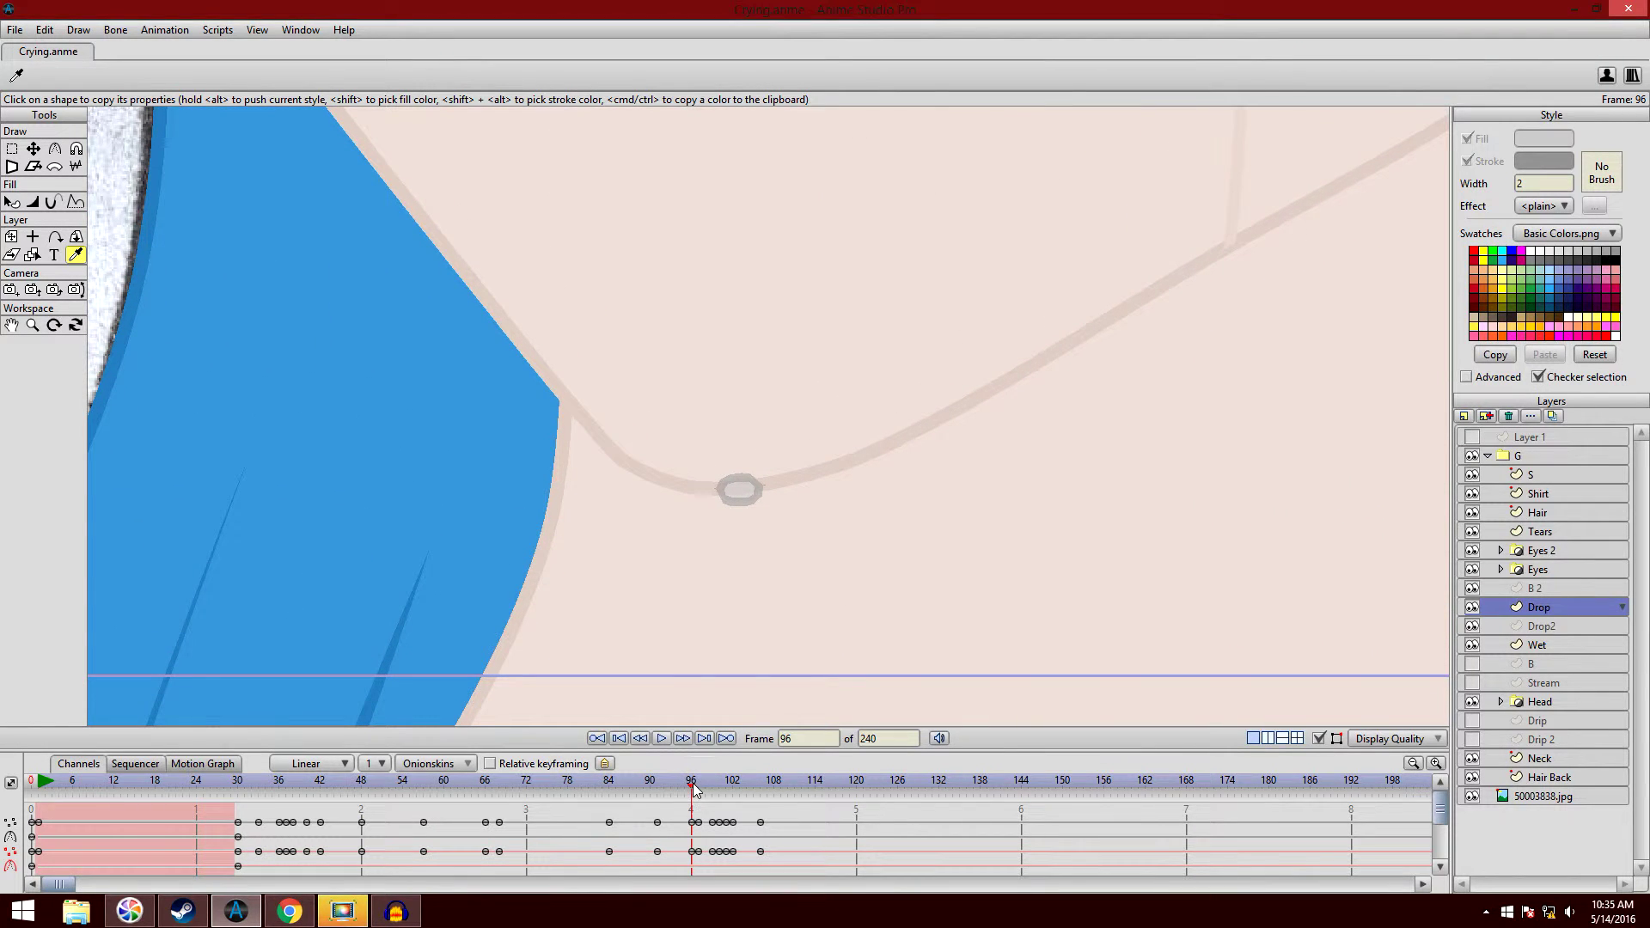
# - Advance to frame 99, show and select the Drop2 layer, and examine the two overlapping drops under the chin
pyautogui.moveTo(696, 791); pyautogui.dragTo(718, 803)
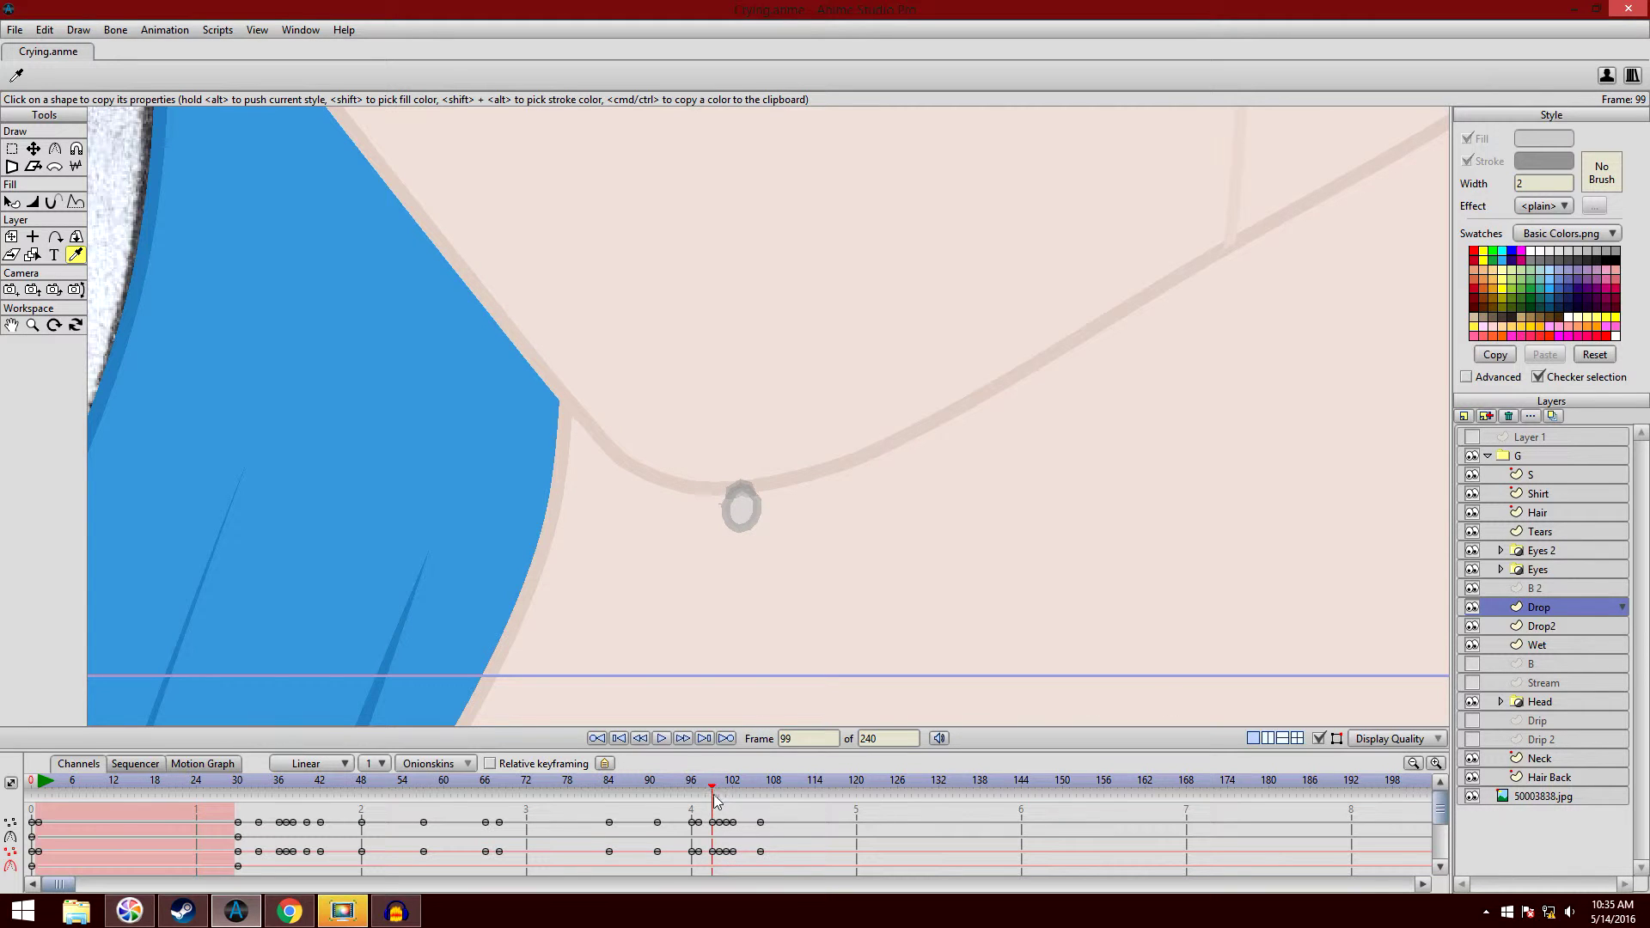
pyautogui.click(1585, 626)
pyautogui.scroll(3, 1203, 498)
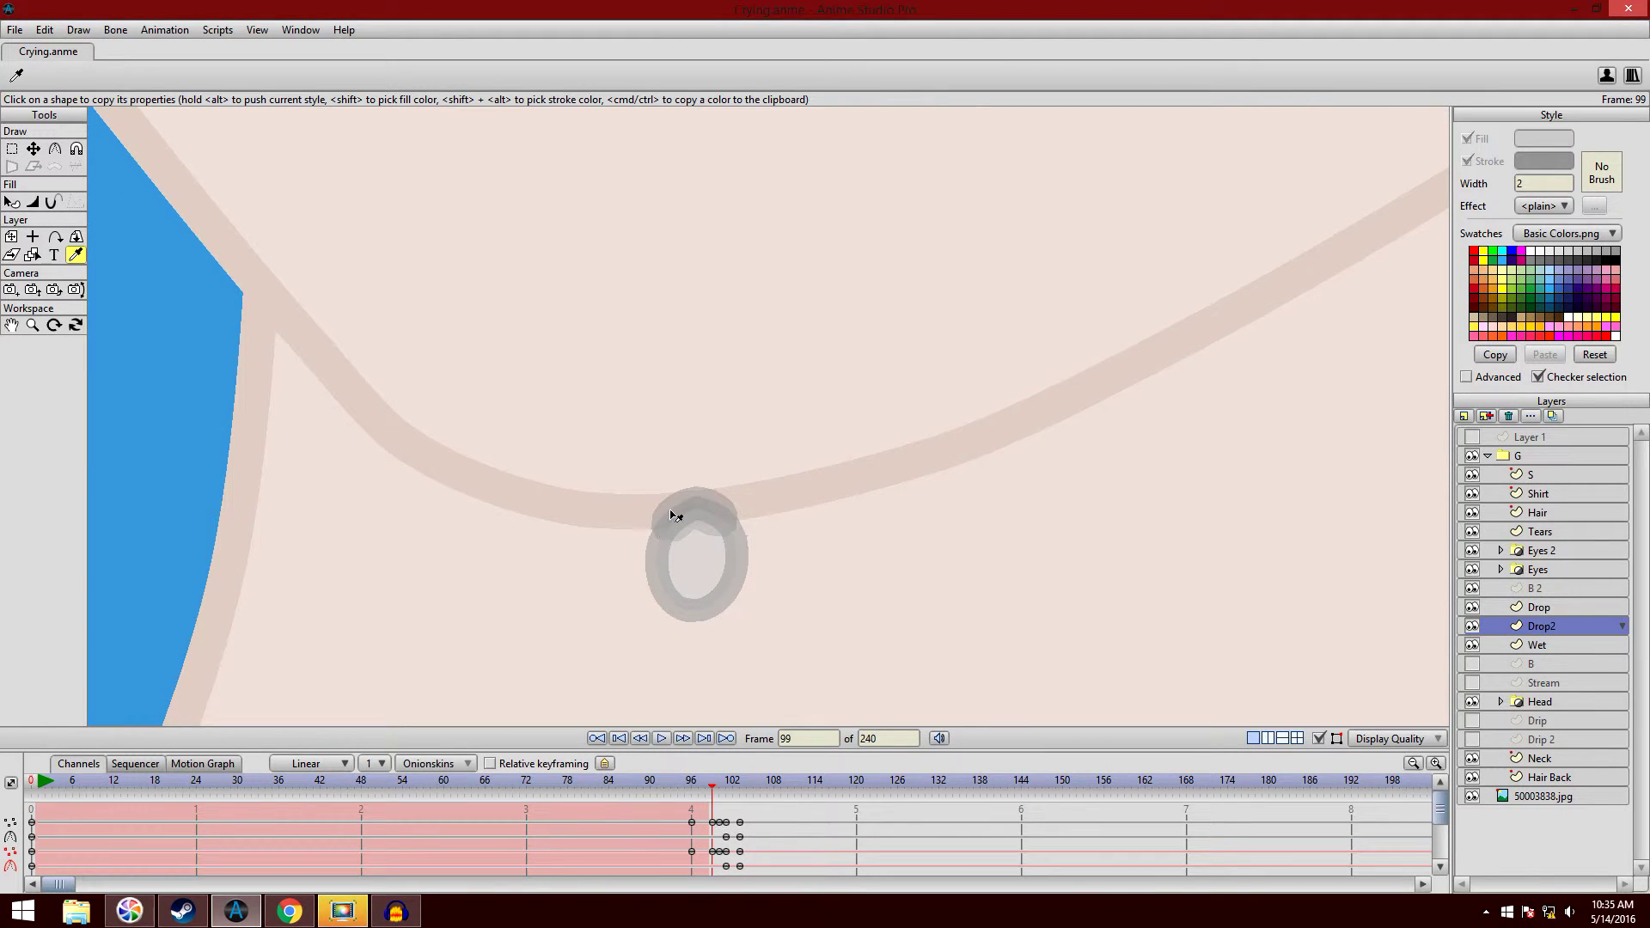
pyautogui.scroll(-3, 756, 508)
pyautogui.scroll(-1, 763, 504)
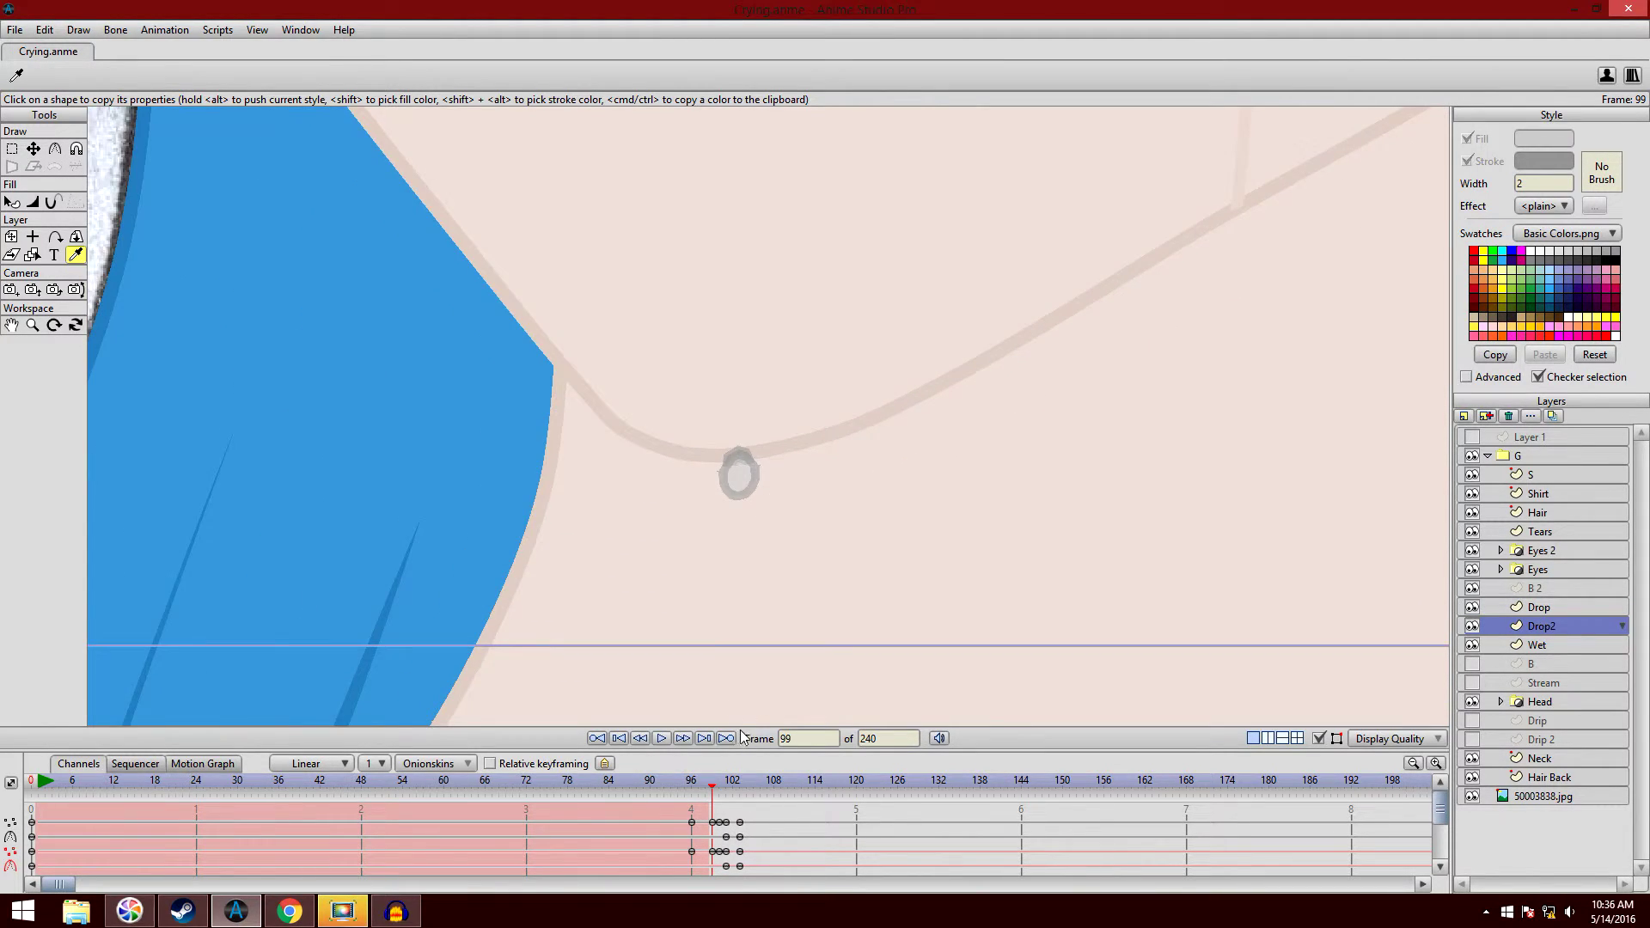
# - Step the Drop2 layer from frame 99 through frames 101 and 102 to frame 103 to watch the lower drop separate and fall
pyautogui.click(721, 792)
pyautogui.click(726, 793)
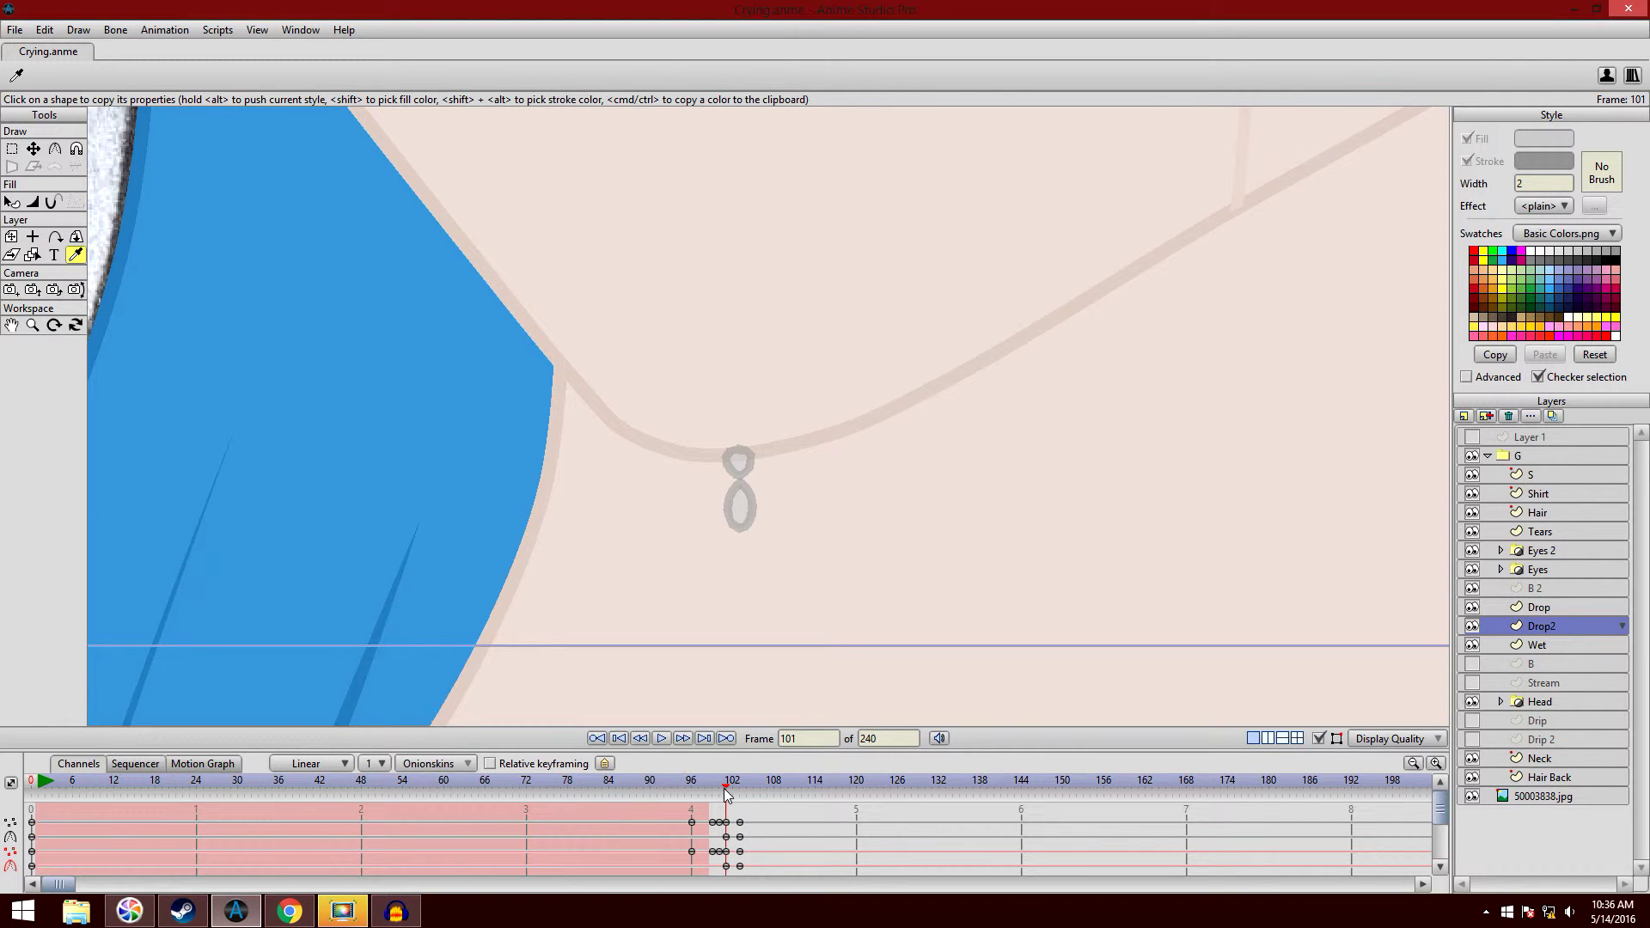
pyautogui.click(733, 794)
pyautogui.moveTo(737, 796); pyautogui.dragTo(733, 817)
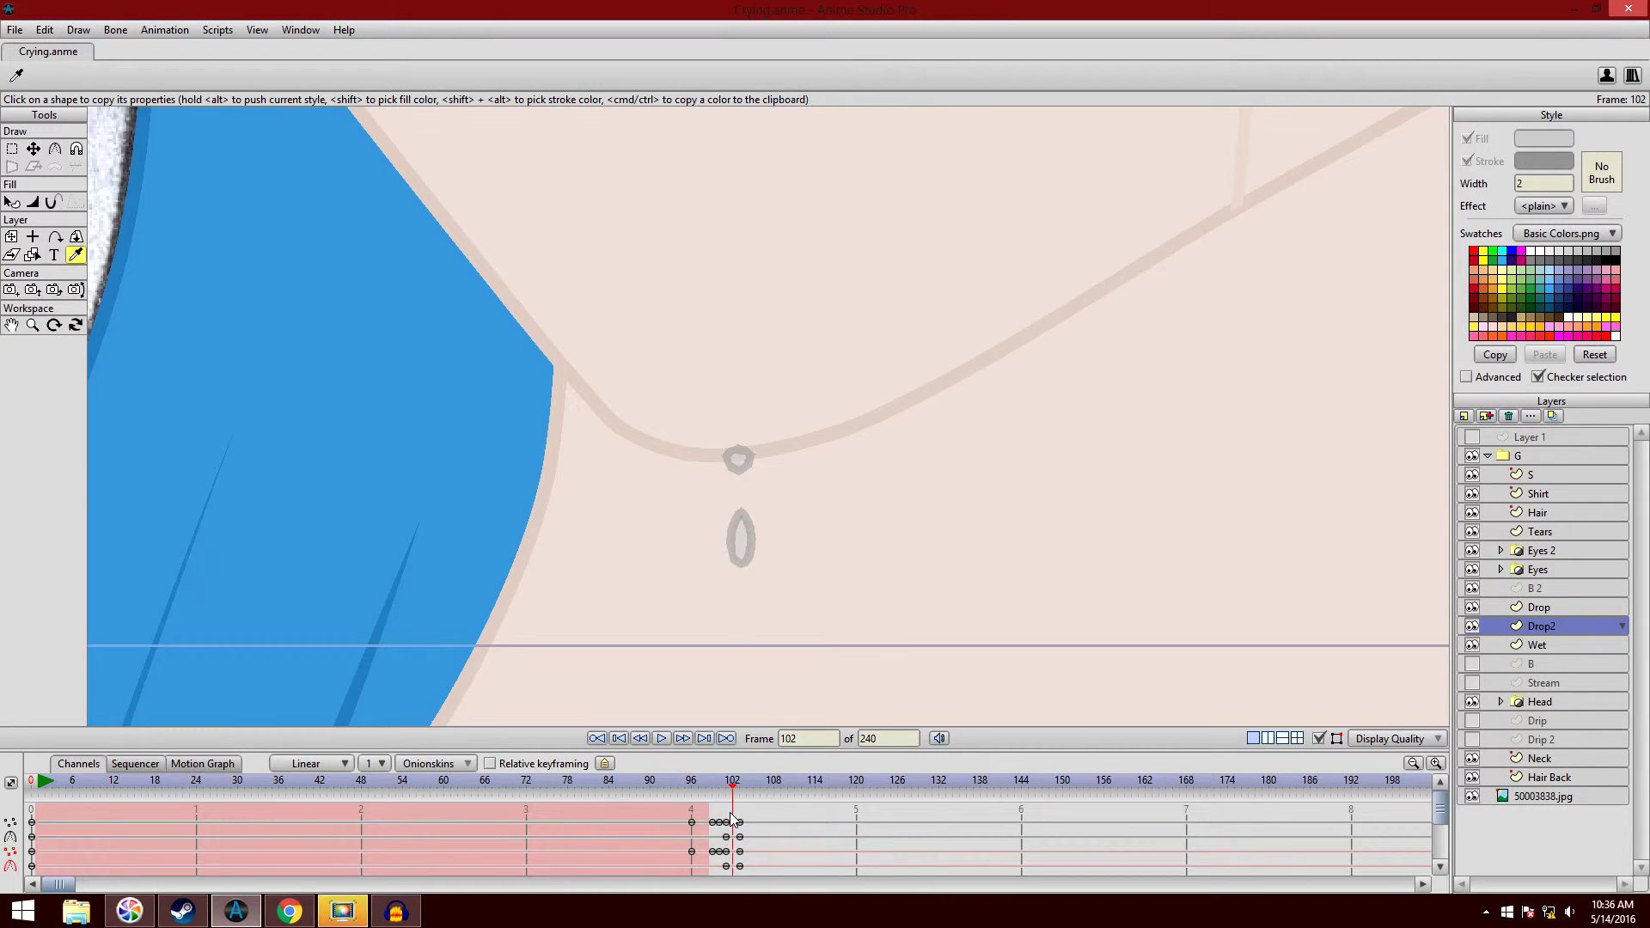
pyautogui.click(741, 824)
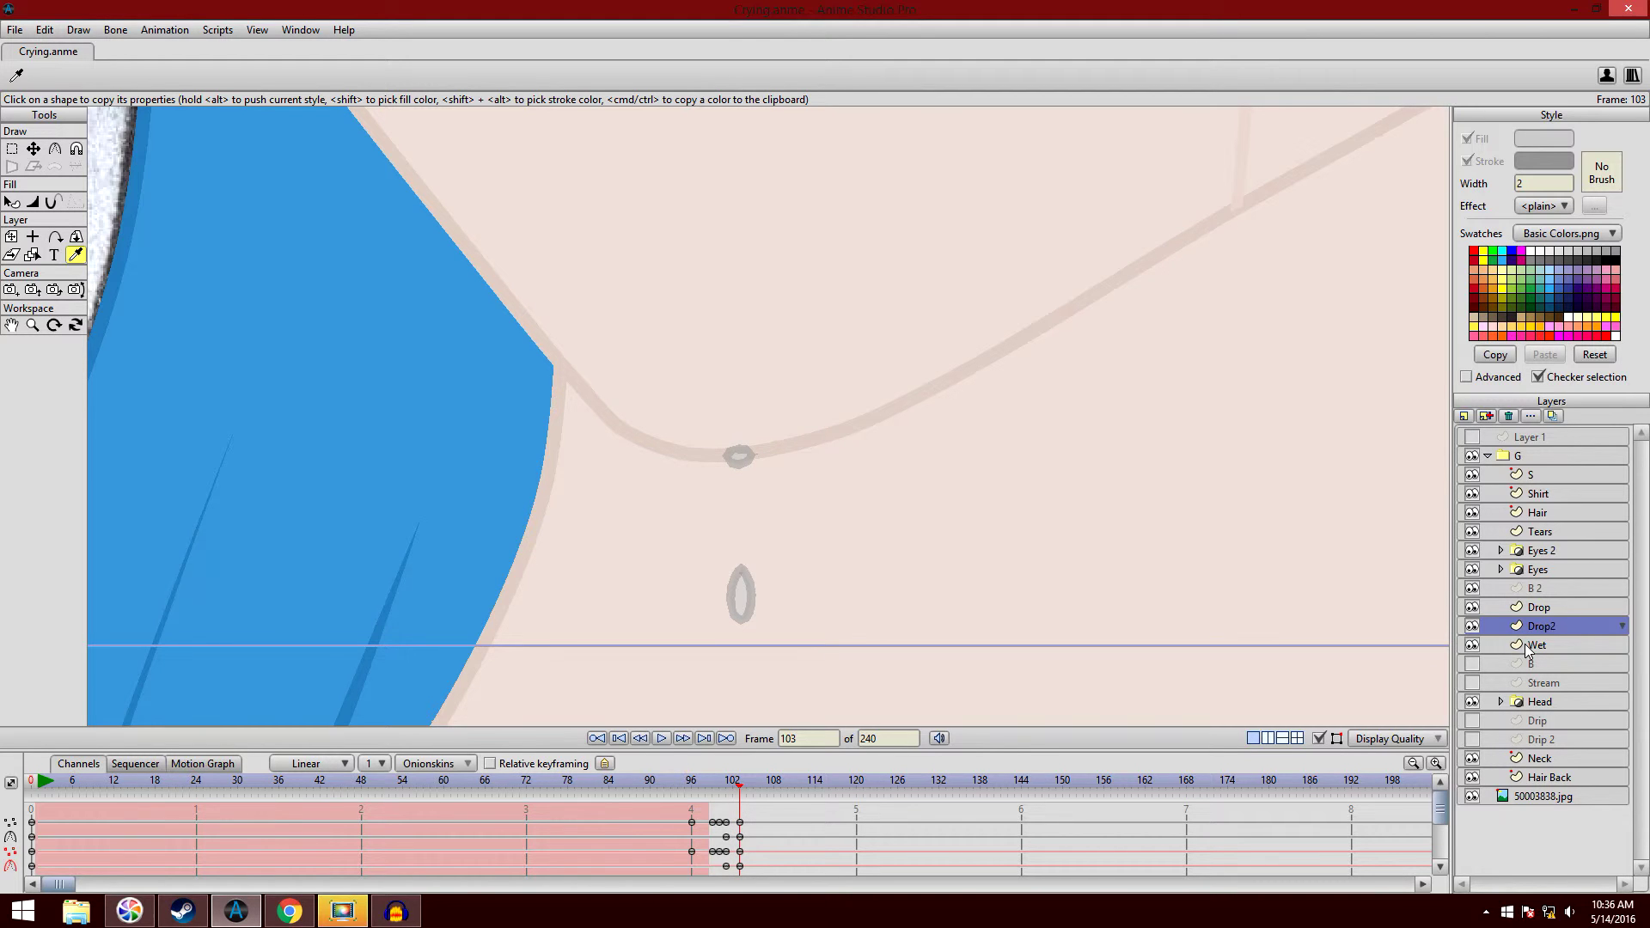
# - Select the Drop layer and scrub from frame 103 to frame 106 to view the remaining drop at the chin
pyautogui.click(1539, 606)
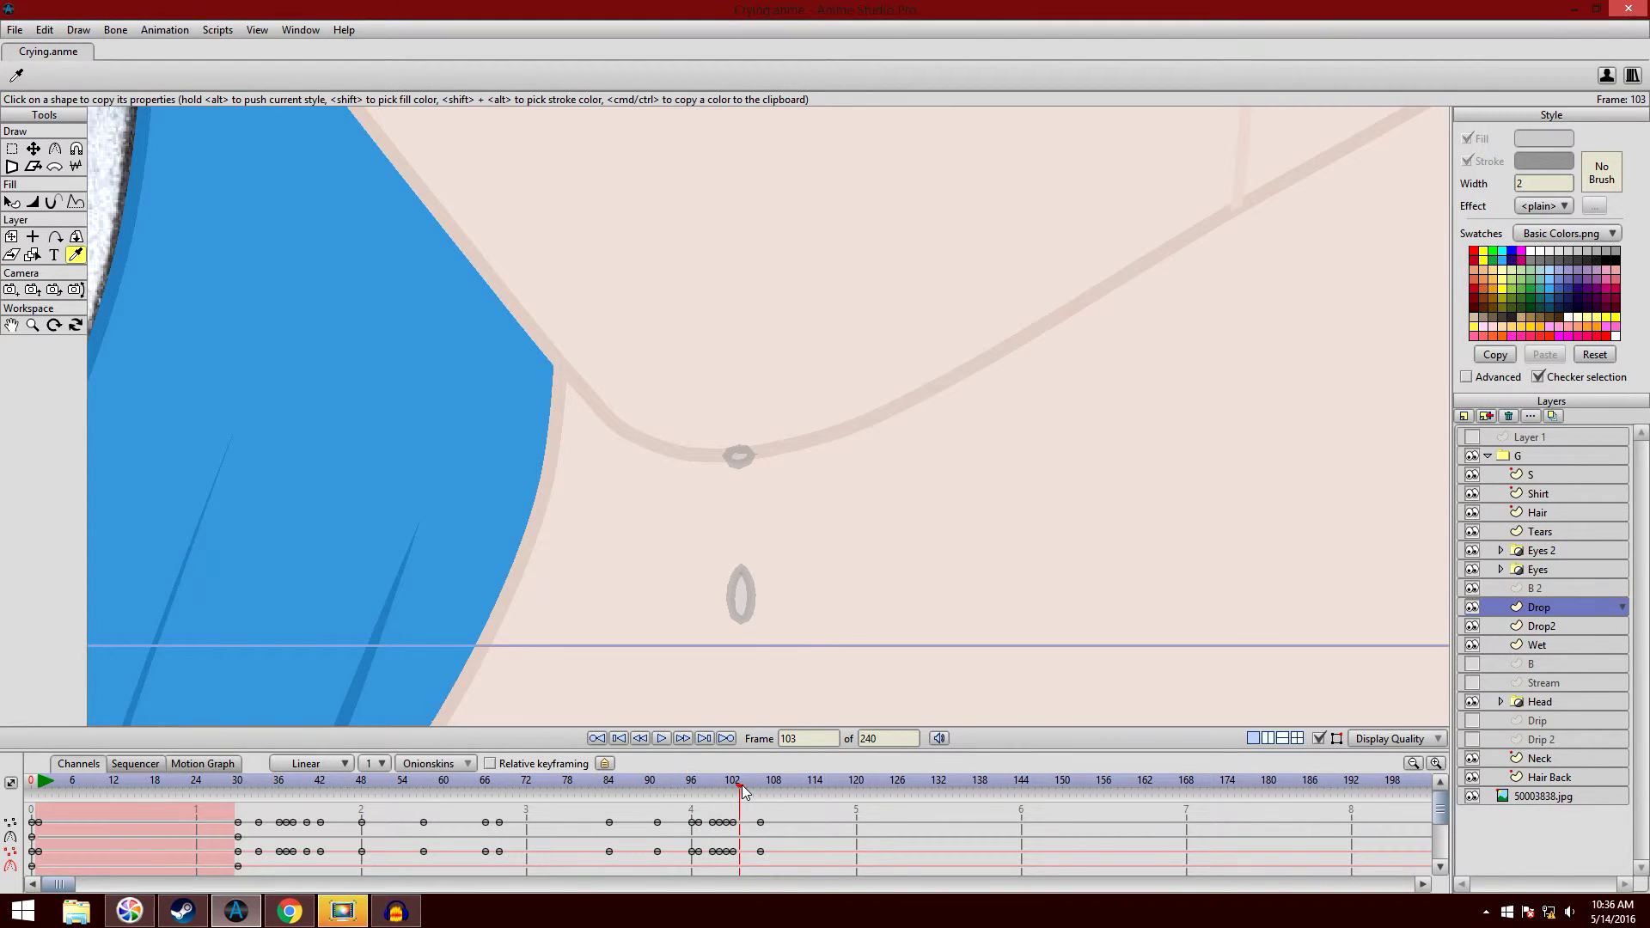
pyautogui.moveTo(743, 798); pyautogui.dragTo(764, 797)
pyautogui.scroll(-6, 877, 469)
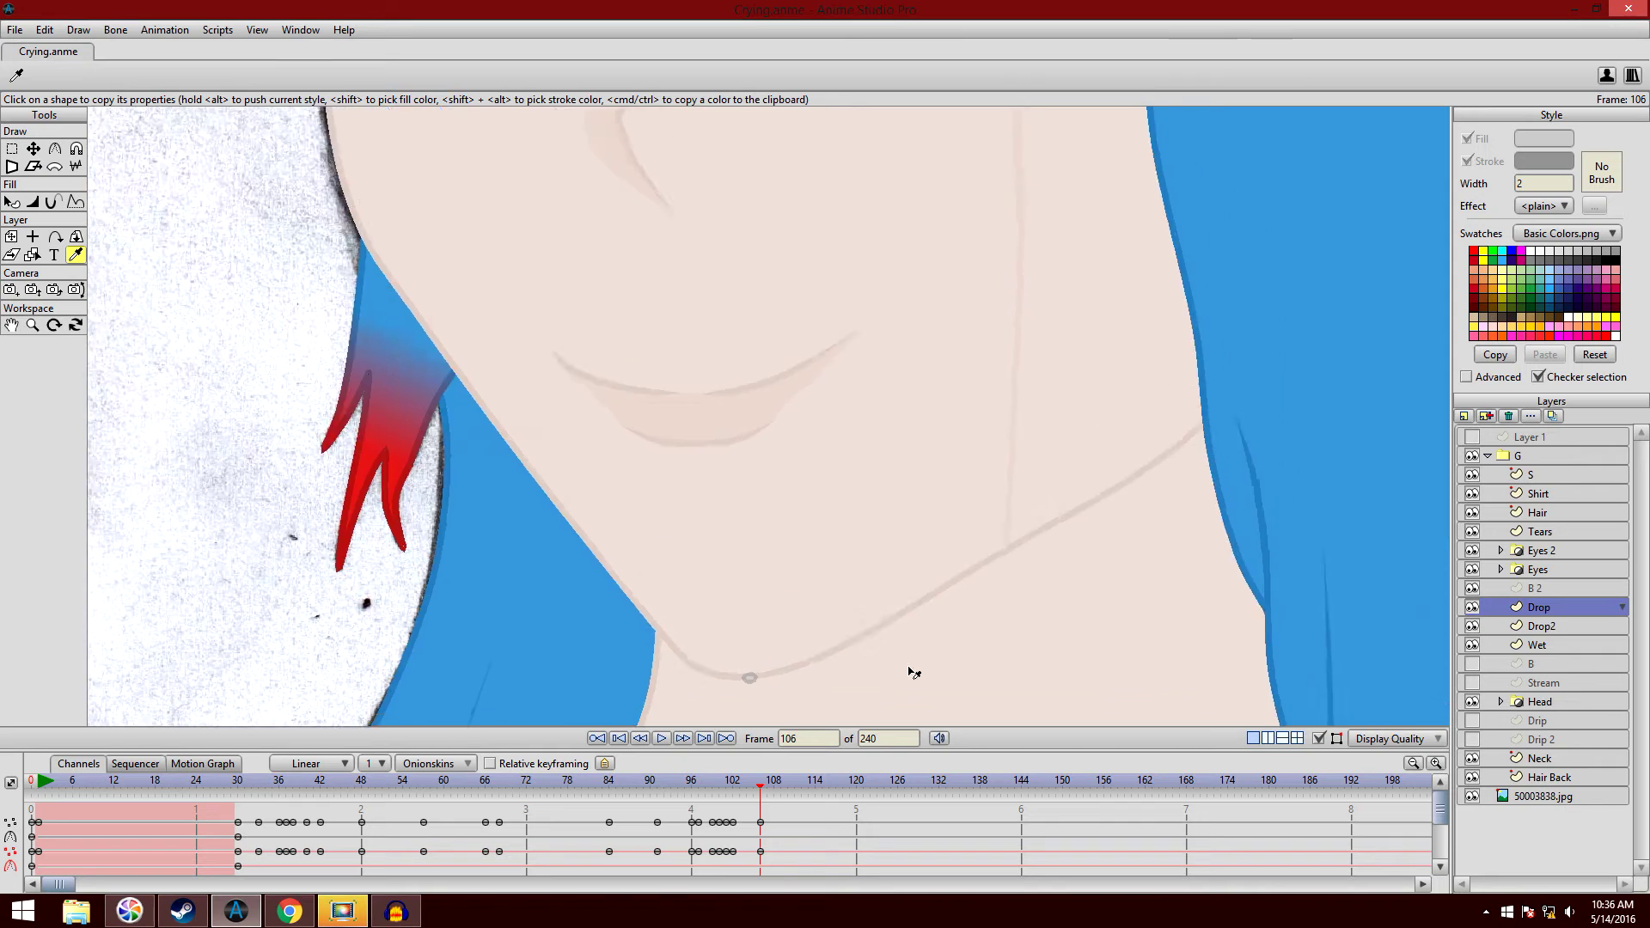